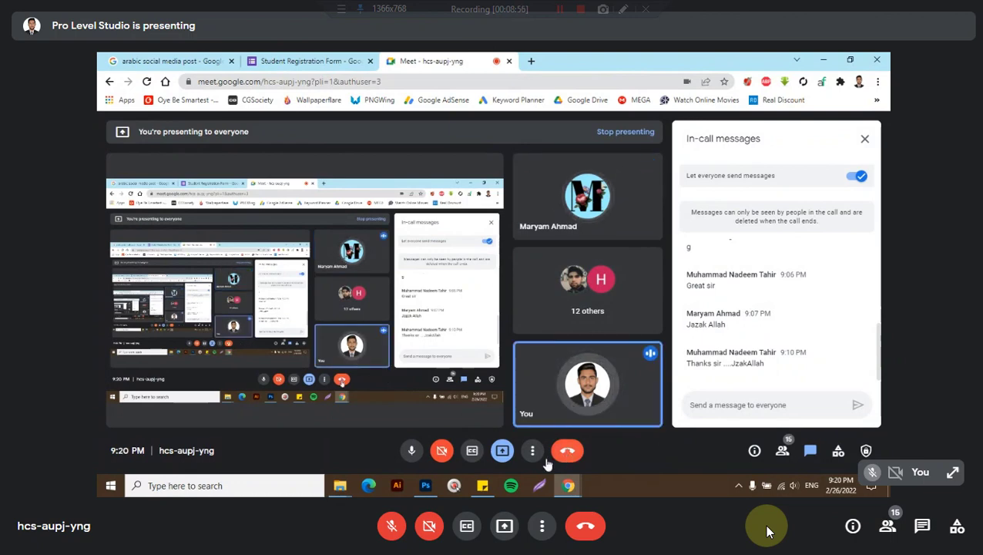
Close the Samina sister.jpg and Samina sister 3.jpg posters, leaving the burger poster open
click(426, 485)
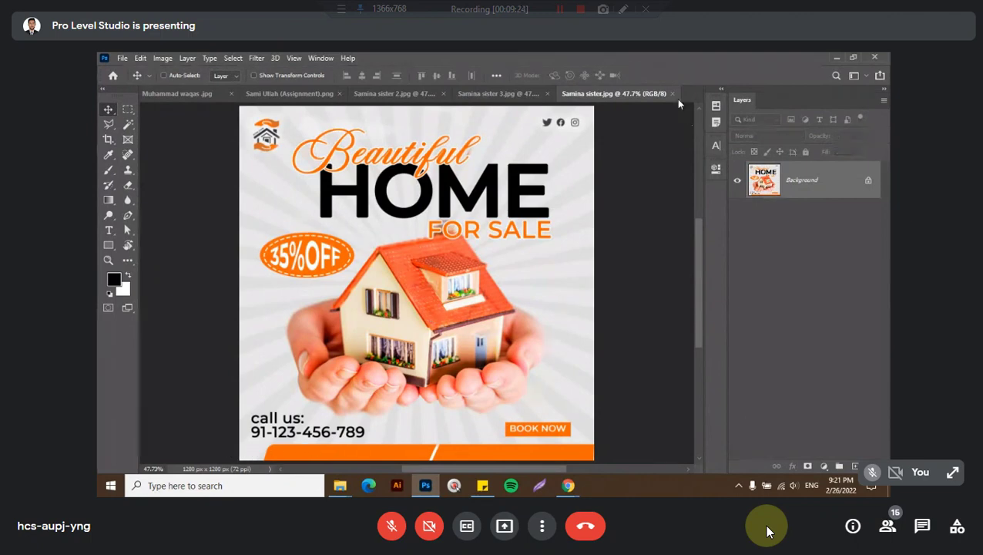
key(ctrl+w)
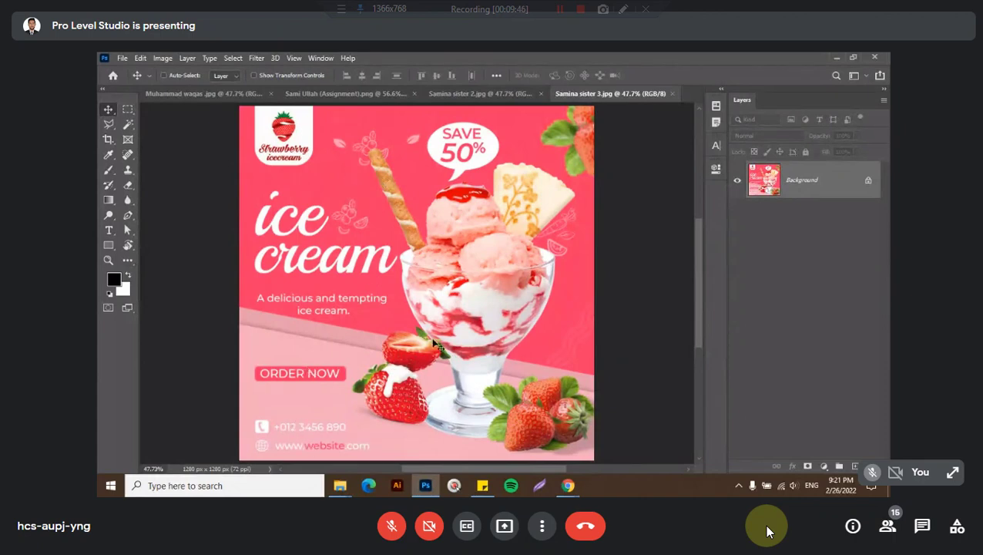
click(675, 94)
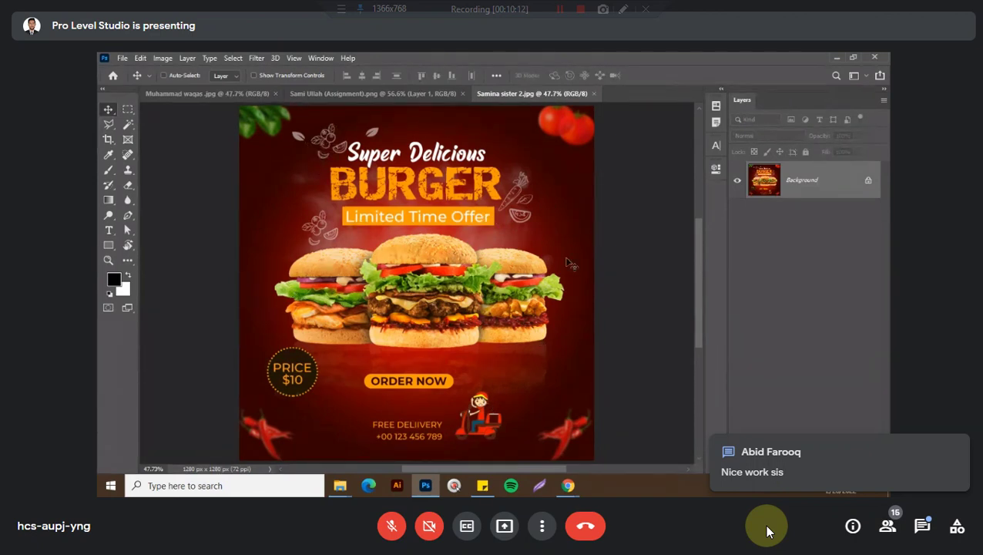
Close the burger poster, look over the Spiral Software House poster, then close it too
click(593, 94)
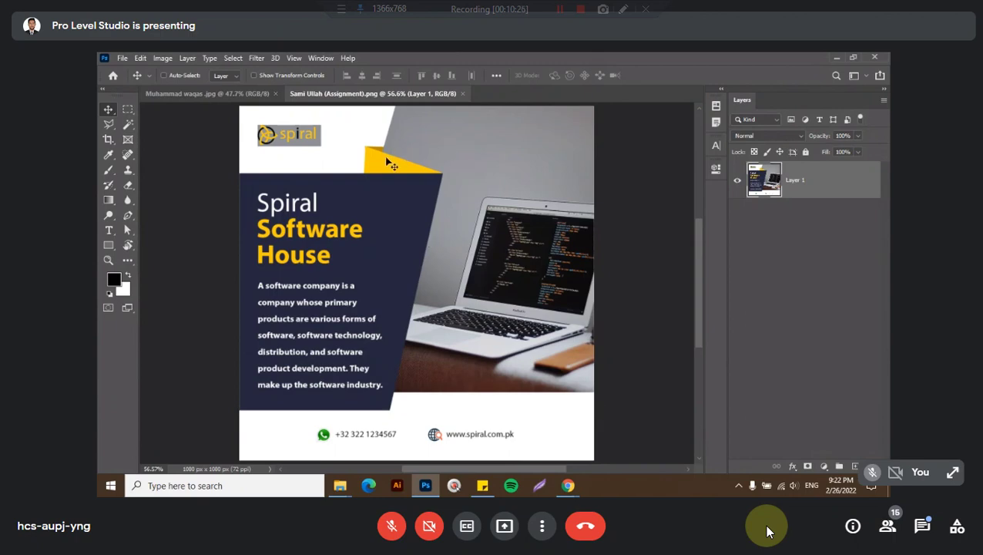
scroll(383, 164, up, 3)
scroll(382, 217, up, 2)
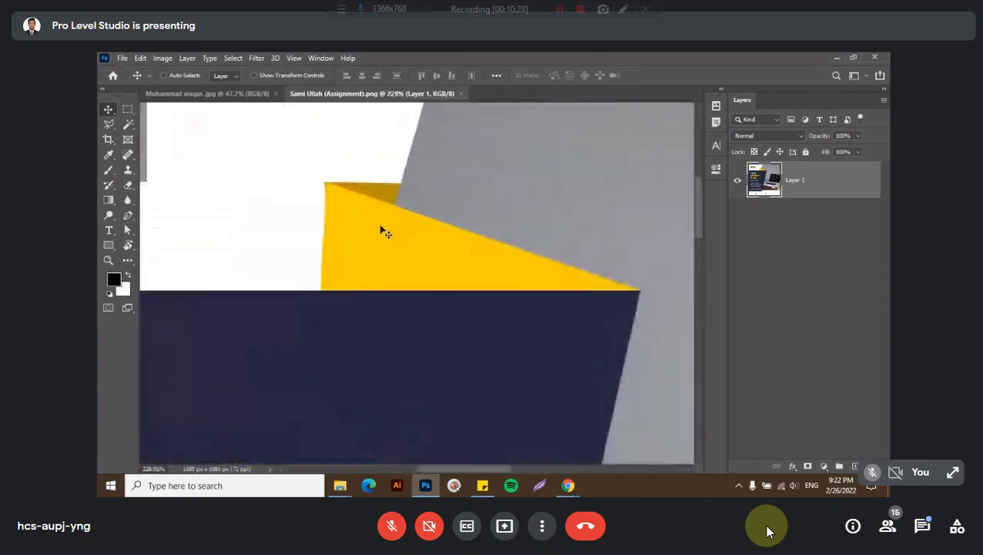
scroll(383, 228, down, 2)
scroll(385, 235, down, 3)
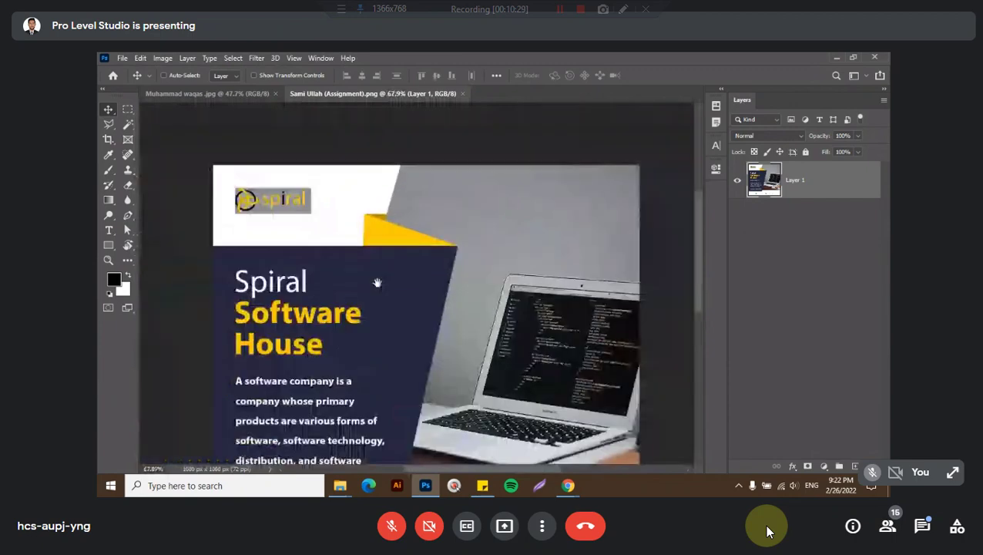
drag(376, 283, 417, 215)
scroll(332, 179, down, 1)
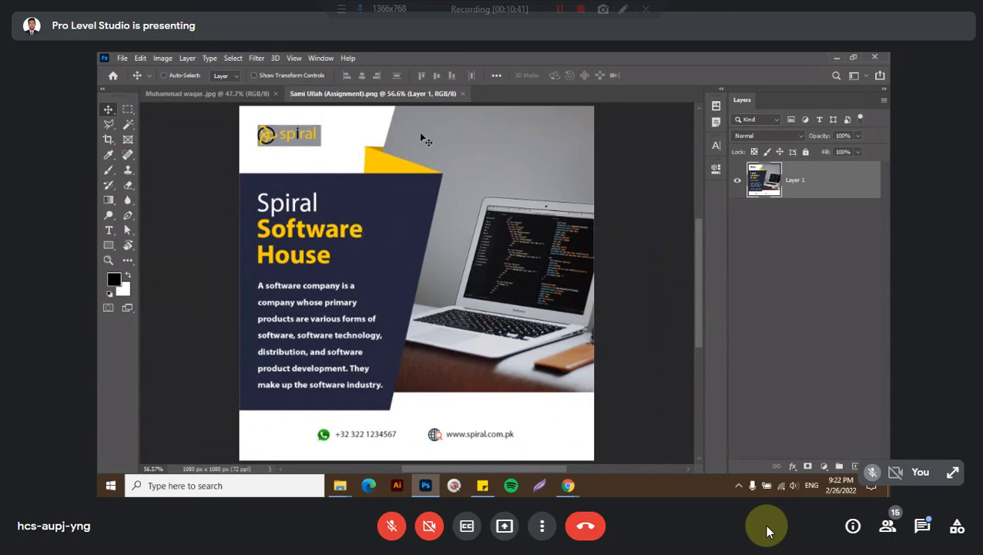
click(462, 93)
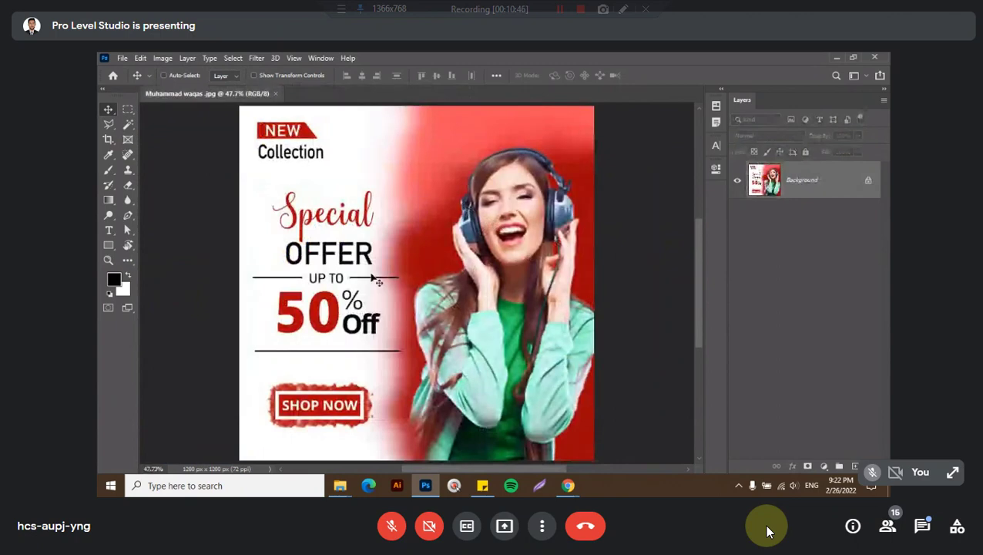
mouse_move(568, 486)
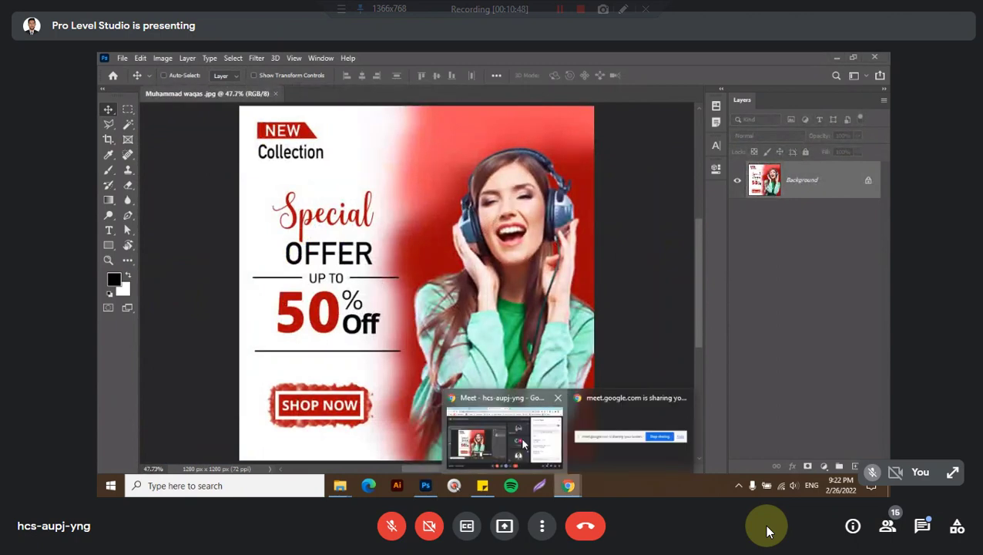
Switch to the Google Meet call window in Chrome
click(522, 444)
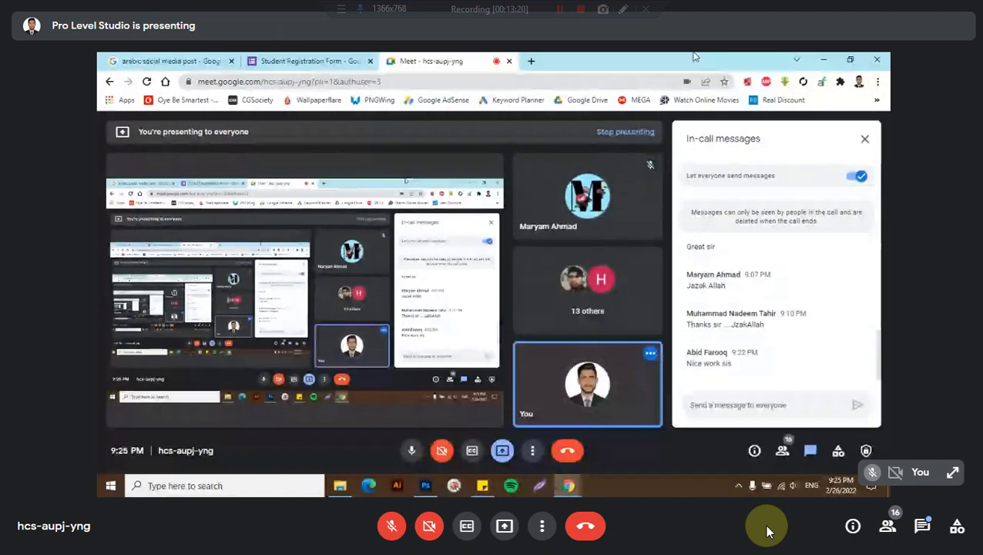
Search Google for 'watercolor png' in a new tab and show the image results
key(ctrl+t)
text(watercol)
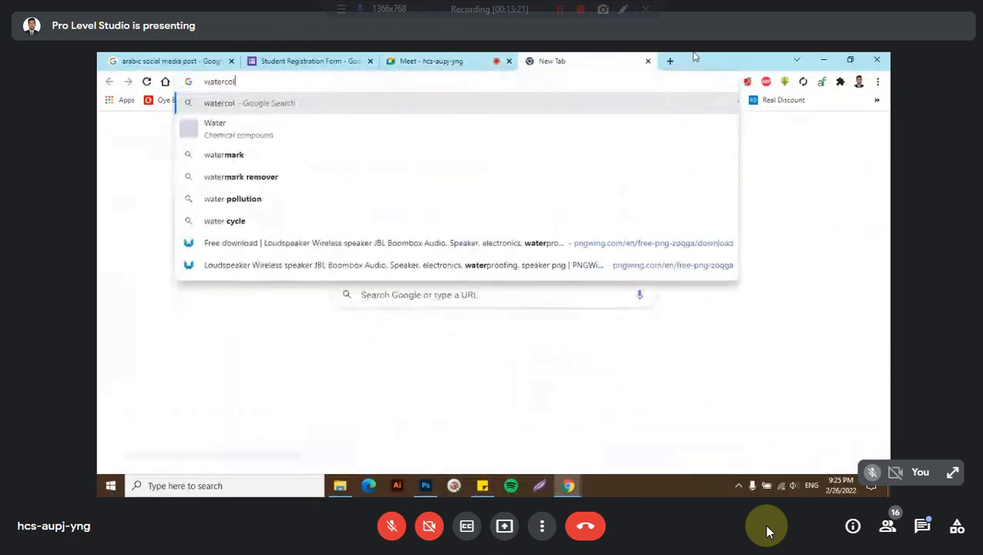
text(or png)
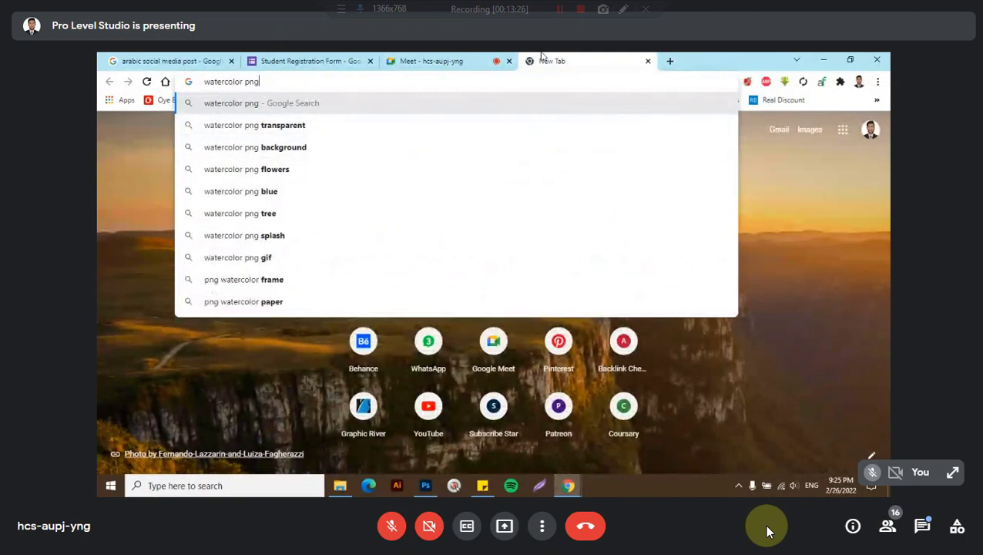
key(Return)
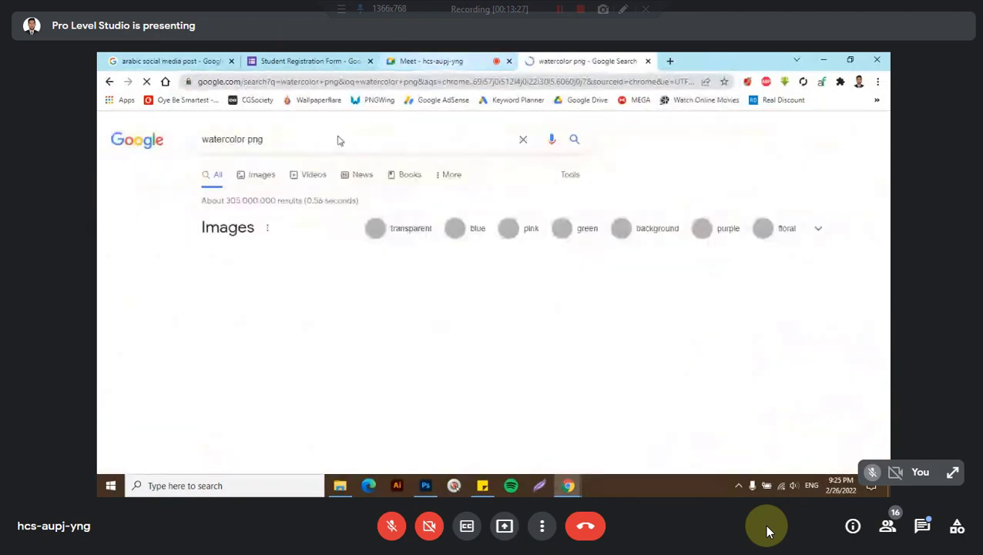
click(549, 429)
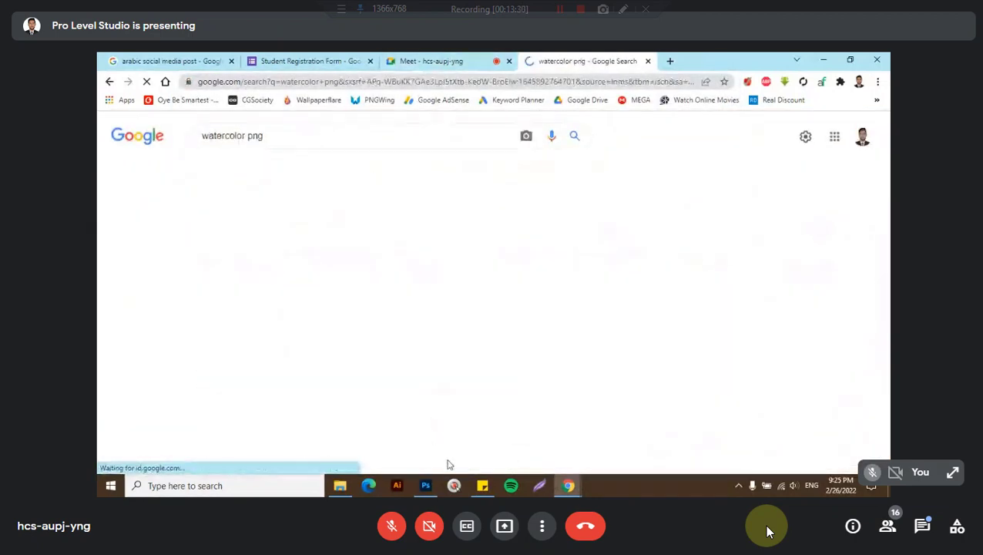
Delete the Color Fill 1 layer and close Untitled-1 without saving
click(425, 486)
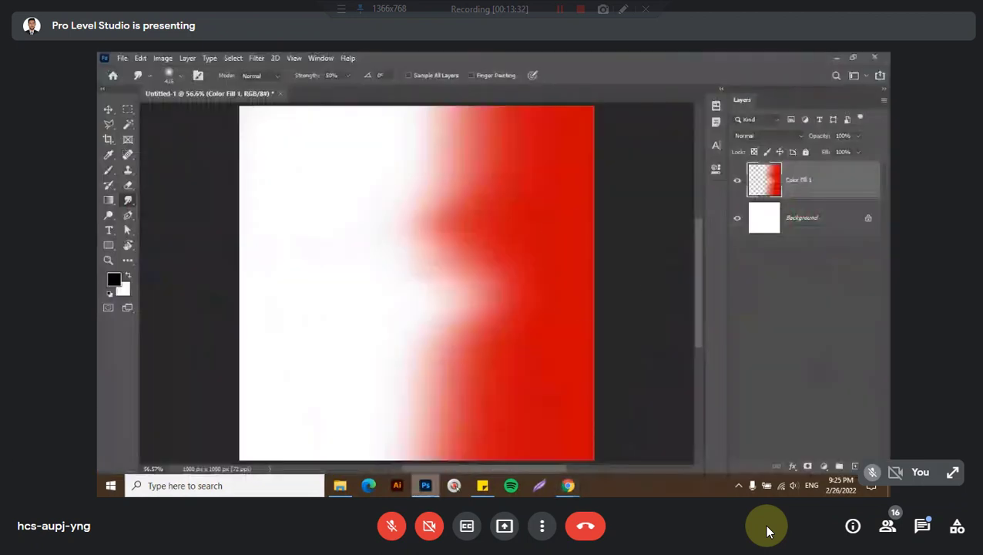
key(Delete)
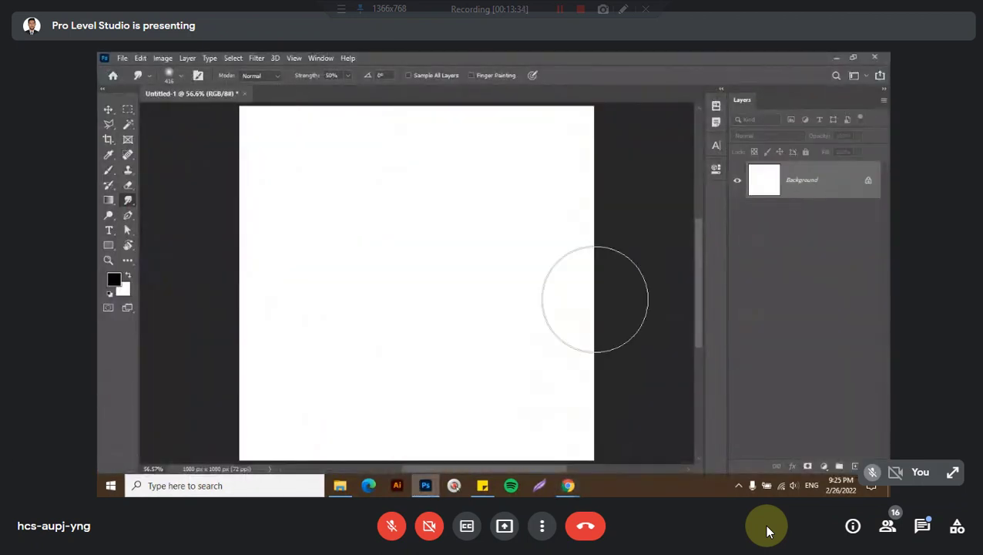
key(v)
key(ctrl+w)
click(500, 220)
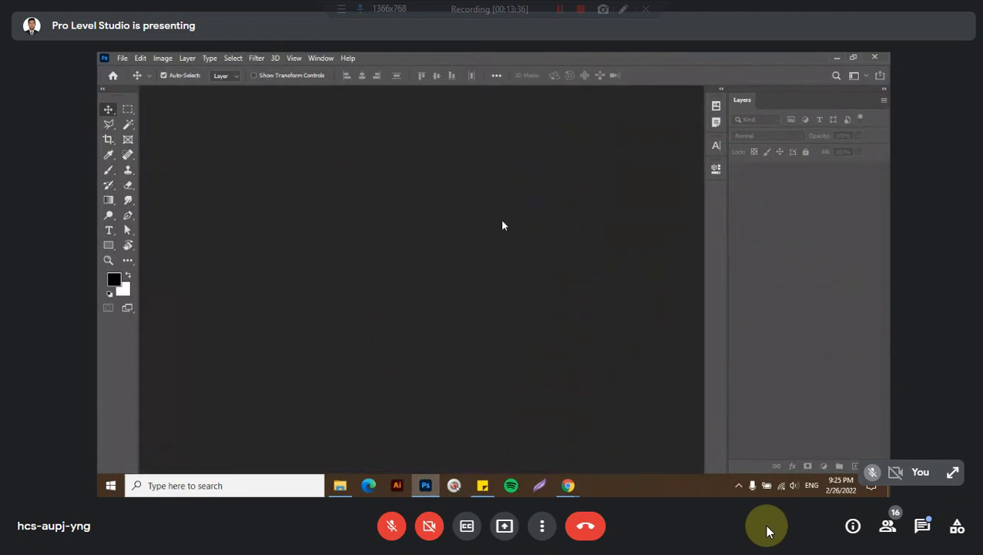
Create a new 2000 × 2000 px document with the sRGB IEC61966-2.1 colour profile
key(ctrl+n)
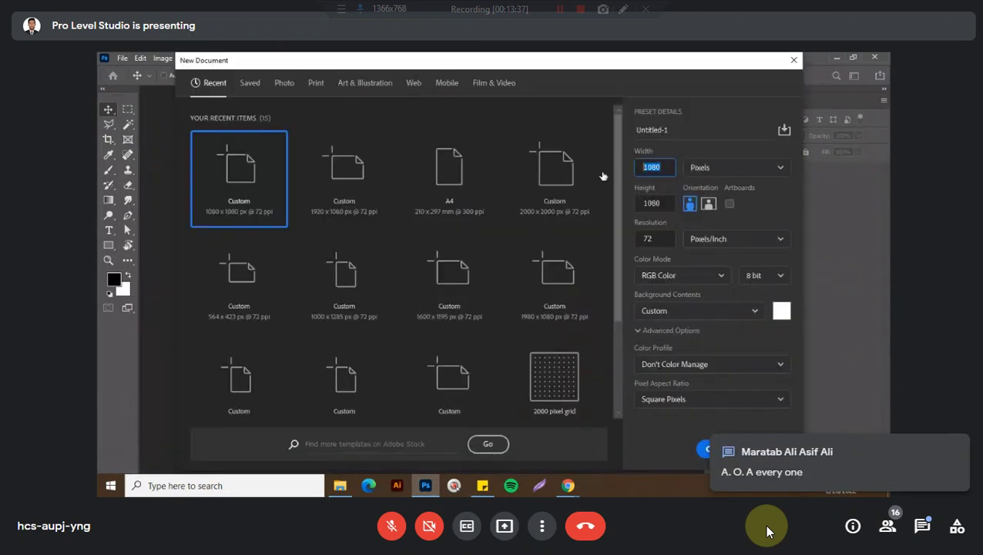
text(2000)
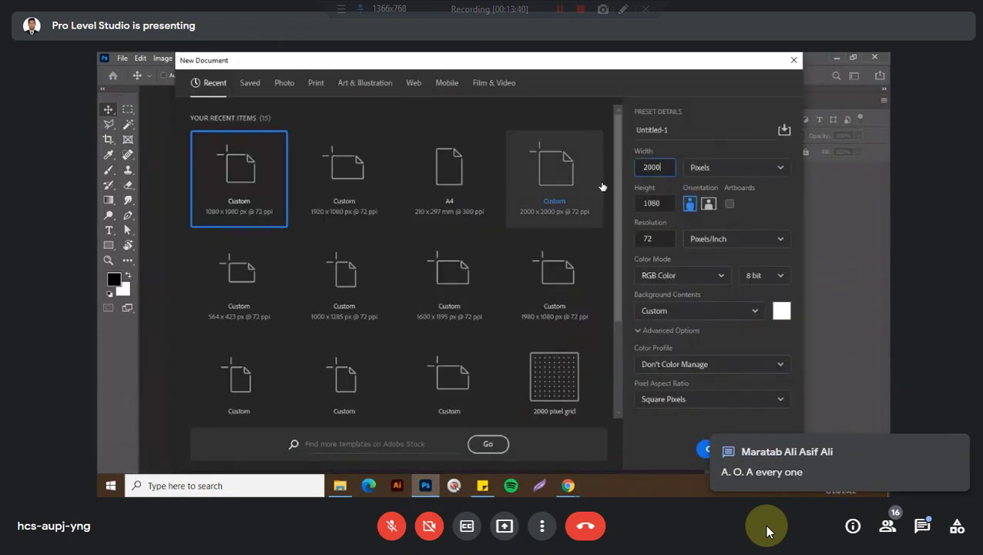
key(Tab)
text(200)
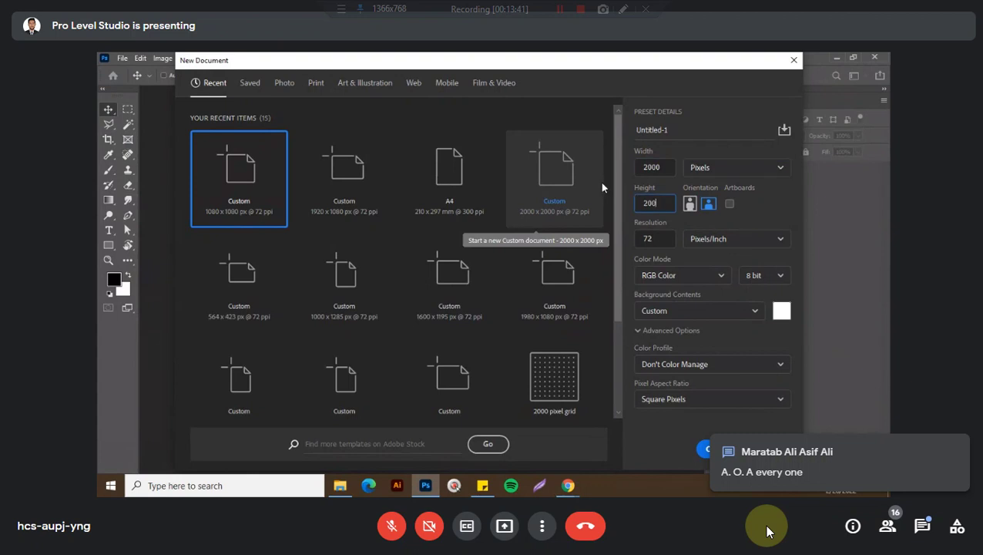
text(0)
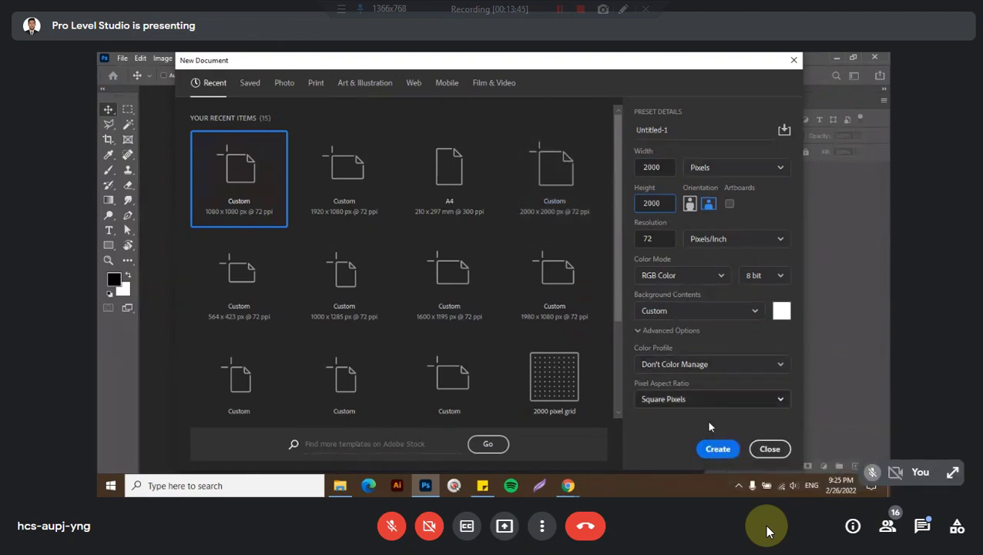
click(706, 418)
click(713, 364)
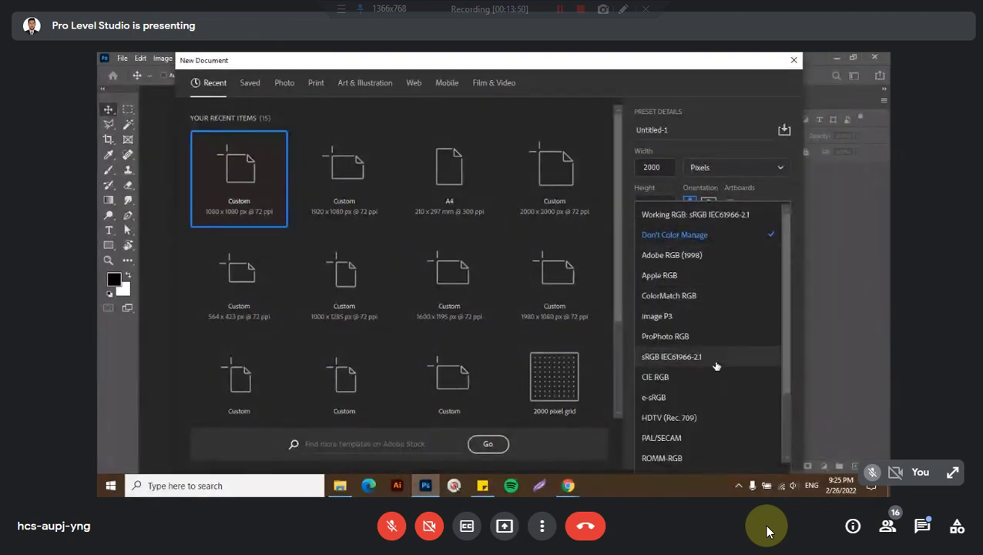
click(698, 376)
click(677, 361)
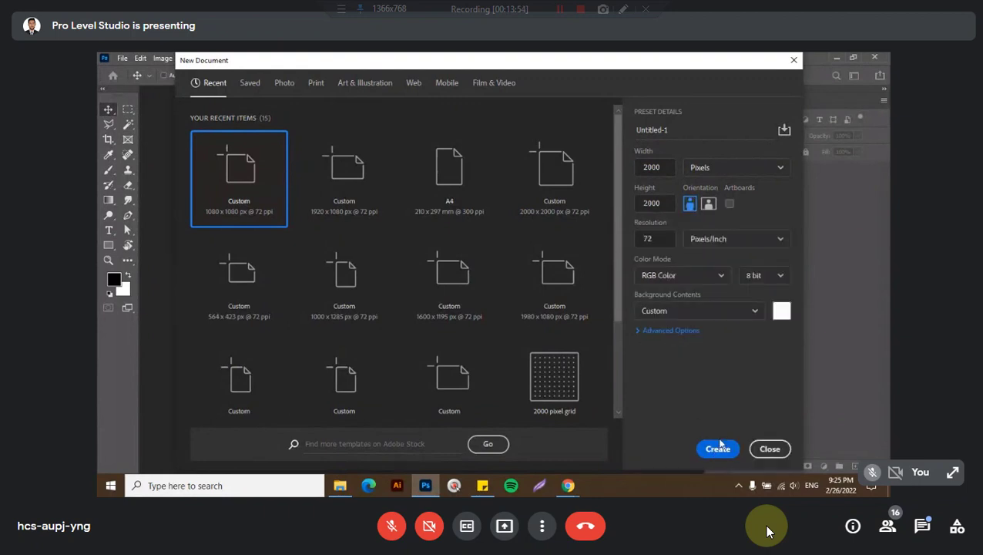
click(717, 449)
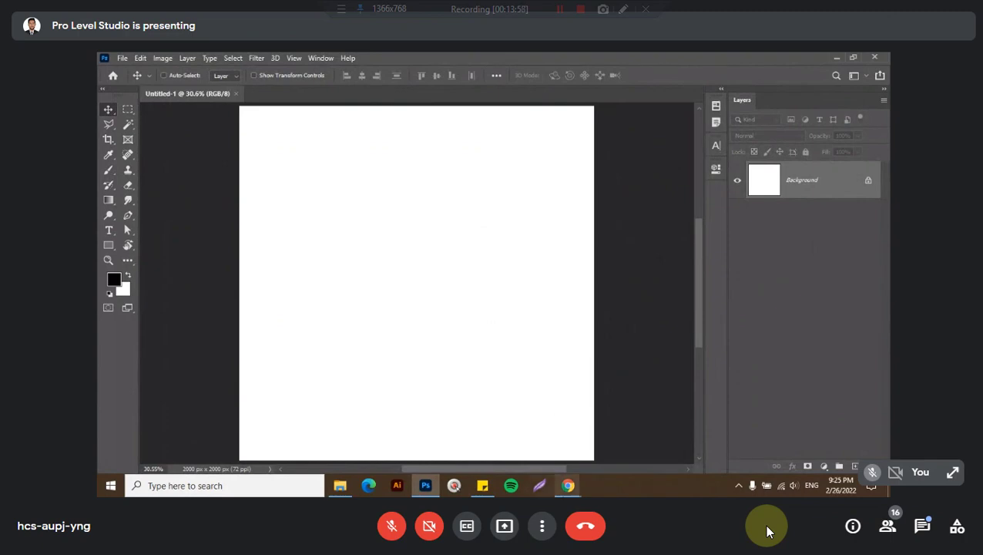
click(504, 430)
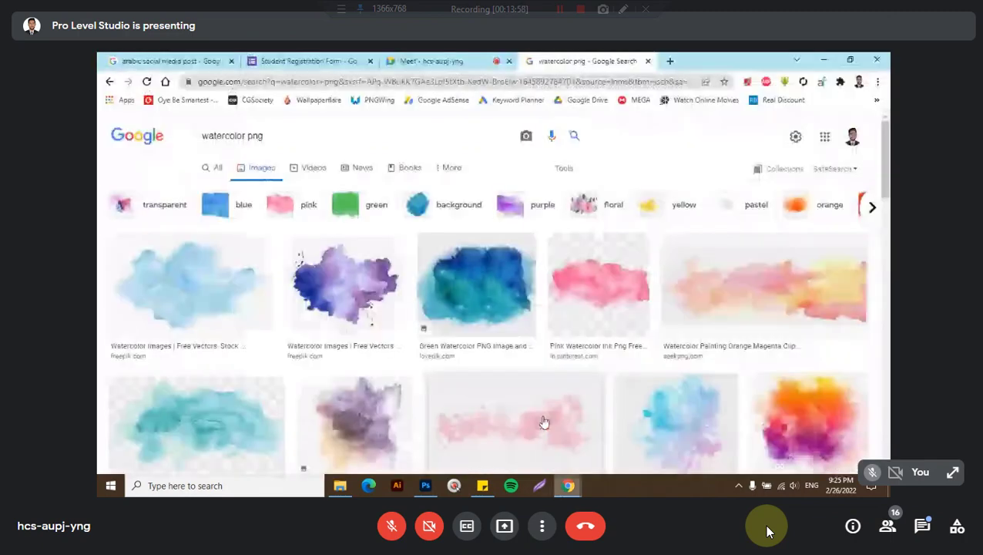
Close the 'watercolor png - Google Search' tab
click(648, 61)
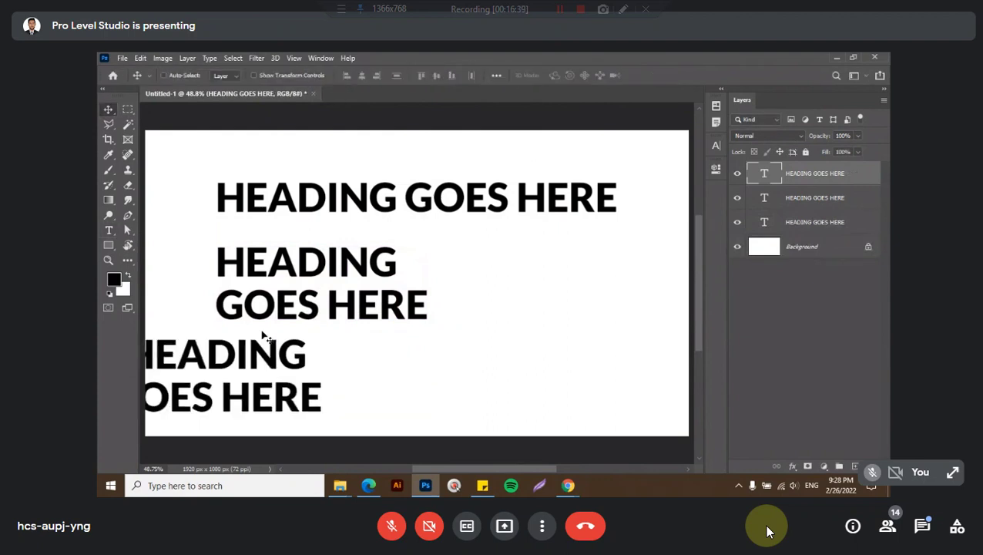
Align the third heading, then scale all three headings down and move them up together
drag(219, 369, 312, 370)
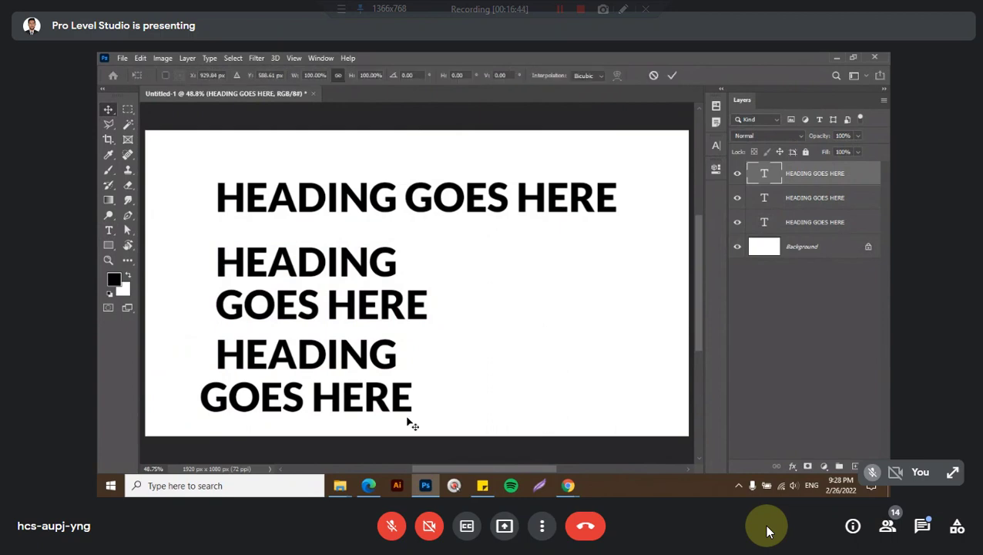
key(ctrl+alt+a)
key(ctrl+t)
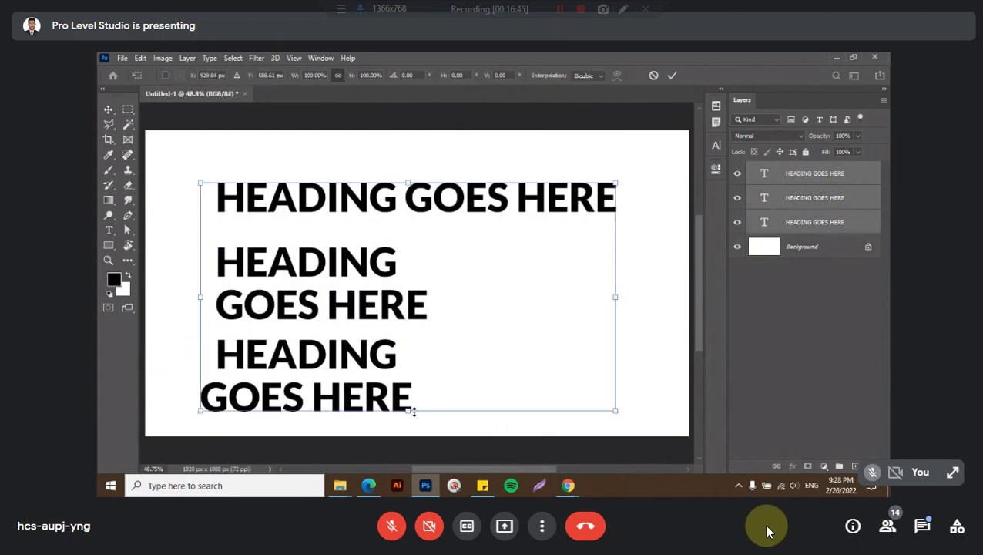
drag(414, 413, 422, 289)
key(Return)
Move the third heading further down and the second heading slightly down for even spacing
right_click(359, 315)
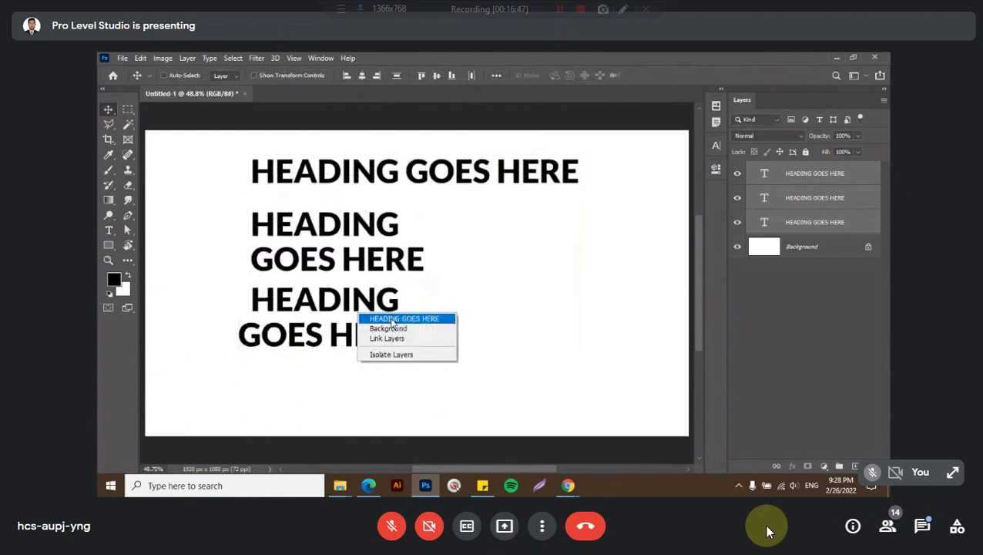
click(393, 319)
drag(389, 322, 386, 366)
right_click(350, 256)
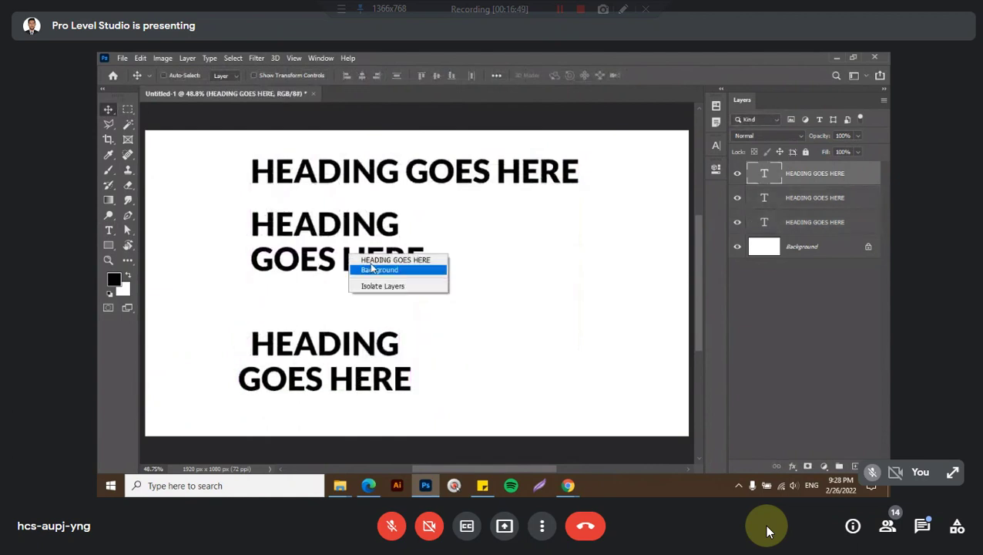
click(389, 260)
drag(385, 259, 386, 275)
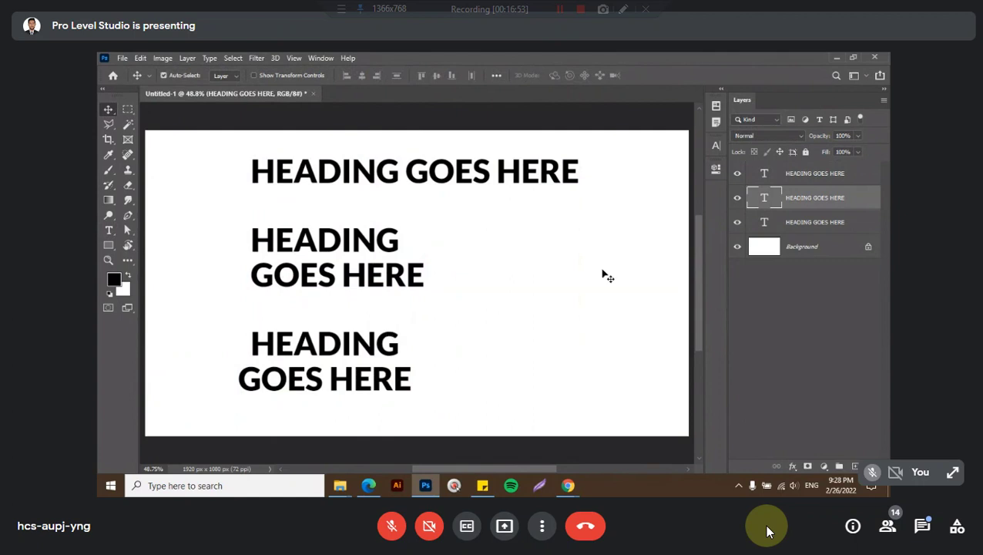
Try centring the three headings horizontally, then undo the centring
drag(607, 275, 416, 130)
click(362, 75)
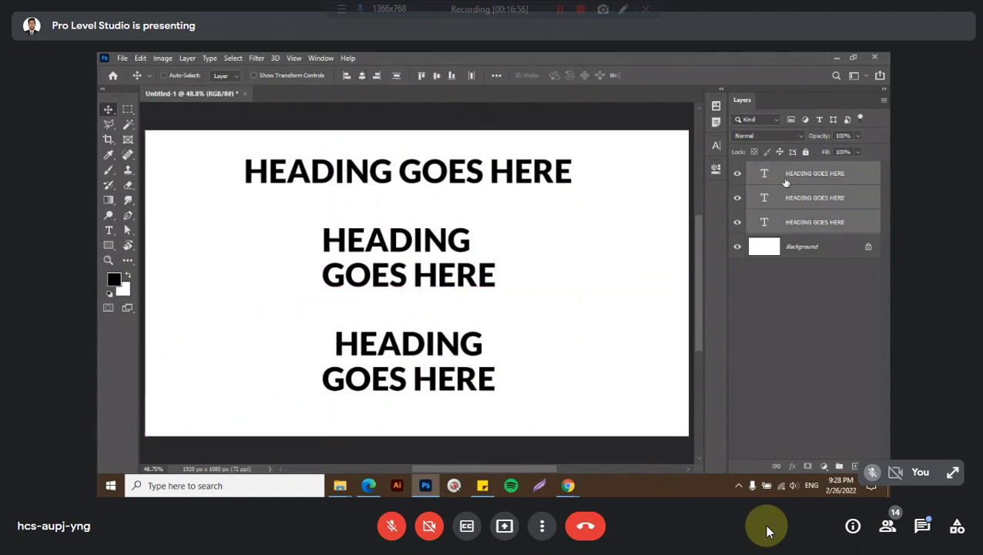
click(285, 323)
key(ctrl+z)
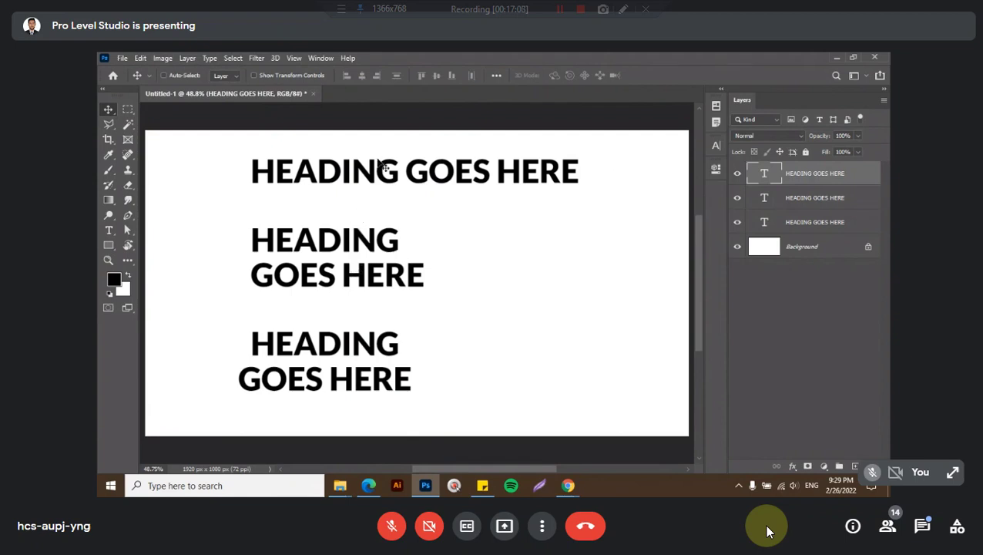
Retype the top heading as 'TO KEEP YOU CLASSY!' and commit the text
double_click(447, 168)
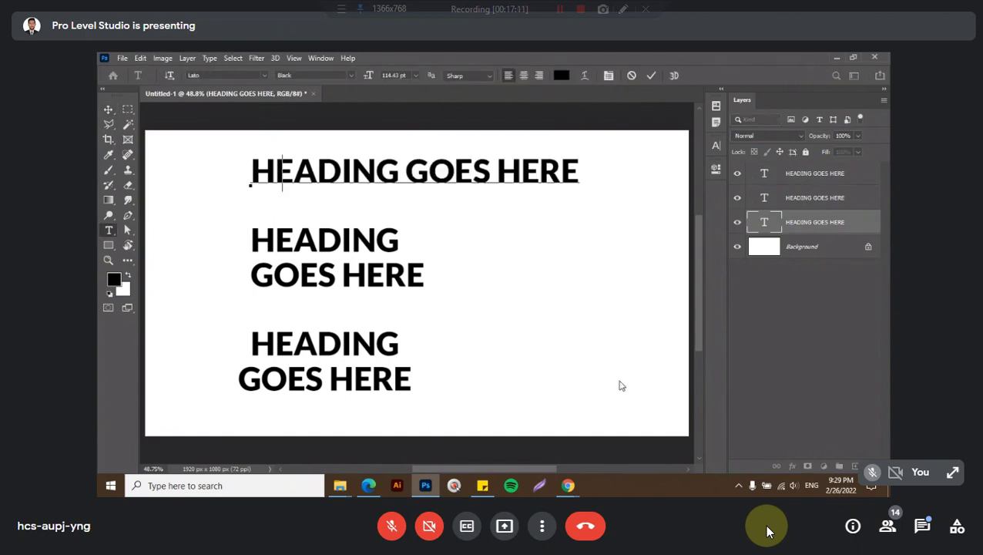
text(to kee)
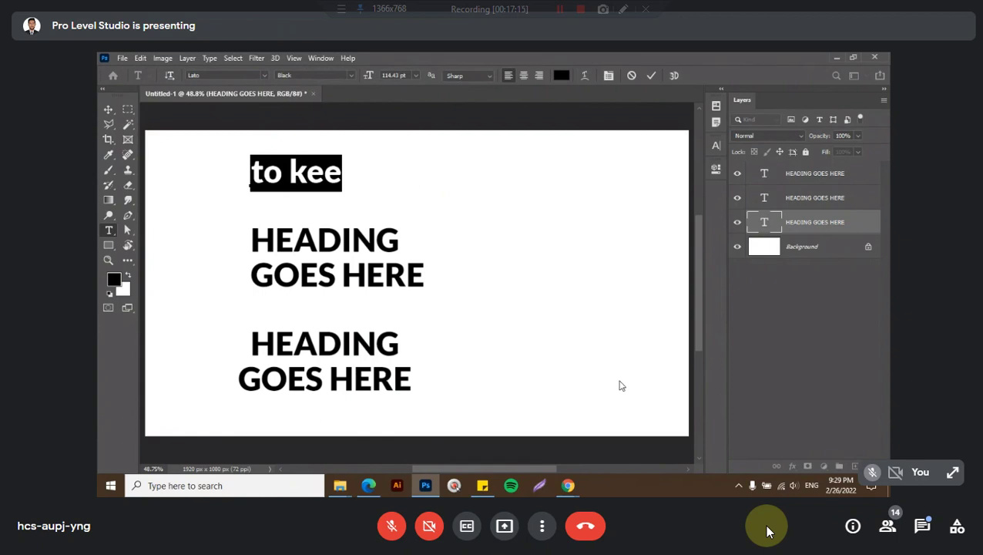
text(TO KEEP Y)
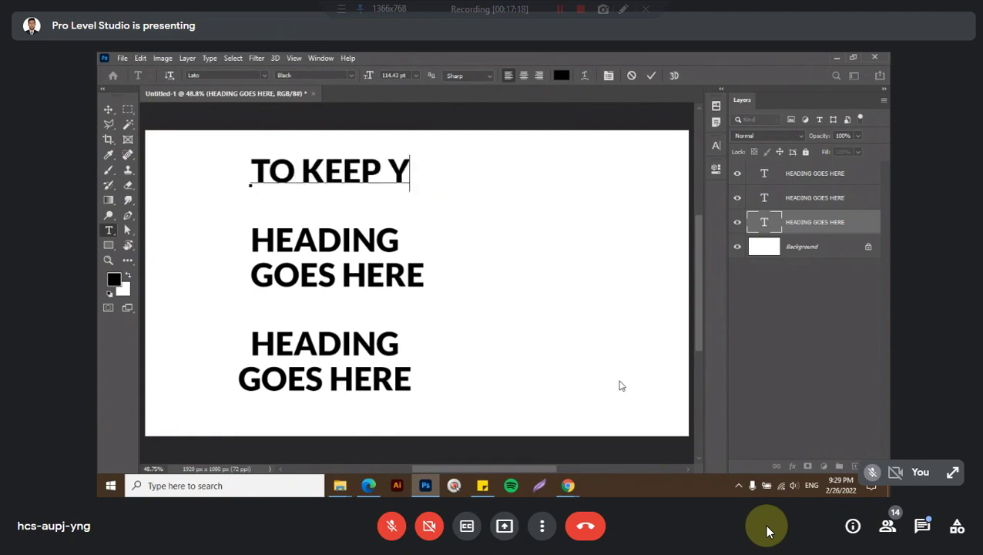
text(OU CLASSY)
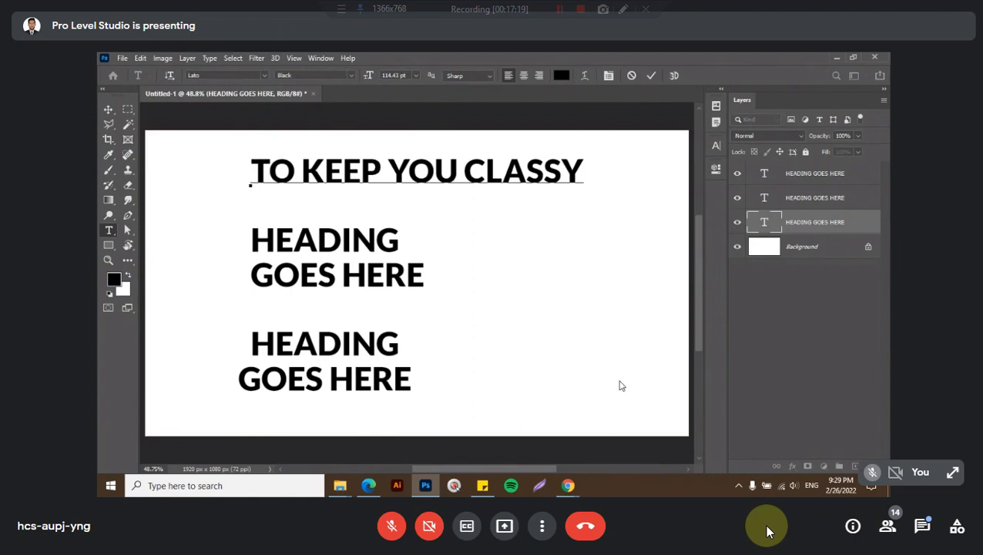
text( !)
key(ctrl)
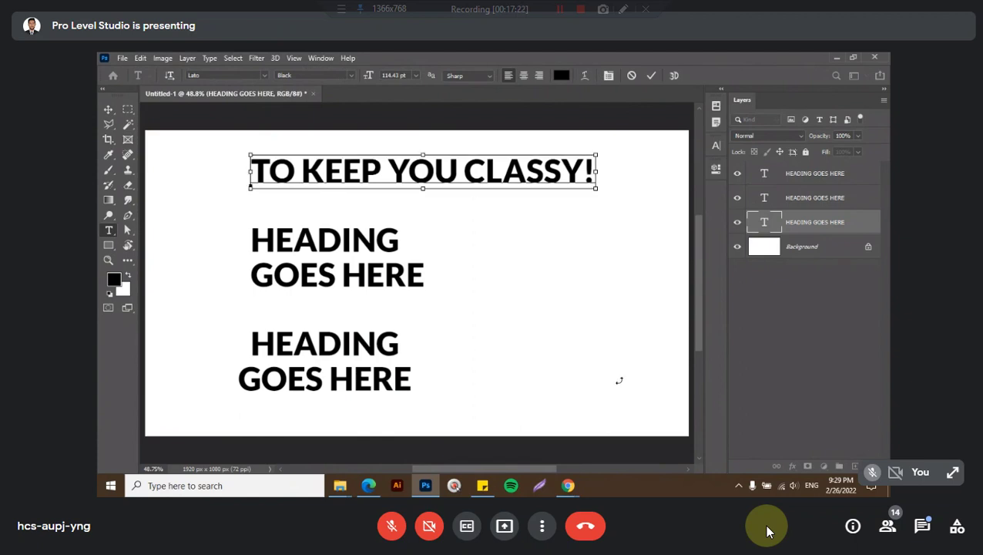
key(ctrl+a)
key(ctrl+c)
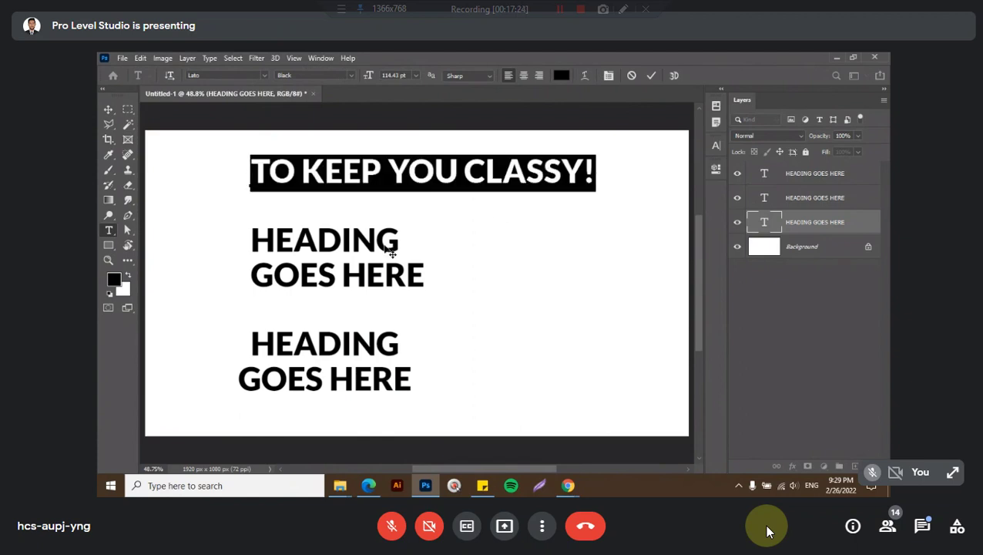
key(ctrl+Return)
key(v)
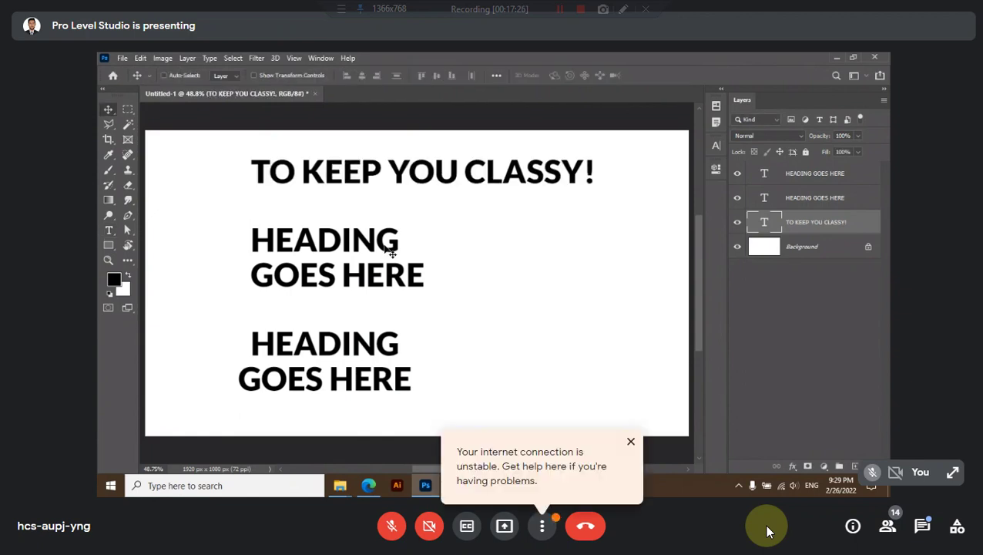
ctrl+click(375, 251)
Paste 'TO KEEP YOU CLASSY!' into the middle heading, breaking it onto two lines after KEEP
double_click(375, 250)
key(ctrl+v)
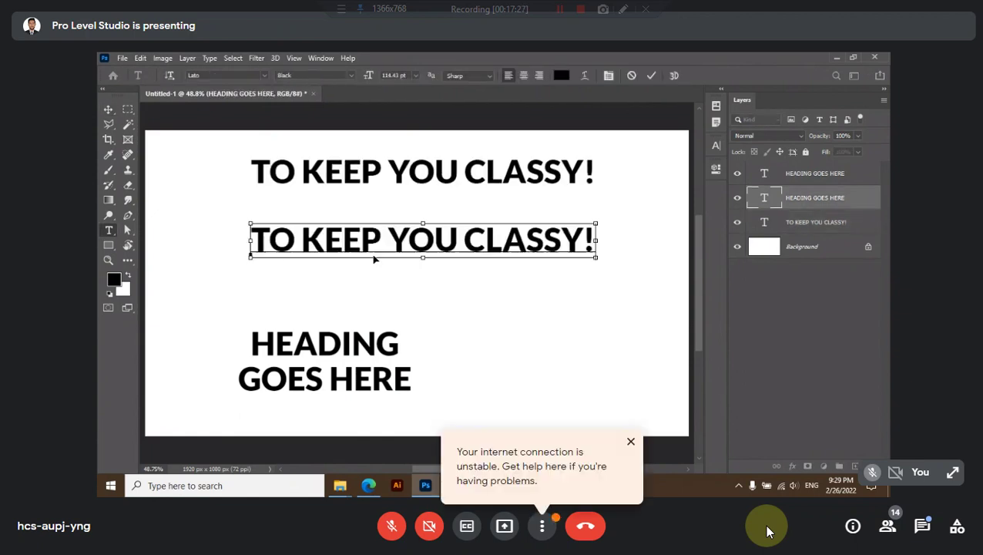
click(385, 234)
key(Return)
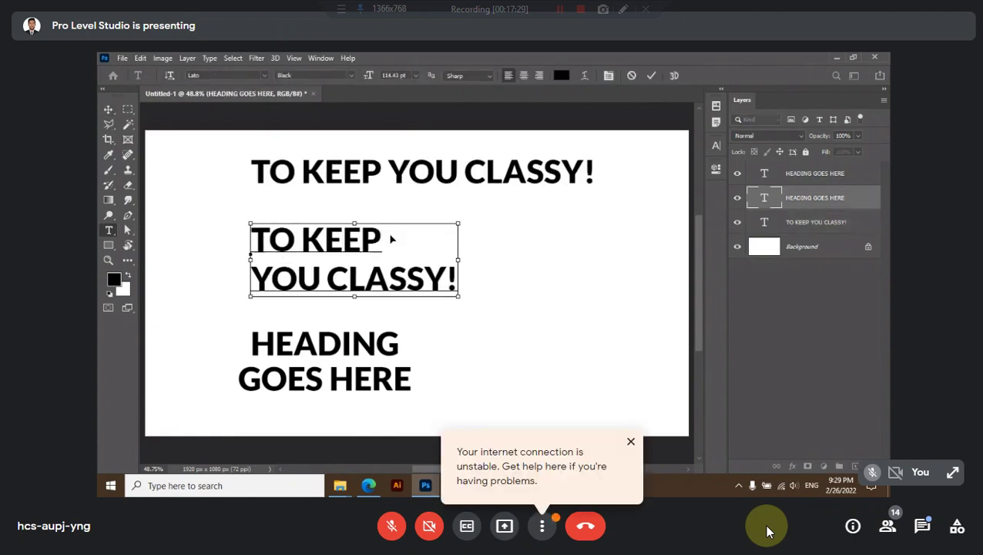
key(ctrl+Return)
key(v)
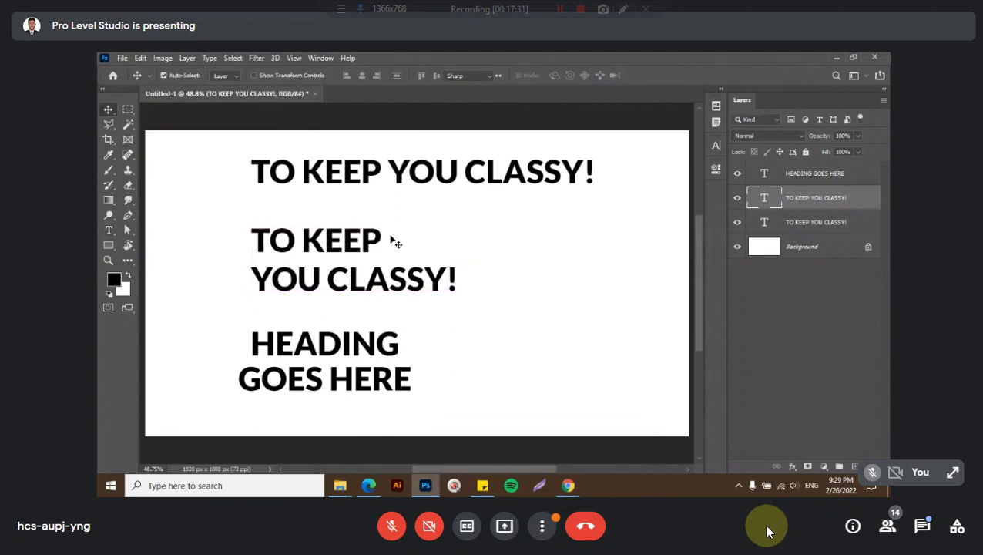
Tighten the line spacing between the two lines of the two-line heading
double_click(392, 242)
click(716, 145)
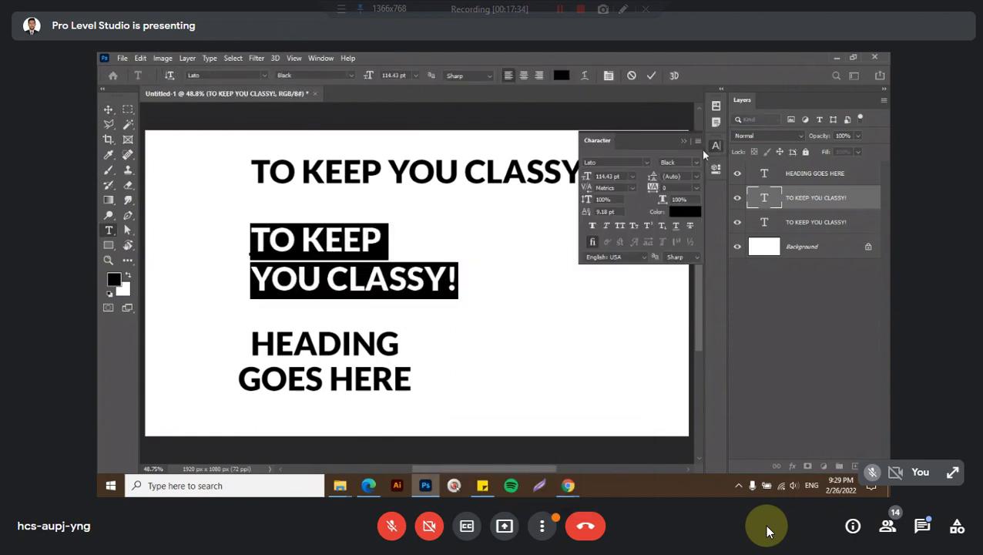
drag(654, 177, 643, 177)
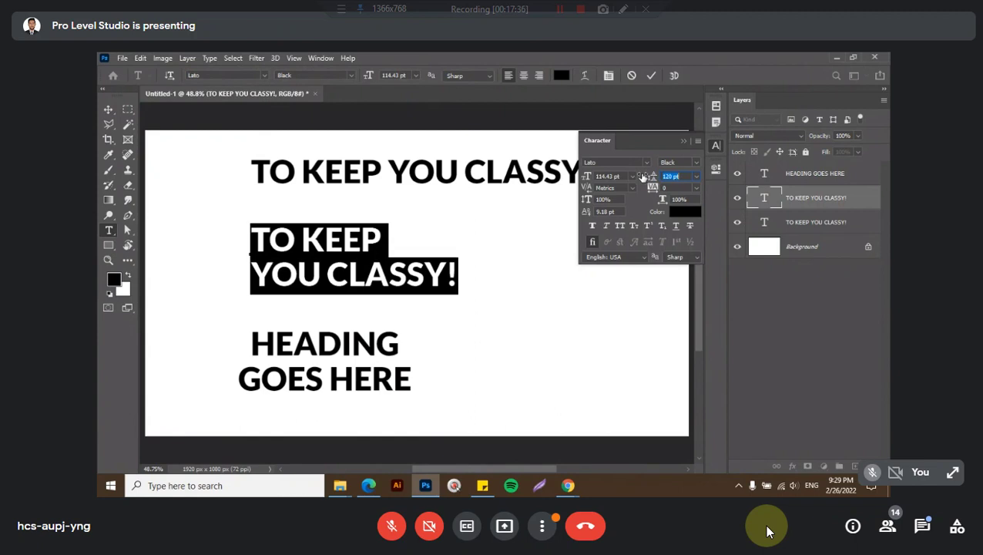
click(715, 148)
key(ctrl+Return)
key(v)
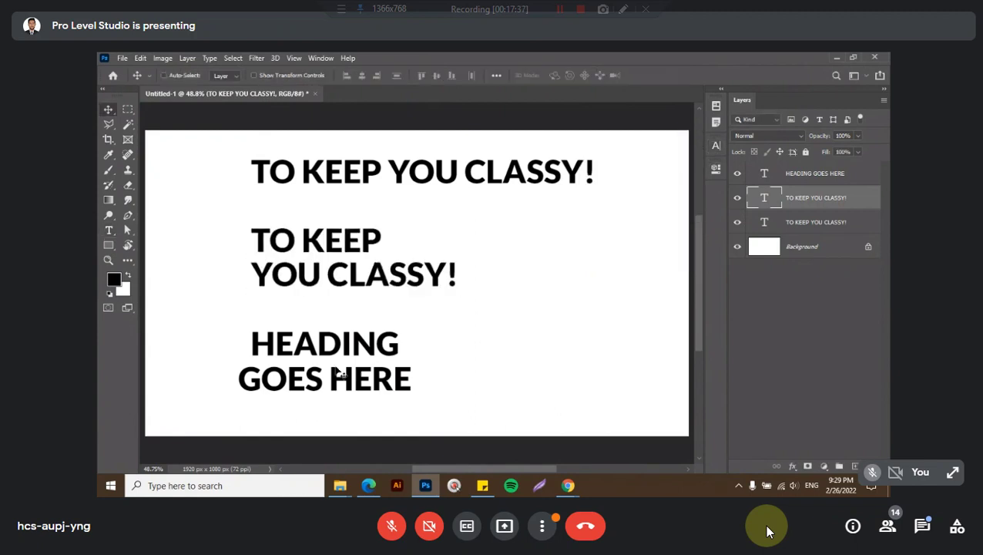
Remove the leftover HEADING GOES HERE layer, discarding an accidental extra heading copy
double_click(341, 373)
click(340, 374)
key(Escape)
key(v)
key(Delete)
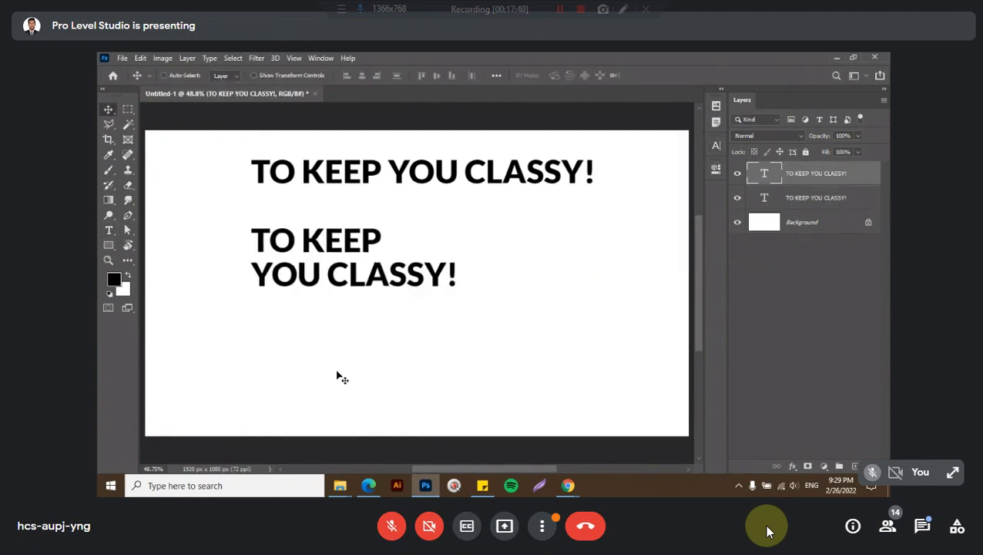
drag(353, 280, 353, 370)
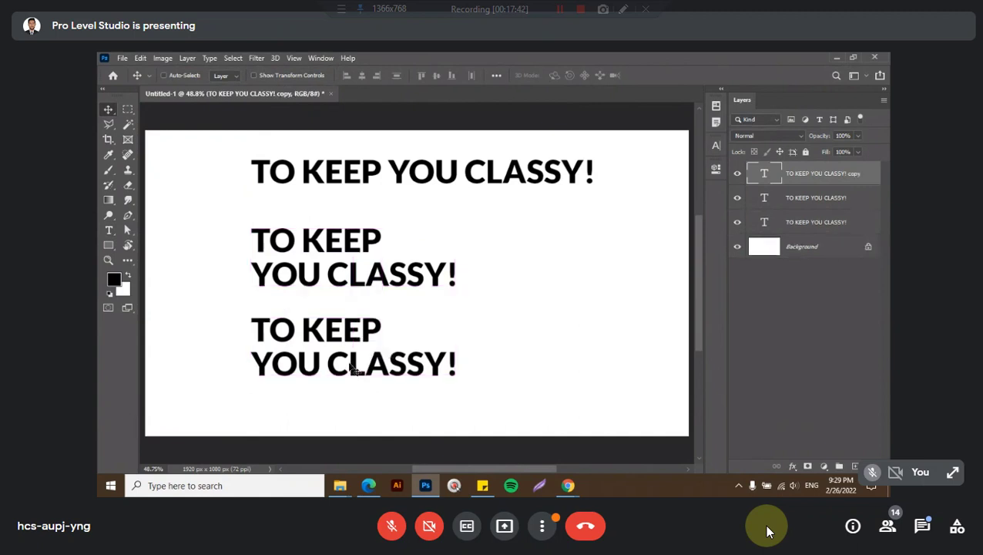
key(Delete)
Move both remaining headings down together and check the spacing between them
ctrl+shift+click(284, 248)
drag(283, 248, 343, 325)
right_click(367, 240)
click(843, 173)
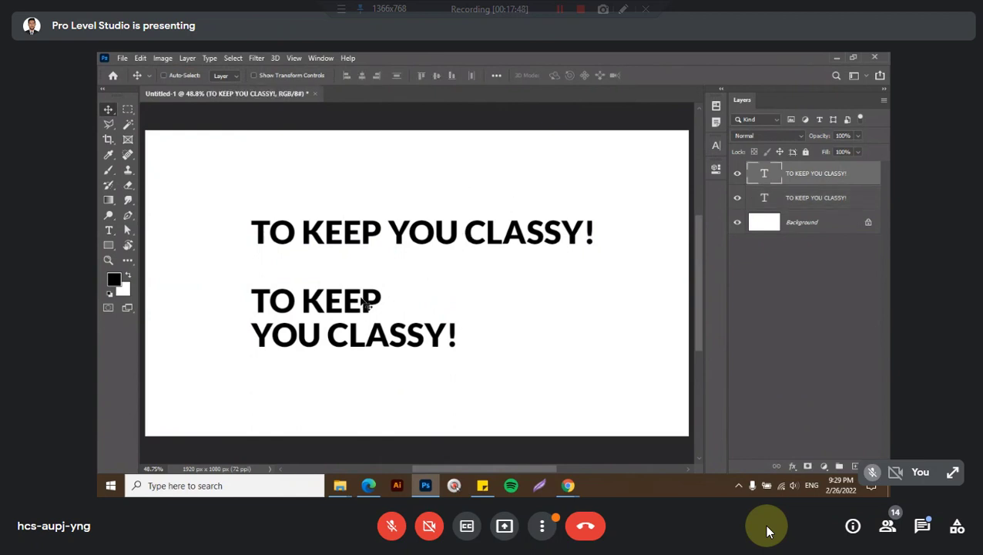
key(ctrl)
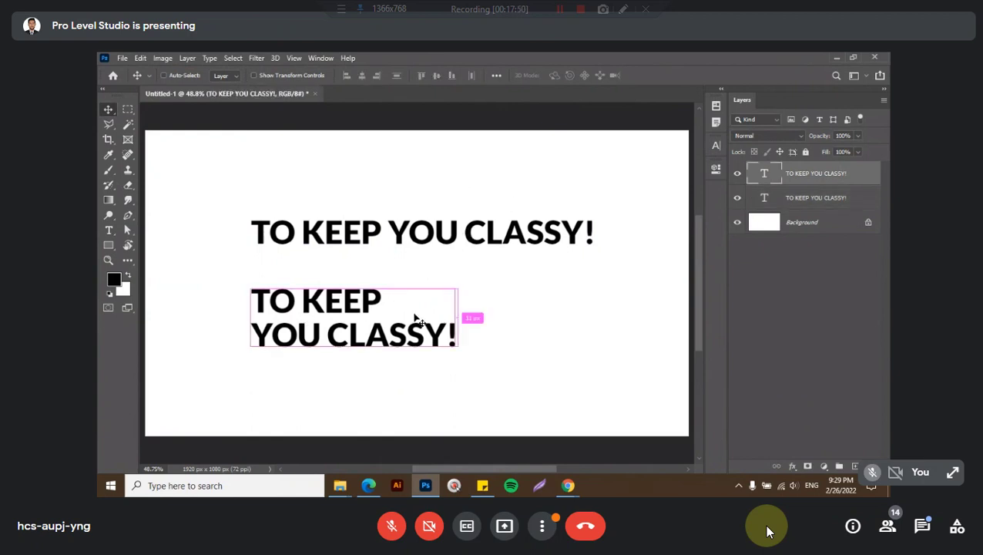
key(ctrl+n)
Create a 2000 x 2000 document and copy both heading layers into it
click(339, 168)
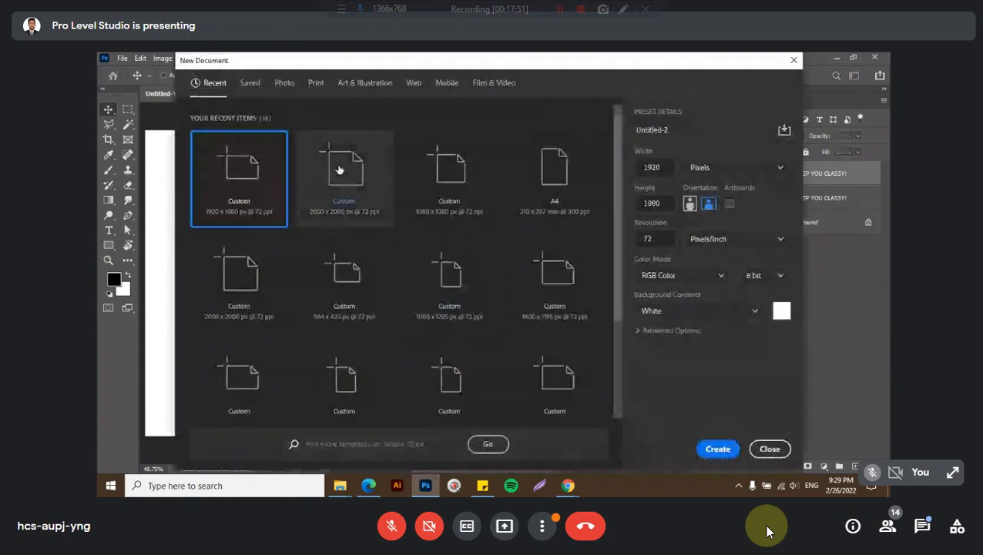
click(707, 453)
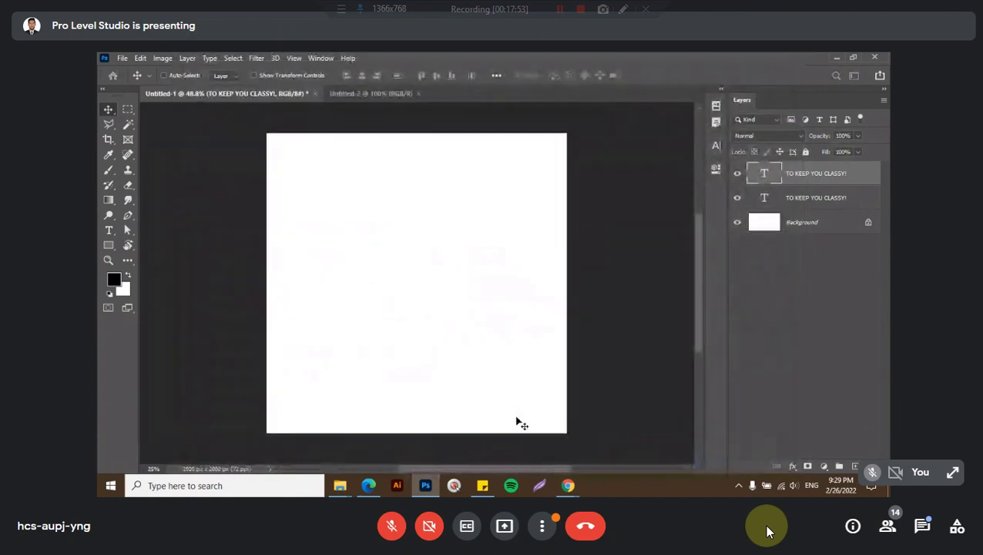
ctrl+click(813, 186)
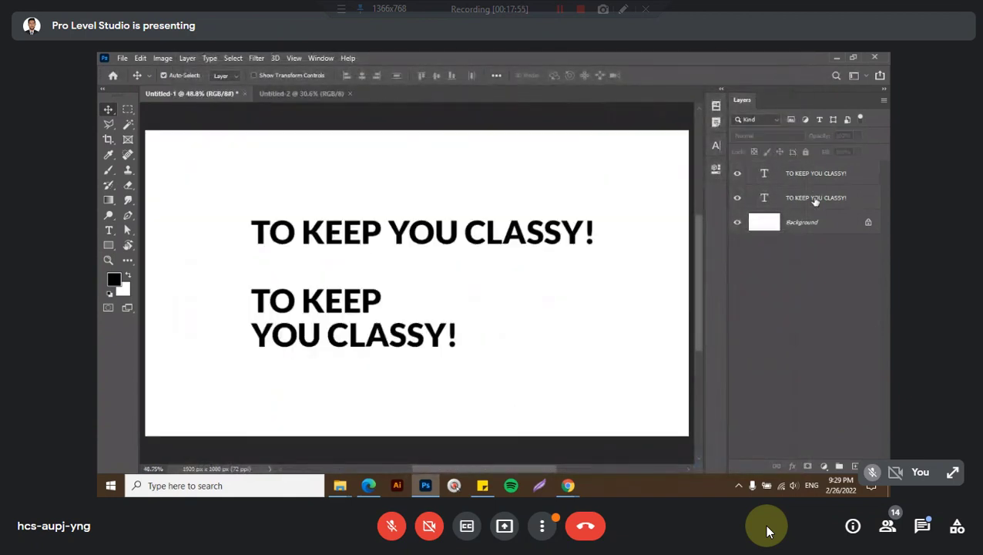
click(815, 197)
shift+click(815, 174)
mouse_move(815, 175)
mouse_down()
mouse_move(320, 94)
mouse_move(355, 223)
mouse_up()
Enlarge both heading versions and shift them slightly left
key(ctrl+t)
drag(508, 255, 541, 272)
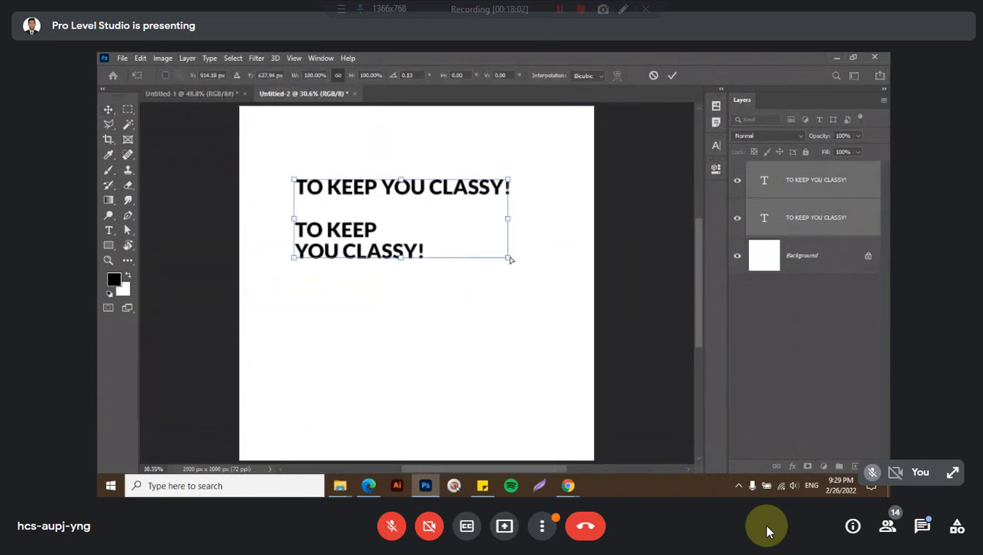
key(Return)
drag(474, 246, 454, 244)
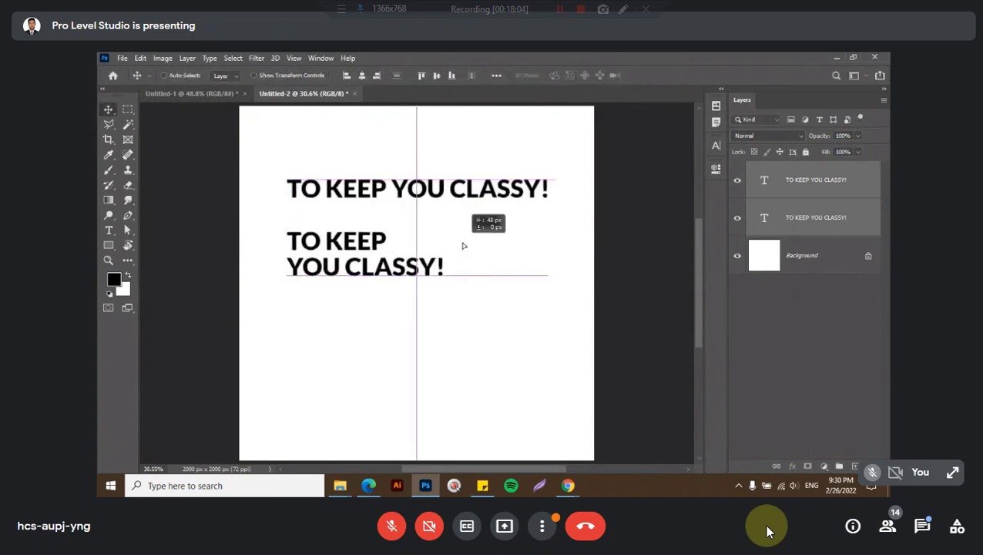
Close the original heading document without saving, then bring up the Typography.pdf guide
click(225, 94)
click(247, 94)
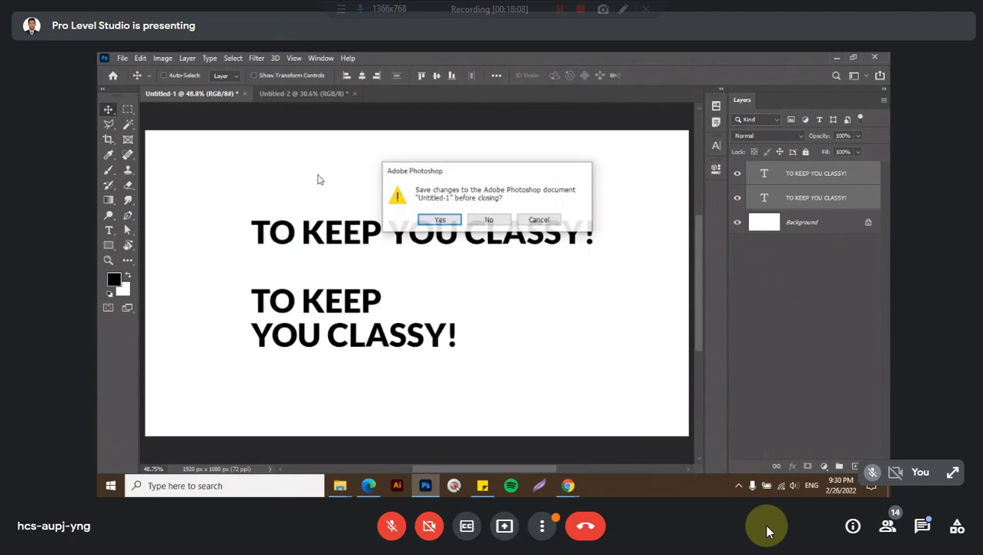
click(484, 223)
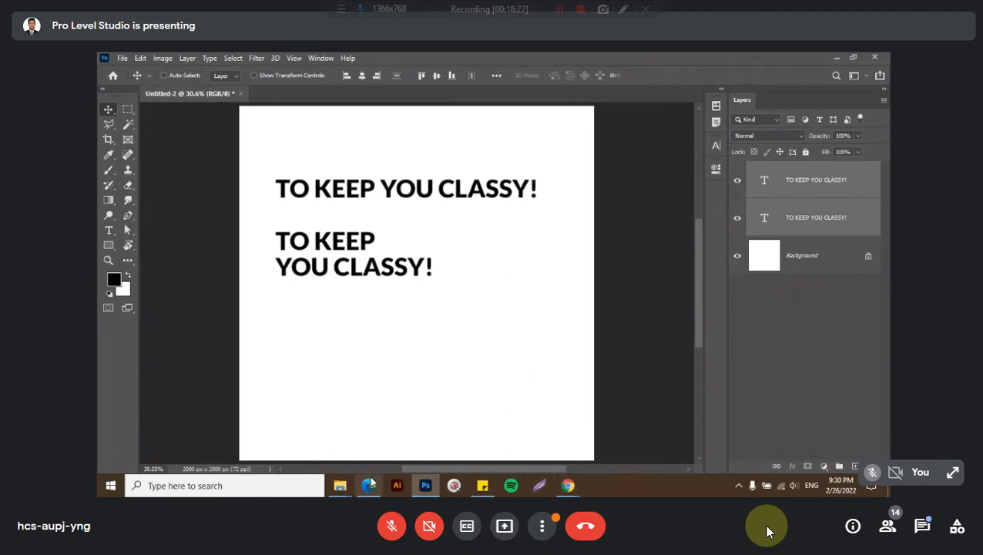
click(371, 483)
scroll(370, 261, down, 3)
scroll(370, 260, up, 1)
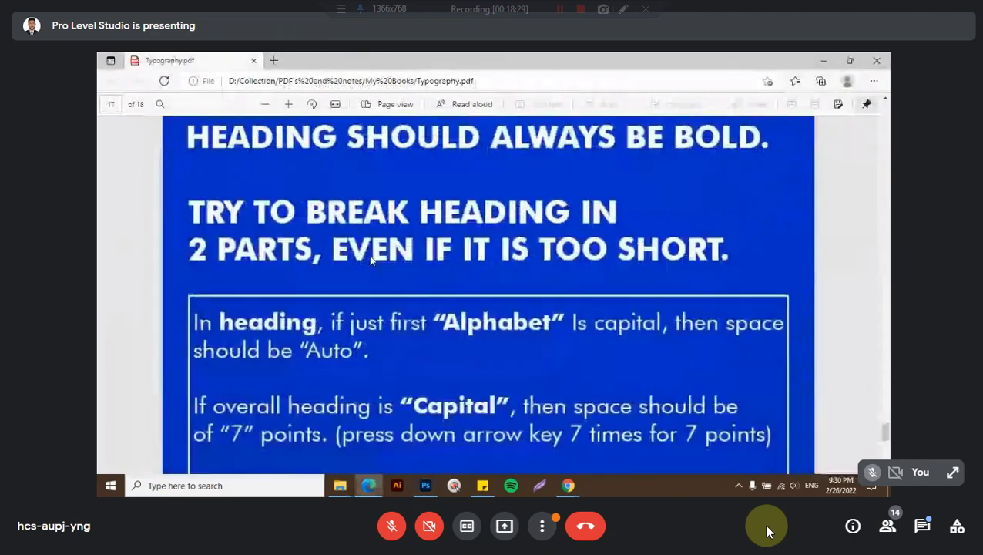
scroll(467, 283, up, 1)
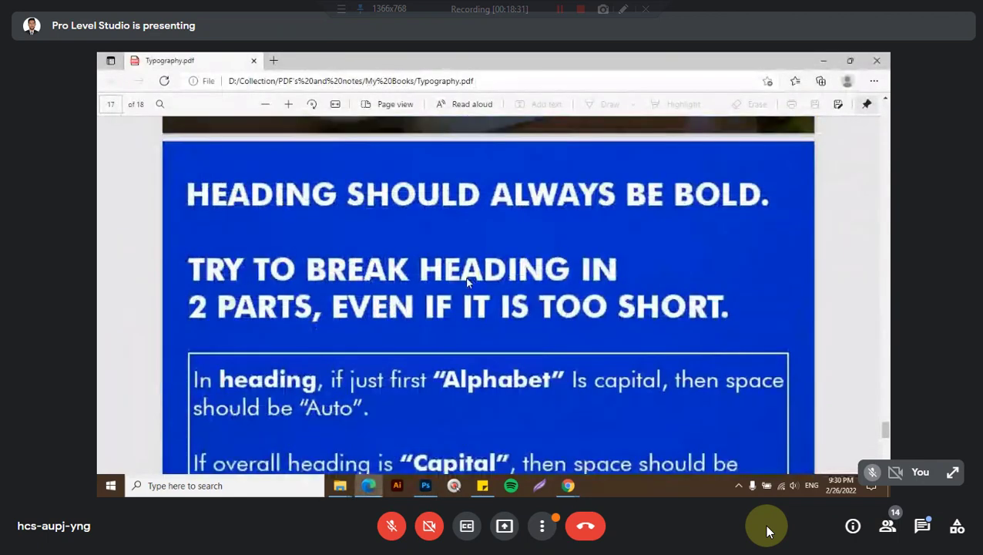
scroll(467, 283, up, 1)
scroll(467, 282, up, 1)
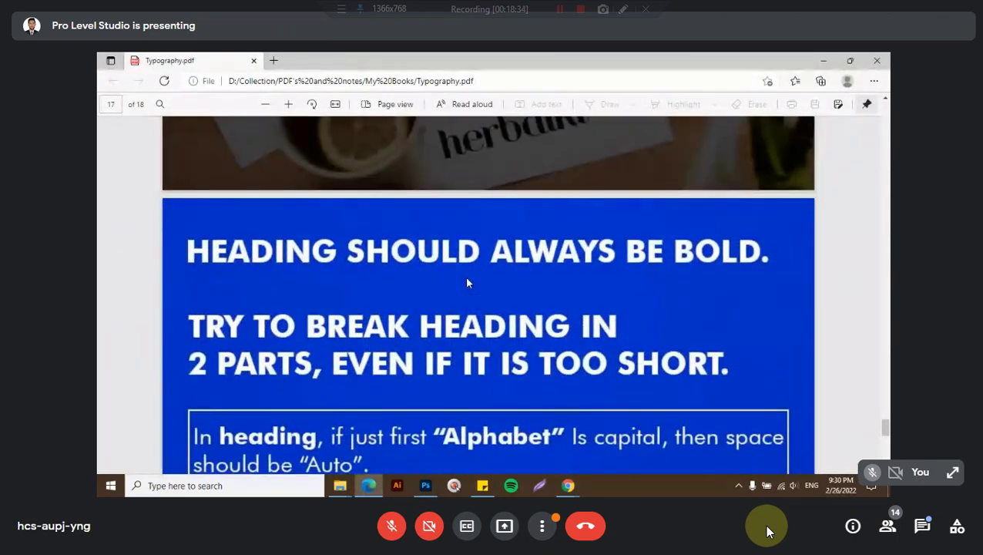
scroll(467, 283, down, 2)
scroll(465, 276, down, 2)
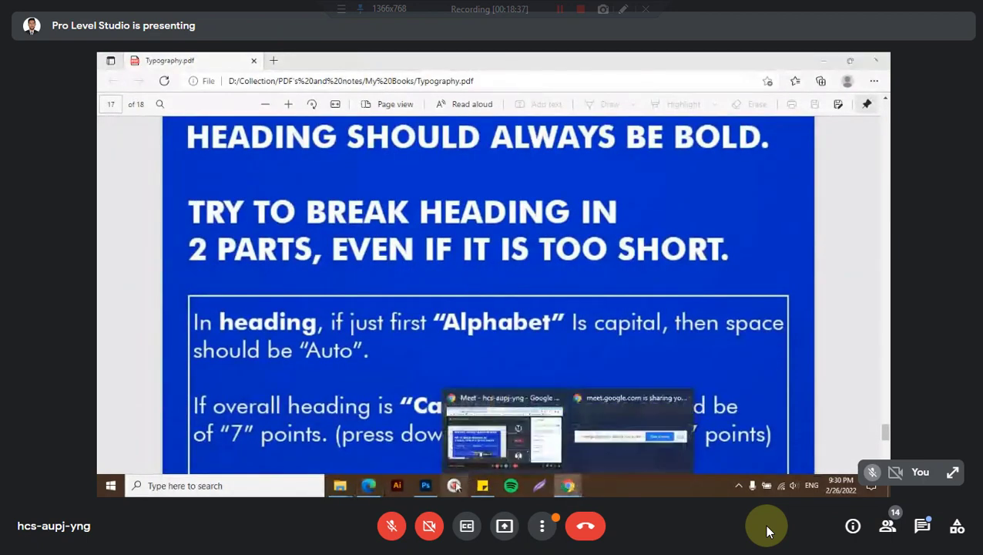
click(425, 485)
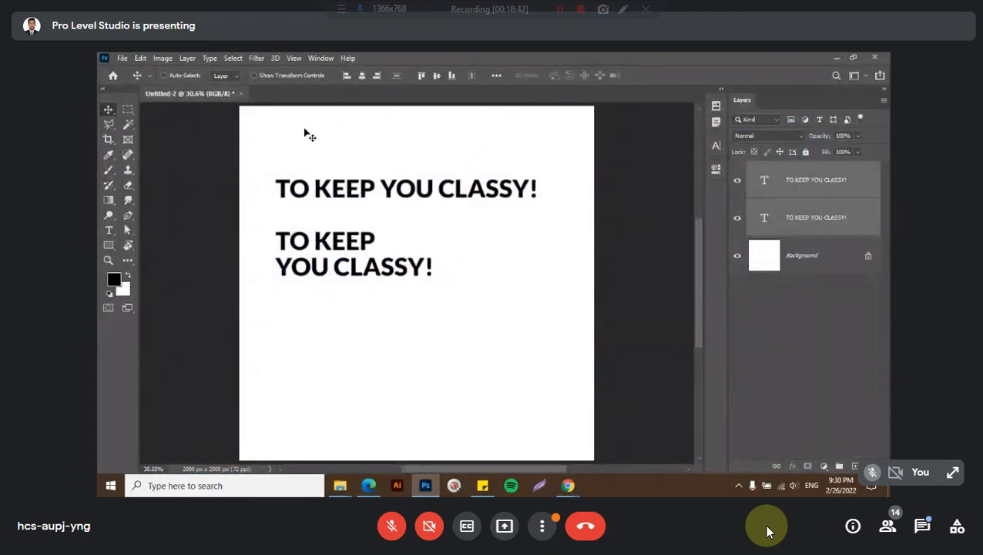
Create a new 1920 x 1080 Photoshop document from the preset
key(ctrl+n)
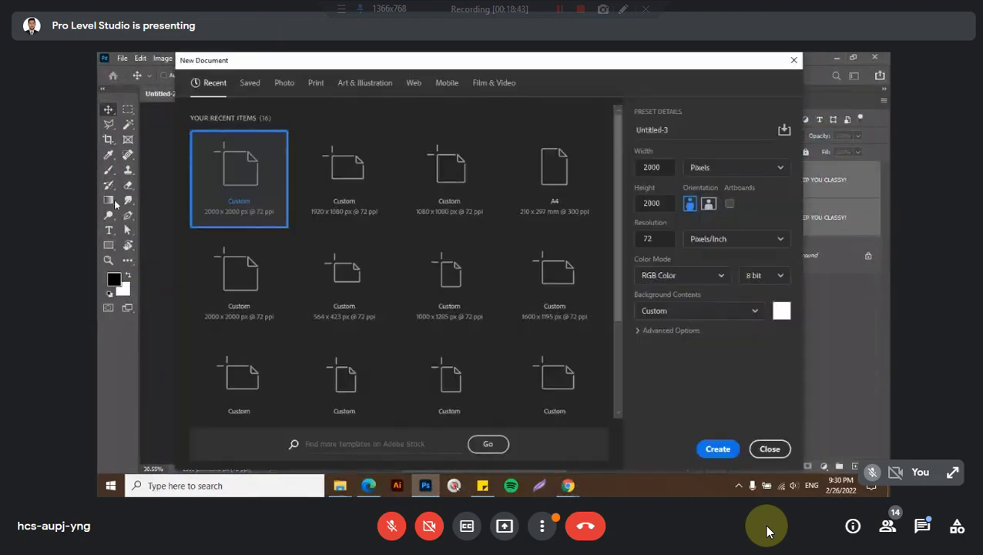
click(344, 174)
click(699, 449)
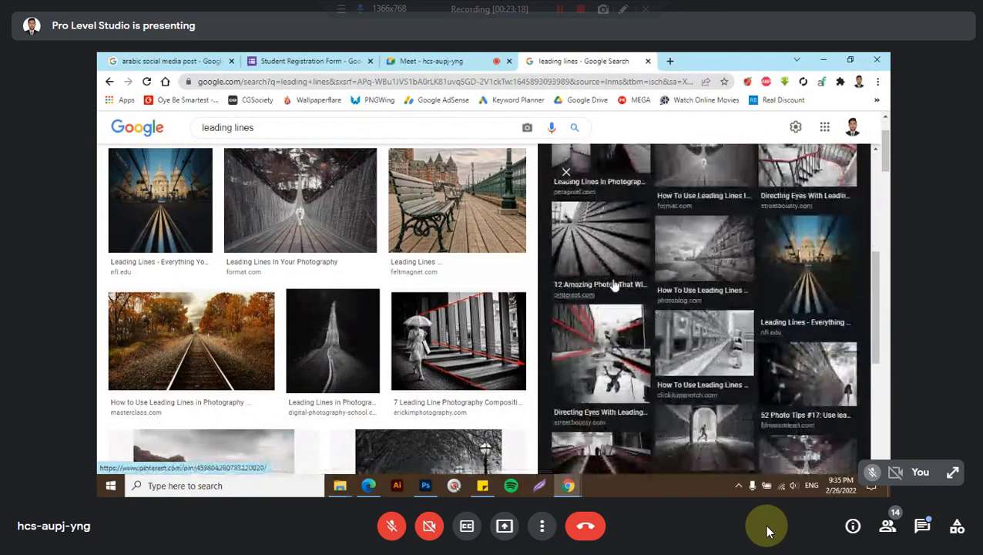
Enlarge a leading-lines example image from the Google Images results
click(704, 287)
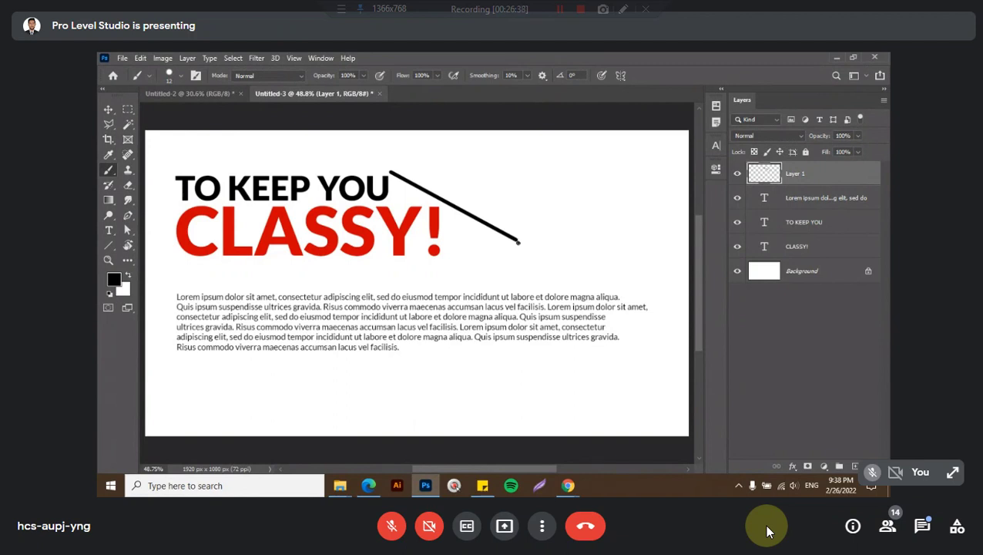
Undo the demo brush strokes, including the curved scribble and diagonal lines, leaving the canvas clean
key(ctrl+z)
mouse_move(618, 289)
mouse_down()
mouse_move(669, 314)
mouse_move(445, 368)
mouse_up()
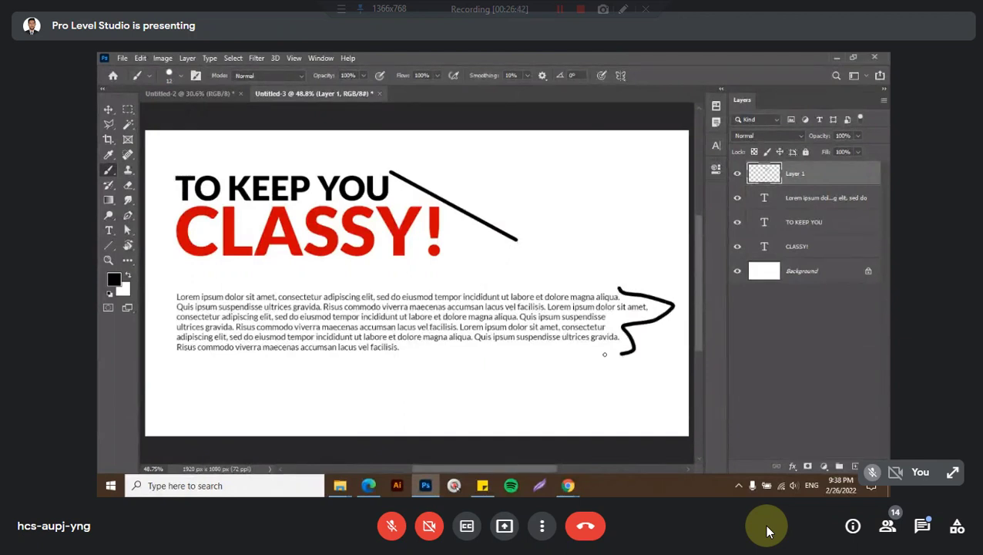
key(ctrl+z)
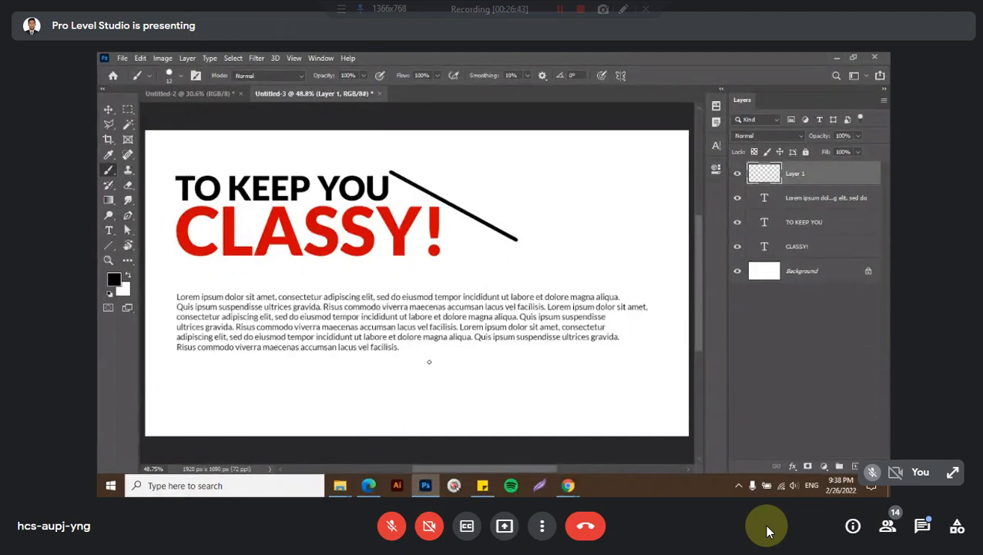
key(ctrl+z)
key(ctrl+z)
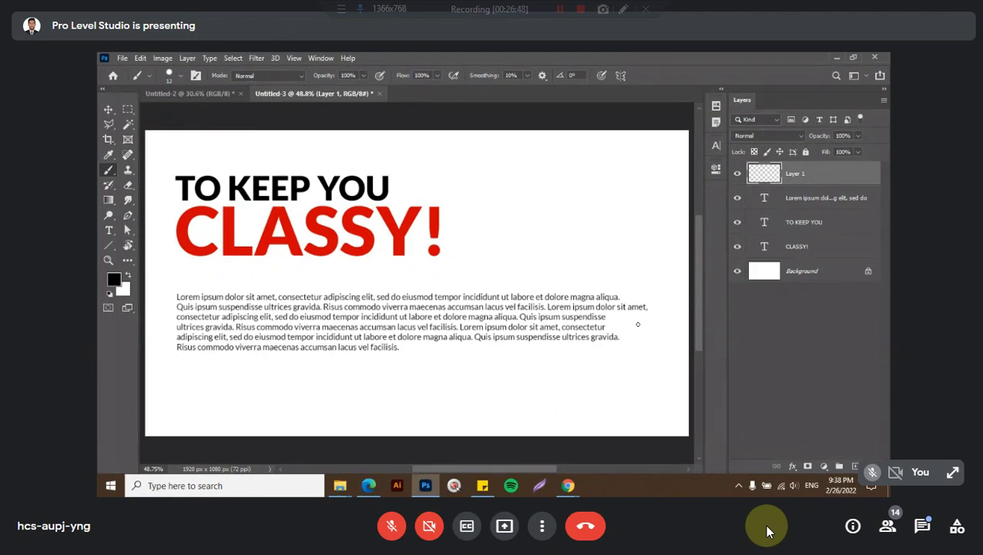
drag(651, 282, 530, 409)
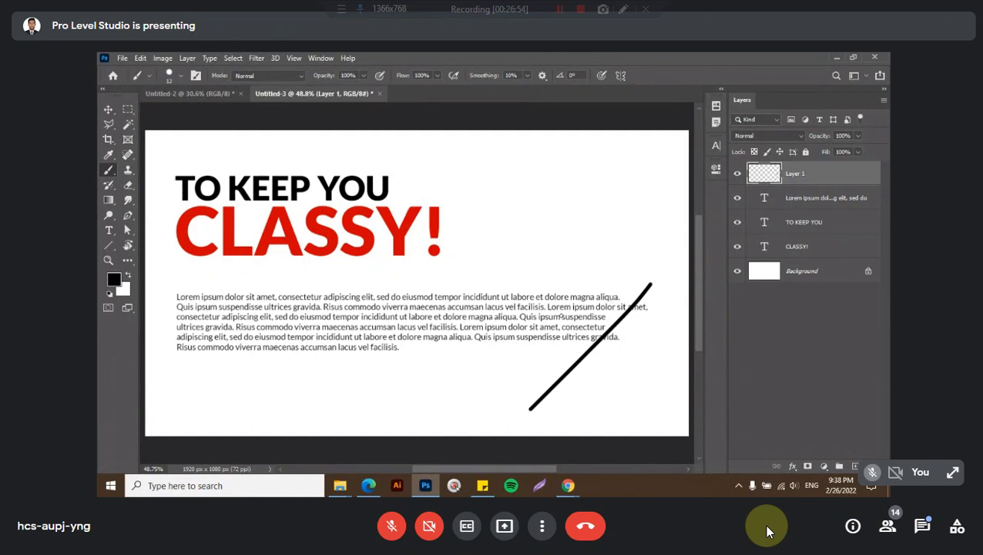
key(ctrl+z)
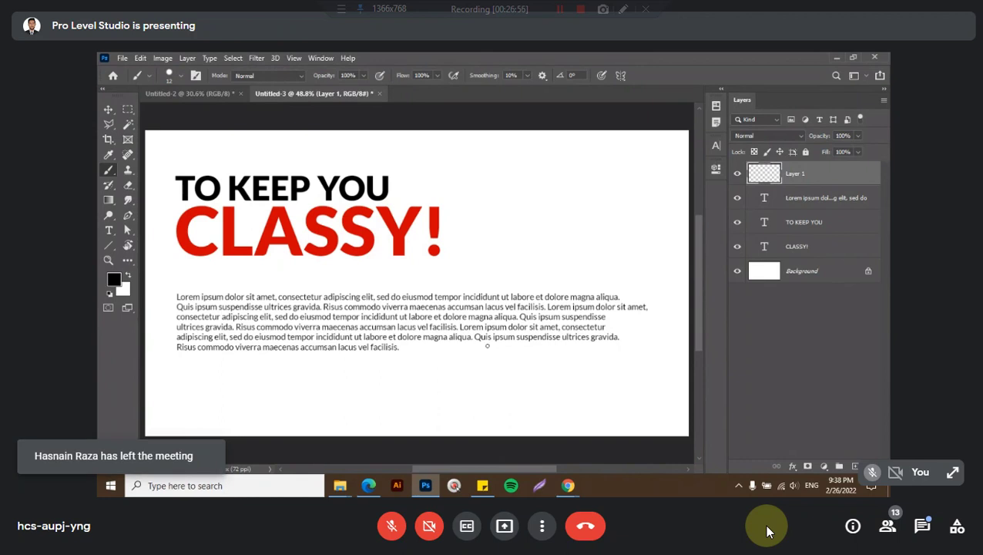
Edit the lorem ipsum paragraph, testing and removing line breaks after 'facilisis.' and before 'consectetur'
key(t)
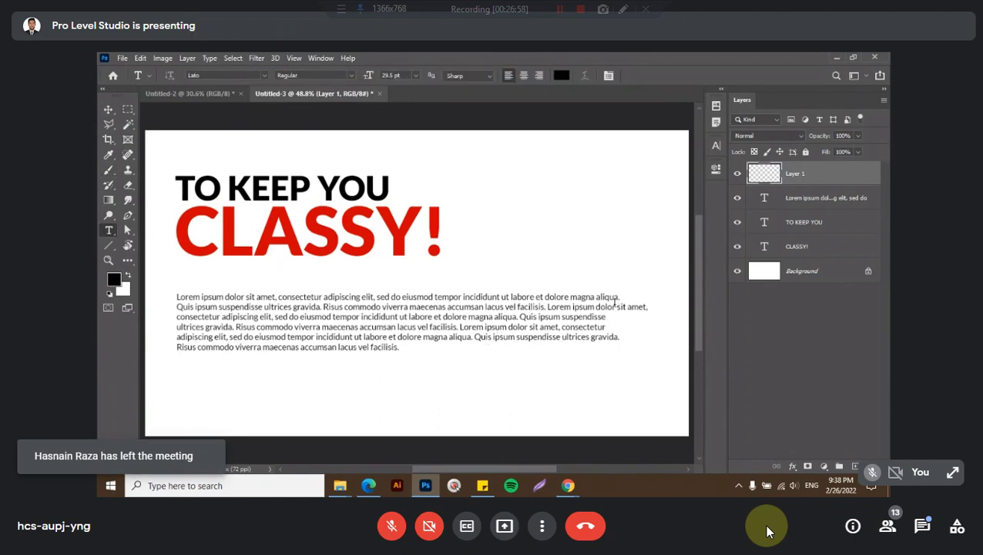
click(616, 303)
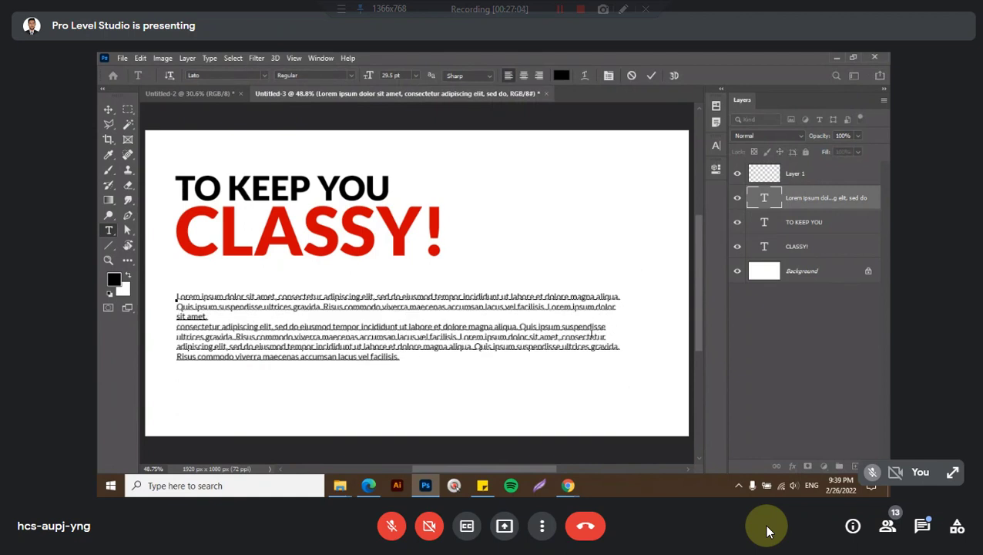
click(546, 308)
key(BackSpace)
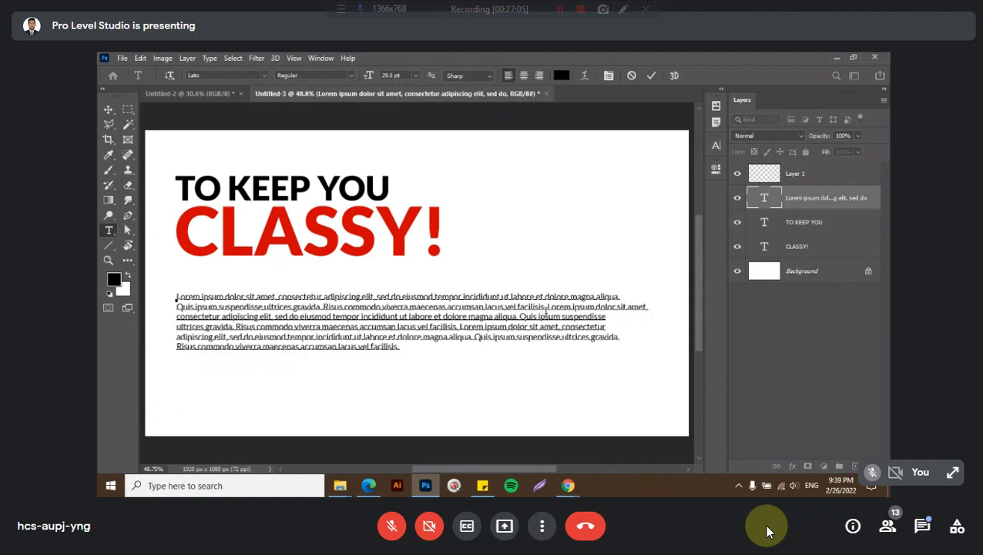
key(Return)
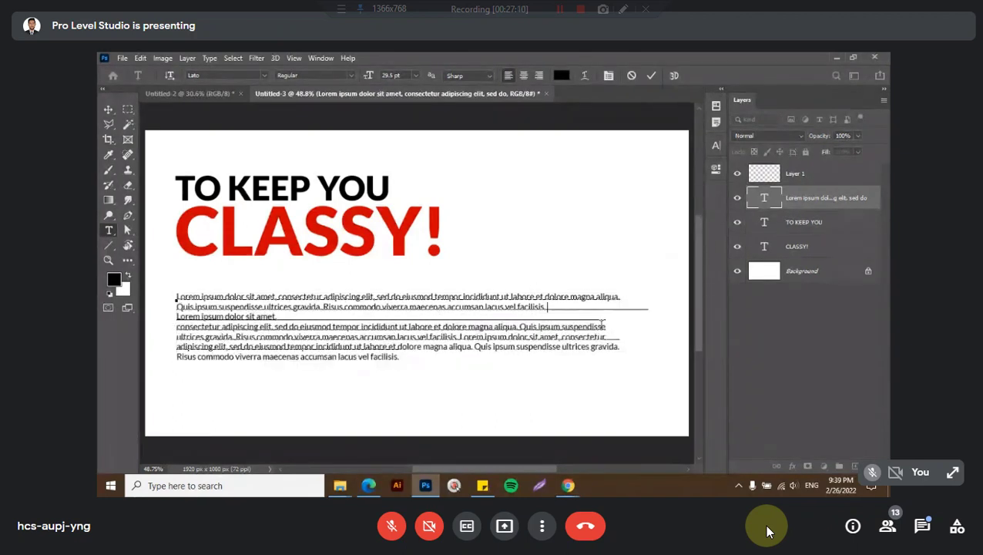
key(ctrl+z)
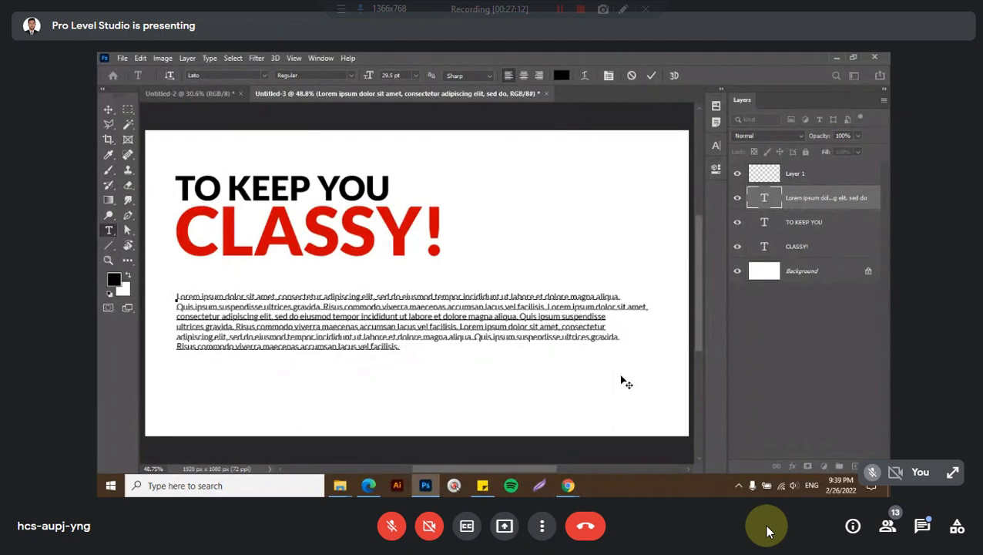
key(Return)
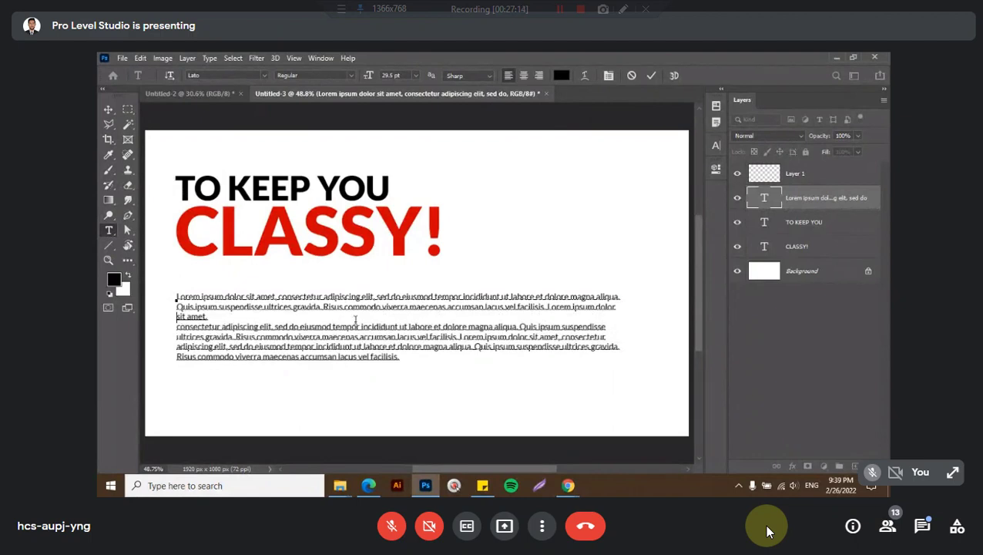
key(Delete)
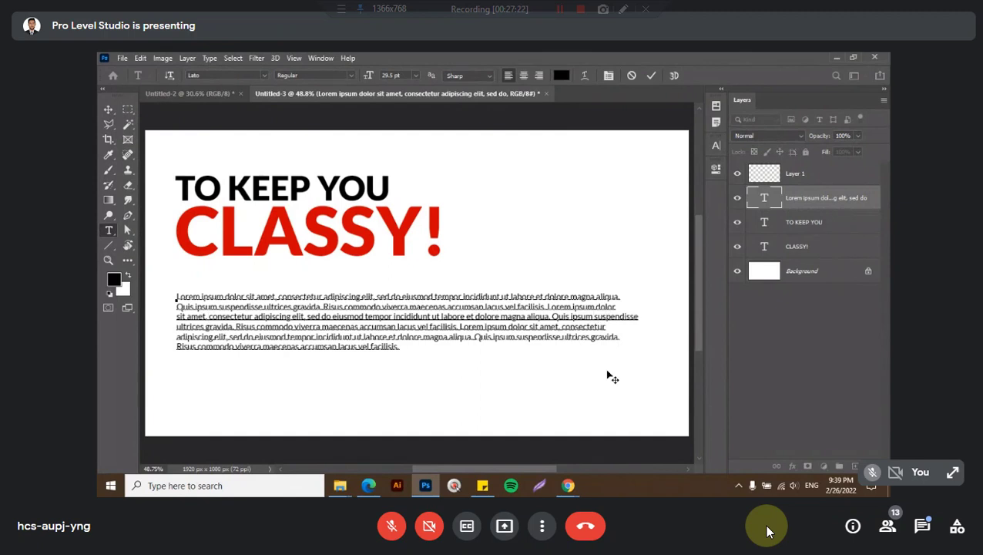
Test and remove line breaks at 'suspendisse', 'consectetur' and 'Risus commodo', then commit the paragraph
key(Return)
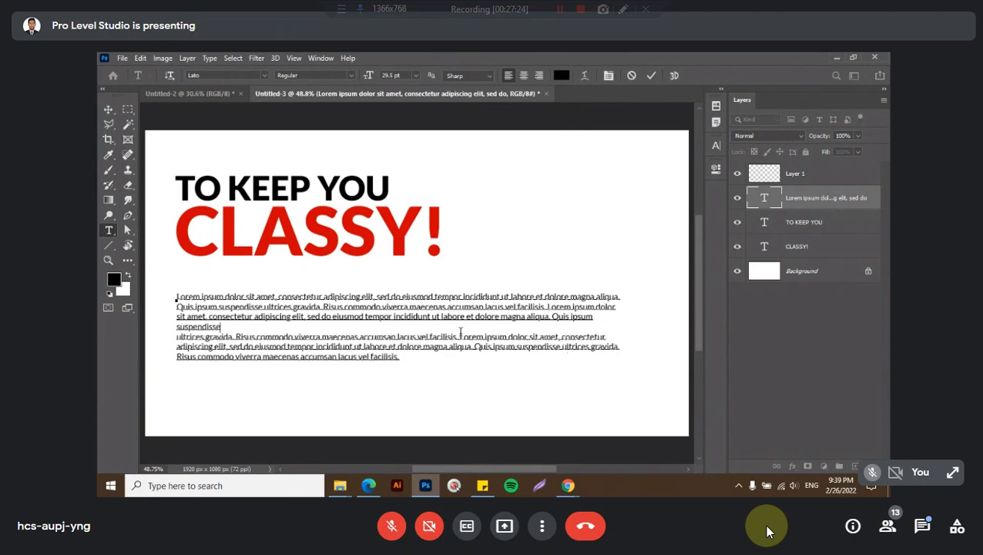
key(BackSpace)
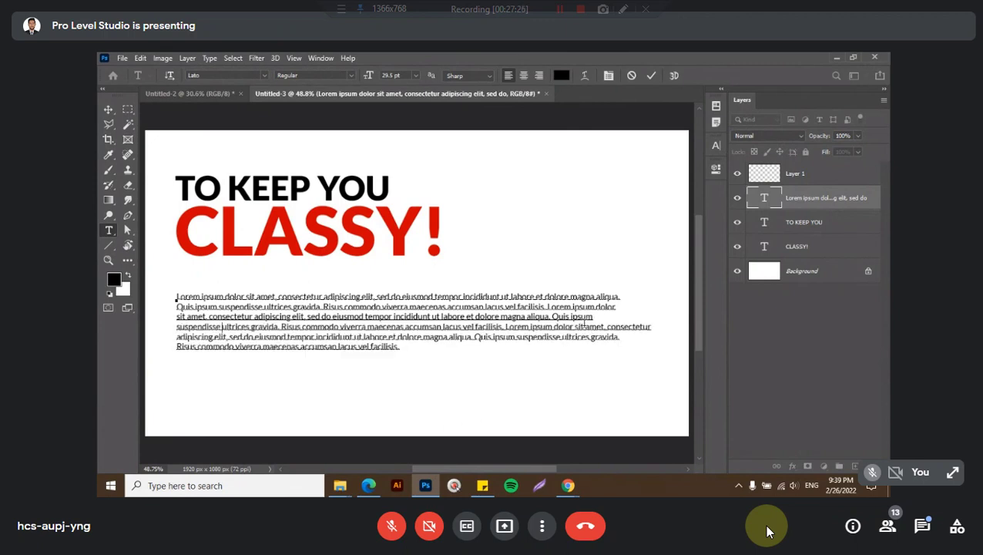
key(Return)
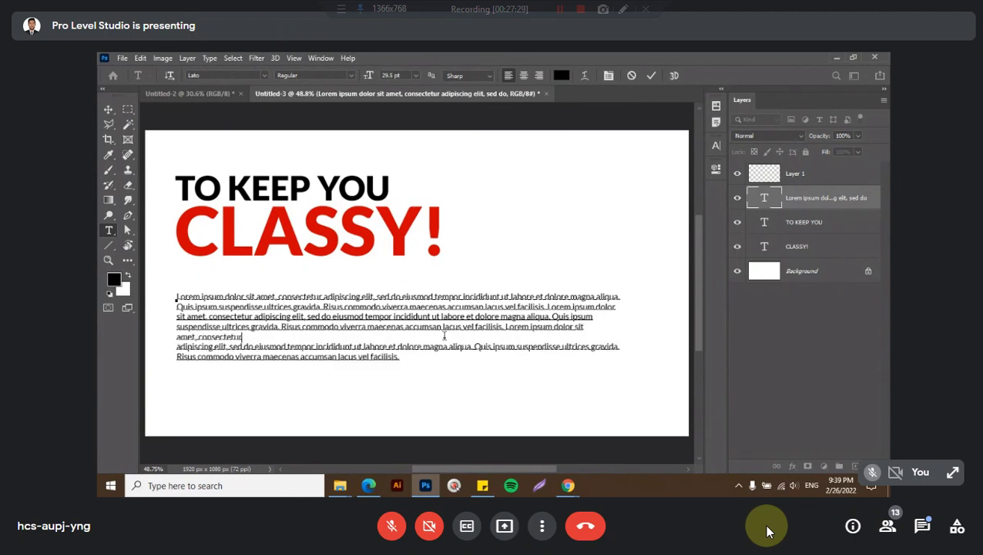
key(Delete)
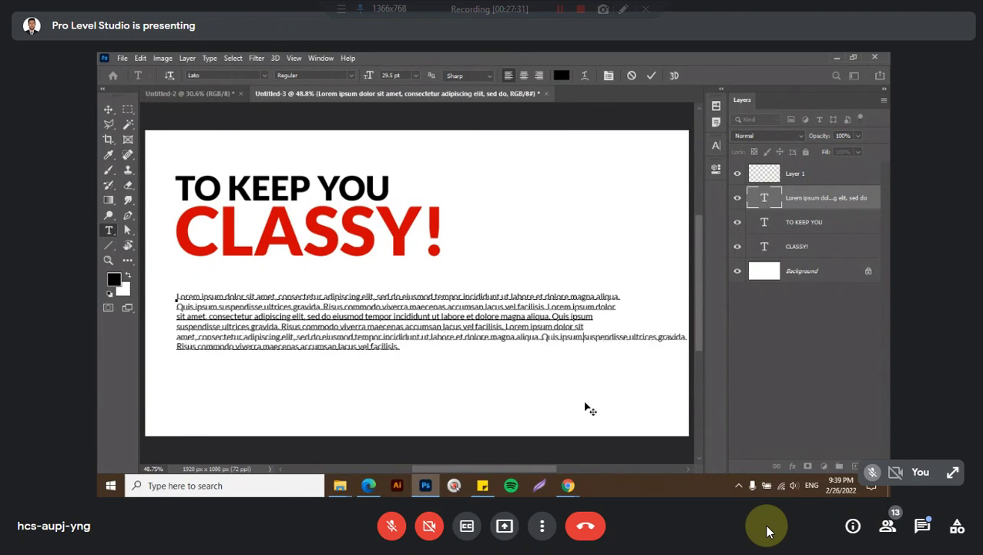
key(Return)
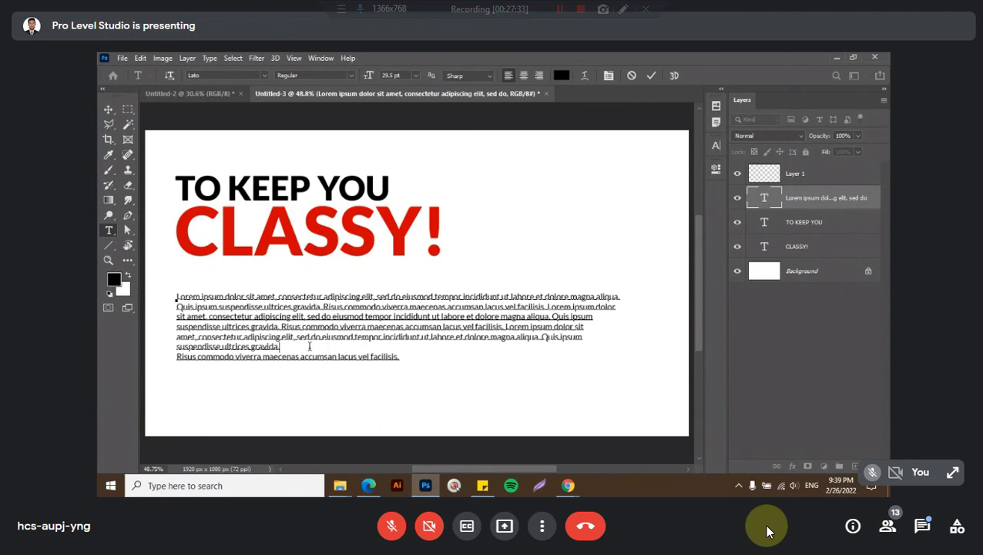
key(Delete)
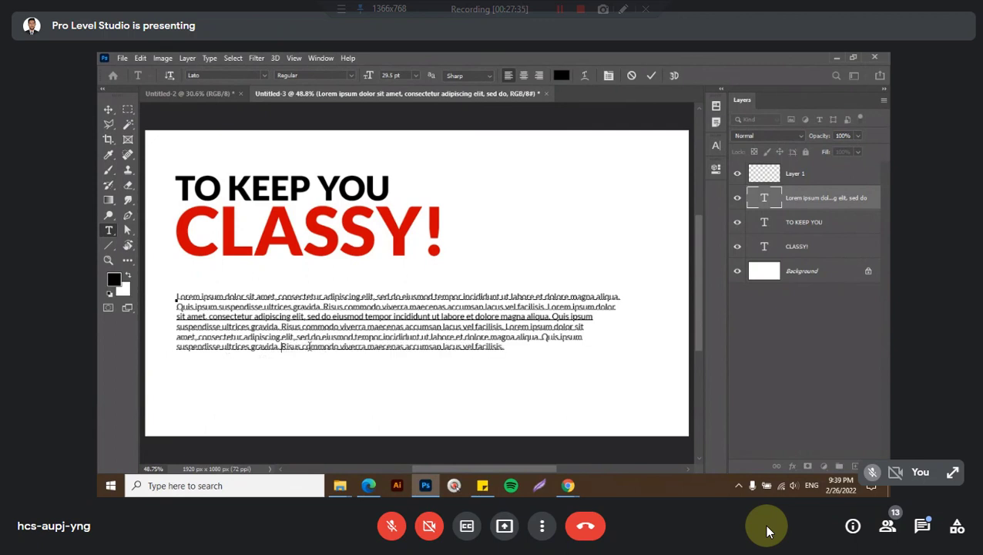
key(ctrl+Return)
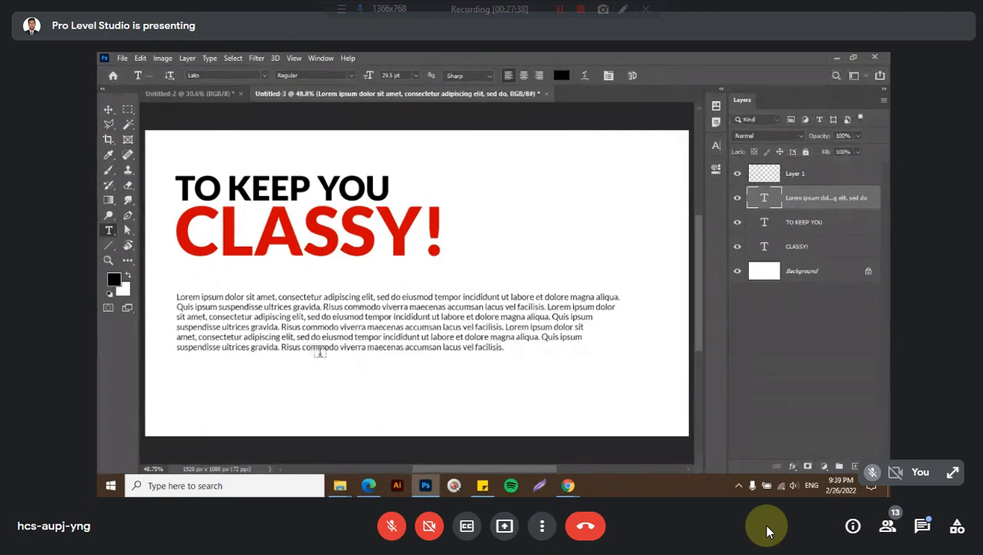
key(v)
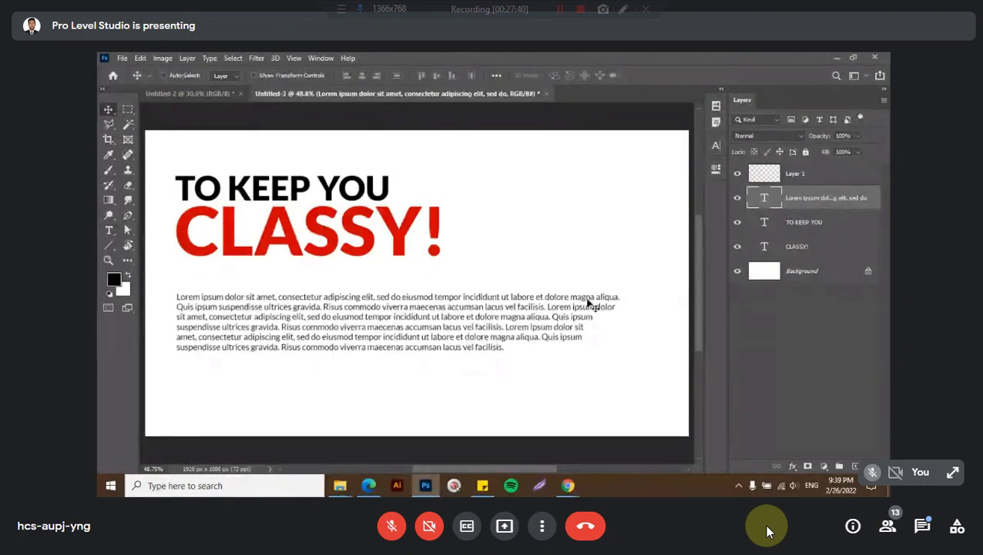
Widen the paragraph text box rightward, then test a line break after 'Quis ipsum' and undo it
key(ctrl)
drag(621, 316, 651, 317)
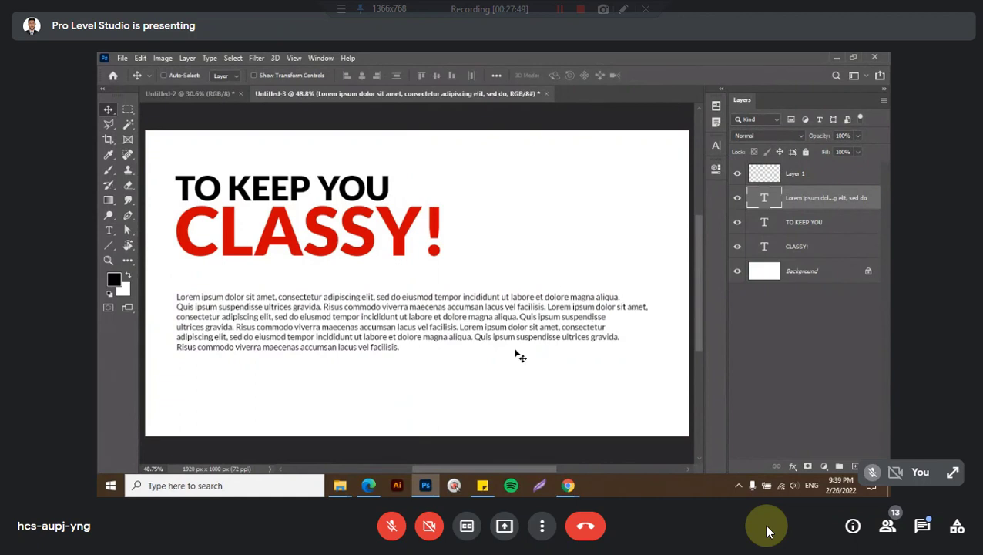
key(t)
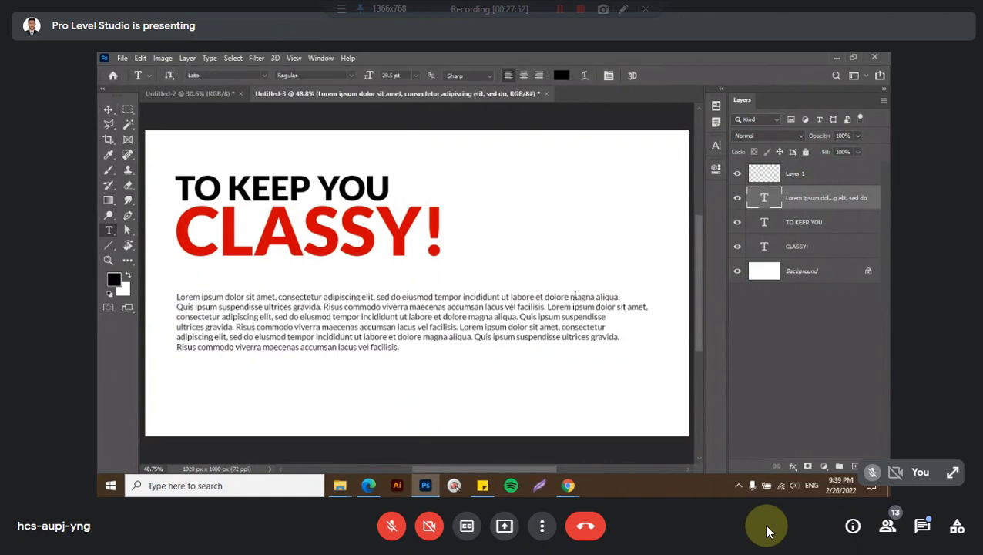
click(575, 298)
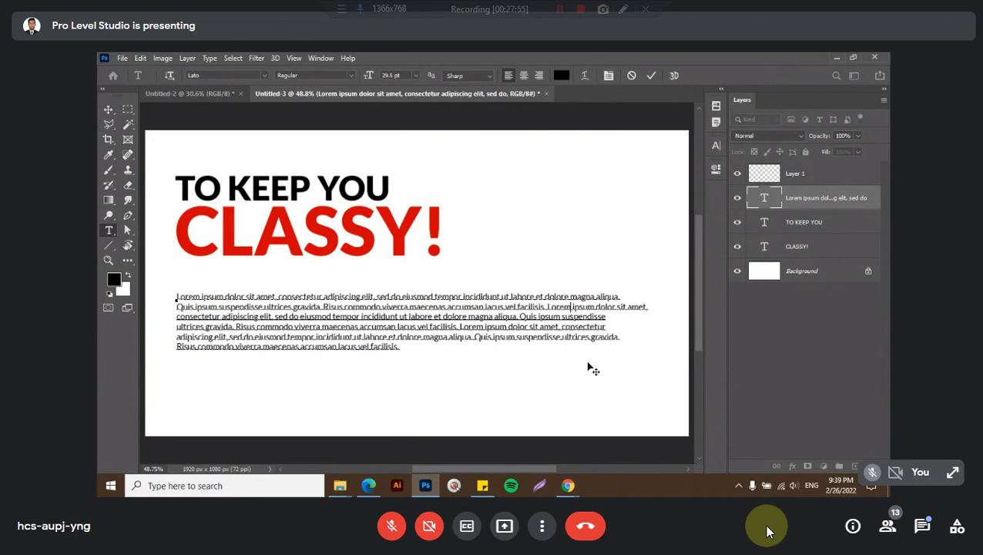
key(Return)
key(Delete)
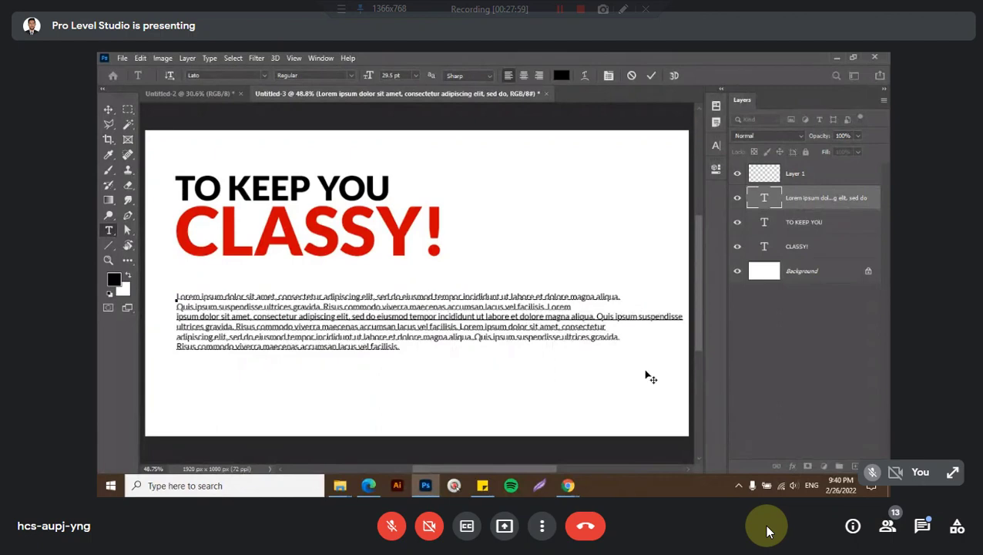
key(Return)
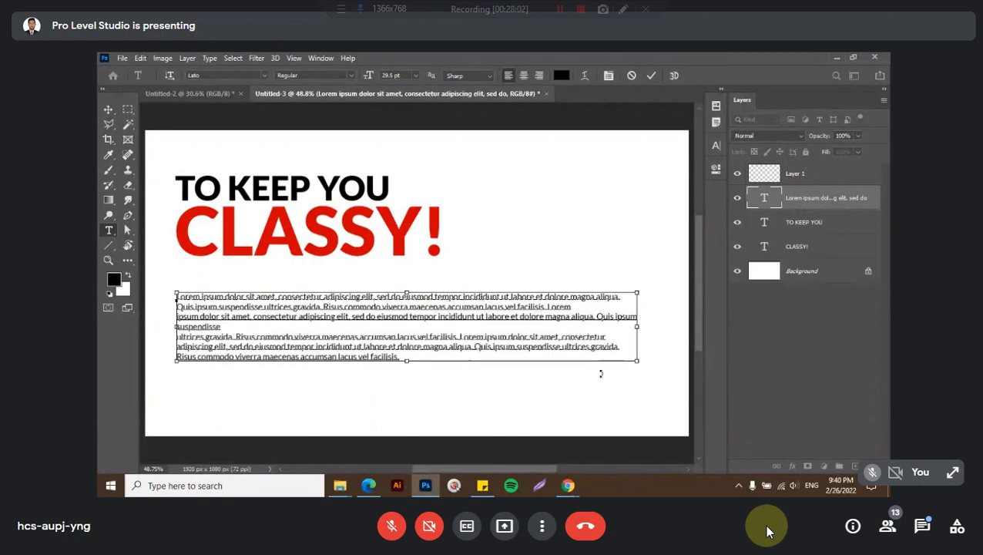
key(ctrl+Return)
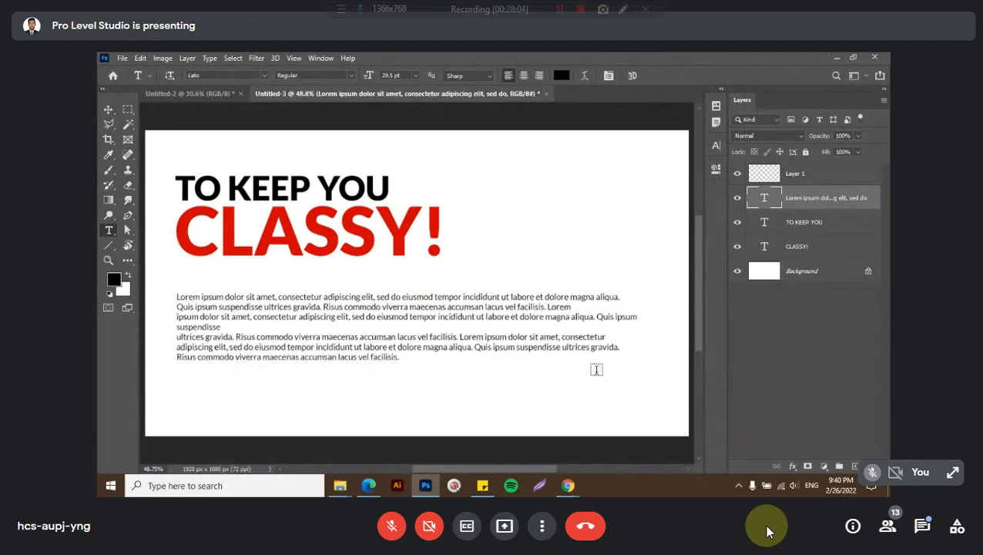
key(v)
key(ctrl+z)
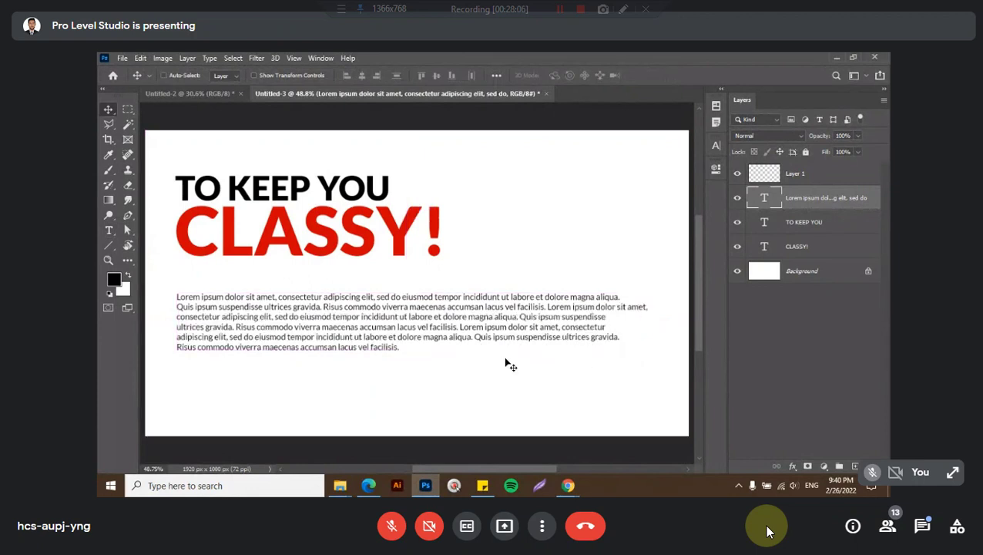
key(b)
click(809, 175)
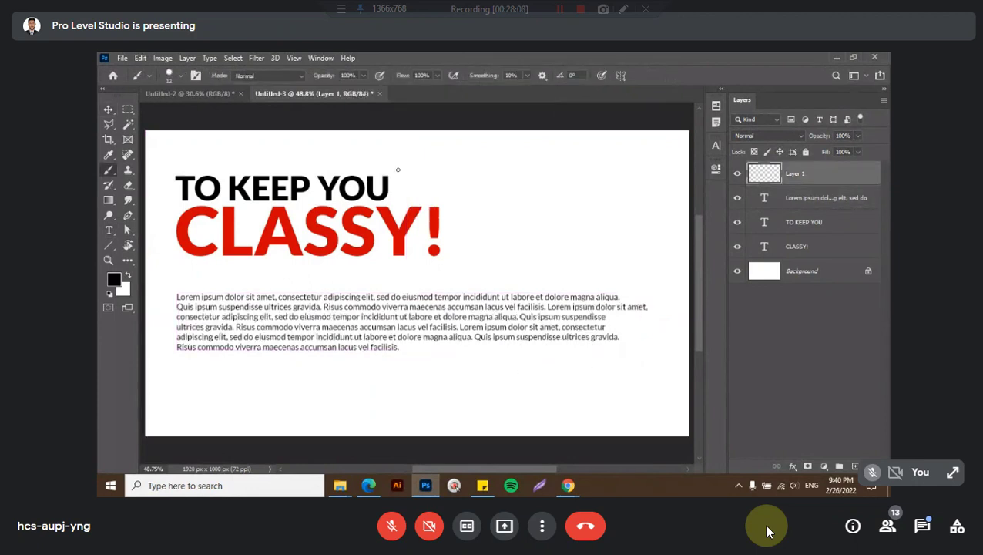
shift+click(542, 263)
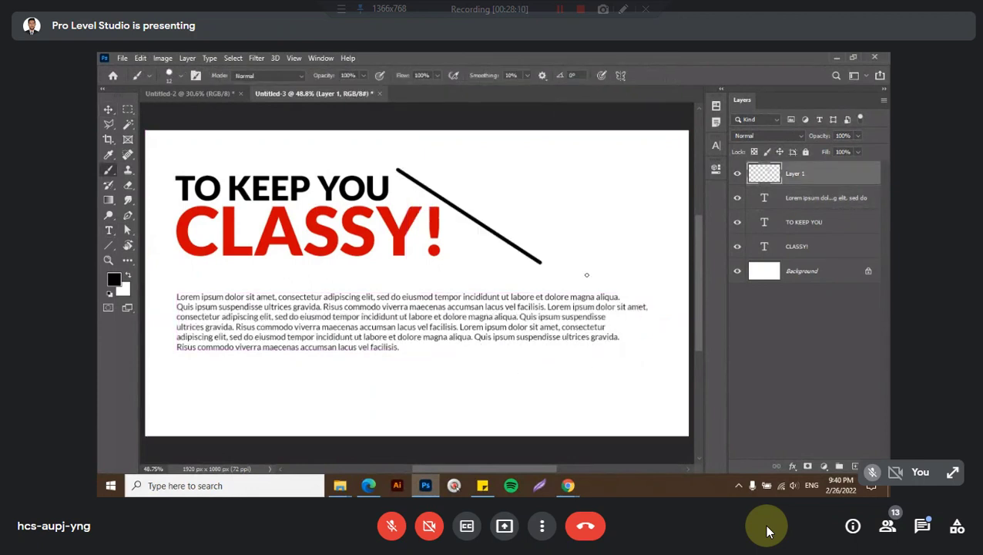
shift+click(473, 364)
key(ctrl+z)
key(ctrl+z)
shift+click(634, 373)
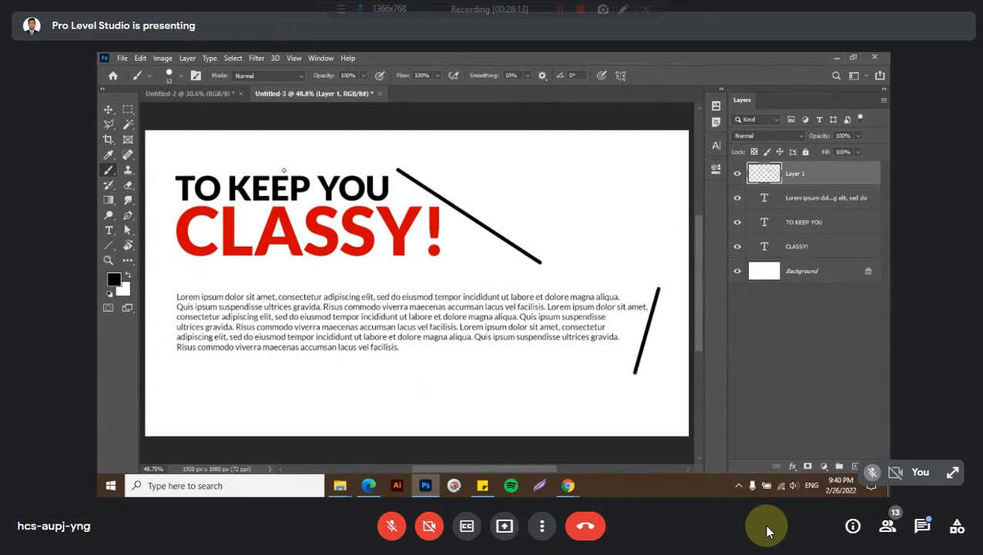
key(ctrl+z)
key(ctrl+z)
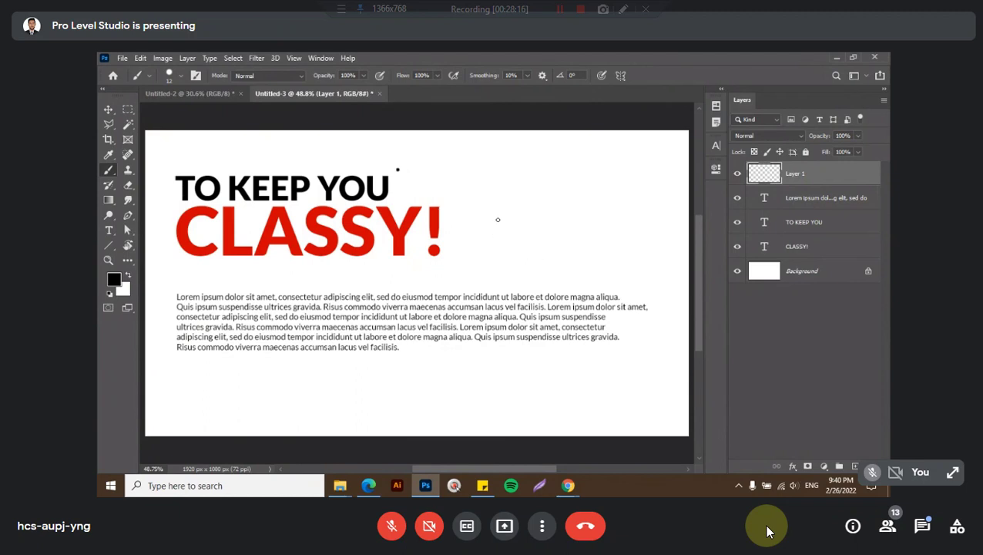
key(ctrl+z)
drag(564, 172, 591, 430)
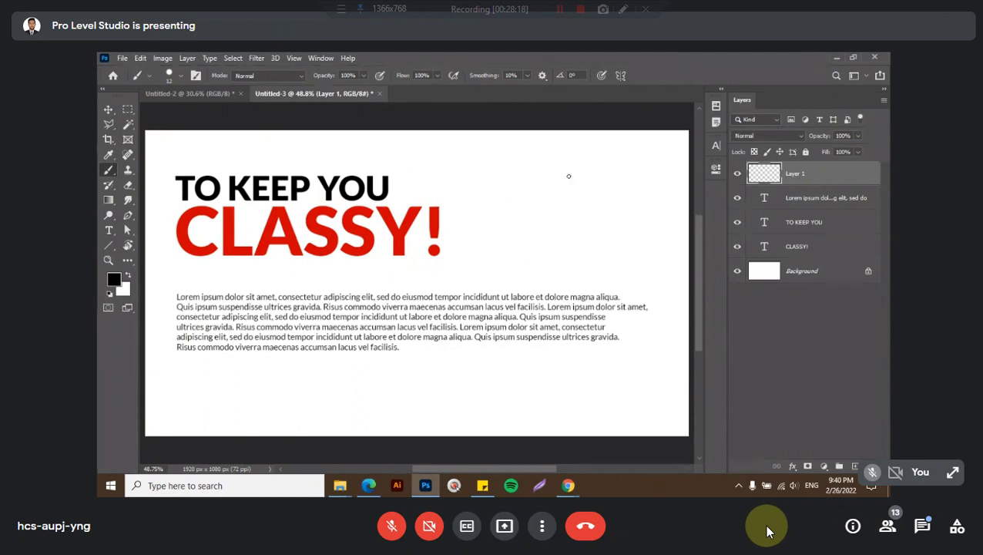
key(ctrl+z)
key(v)
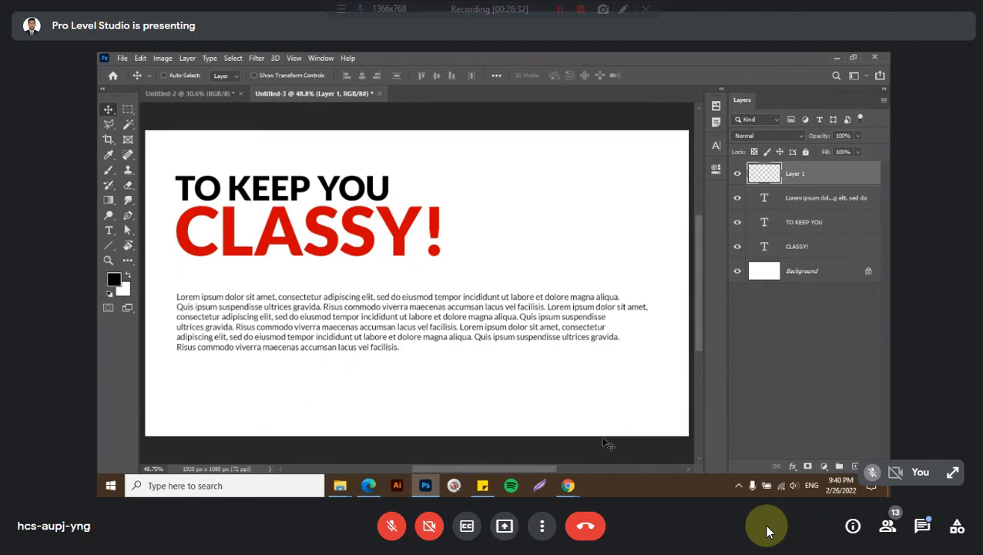
mouse_move(568, 485)
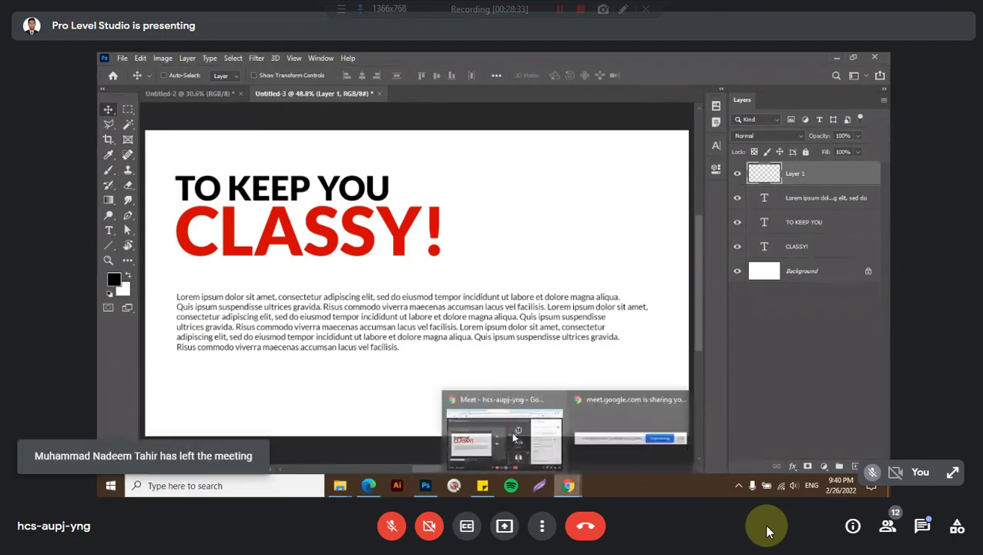
Bring the Google Meet window to the front
click(515, 438)
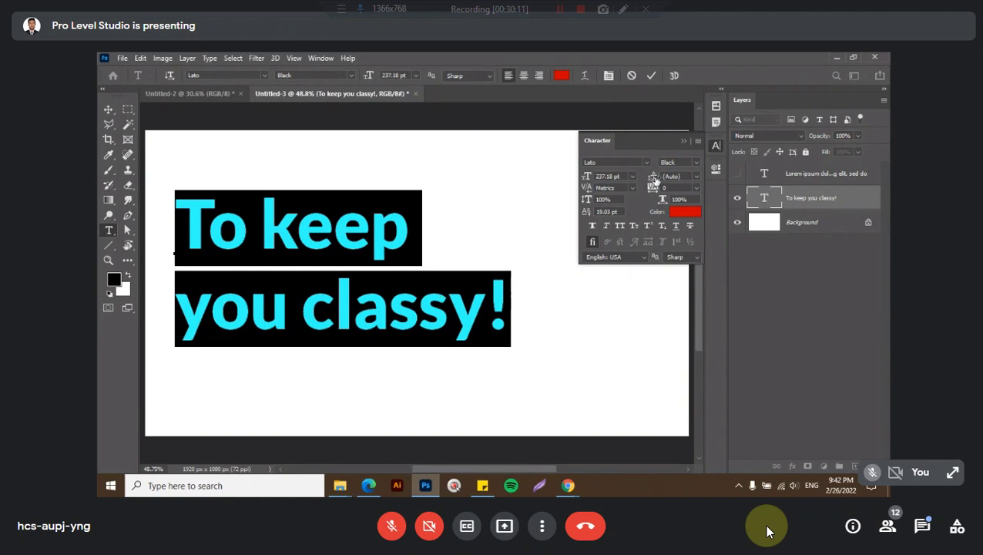
Set the heading's leading to 262 pt and switch it to All Caps
drag(654, 180, 638, 179)
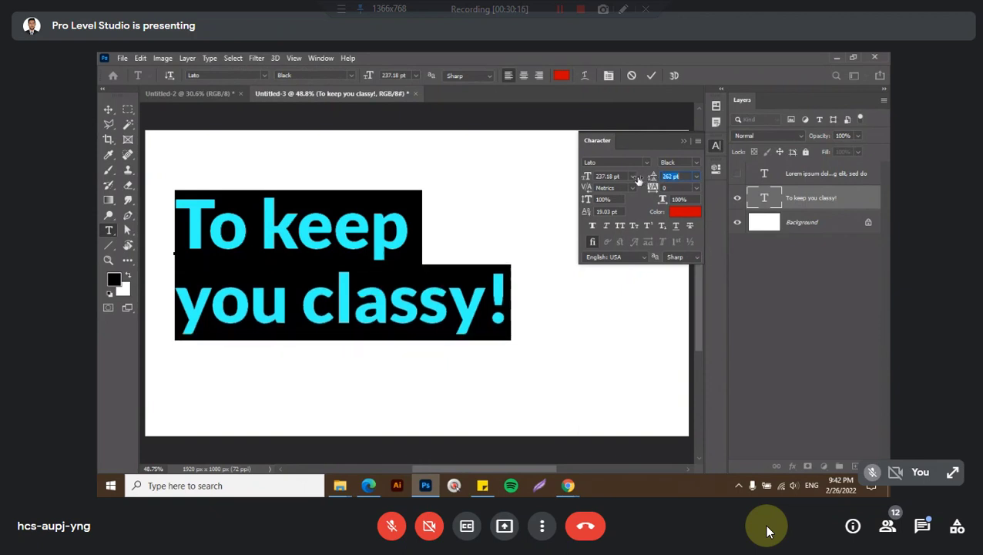
click(632, 142)
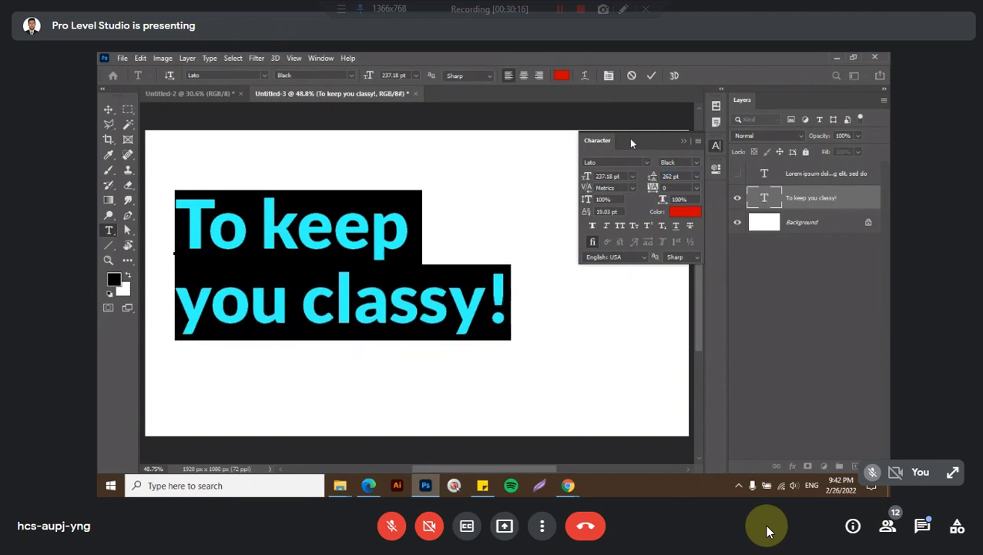
click(651, 77)
key(v)
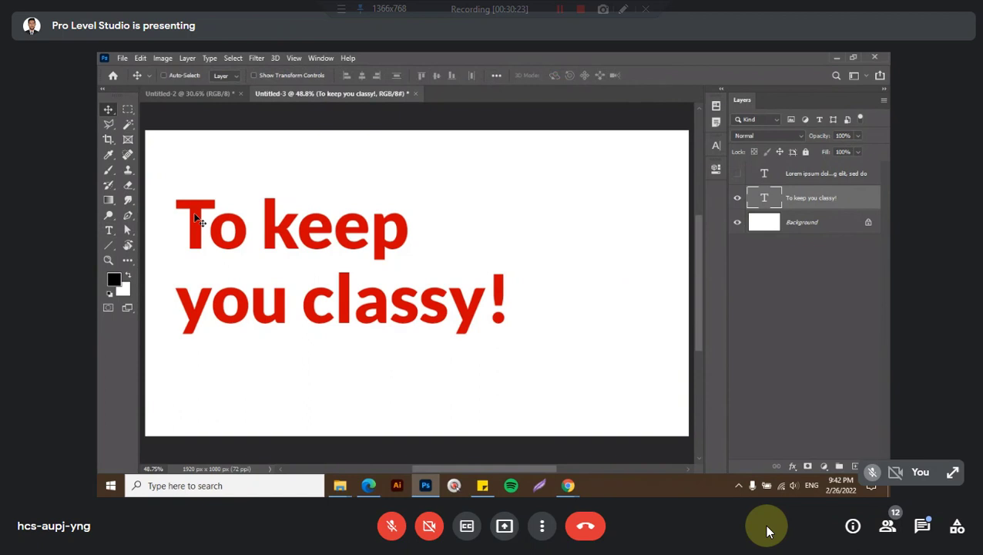
click(713, 147)
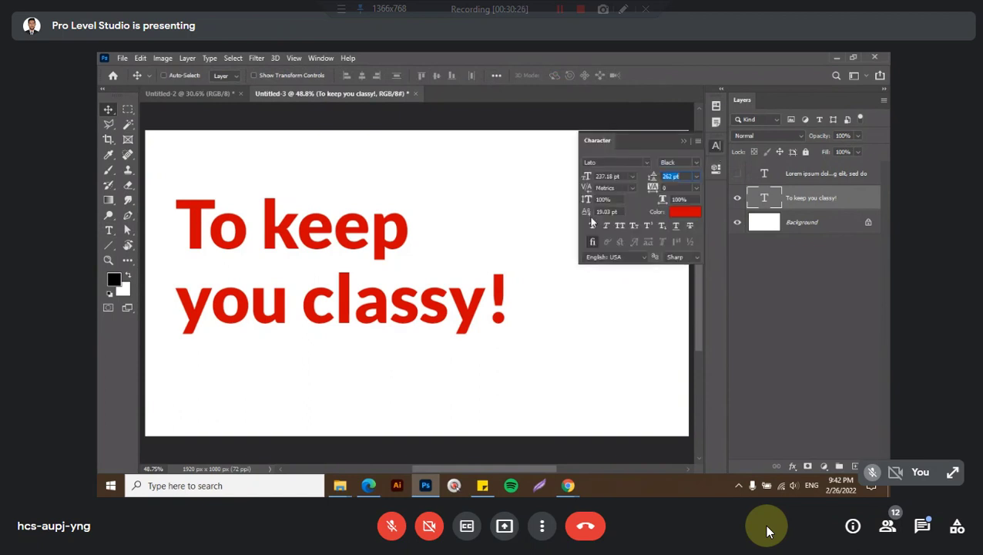
click(620, 226)
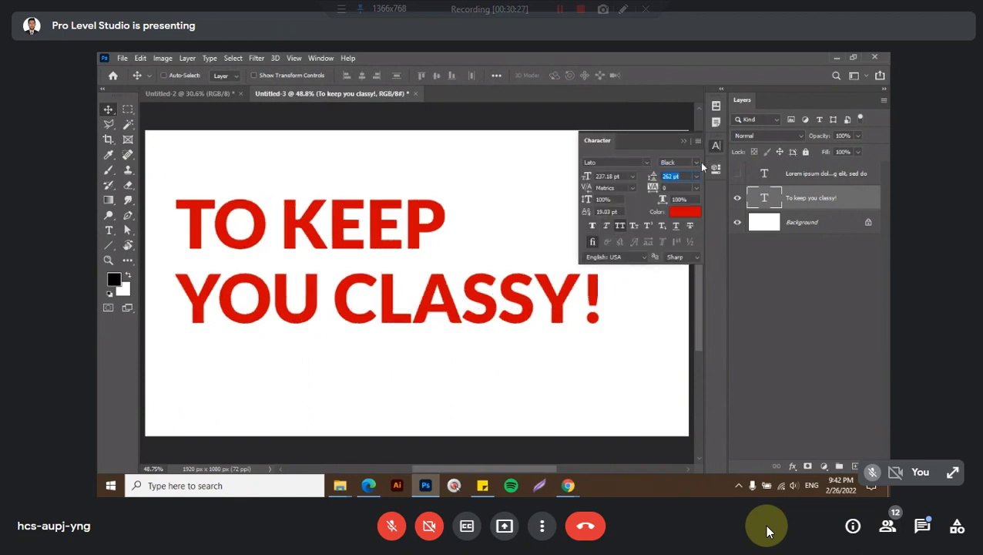
click(717, 145)
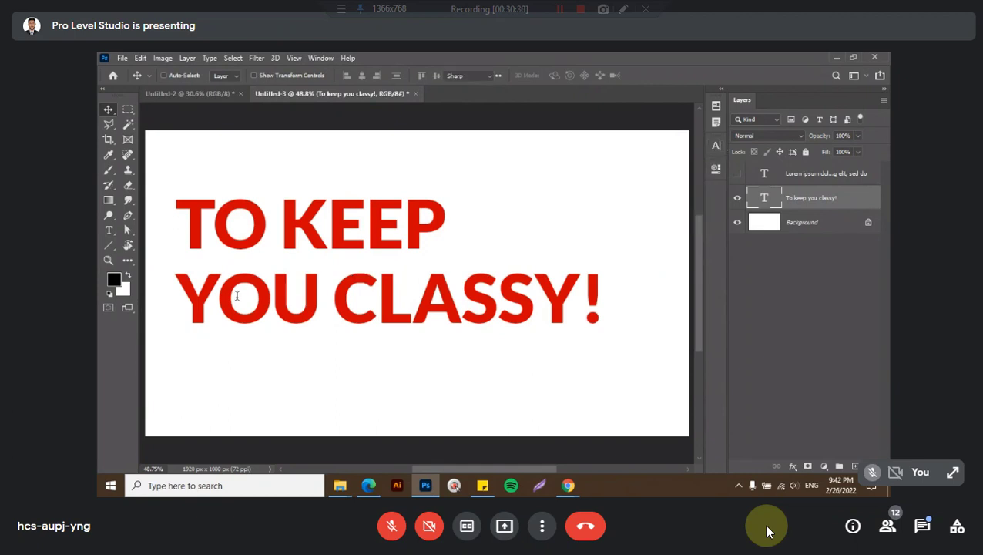
Delete 'YOU CLASSY!' from the heading, leaving only 'TO KEEP'
double_click(287, 293)
drag(165, 299, 556, 300)
key(BackSpace)
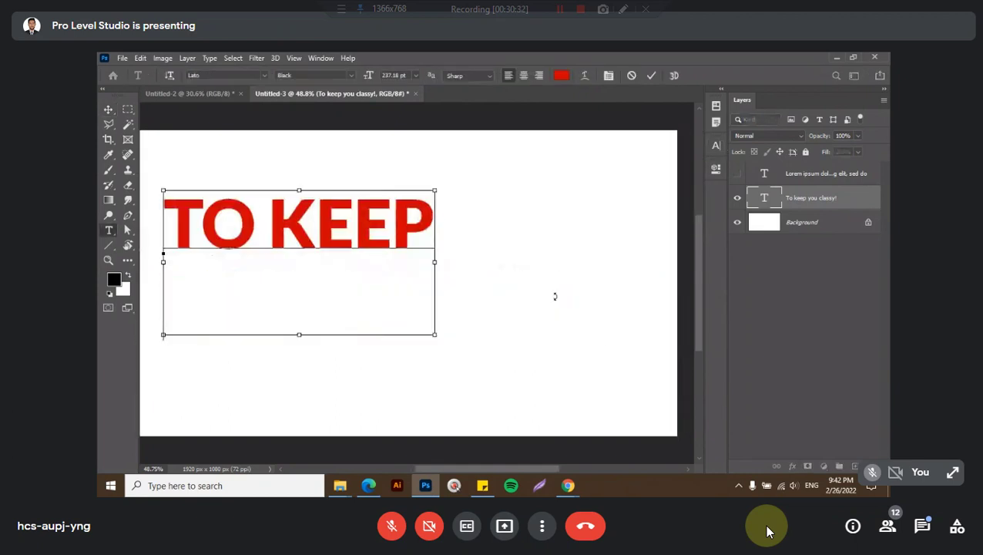
Duplicate the TO KEEP layer just below it and change the copy's text to 'you classy!'
key(ctrl+Return)
key(v)
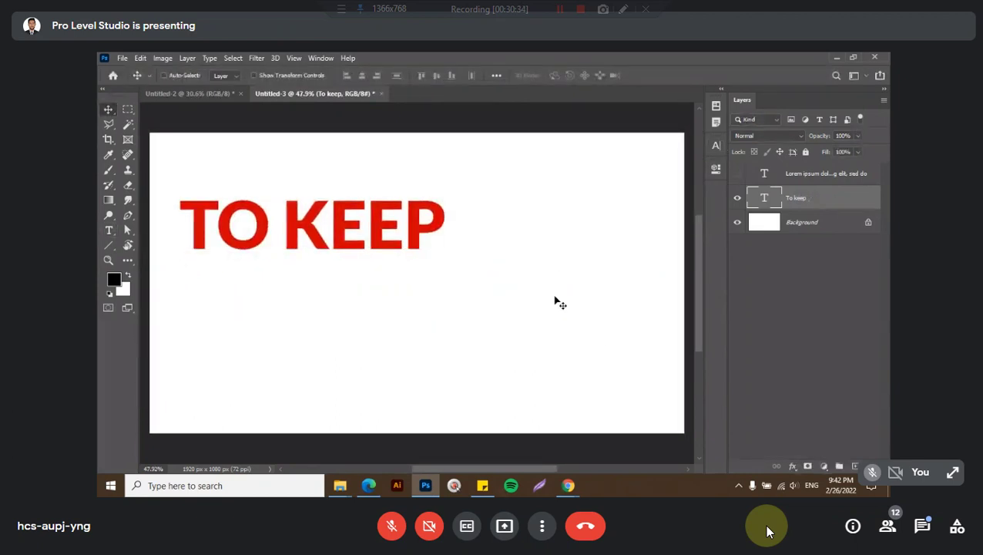
drag(557, 300, 410, 266)
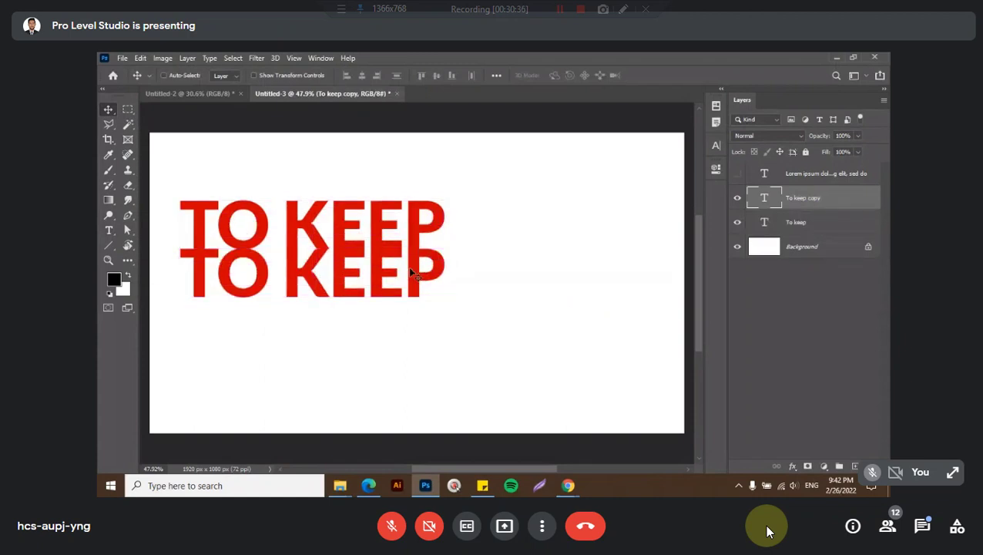
double_click(409, 266)
key(ctrl+a)
text(you classy!)
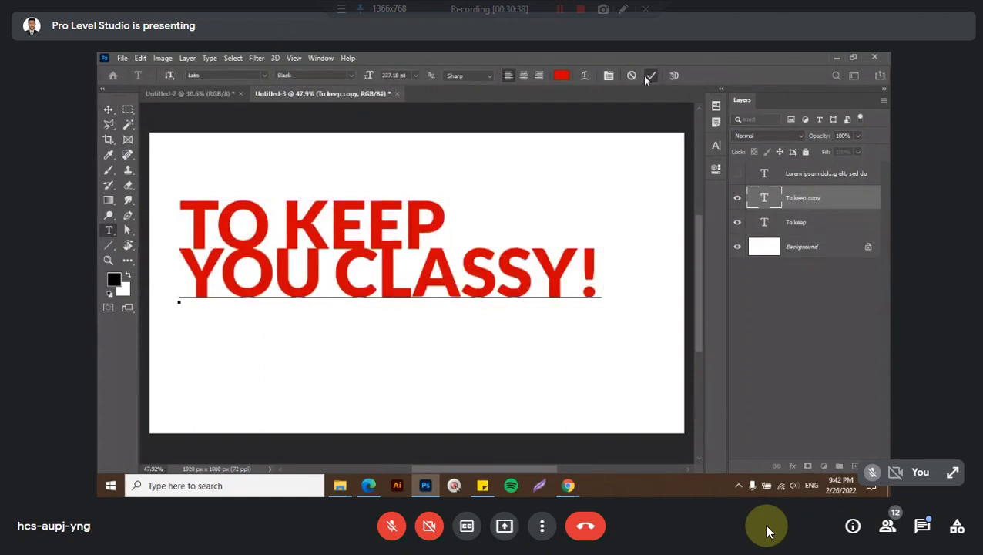
click(648, 75)
Scroll the canvas view, then bring the Google Meet window forward
alt+scroll(202, 257, up, 2)
alt+scroll(329, 288, up, 2)
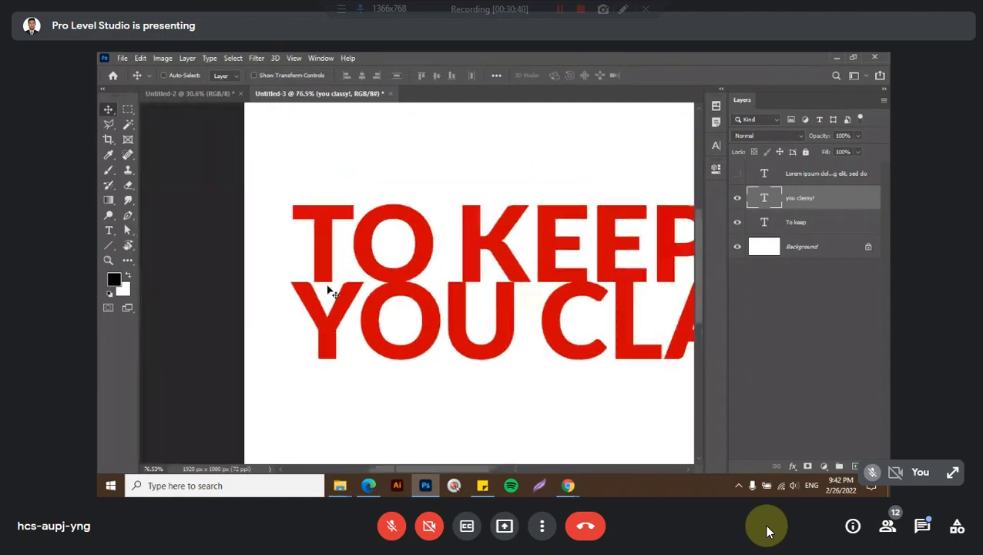
scroll(384, 300, right, 3)
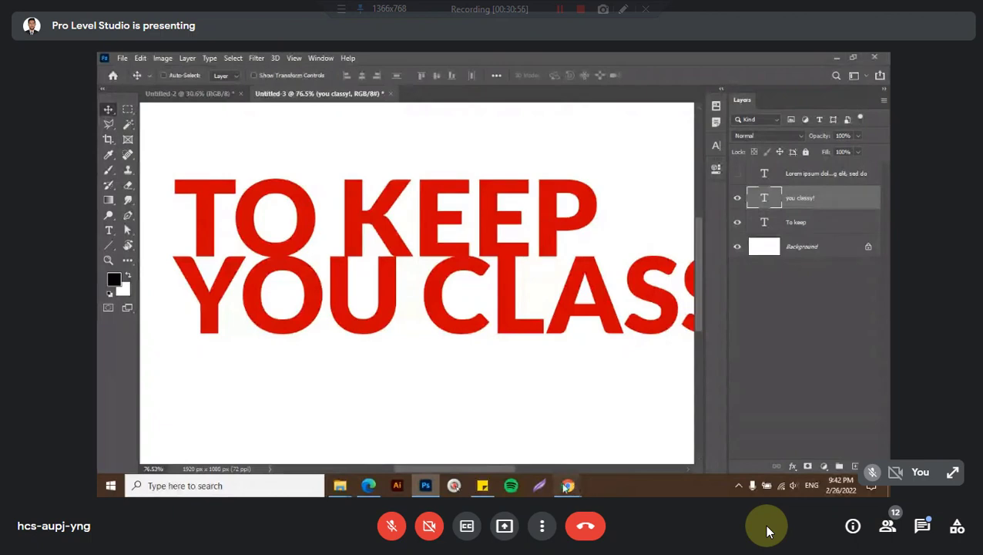
mouse_move(567, 485)
click(542, 459)
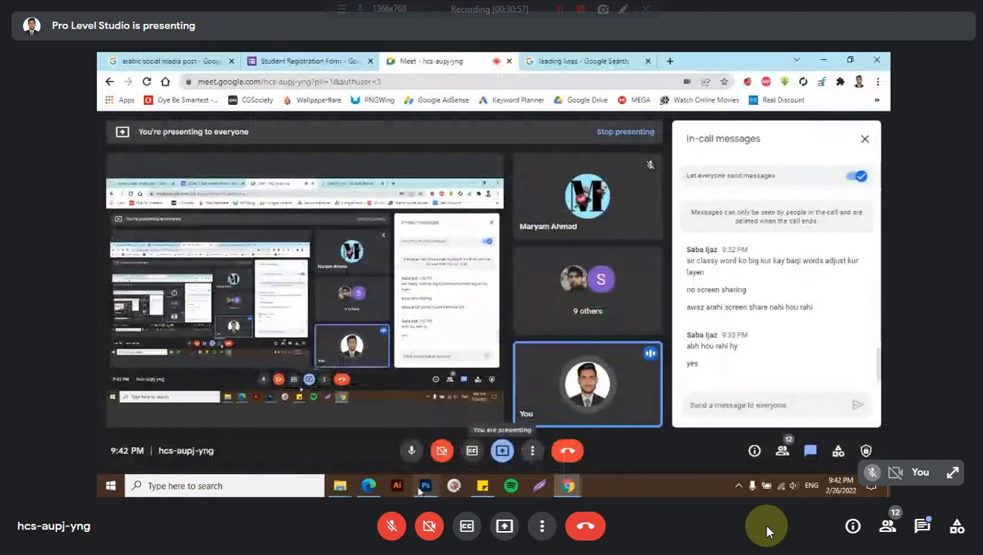
Return the shared screen to Photoshop via its taskbar icon
click(425, 485)
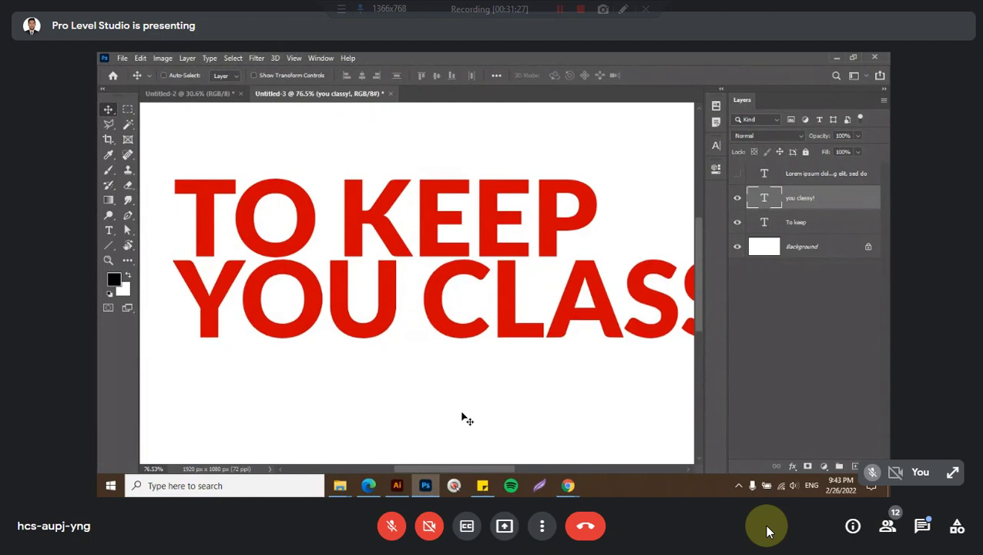
Fit the canvas in view and step history back to the single 'To keep you classy!' layer
key(ctrl)
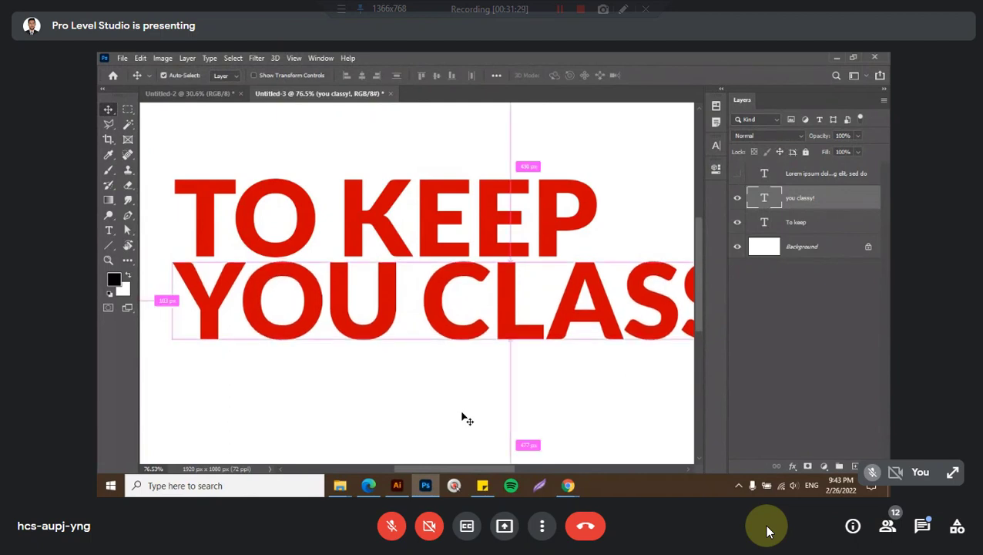
key(ctrl+0)
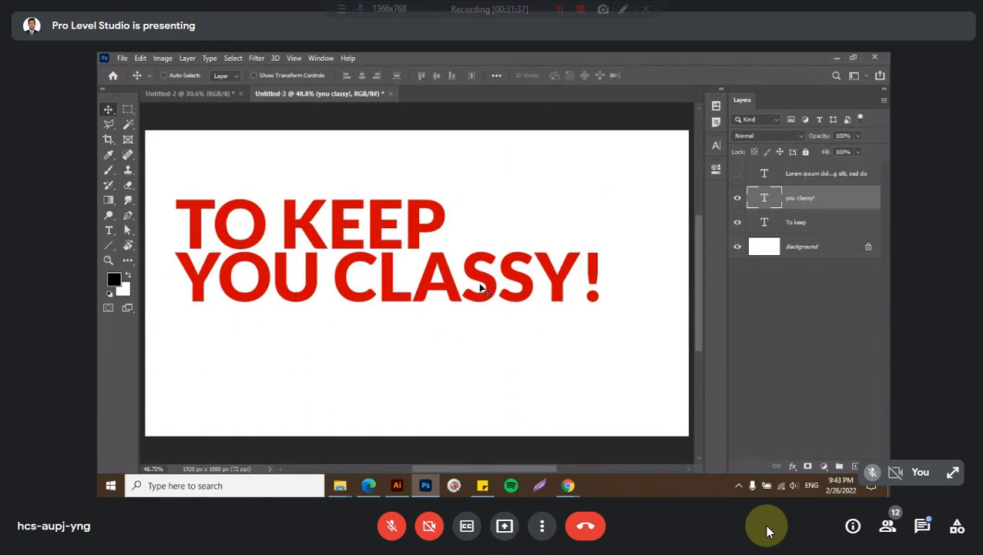
key(ctrl+z)
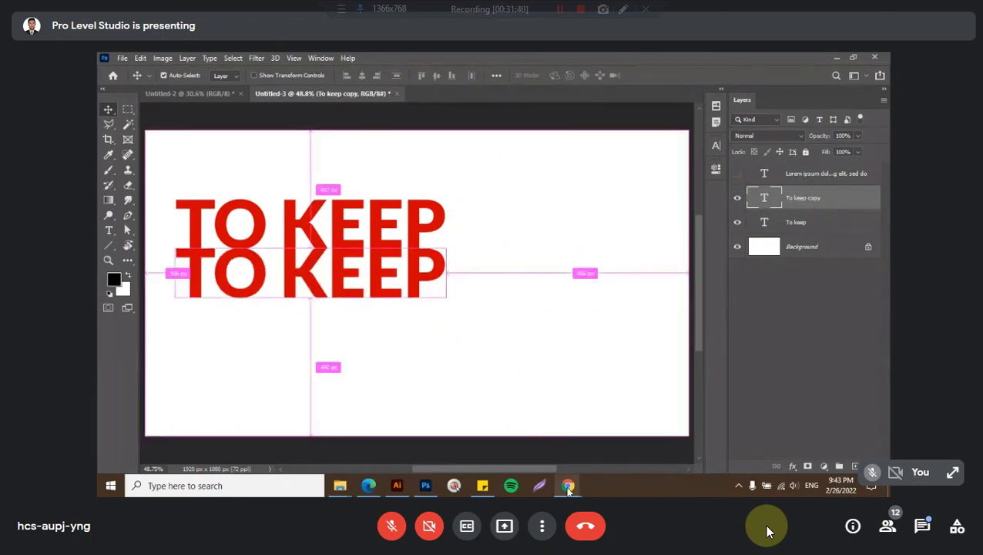
click(568, 485)
click(606, 180)
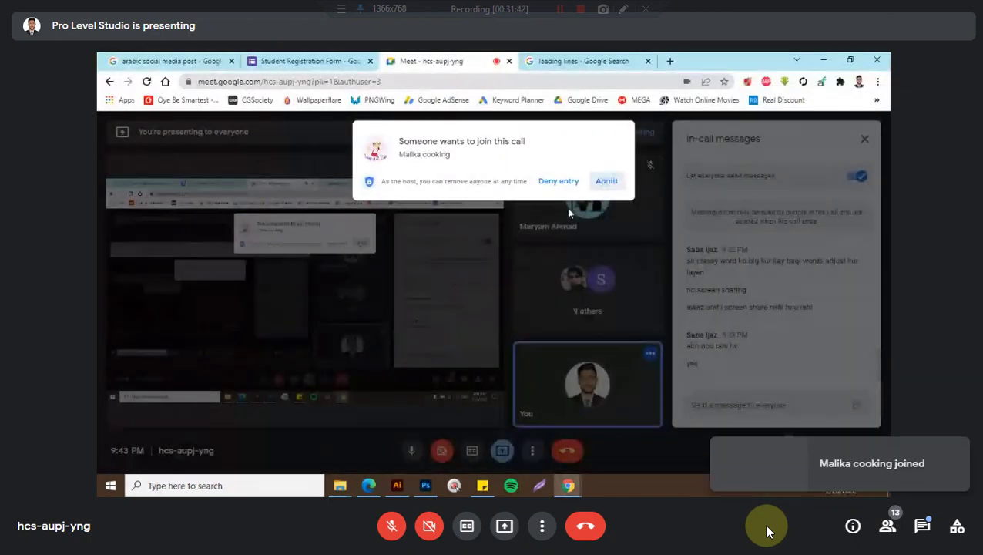
key(alt+Tab)
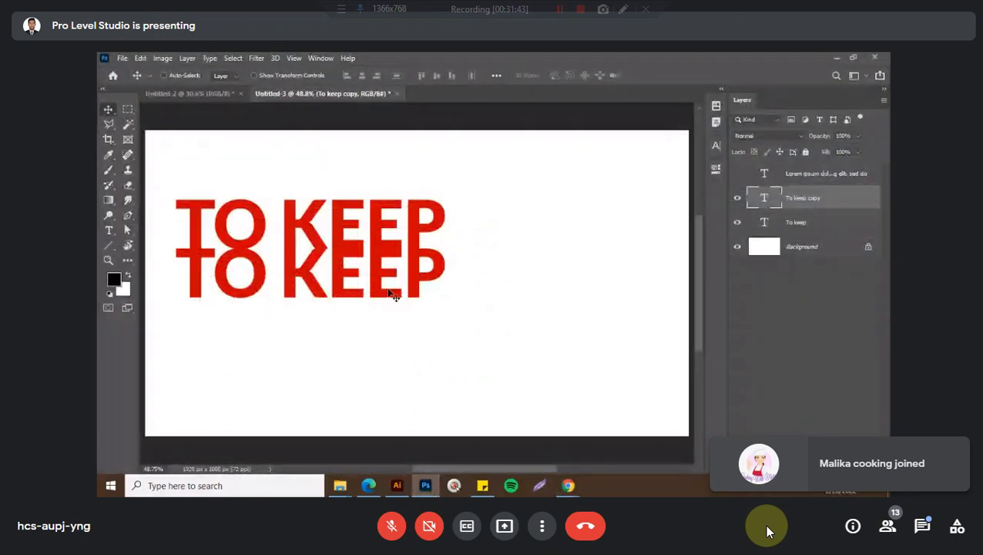
key(ctrl+shift+z)
key(ctrl+shift+z)
key(ctrl+shift+z)
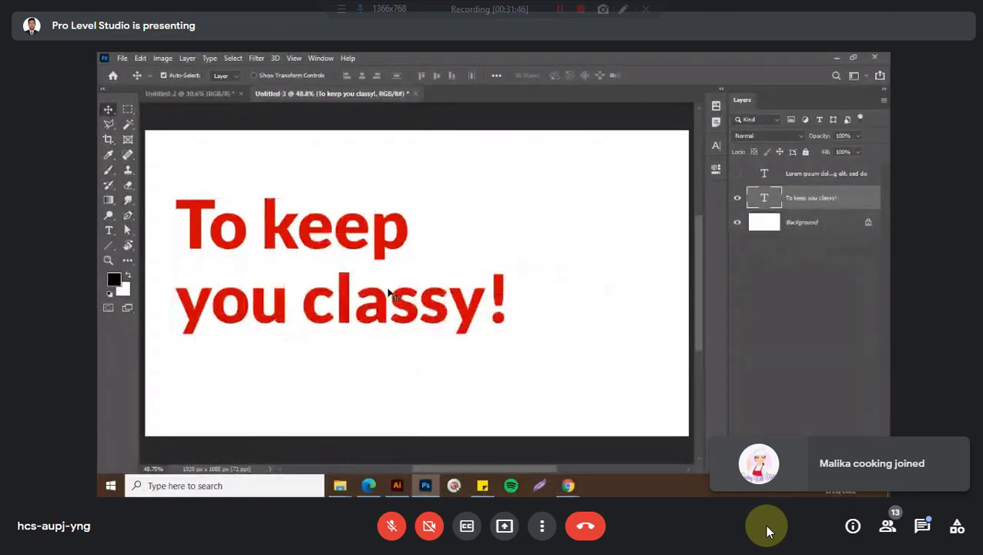
Switch the red heading to All Caps so it reads 'TO KEEP YOU CLASSY!'
double_click(383, 299)
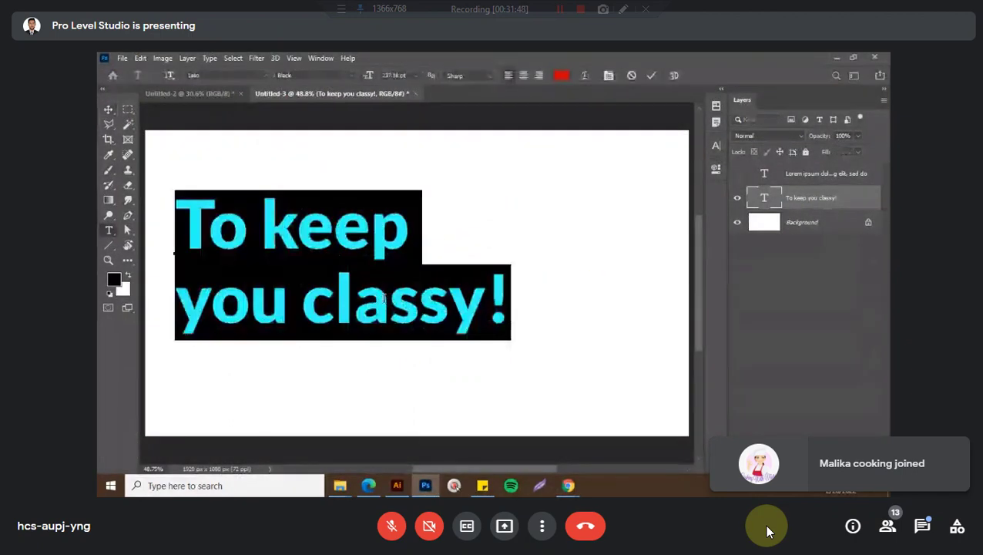
click(651, 75)
key(v)
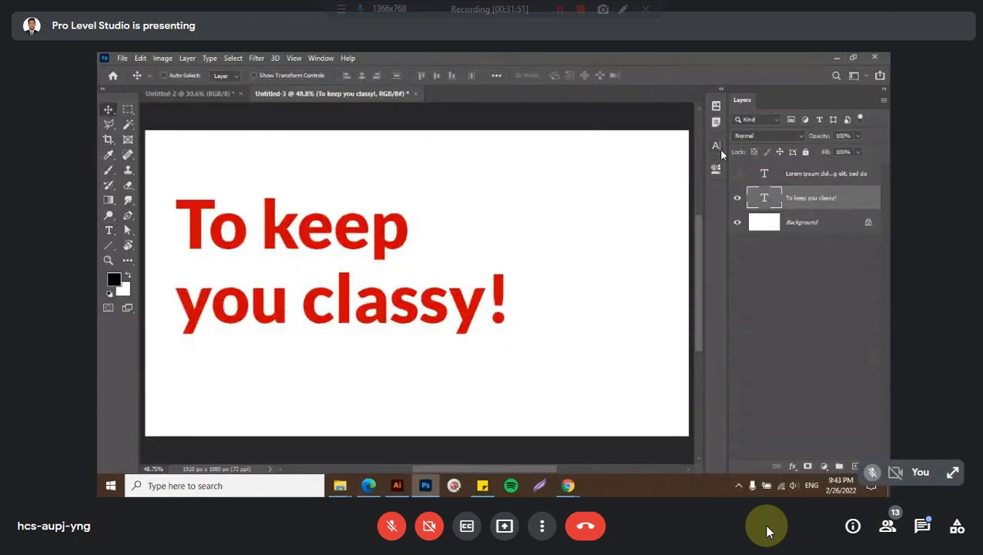
click(717, 147)
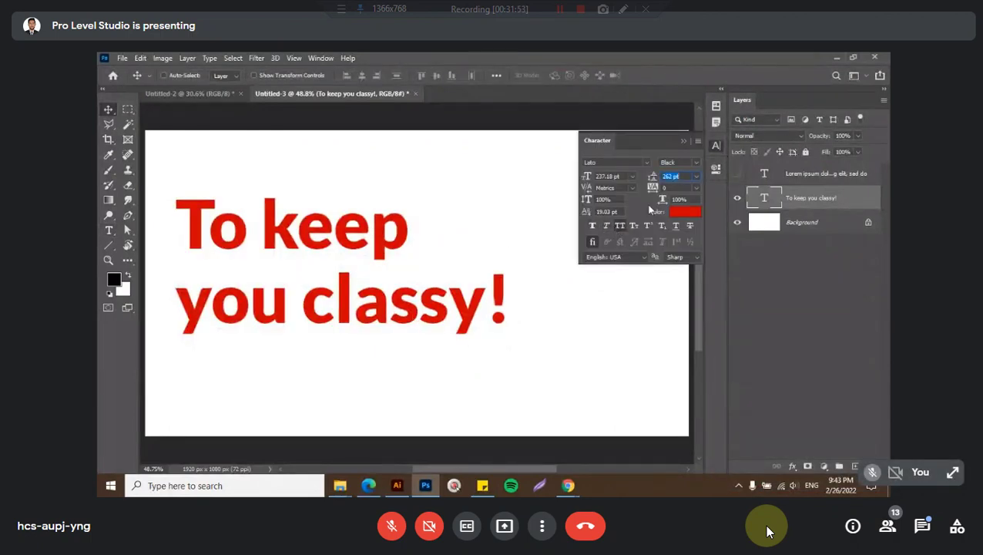
click(620, 225)
Tighten the heading's leading from 262 pt to 226 pt and commit it
double_click(577, 234)
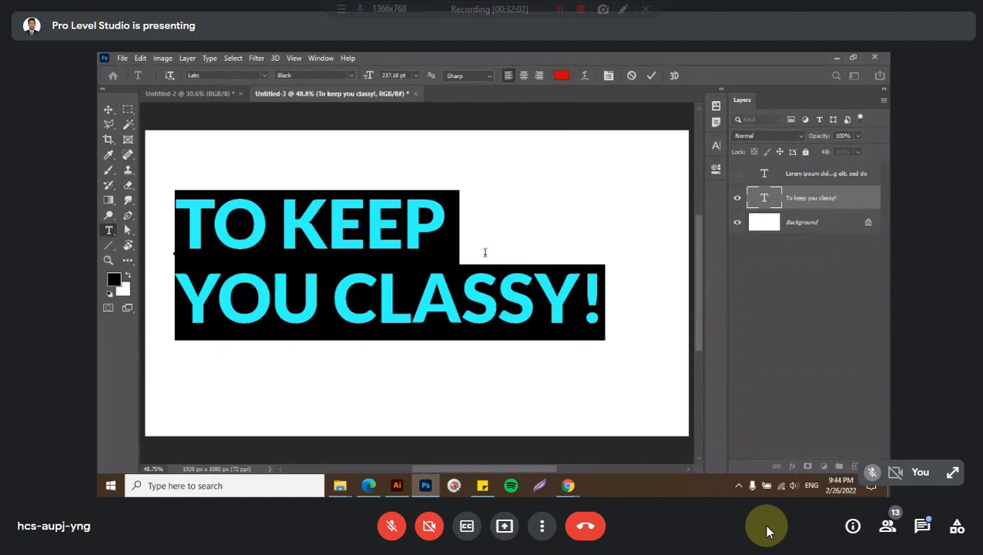
click(715, 145)
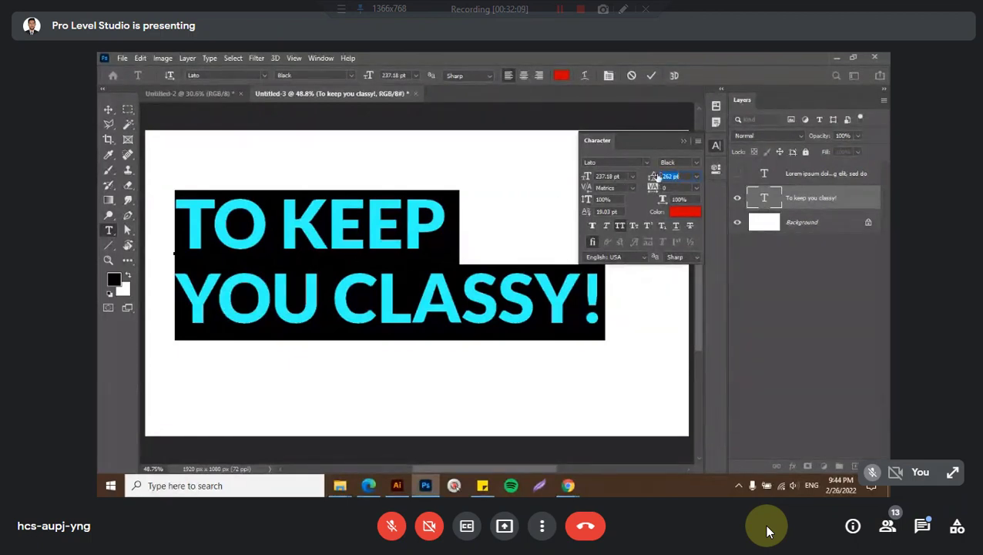
drag(656, 176, 634, 177)
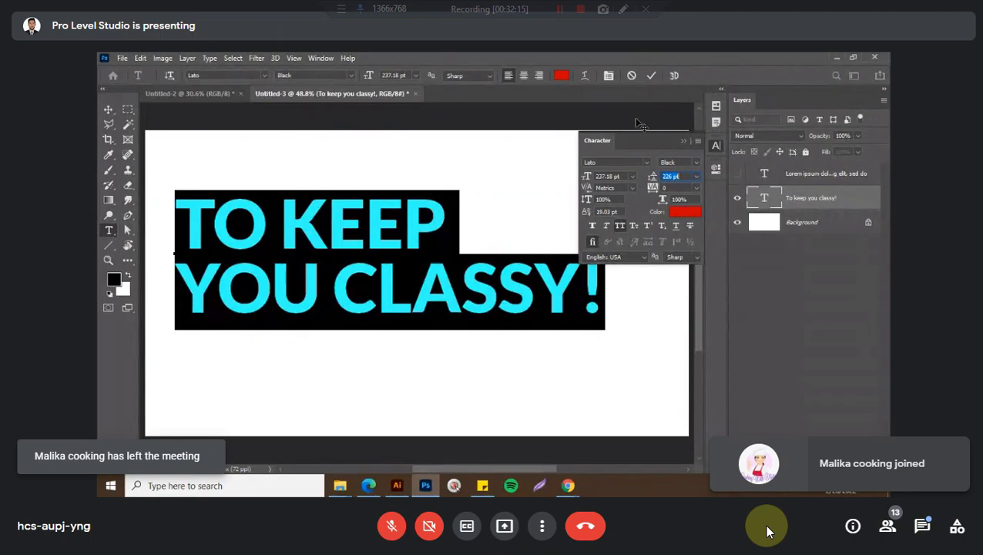
click(651, 77)
key(v)
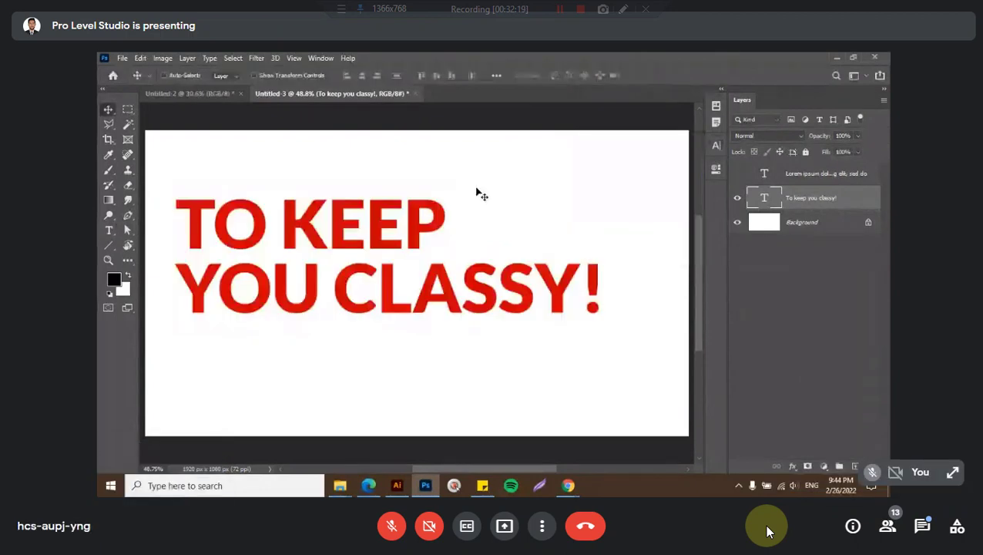
Scrub the heading's leading lower and commit the change
double_click(424, 286)
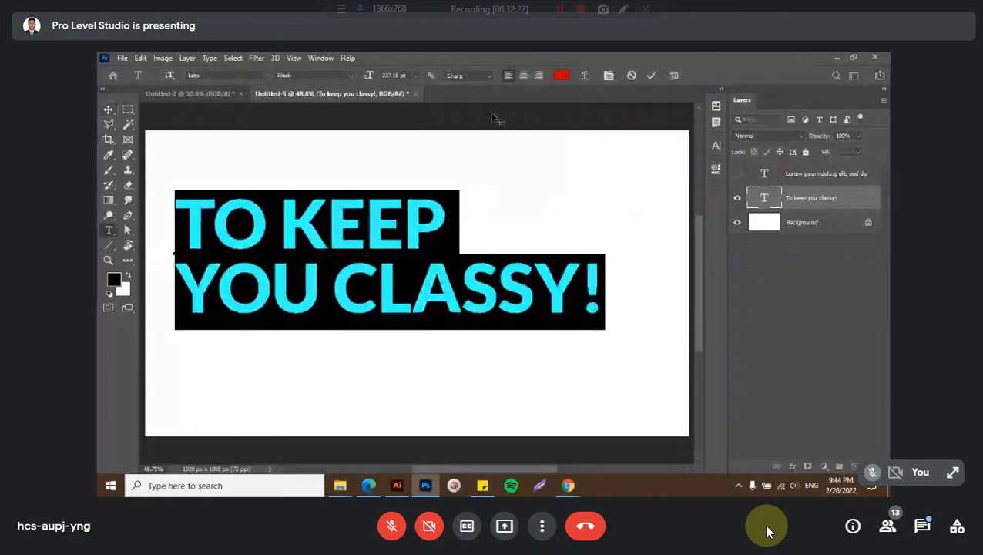
click(715, 146)
mouse_move(649, 177)
mouse_down()
mouse_move(675, 178)
mouse_move(589, 177)
mouse_up()
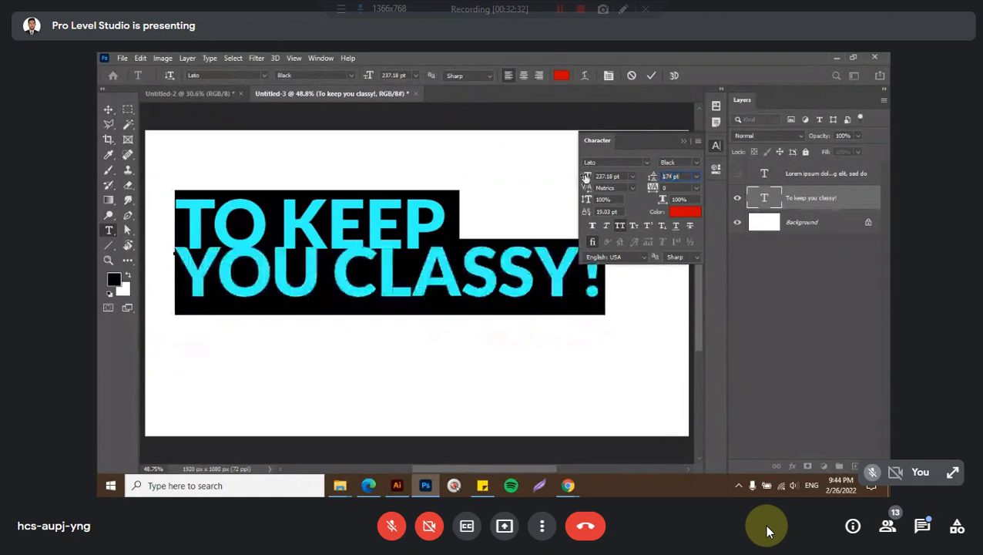
click(651, 76)
key(v)
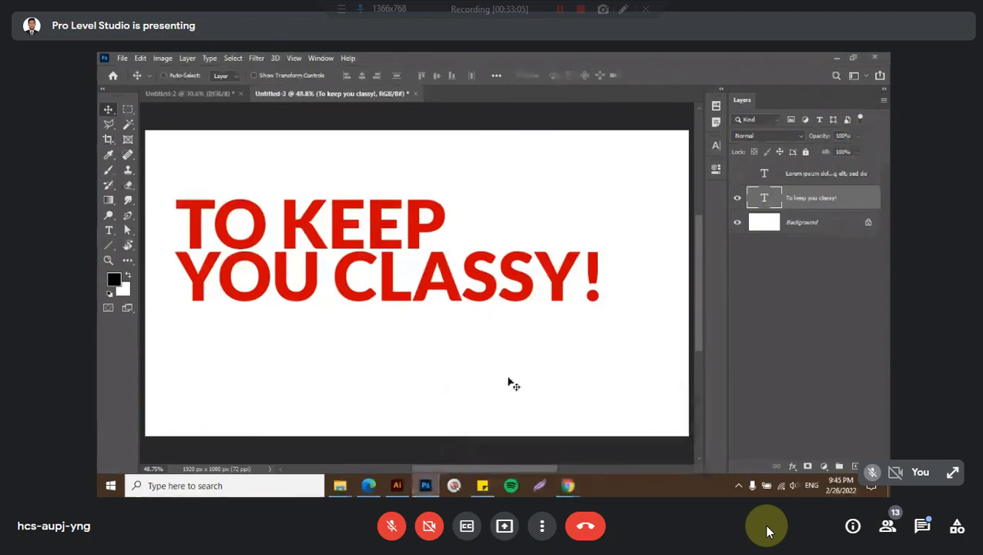
Reset the heading leading to Auto, then scrub it down to 225 pt and commit
double_click(465, 289)
click(716, 145)
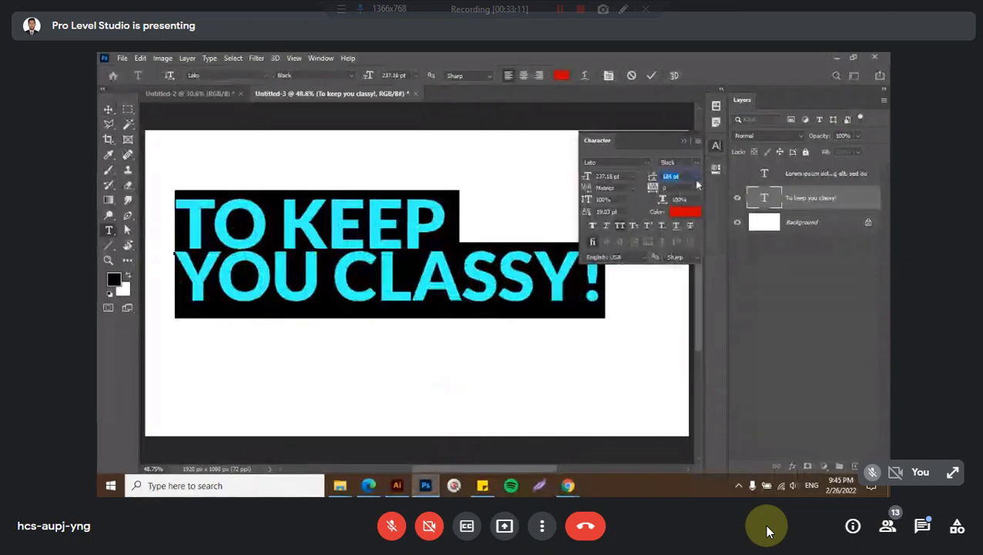
click(695, 178)
click(679, 187)
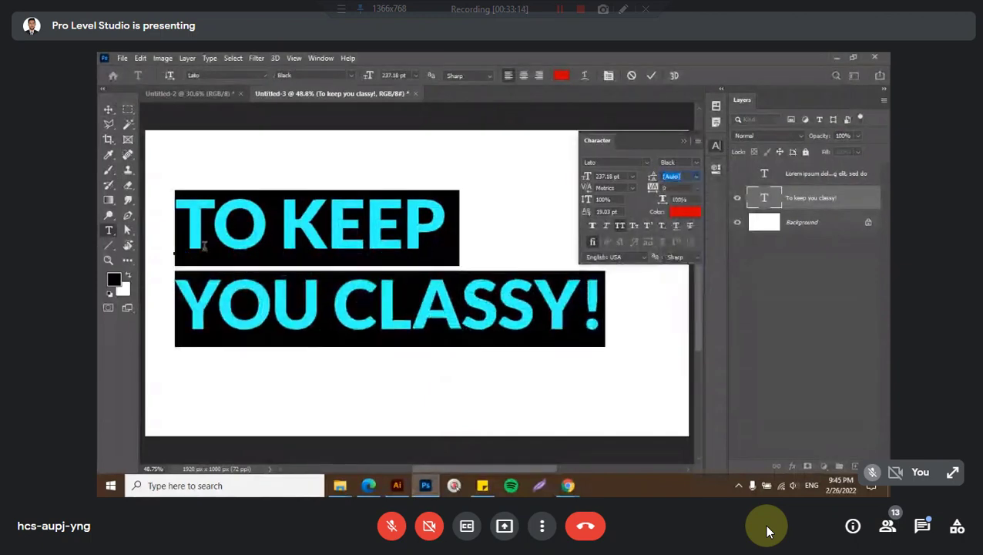
drag(653, 178, 638, 178)
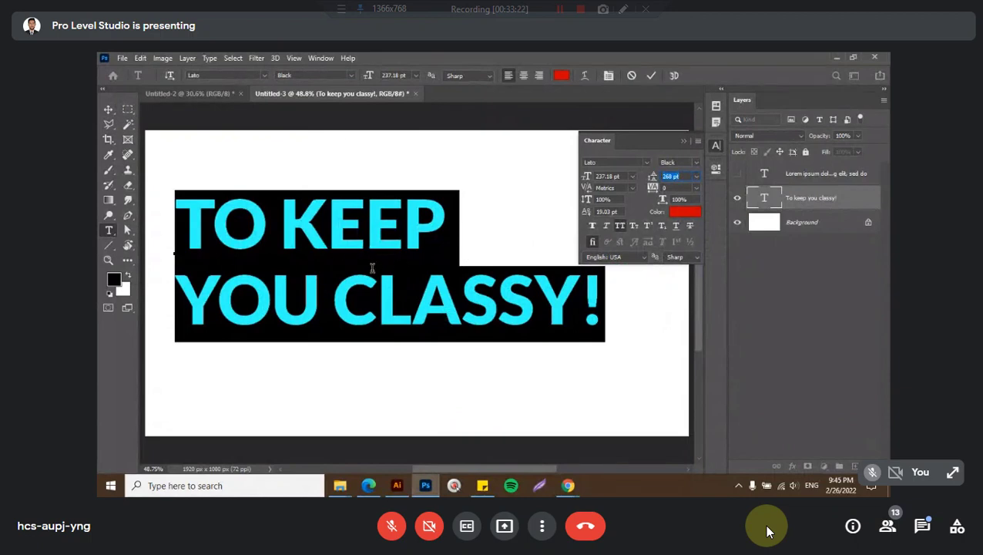
drag(652, 179, 627, 177)
click(716, 146)
key(ctrl+Return)
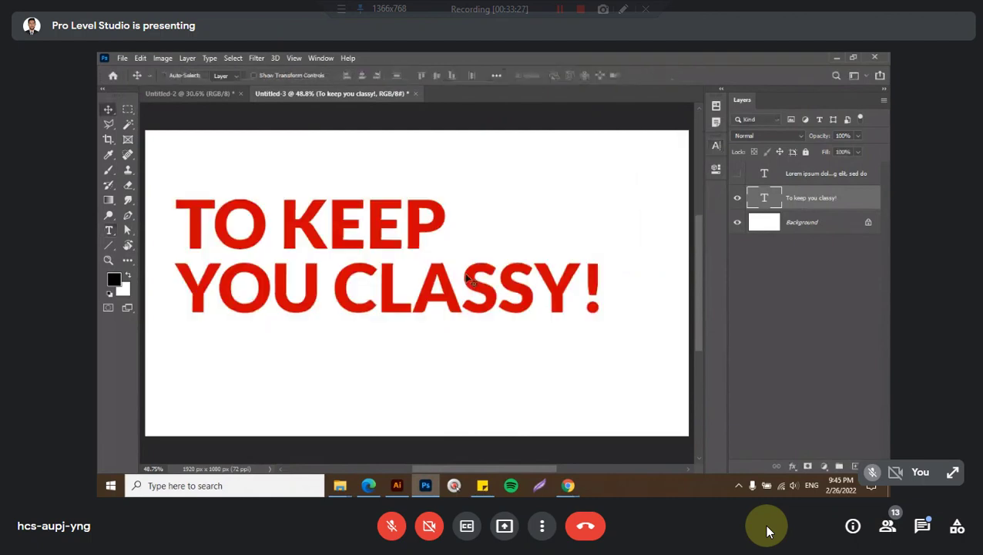
Drag the heading up-left, show the Lorem ipsum layer, and zoom in on the paragraph
key(v)
drag(457, 296, 445, 250)
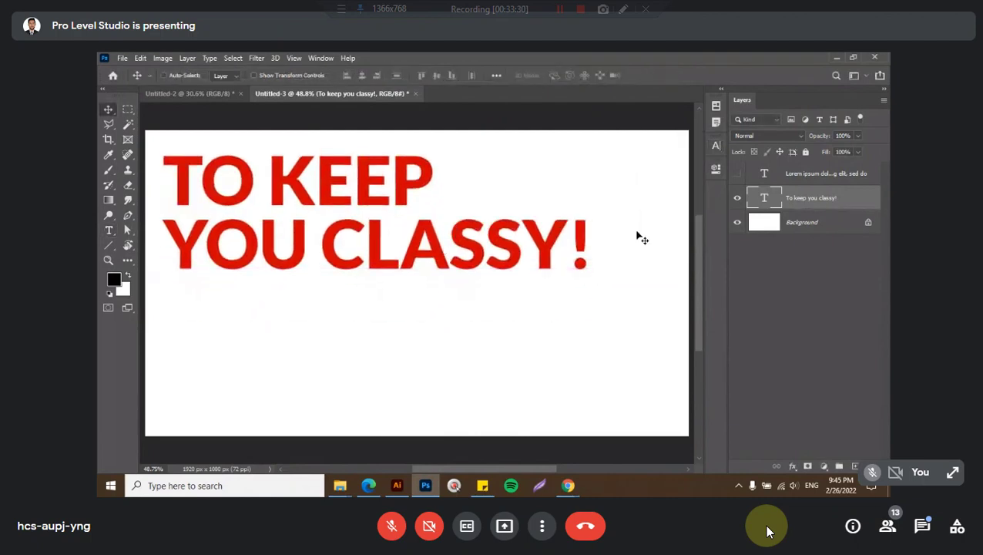
click(737, 174)
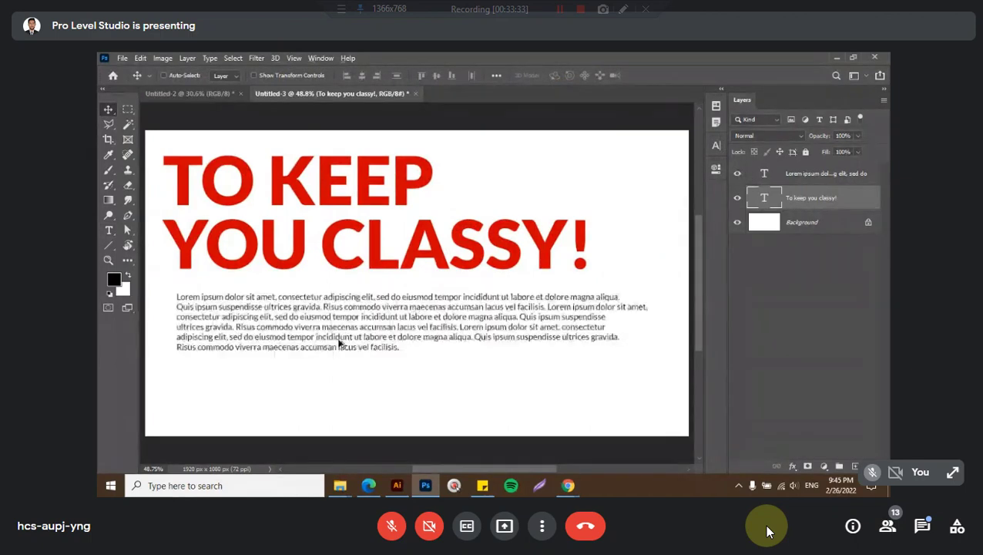
scroll(339, 344, up, 3)
scroll(339, 344, up, 2)
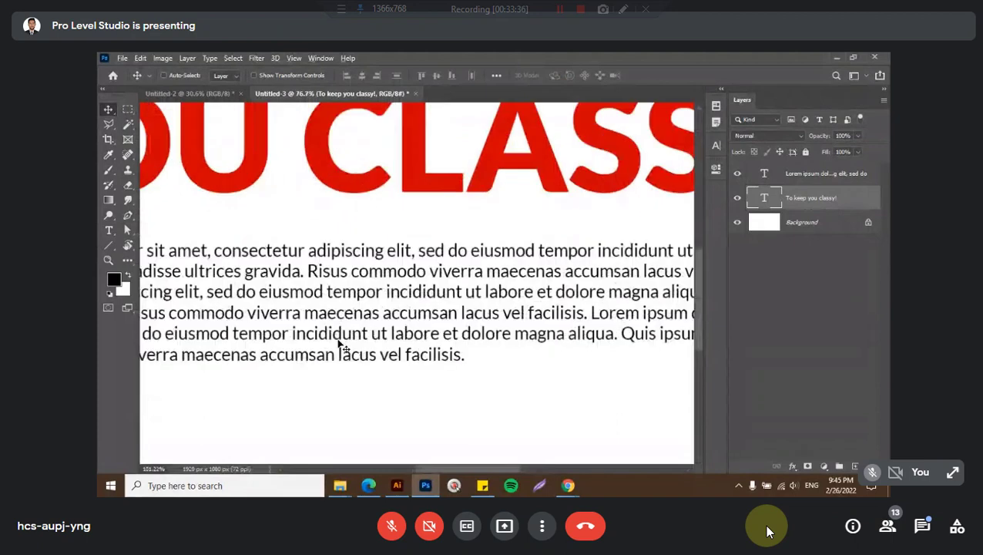
Tighten the whole lorem ipsum paragraph's leading to 35 pt
double_click(365, 324)
key(ctrl+t)
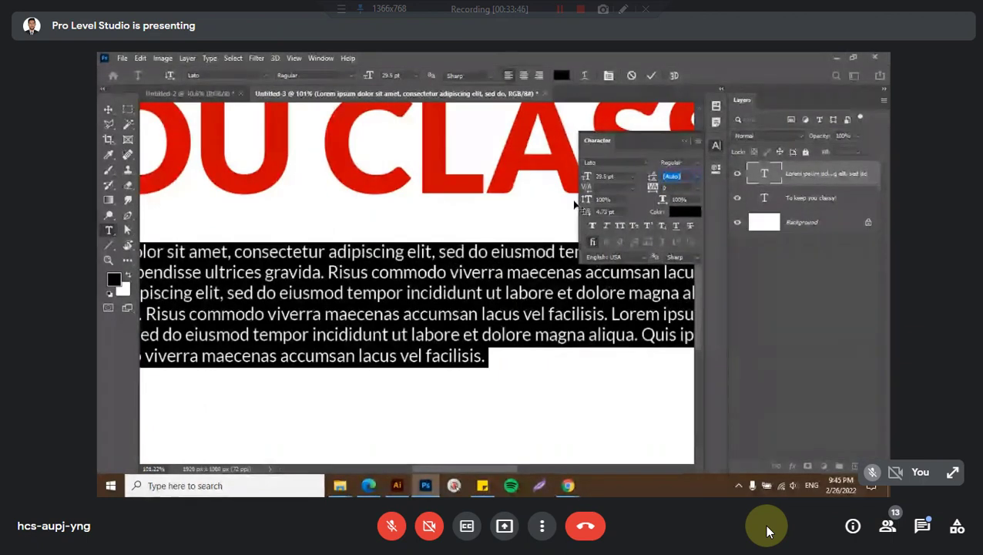
drag(654, 177, 664, 180)
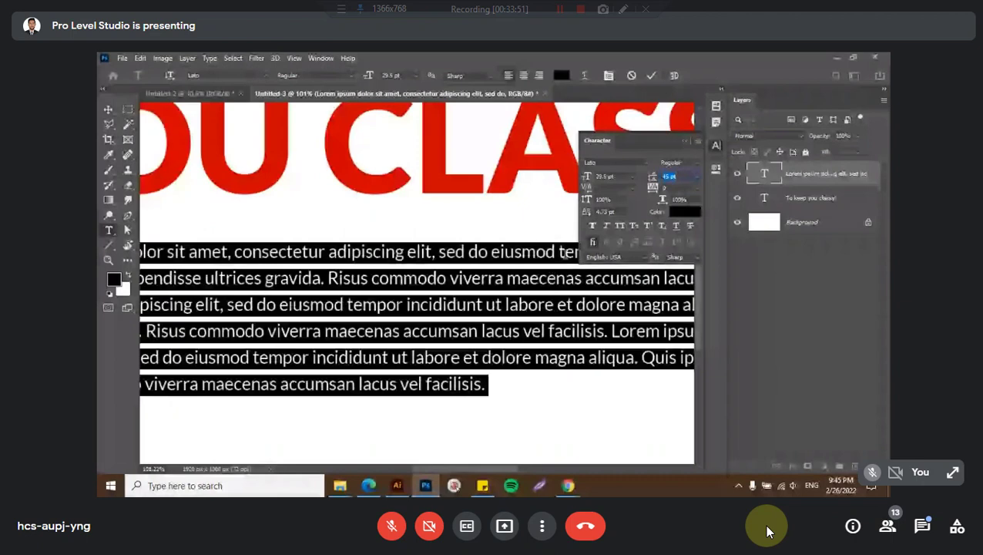
drag(653, 177, 649, 176)
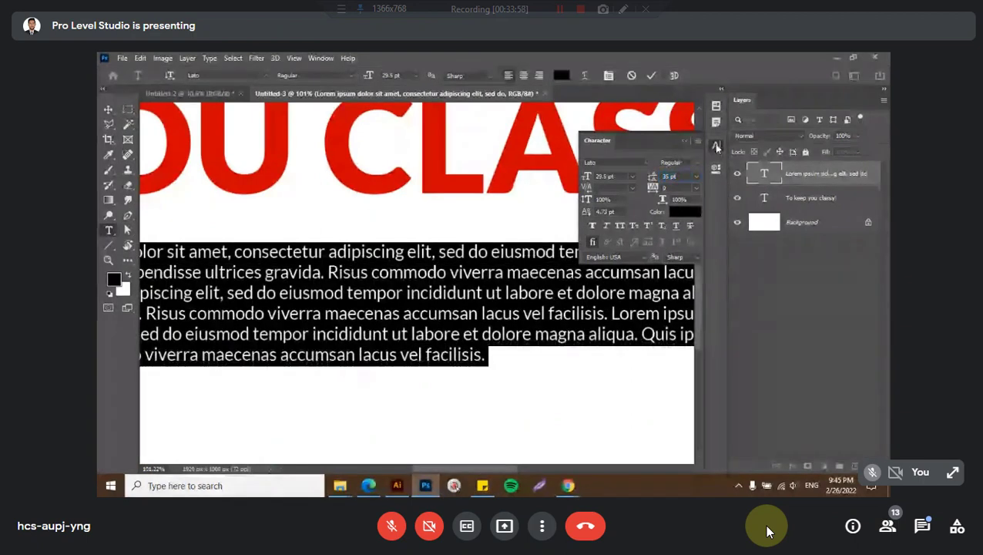
click(715, 146)
Commit the paragraph edit, fit the canvas on screen, and return to Google Meet in Chrome
key(ctrl+Return)
key(v)
key(ctrl+0)
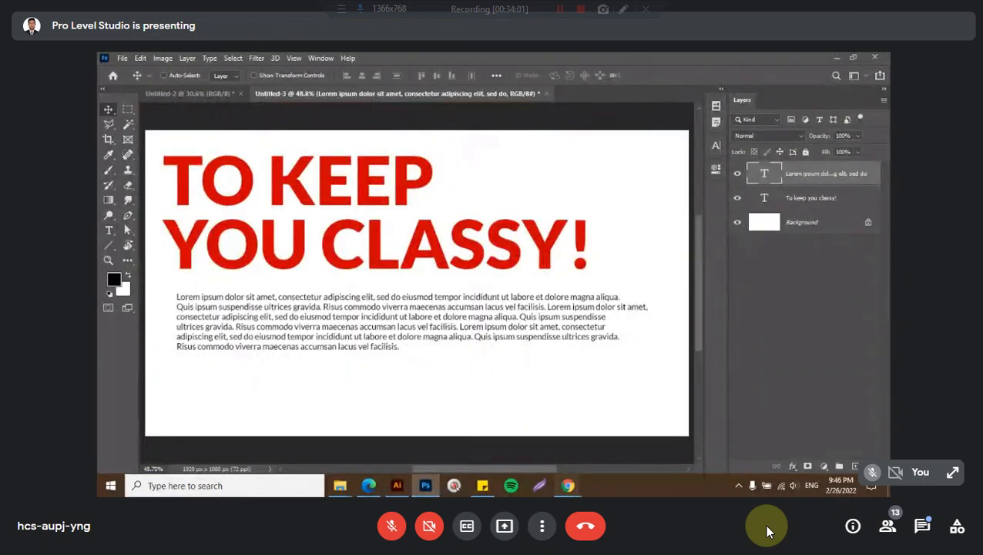
mouse_move(567, 485)
click(531, 453)
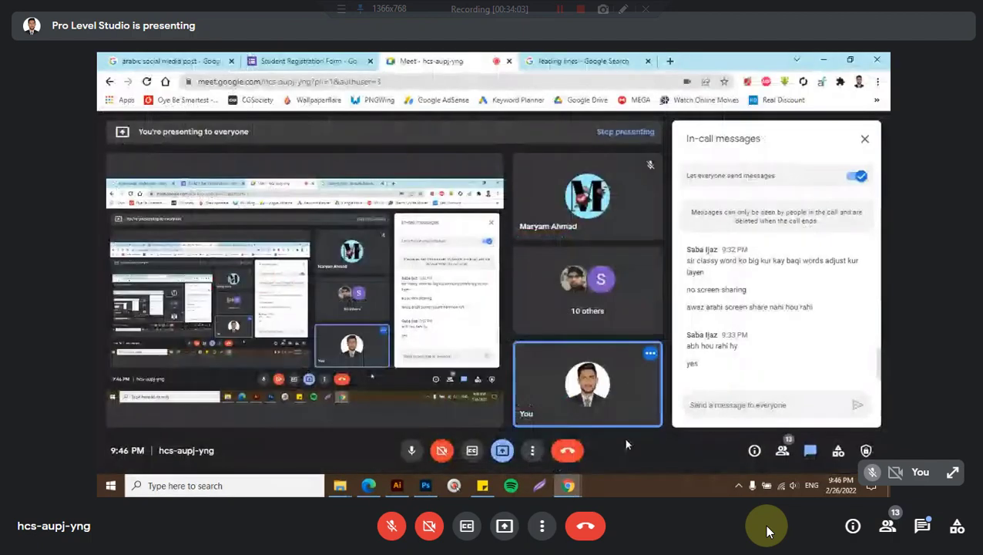
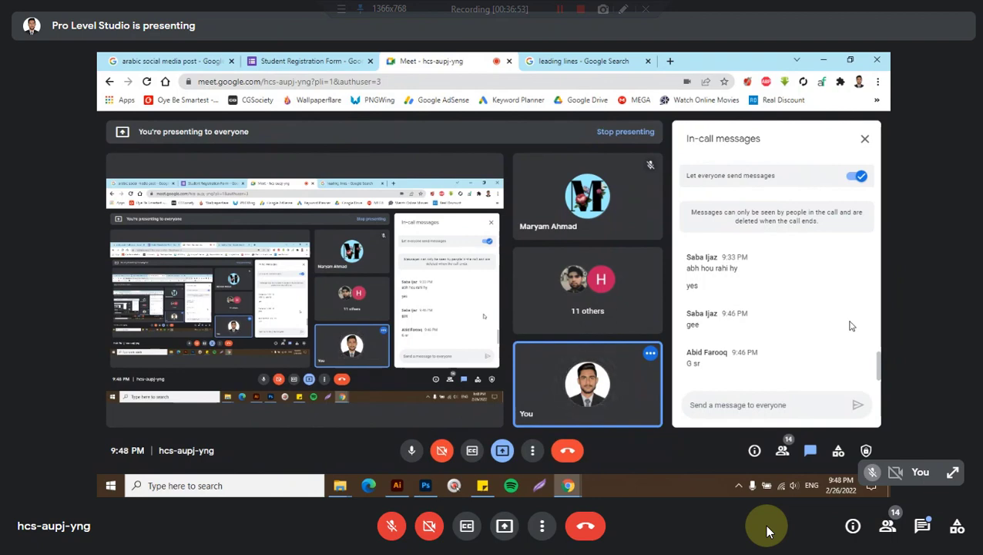
Close the 'leading lines' Google Search tab and go back to the Meet presentation
click(577, 61)
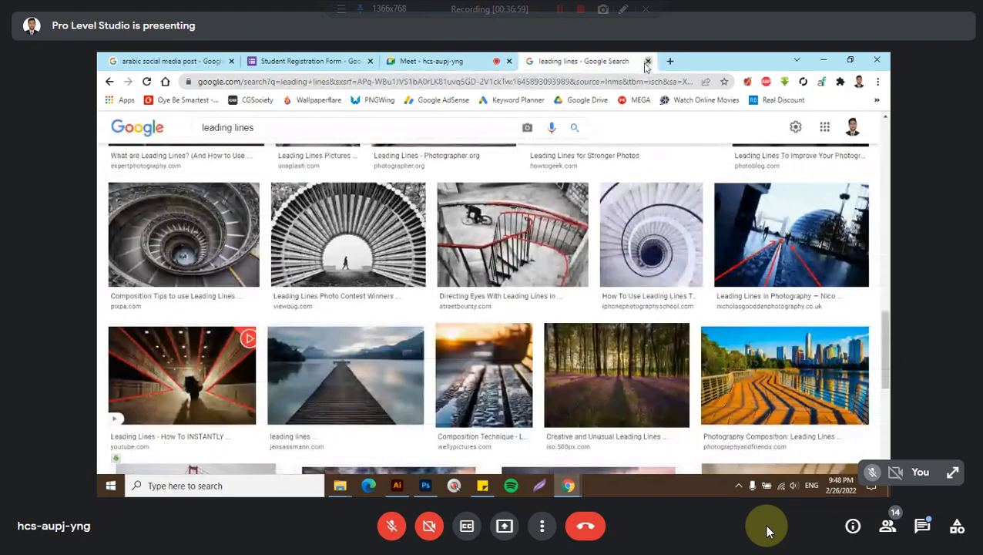
click(648, 60)
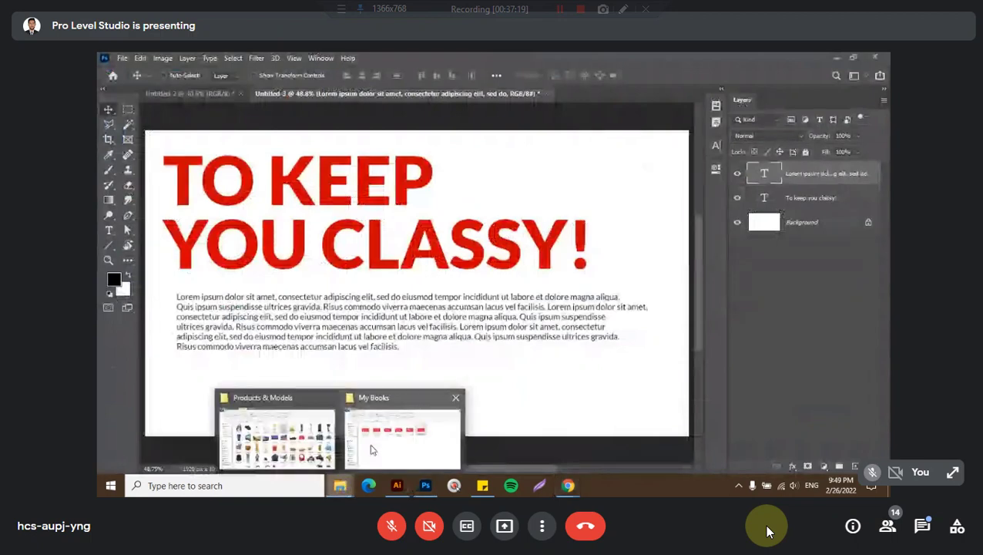
Close the Untitled-3 'To keep you classy!' document, bringing up the save-changes prompt
click(547, 93)
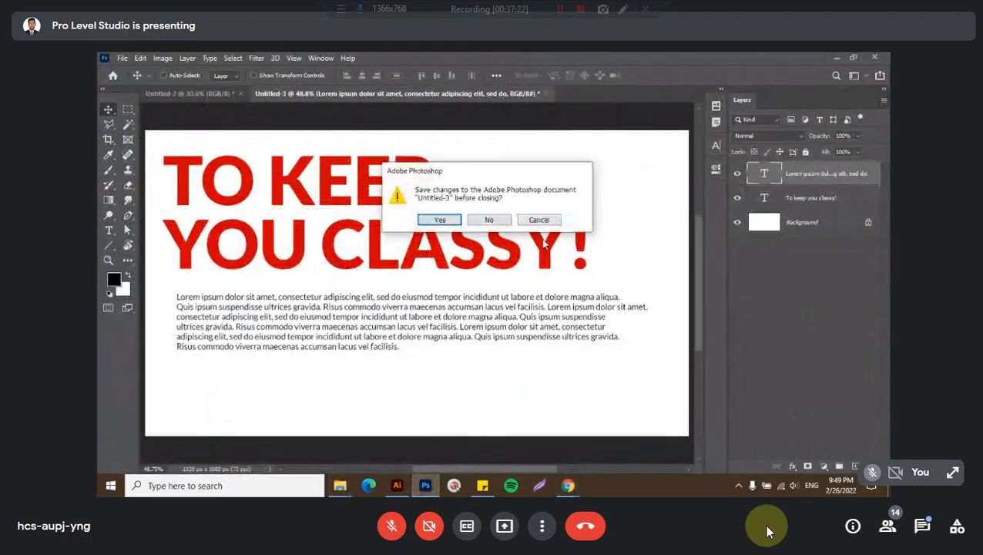
Answer the save prompt so Untitled-3 closes, leaving the Untitled-2 chair document
click(285, 222)
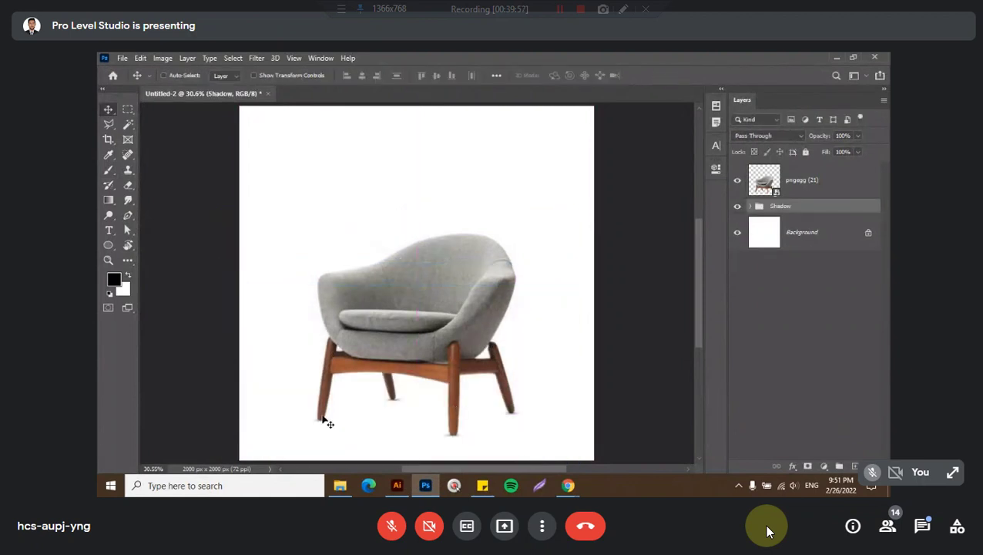
Group the pngegg (21) chair layer with the Shadow group and name the group Product
click(815, 187)
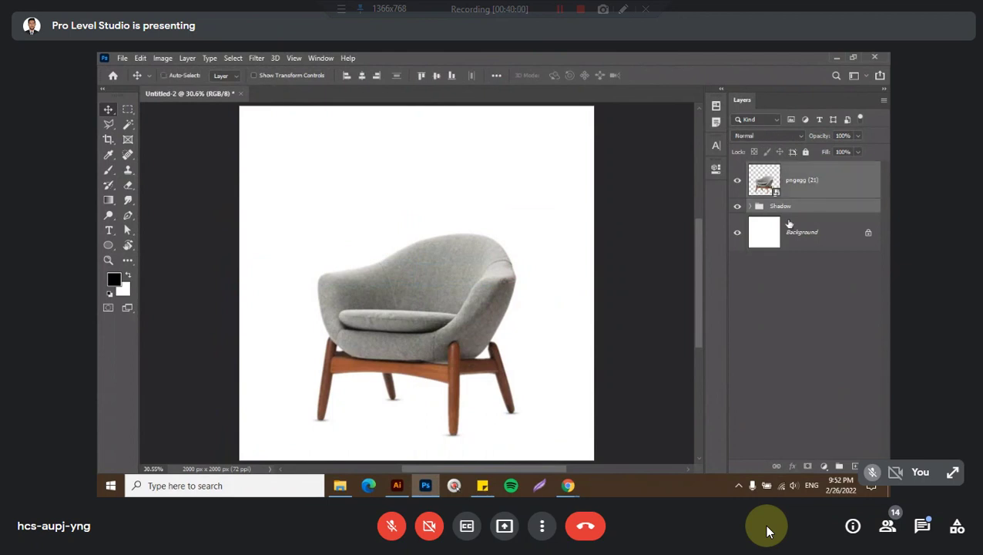
key(ctrl)
key(ctrl+g)
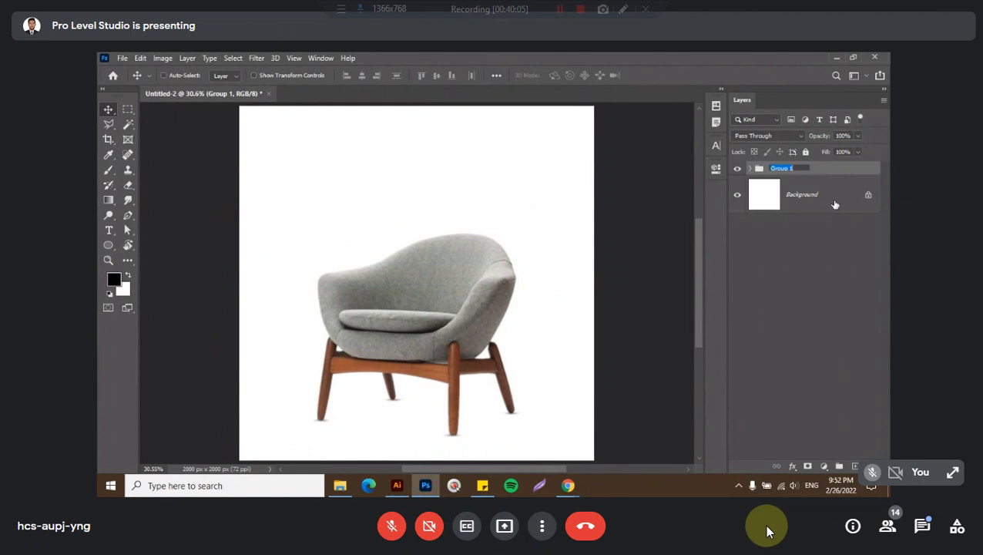
text(F)
key(Return)
click(544, 480)
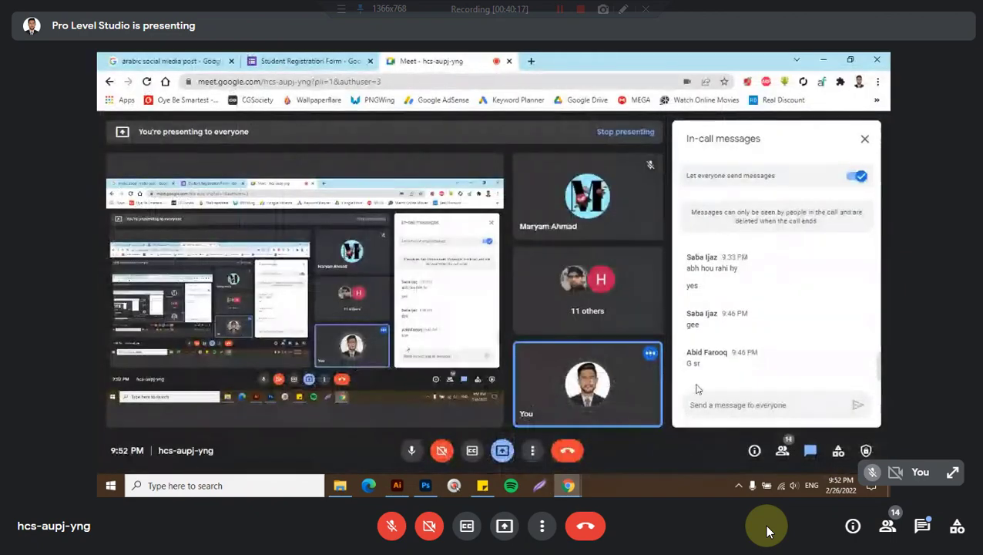
click(431, 484)
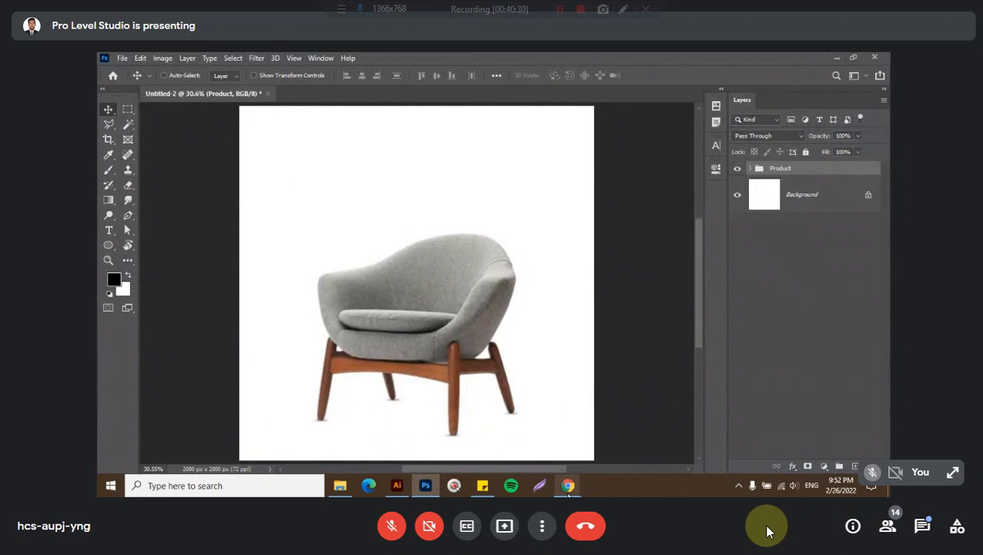
Check the Meet window, then undo the large black circle just drawn
mouse_move(568, 486)
click(537, 460)
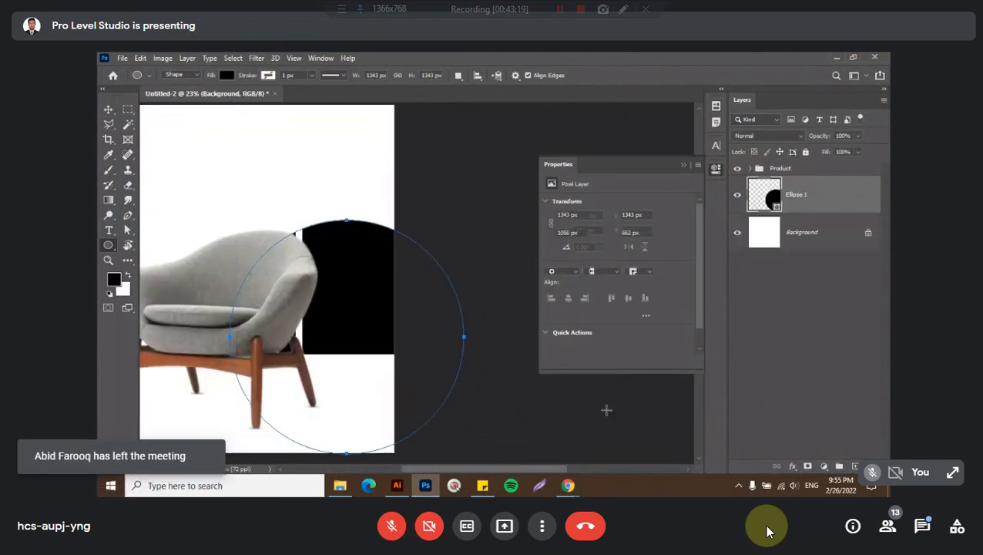
key(ctrl+z)
Sample grey from the chair and draw a circle over the canvas's lower-right corner
key(ctrl+0)
mouse_move(501, 292)
mouse_down()
mouse_move(512, 300)
mouse_move(477, 232)
mouse_move(570, 330)
mouse_up()
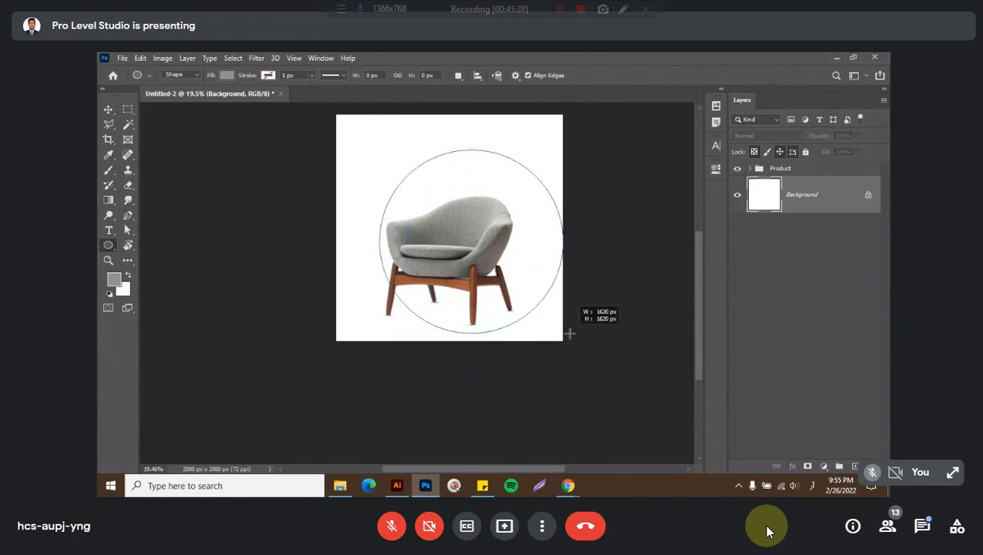
drag(570, 330, 603, 388)
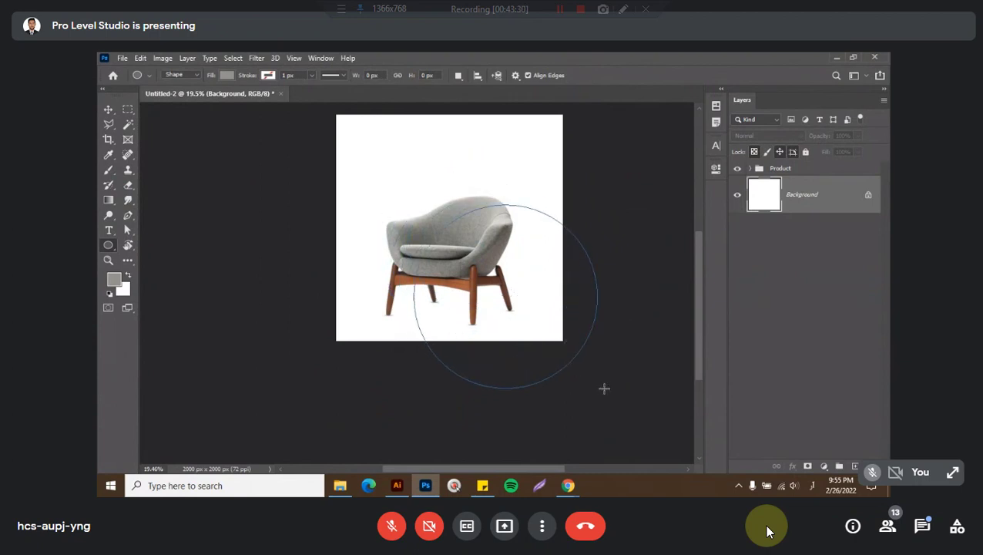
key(alt+space)
click(715, 169)
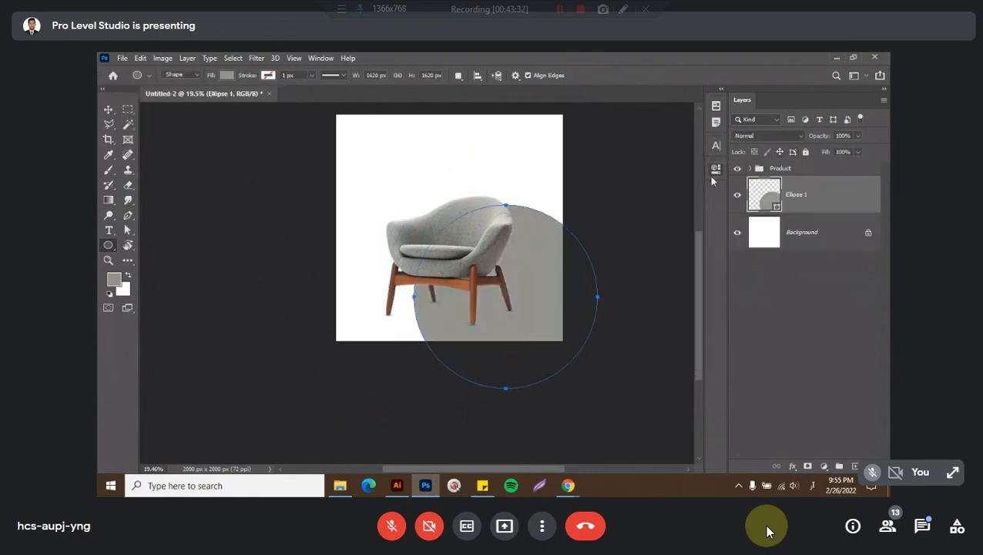
Zoom in on the chair and glance at the reference furniture designs
key(ctrl+0)
key(v)
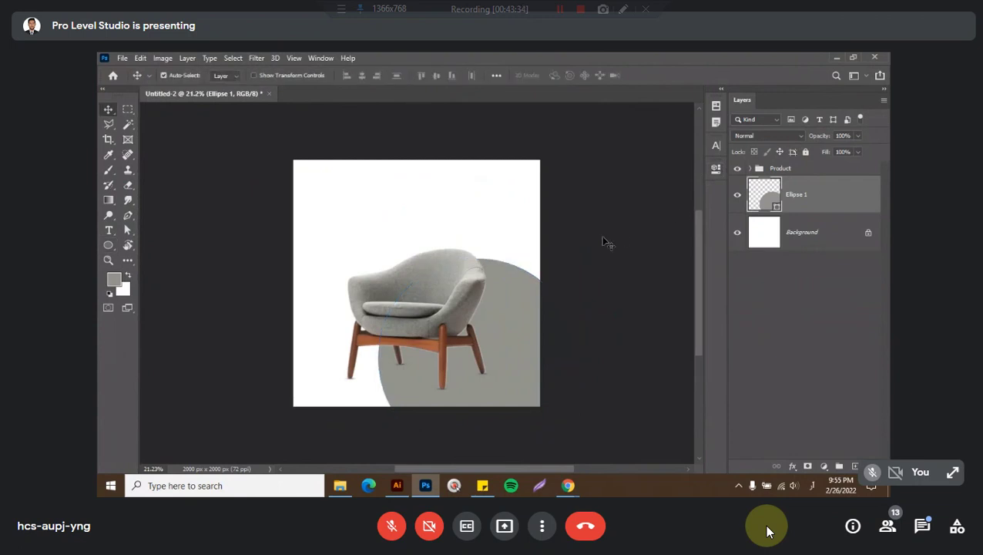
key(ctrl+plus)
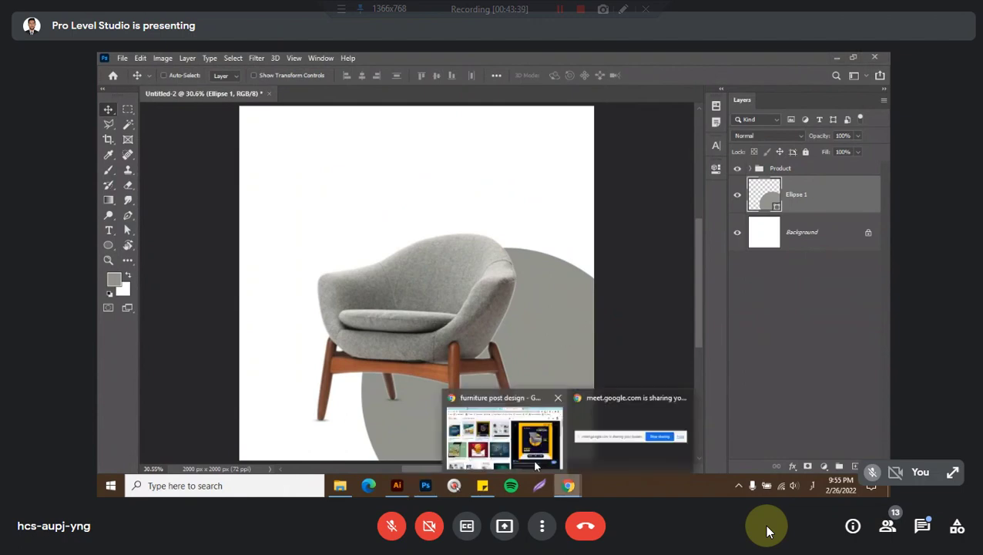
click(533, 459)
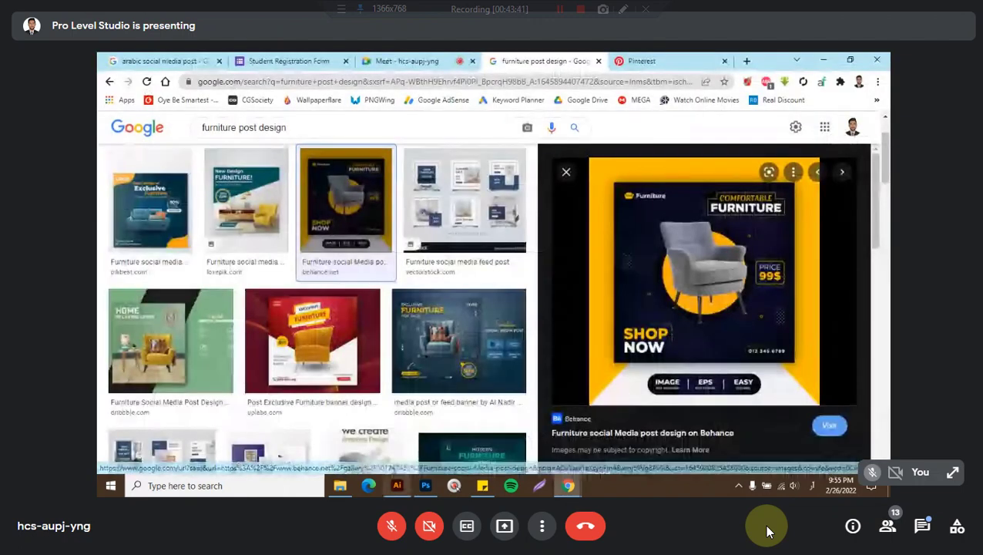
click(426, 485)
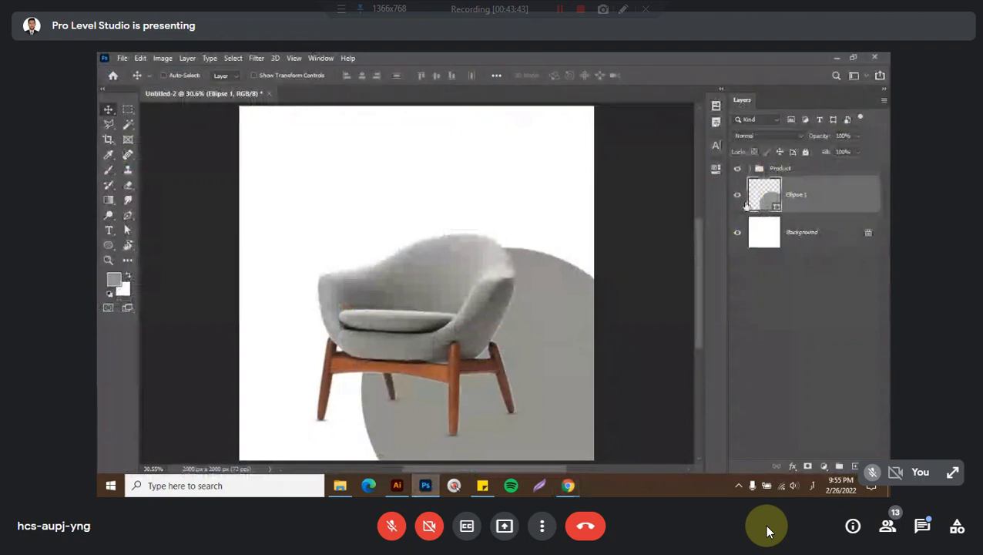
Give the Ellipse 1 circle no fill and a black stroke
key(u)
click(226, 74)
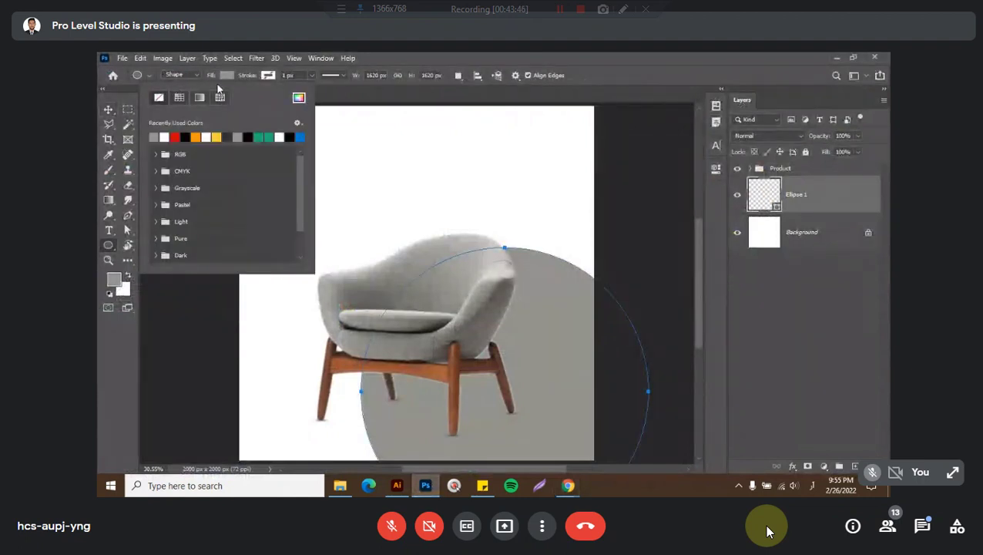
click(159, 98)
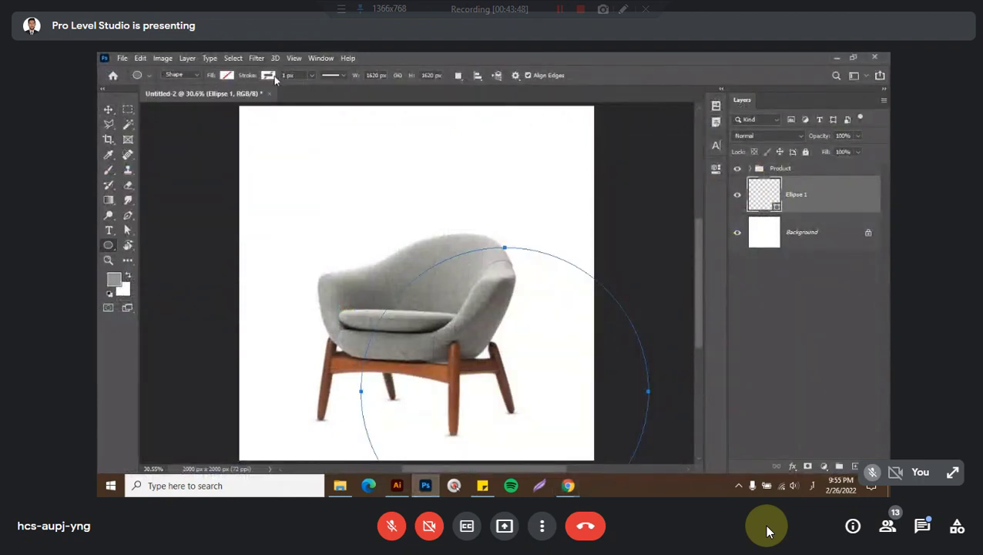
click(269, 75)
click(227, 136)
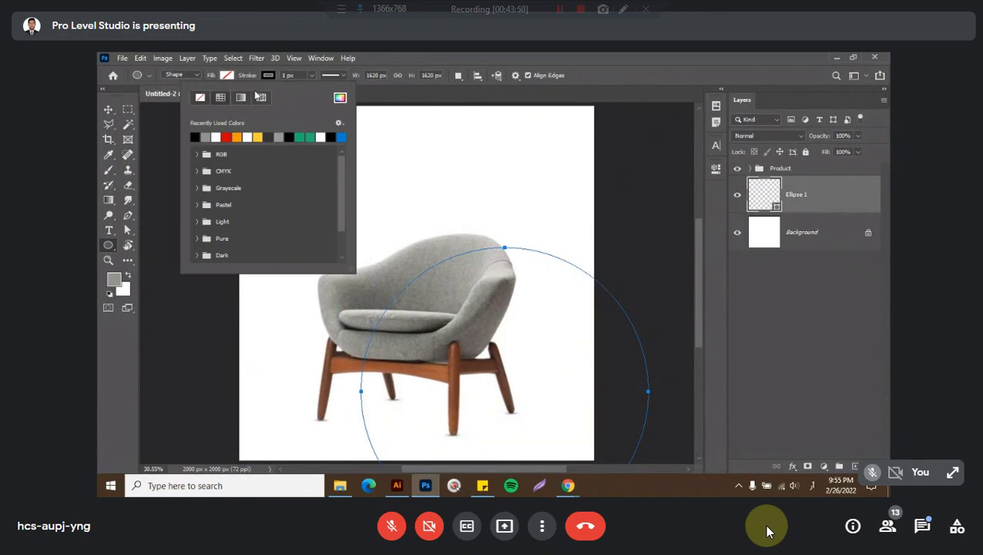
Move the ring up behind the chair and duplicate it toward the top-left corner
key(Return)
key(v)
mouse_move(553, 270)
mouse_down()
mouse_move(567, 184)
mouse_move(560, 200)
mouse_up()
mouse_move(569, 255)
mouse_down()
mouse_move(310, 226)
mouse_move(289, 149)
mouse_up()
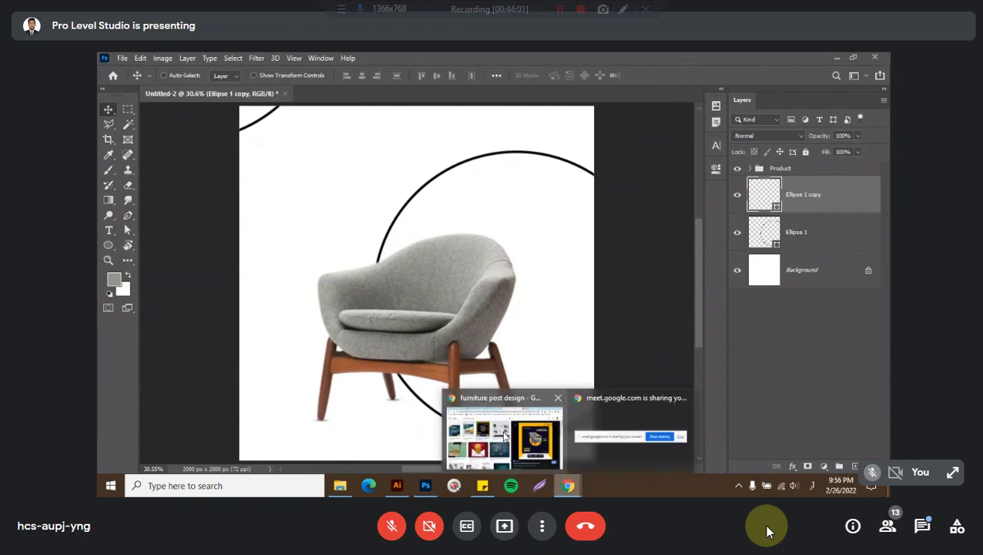
click(494, 434)
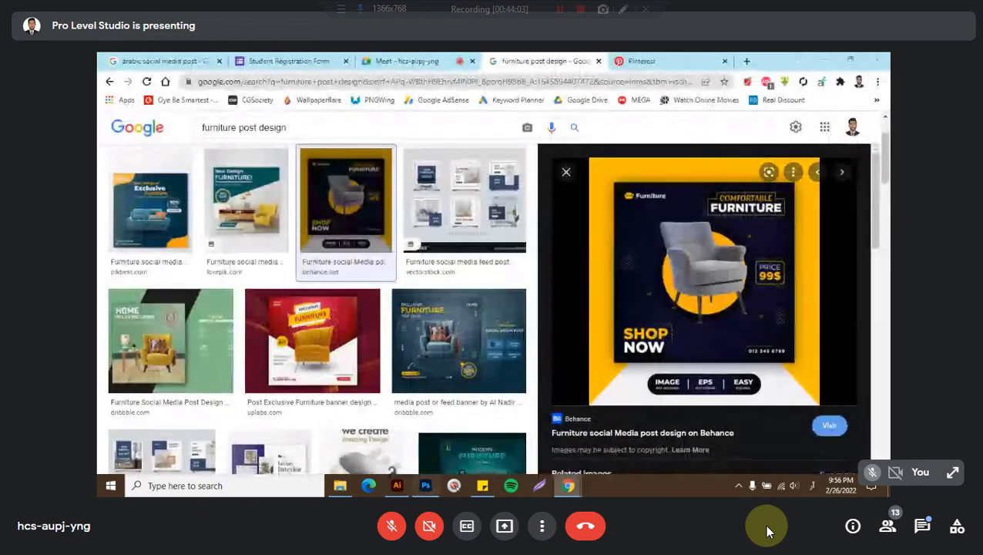
key(alt+Tab)
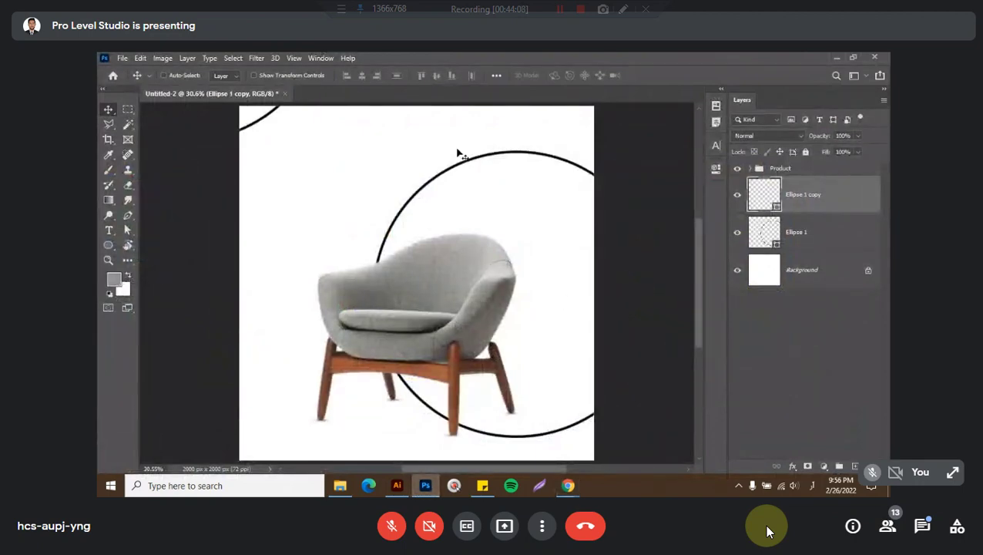
Add a grey #999999 Solid Color fill layer above the Background layer
click(824, 282)
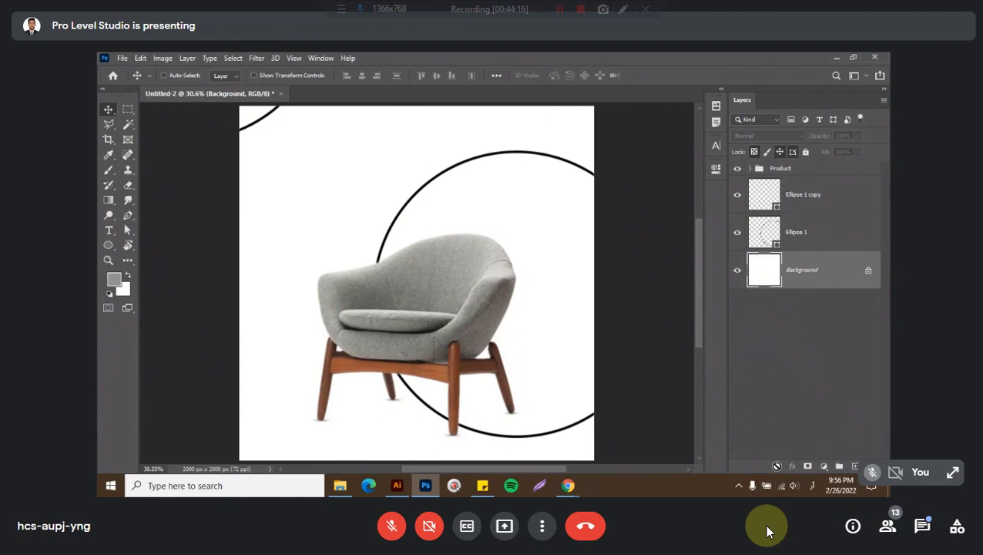
click(823, 466)
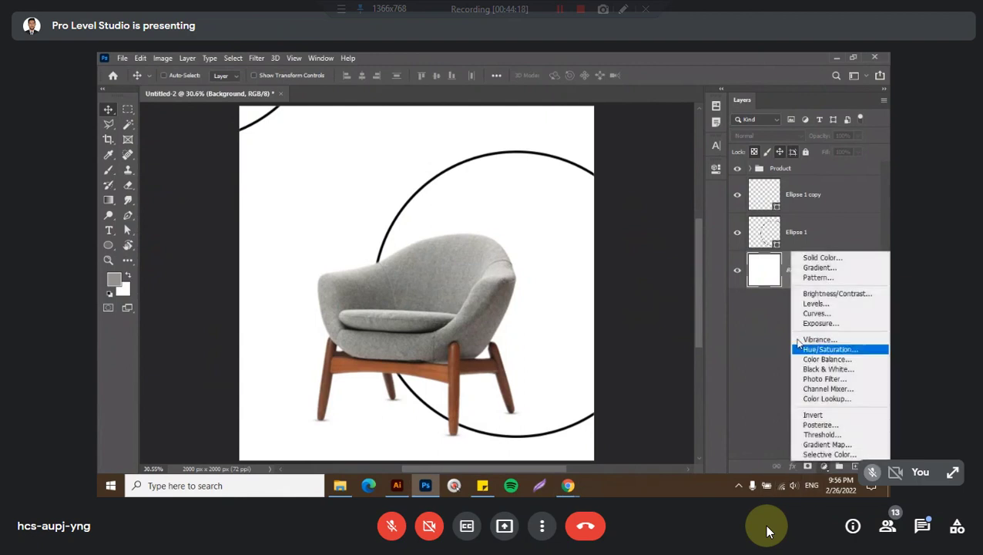
click(825, 258)
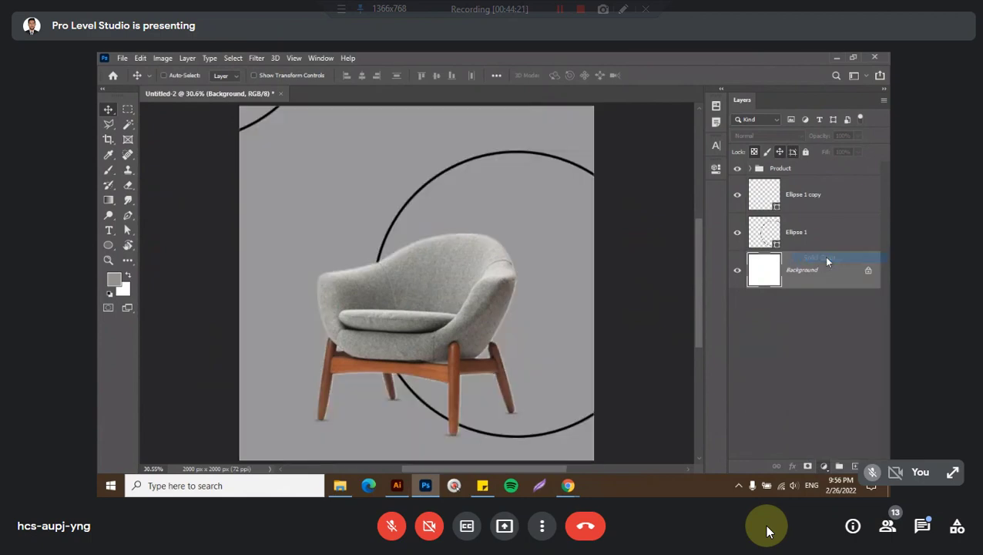
drag(651, 168, 600, 182)
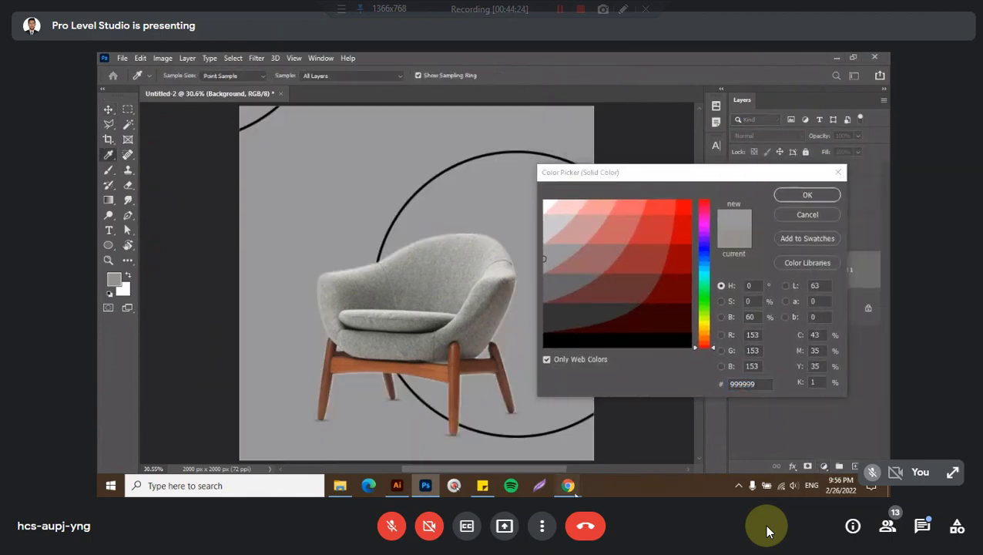
mouse_move(568, 486)
click(527, 466)
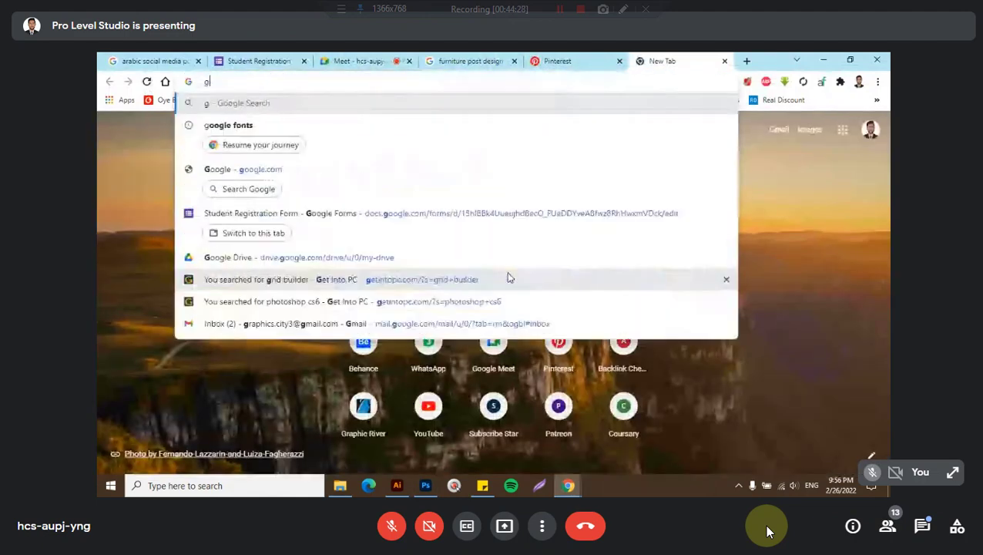
Search 'graphic design trends 2022', then 2021, and close the tab afterwards
text(graphic design )
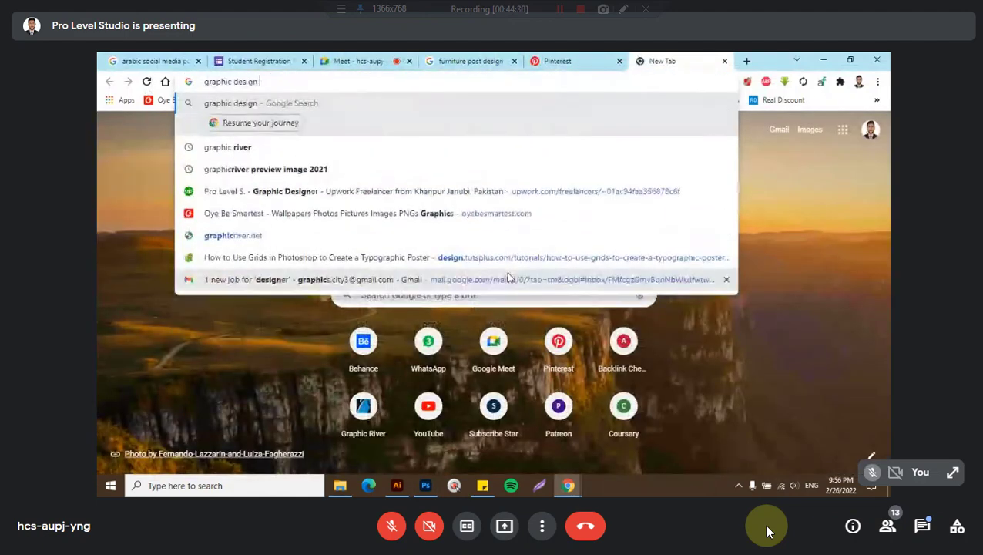
text(trends 202)
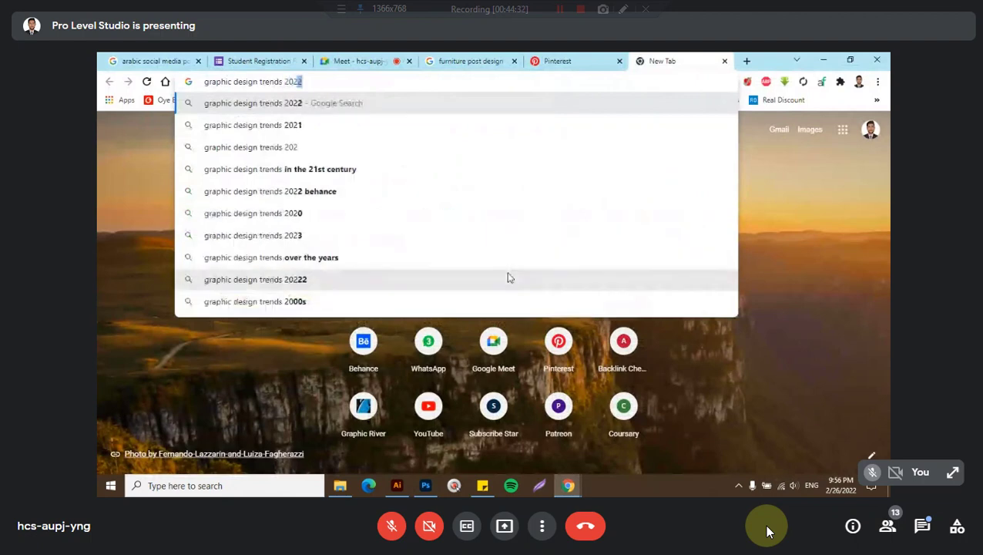
text(2)
key(Return)
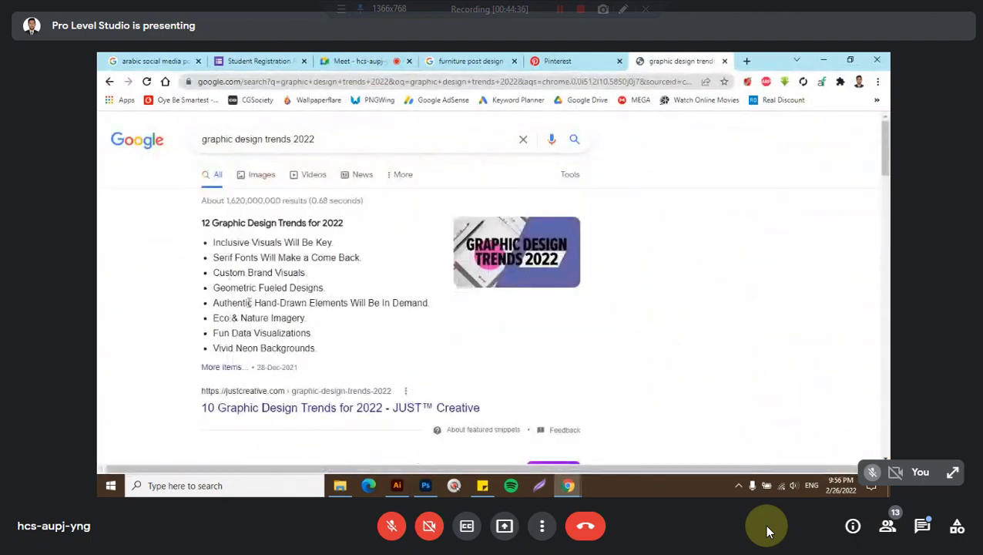
click(310, 139)
key(BackSpace)
text(1)
key(Return)
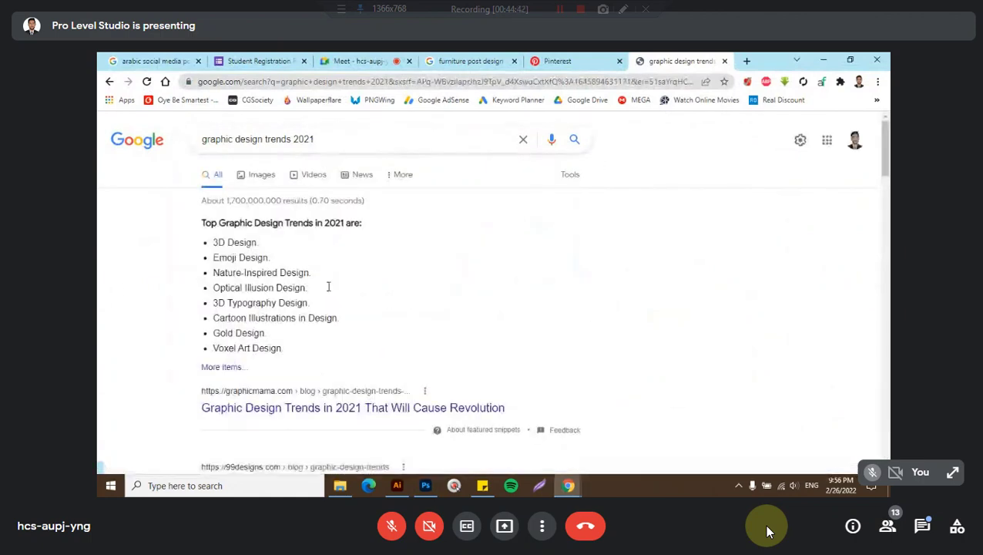
drag(323, 223, 362, 224)
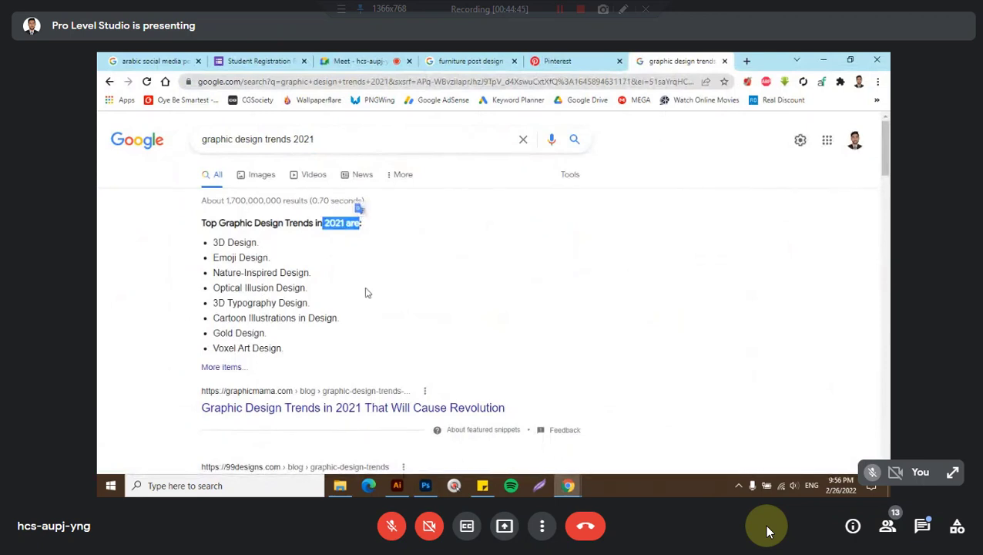
click(342, 303)
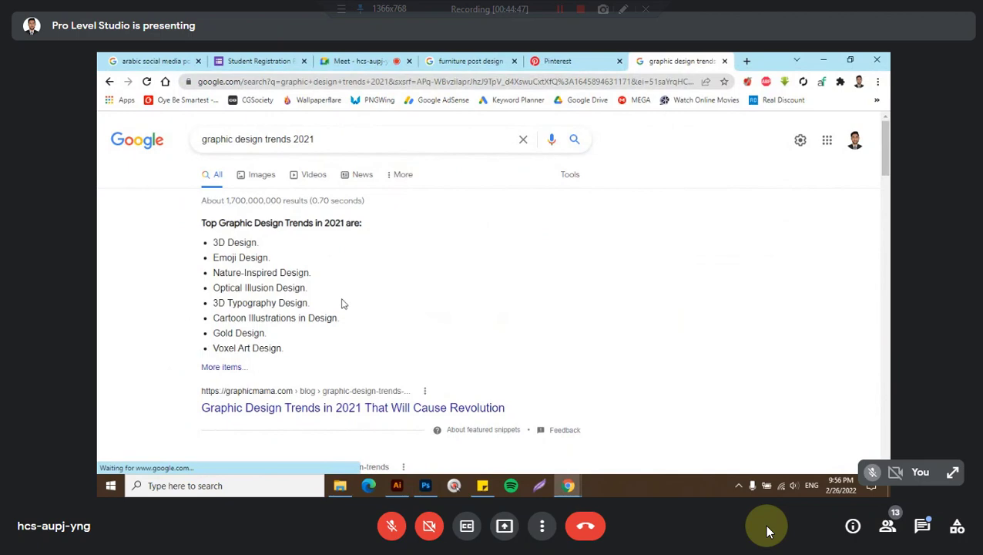
click(724, 61)
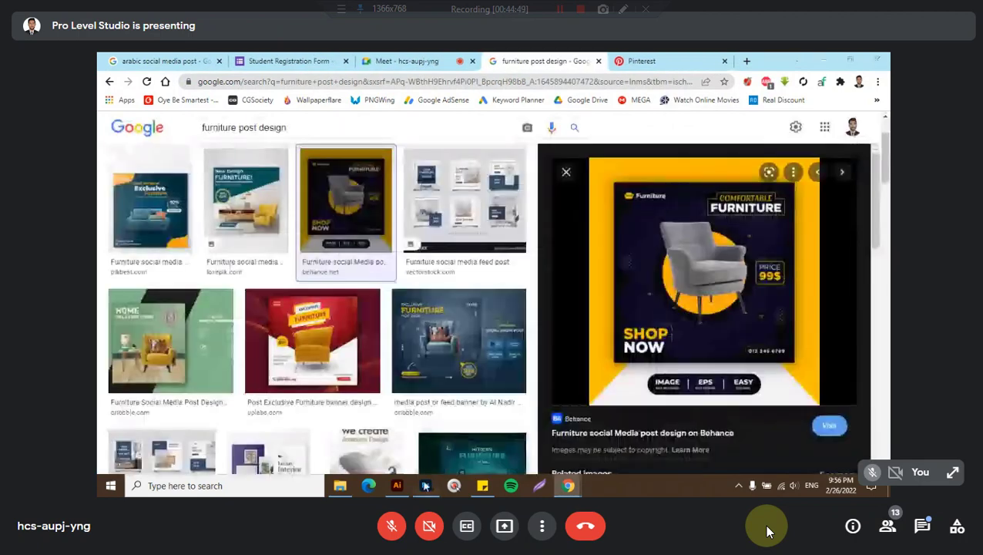
Switch to the browser window to start the 'green muted colors' image search
key(alt+Tab)
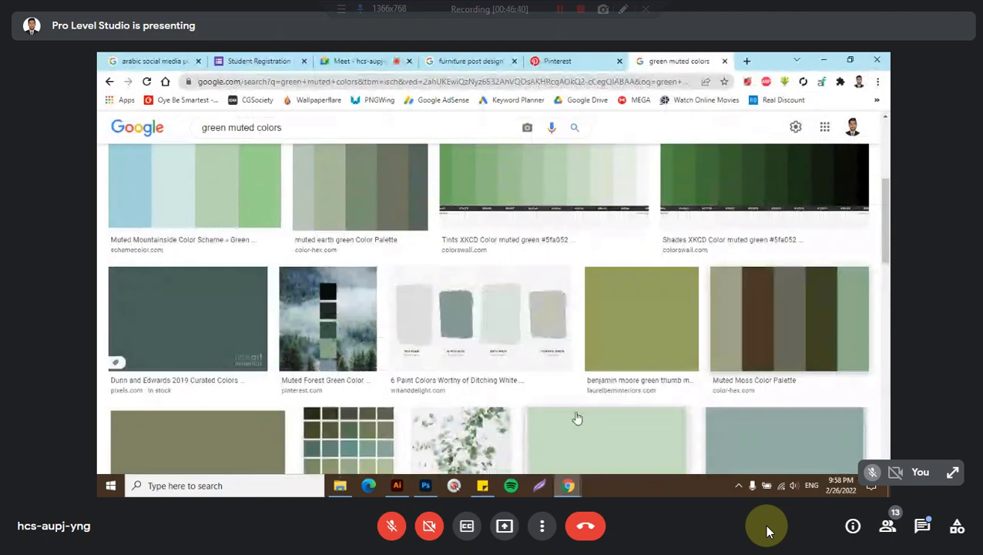
click(428, 488)
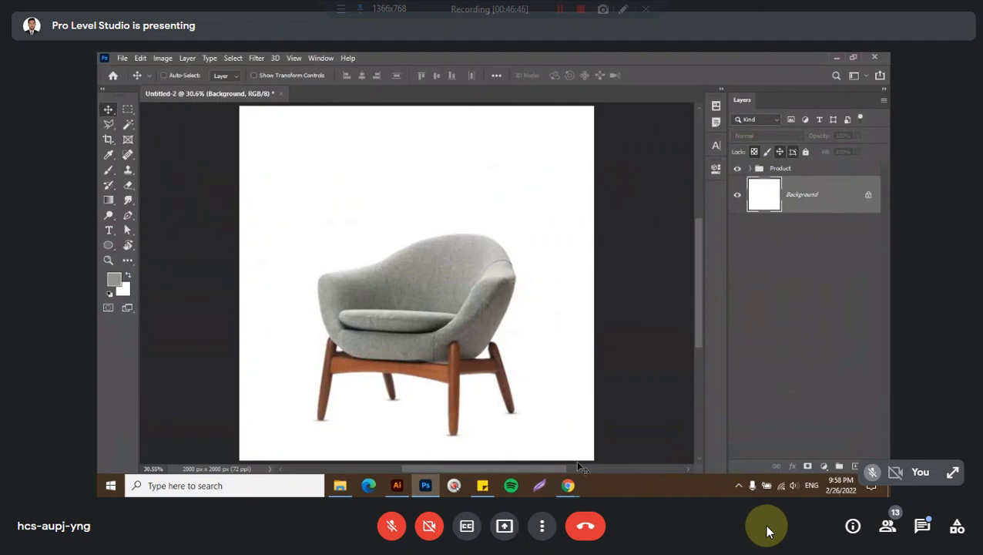
mouse_move(567, 486)
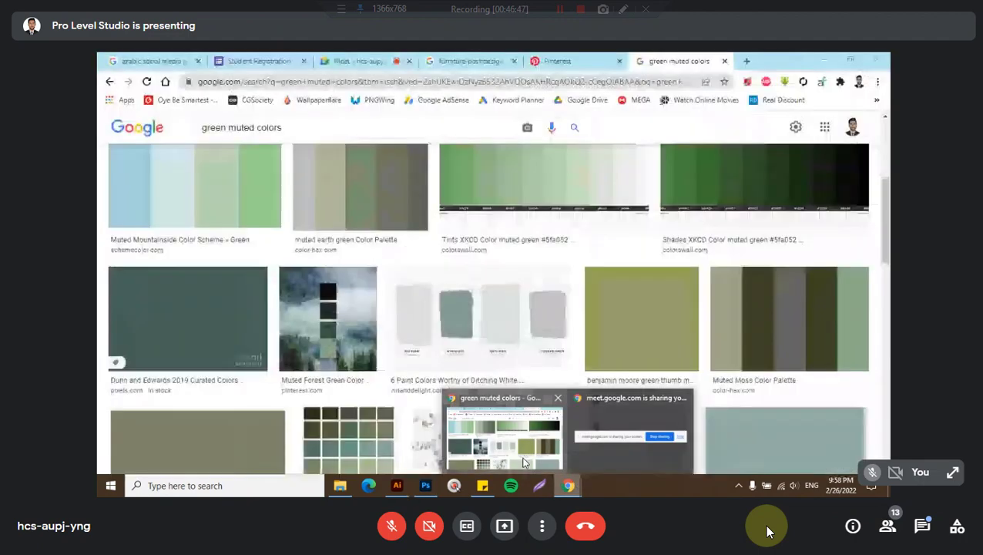
click(529, 454)
scroll(530, 453, up, 4)
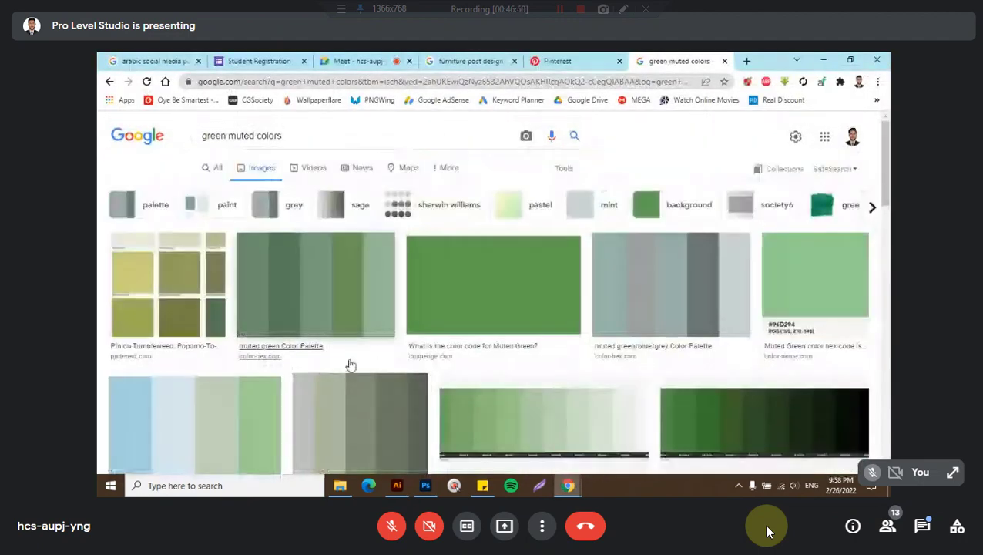
click(658, 312)
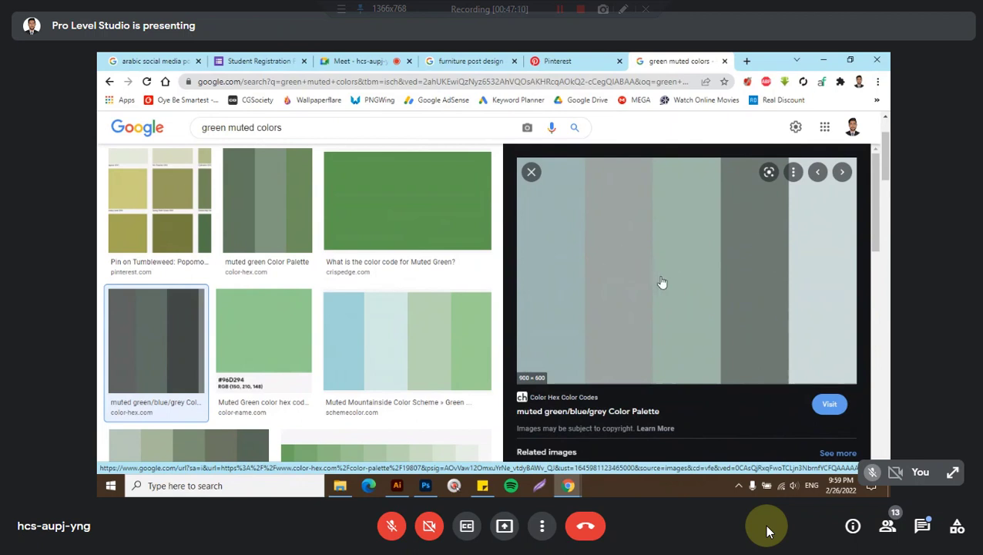
click(530, 172)
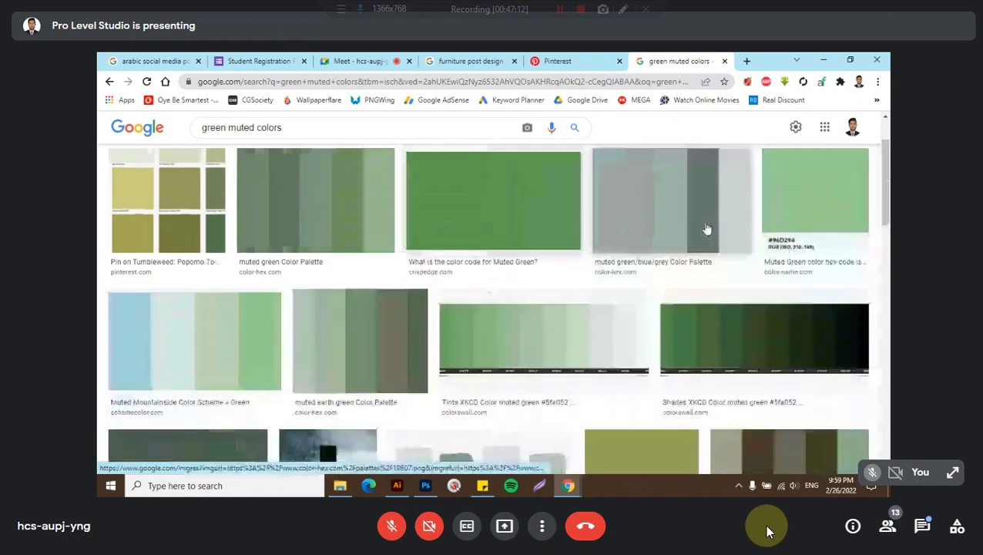
scroll(706, 228, up, 1)
Scroll through the remaining green palette results in Google Images
scroll(706, 229, down, 2)
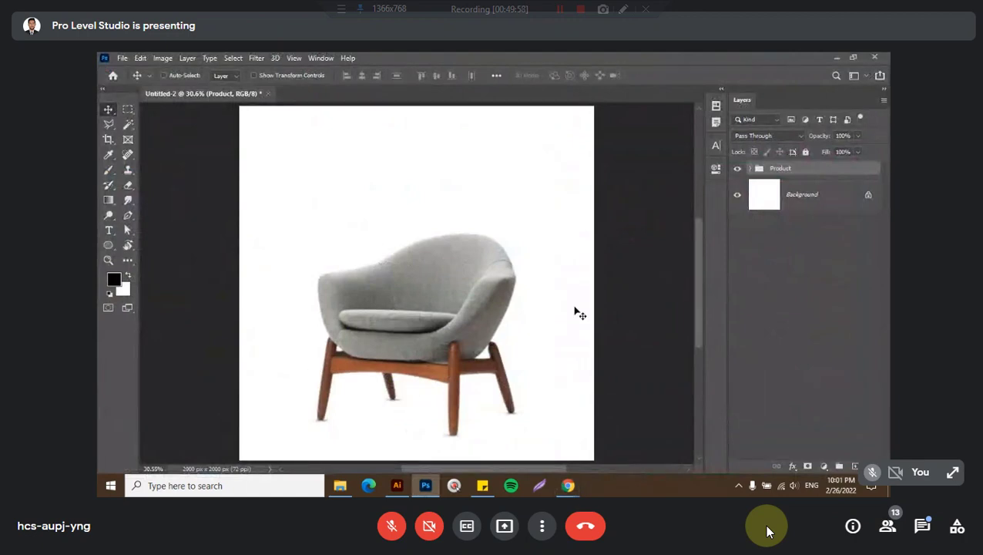
Draw a polygon shape above the Background layer and enlarge it into a large black blob
click(822, 206)
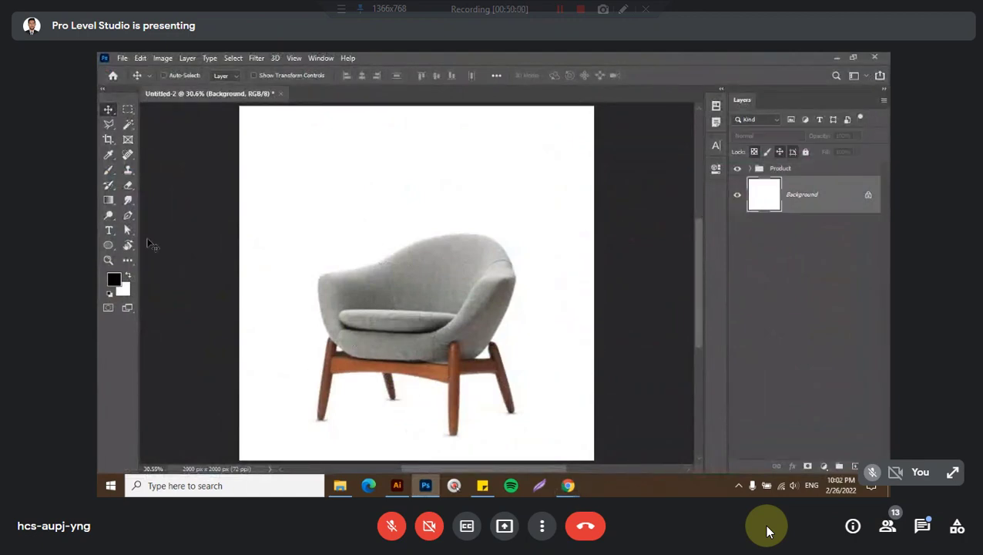
click(106, 246)
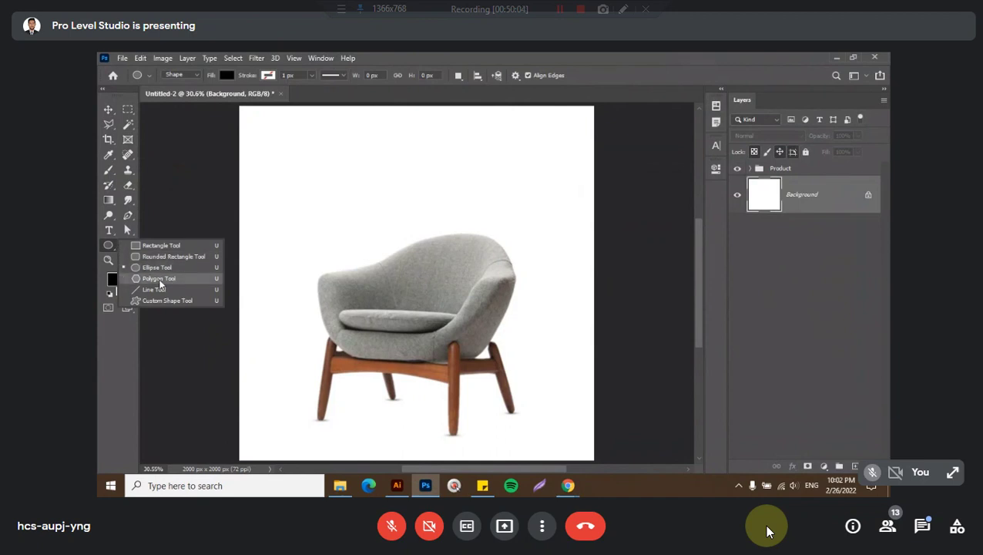
click(162, 278)
click(376, 233)
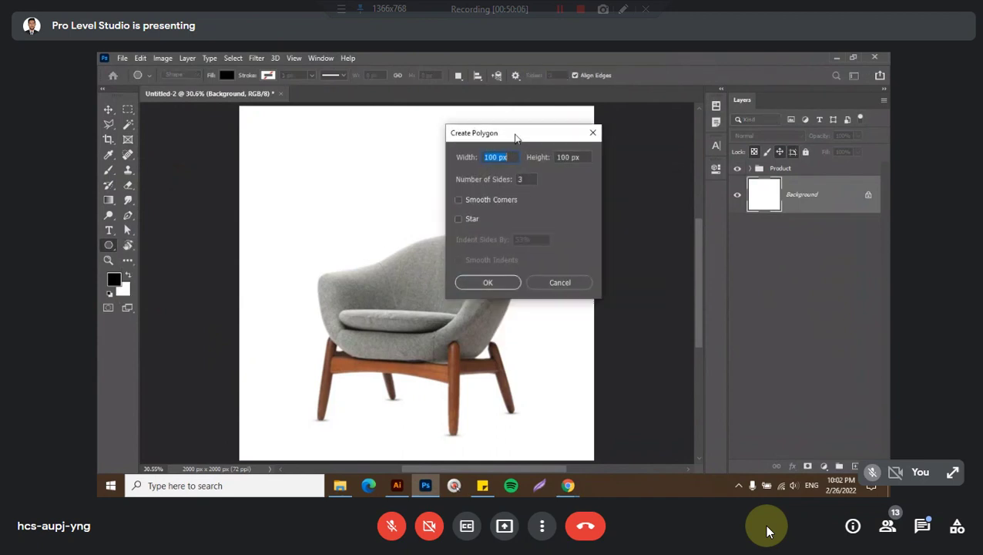
click(486, 282)
key(ctrl+t)
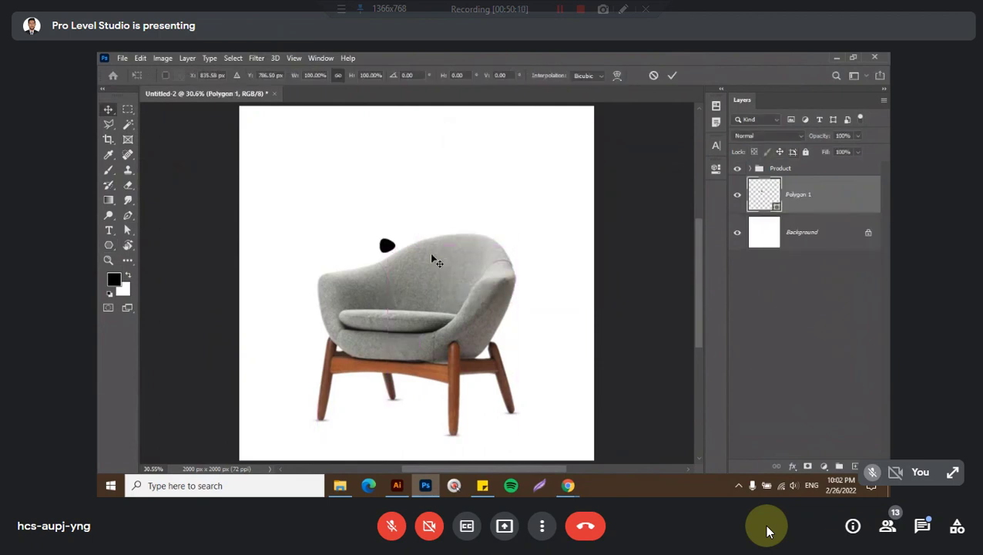
drag(396, 245, 550, 254)
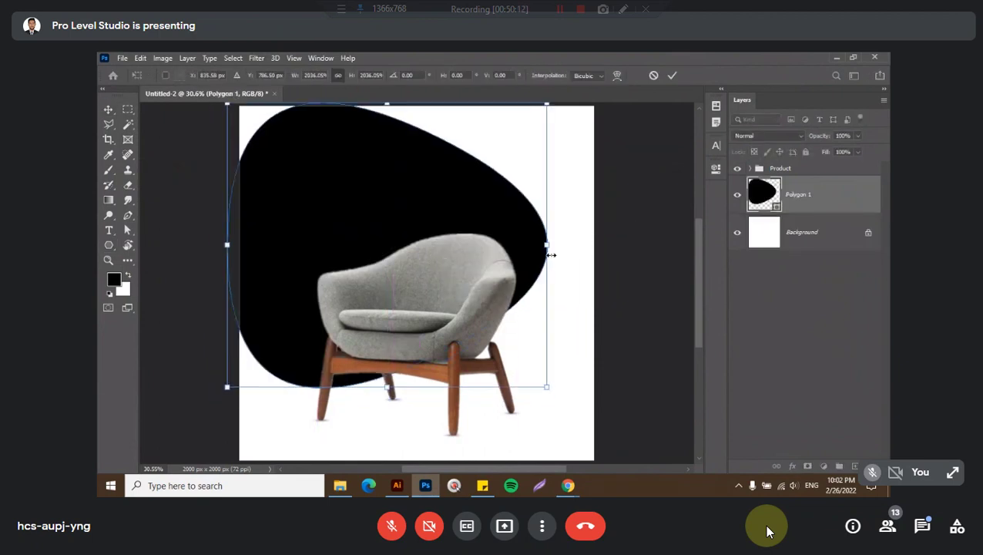
key(Return)
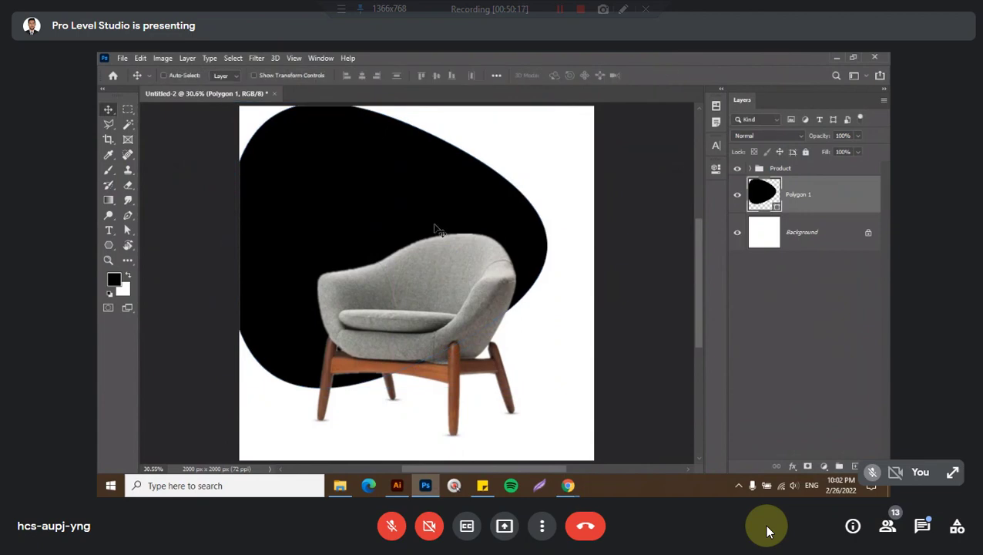
Flip the black blob horizontally and move it down and right behind the chair
drag(463, 219, 486, 228)
key(ctrl+t)
right_click(487, 227)
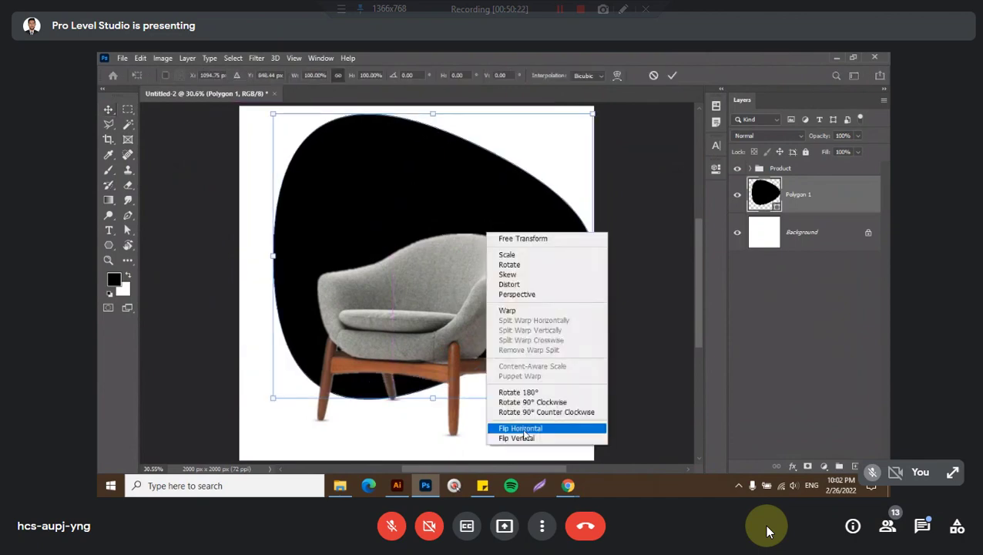
click(545, 428)
key(Return)
mouse_move(402, 198)
mouse_down()
mouse_move(466, 322)
mouse_move(491, 326)
mouse_up()
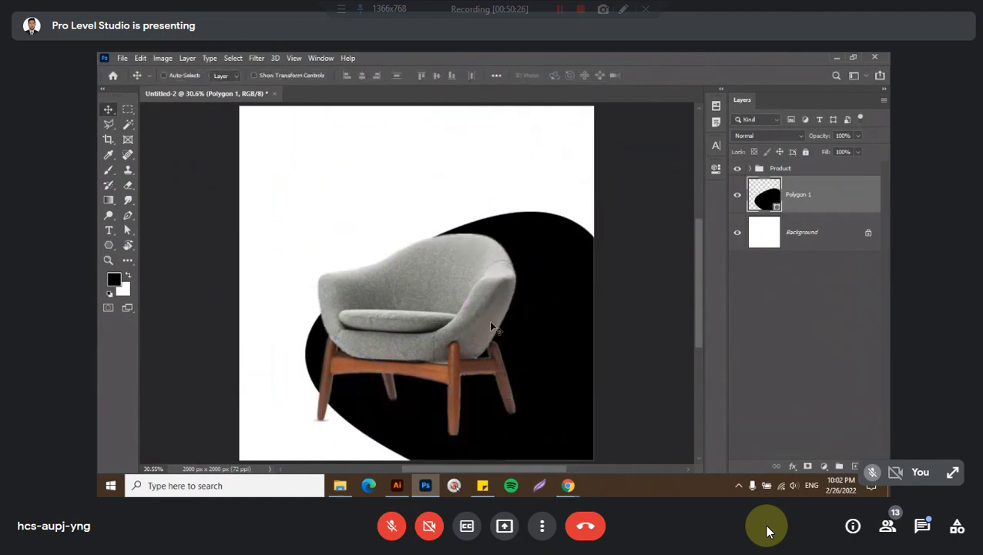
scroll(463, 280, down, 2)
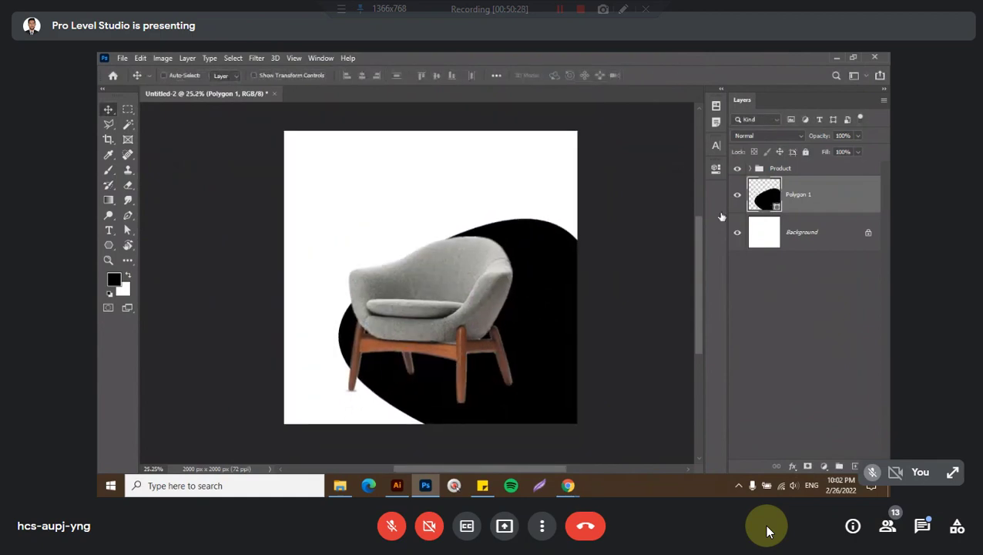
Fill the blob with brown #996633 sampled from the chair's wooden legs
double_click(763, 196)
click(637, 252)
click(457, 348)
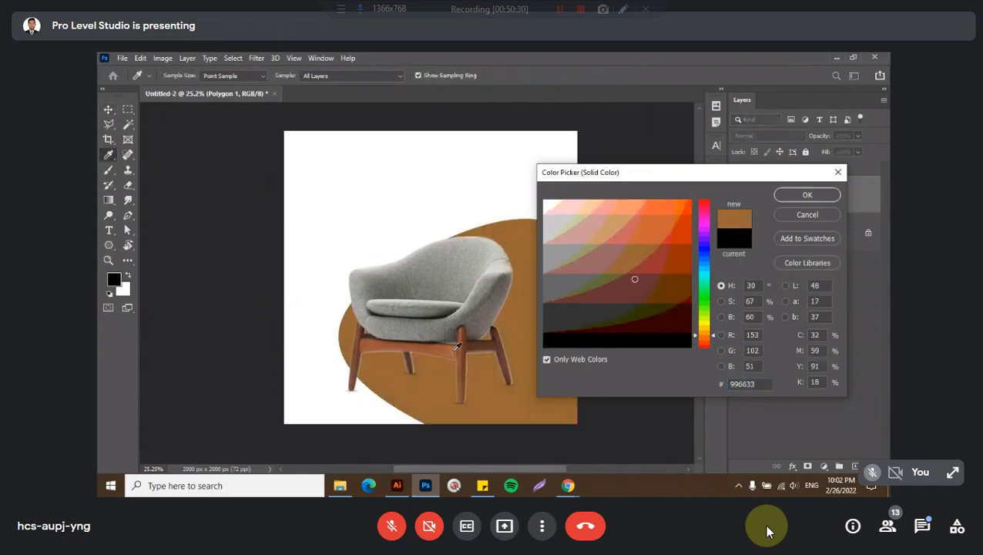
click(806, 196)
mouse_move(567, 485)
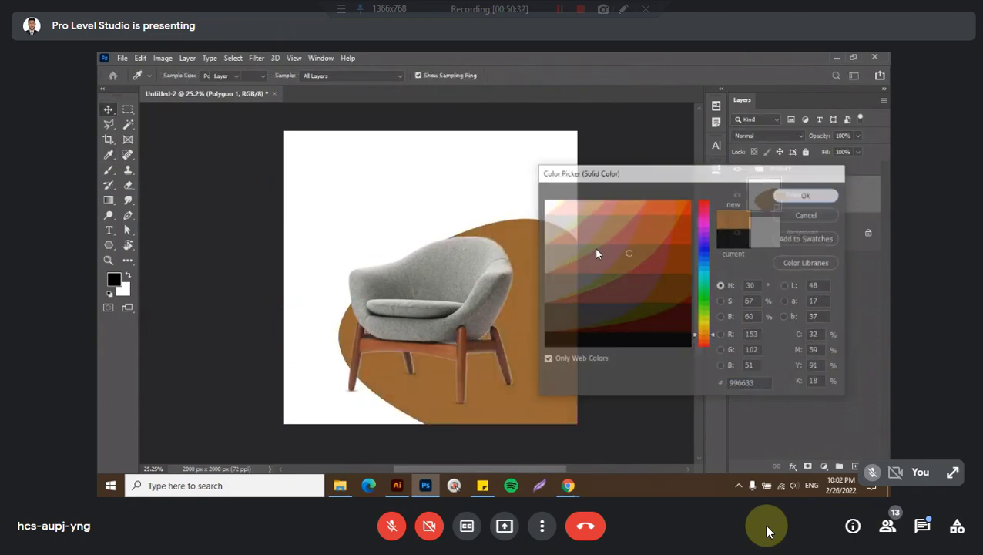
click(529, 460)
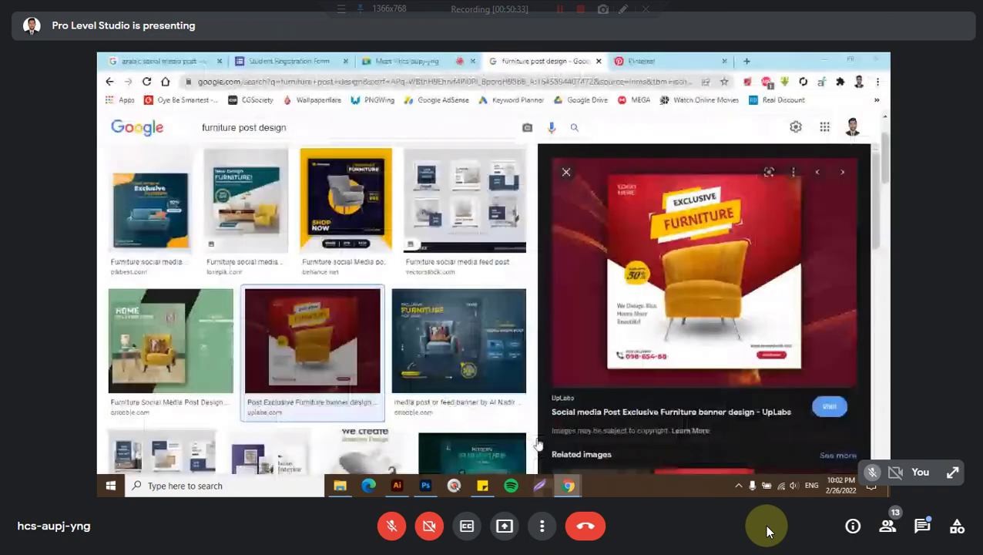
Enlarge the brown blob to about 133% and move the chair about 141 px right
click(425, 485)
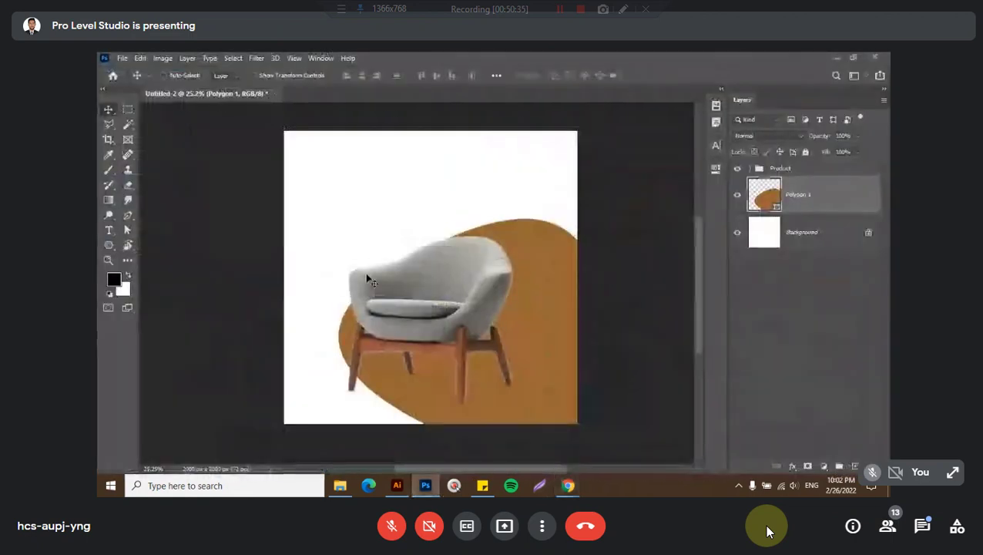
key(ctrl+t)
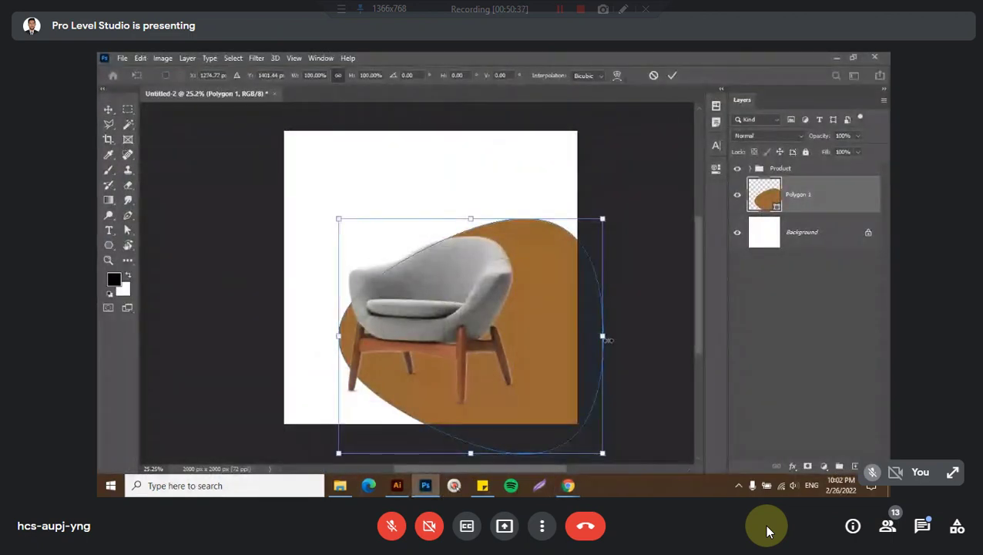
drag(597, 319, 582, 318)
key(Return)
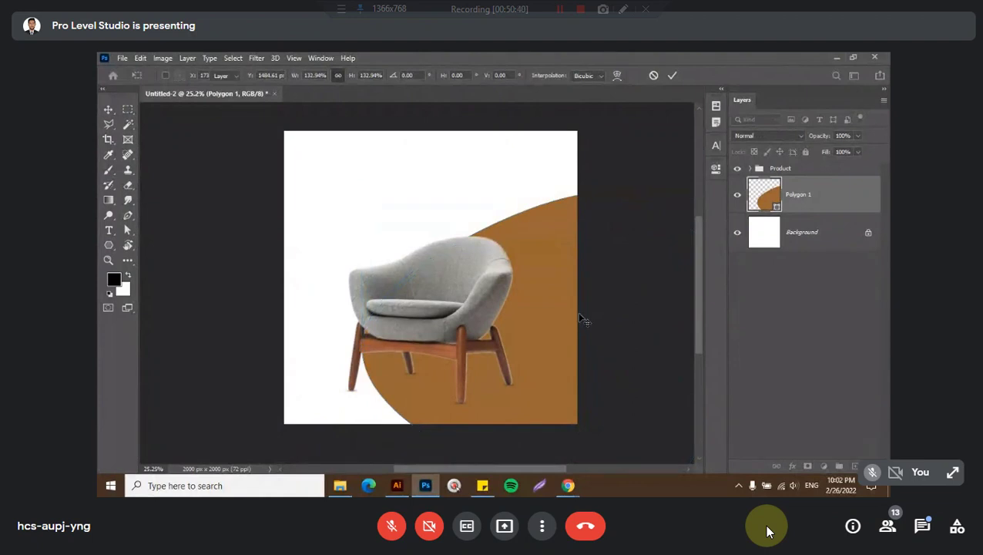
key(0)
key(0)
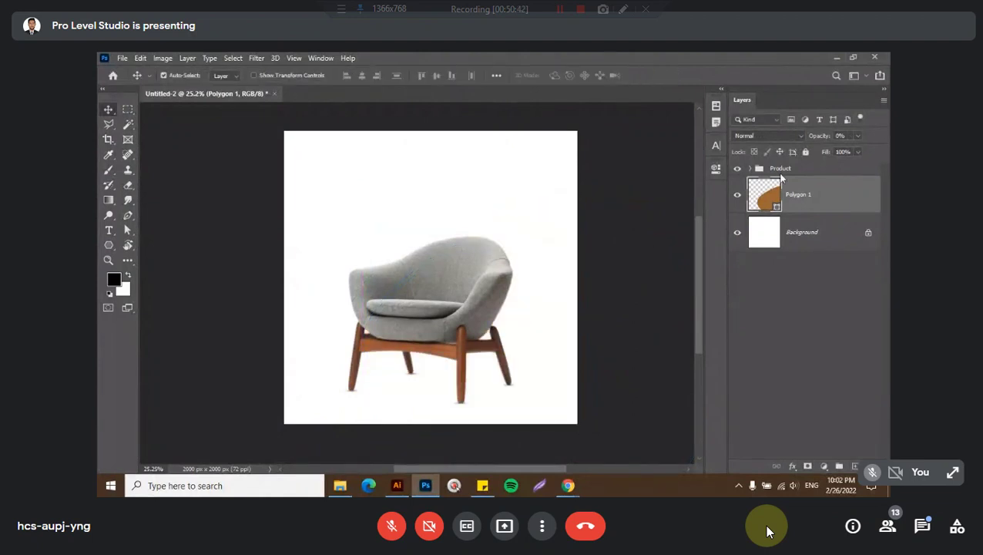
key(0)
click(786, 168)
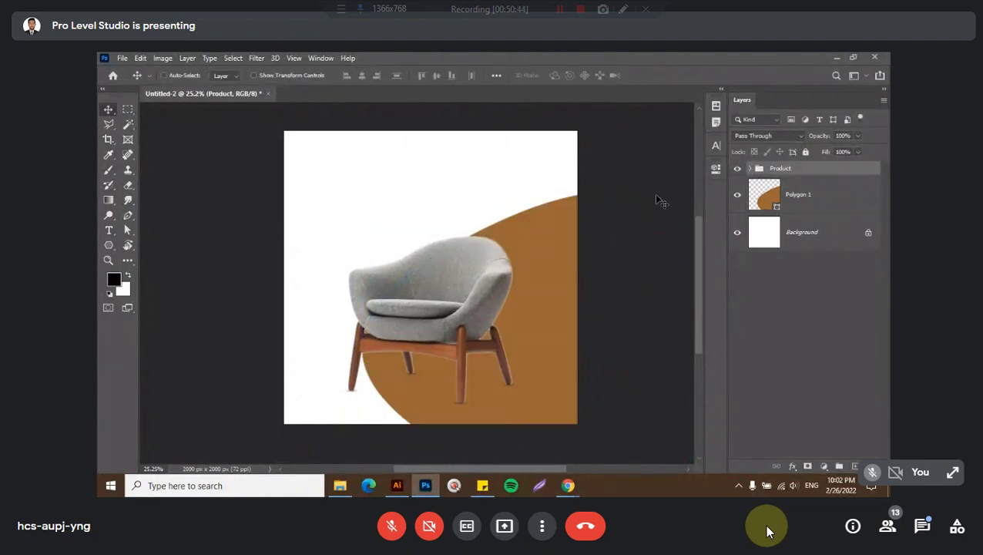
mouse_move(454, 304)
mouse_down()
mouse_move(487, 303)
mouse_move(528, 281)
mouse_move(459, 293)
mouse_move(461, 308)
mouse_move(459, 294)
mouse_up()
Duplicate the brown blob, mirror the copy into the top-left corner, then delete both blob layers
click(774, 213)
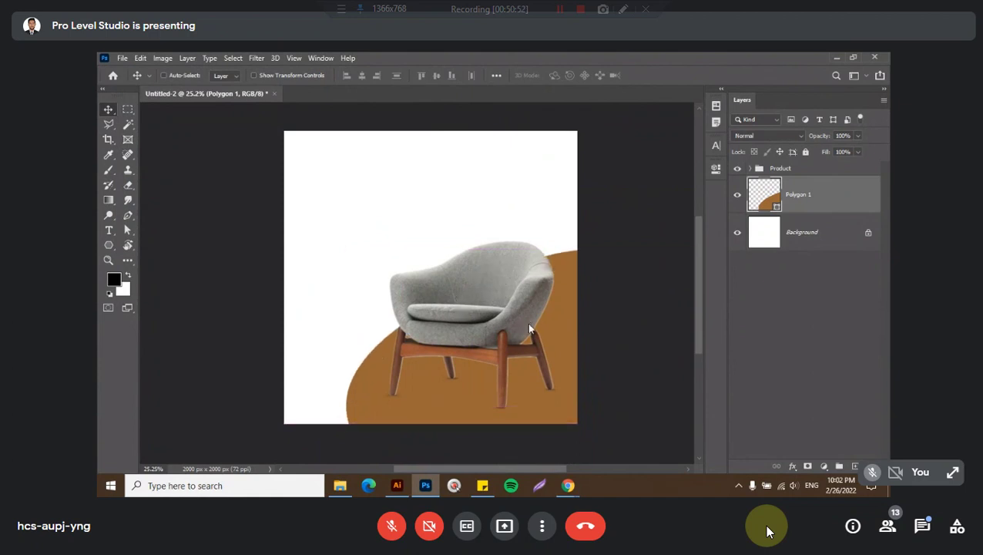
mouse_move(527, 323)
mouse_down()
mouse_move(429, 199)
mouse_move(434, 211)
mouse_up()
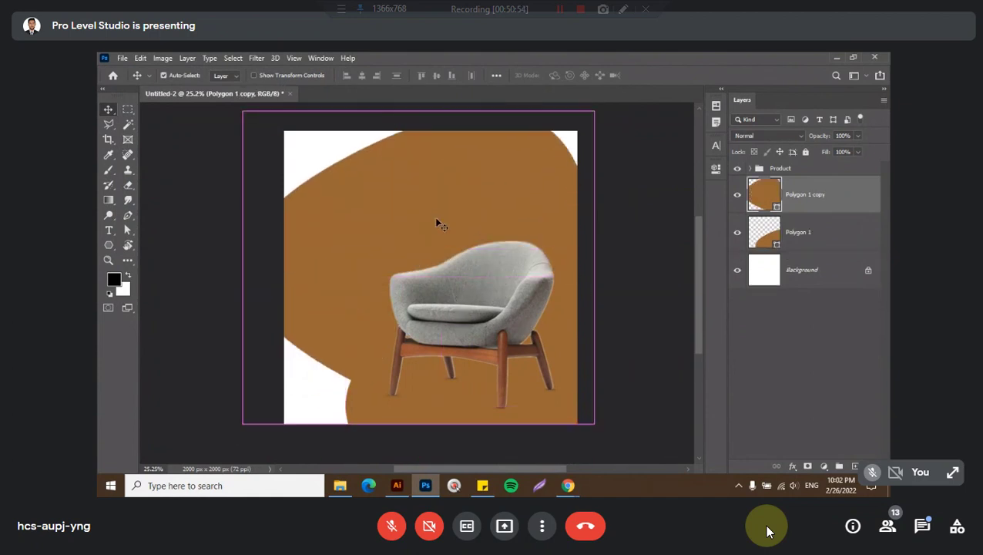
key(ctrl+t)
right_click(434, 217)
click(473, 416)
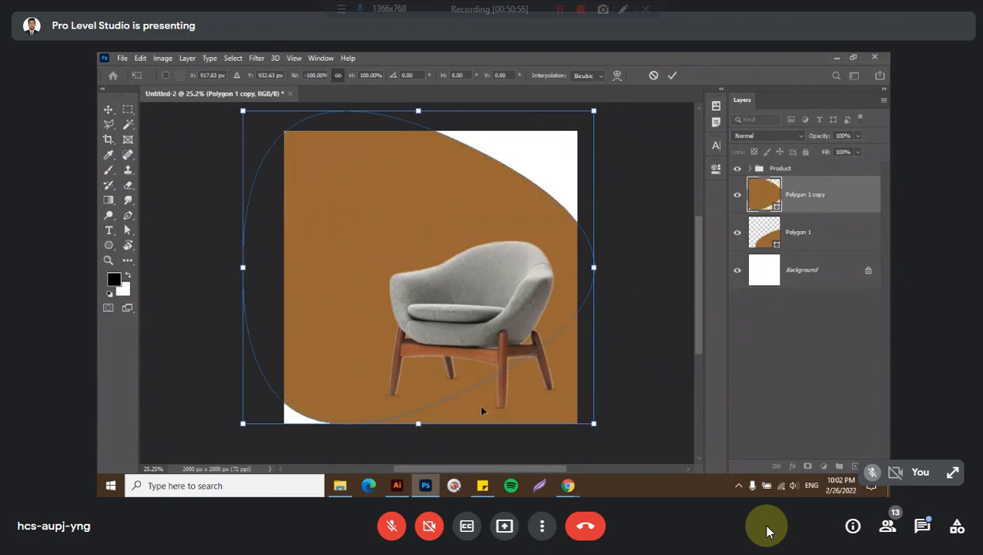
key(Return)
mouse_move(479, 404)
mouse_down()
mouse_move(287, 144)
mouse_move(303, 163)
mouse_up()
scroll(308, 166, up, 1)
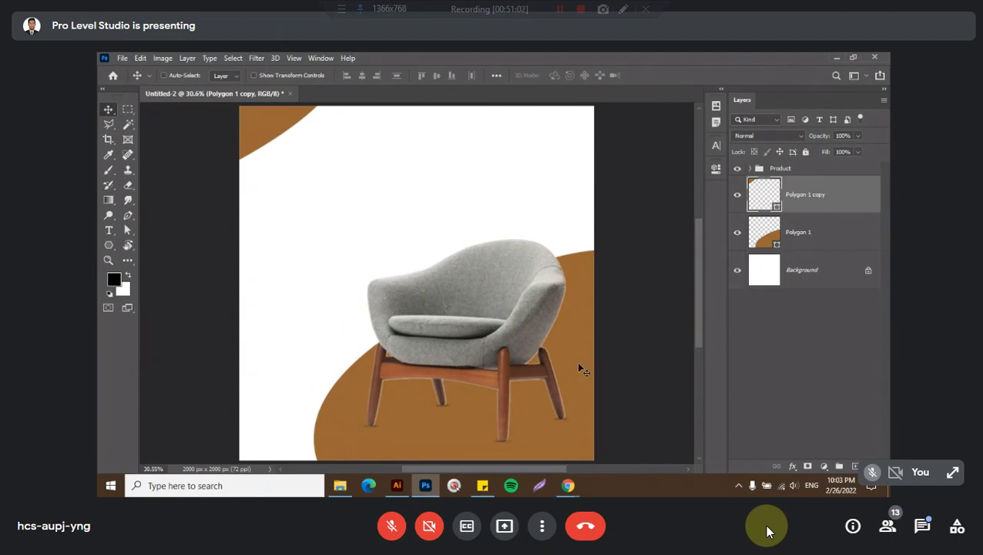
key(ctrl+z)
key(ctrl+z)
key(ctrl+z)
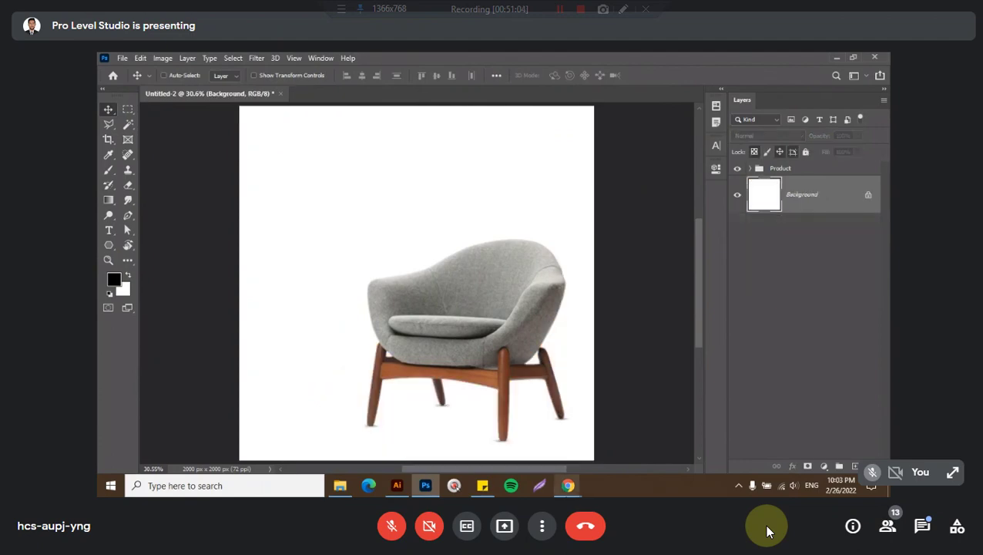
Close the enlarged furniture banner preview and scroll back to the top of the results
click(459, 436)
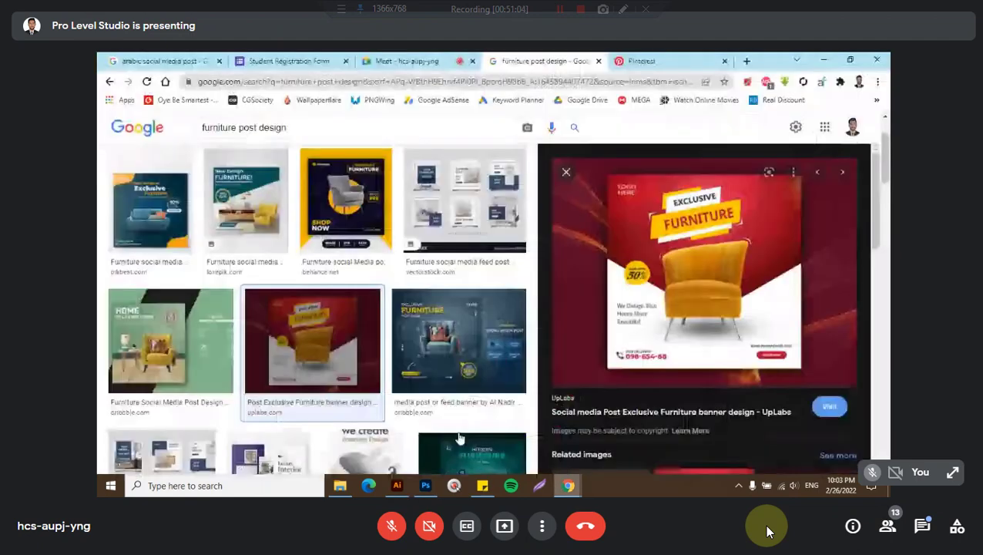
click(565, 171)
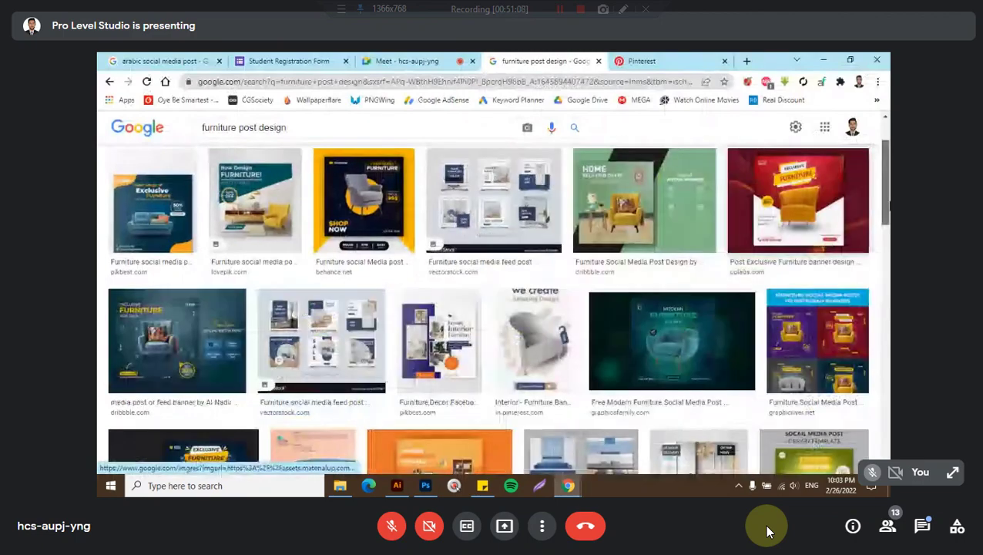
scroll(617, 347, up, 1)
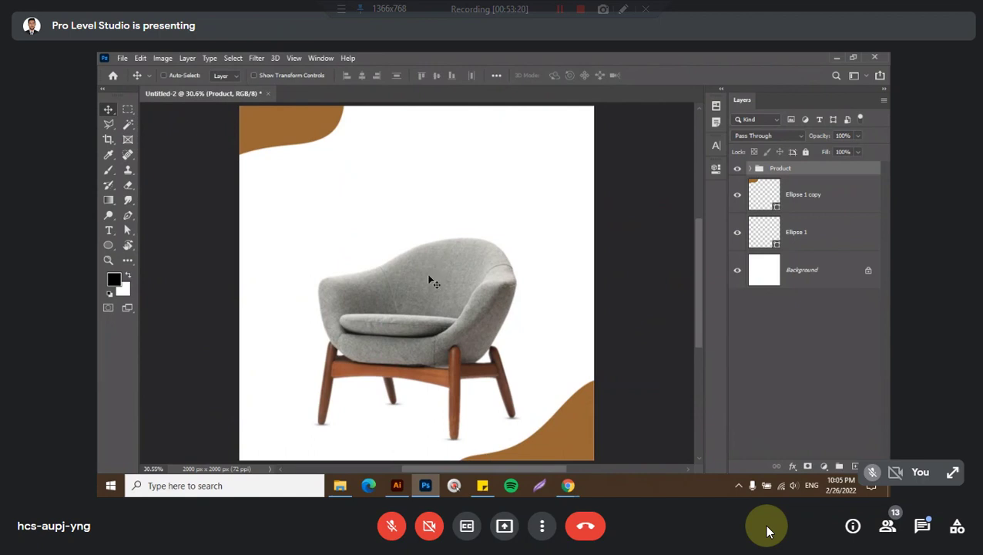
Nudge the chair slightly lower and push the top-left blob further into the corner
drag(429, 279, 428, 291)
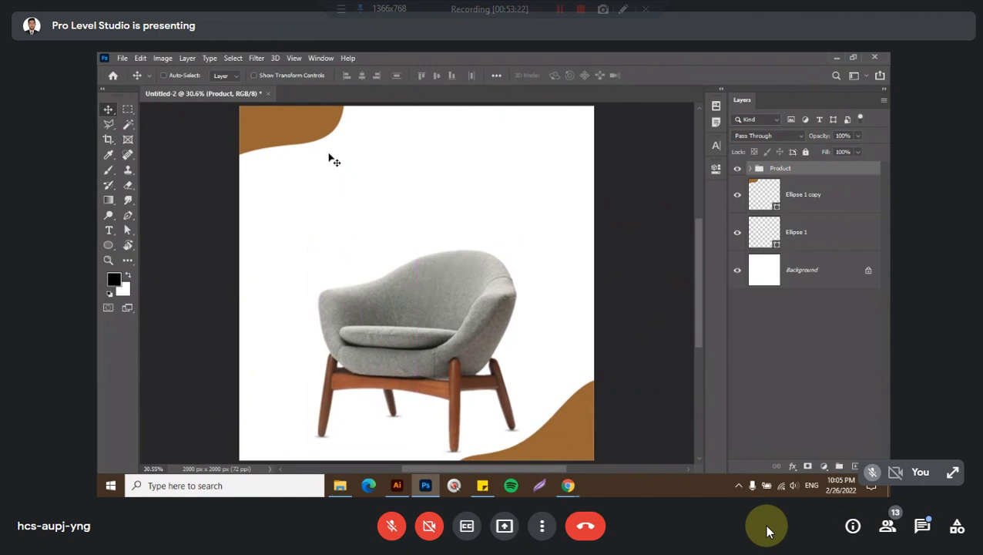
click(805, 196)
drag(467, 182, 436, 177)
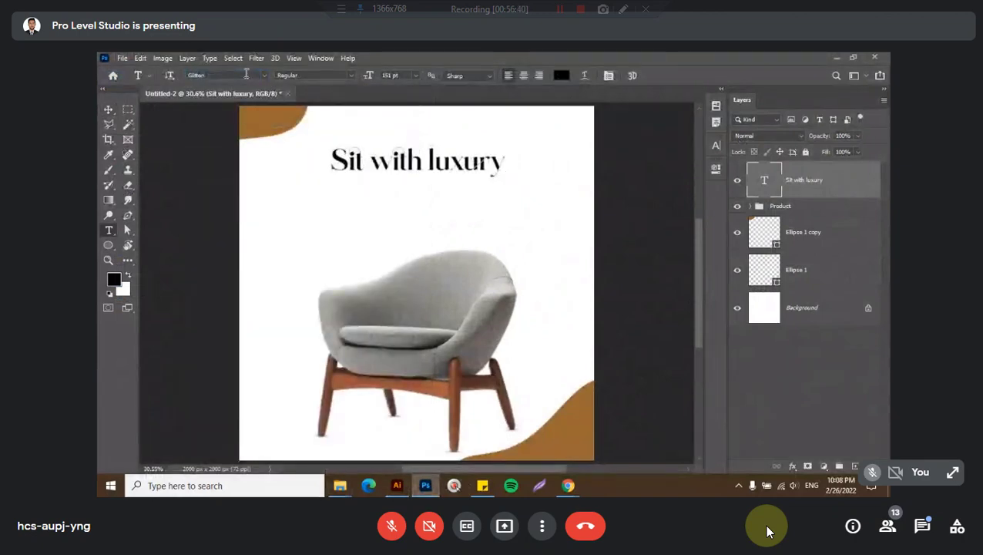
key(v)
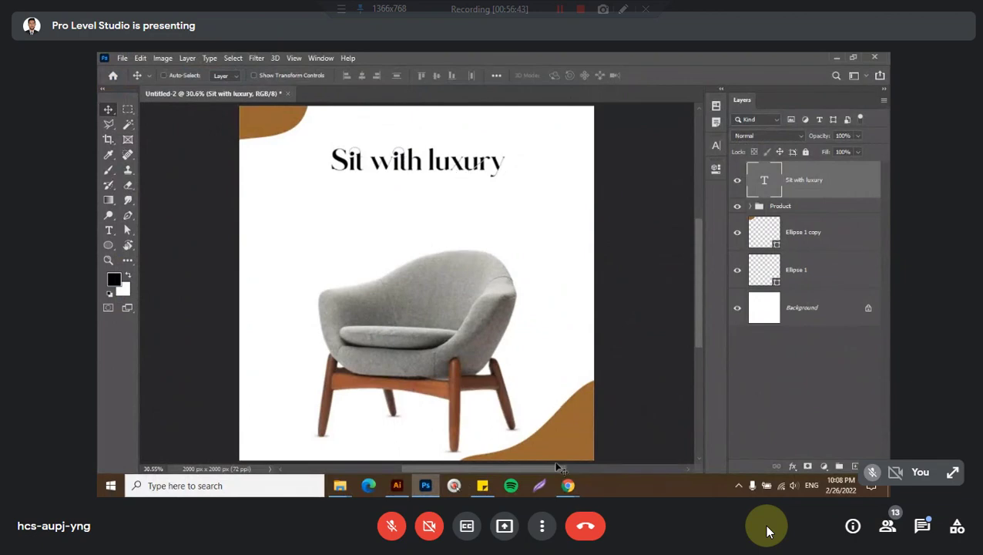
mouse_move(567, 486)
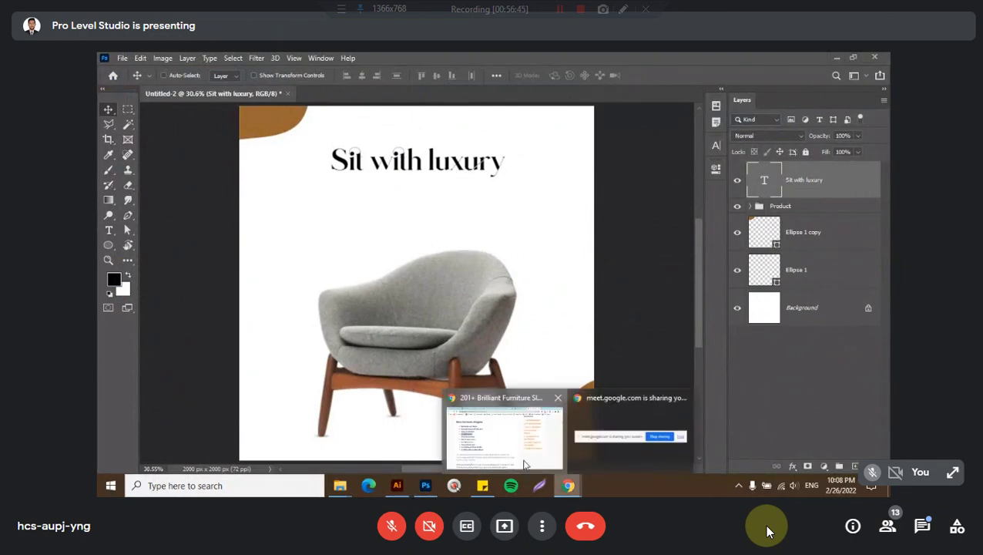
Check the 'furniture post design' image results, then return to the Photoshop chair canvas
click(524, 464)
click(437, 59)
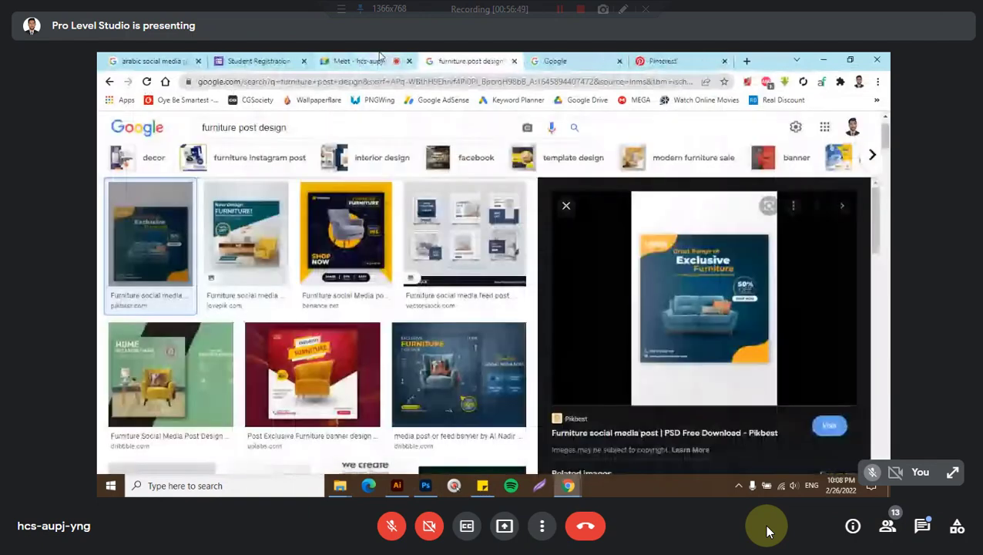
click(379, 60)
click(425, 486)
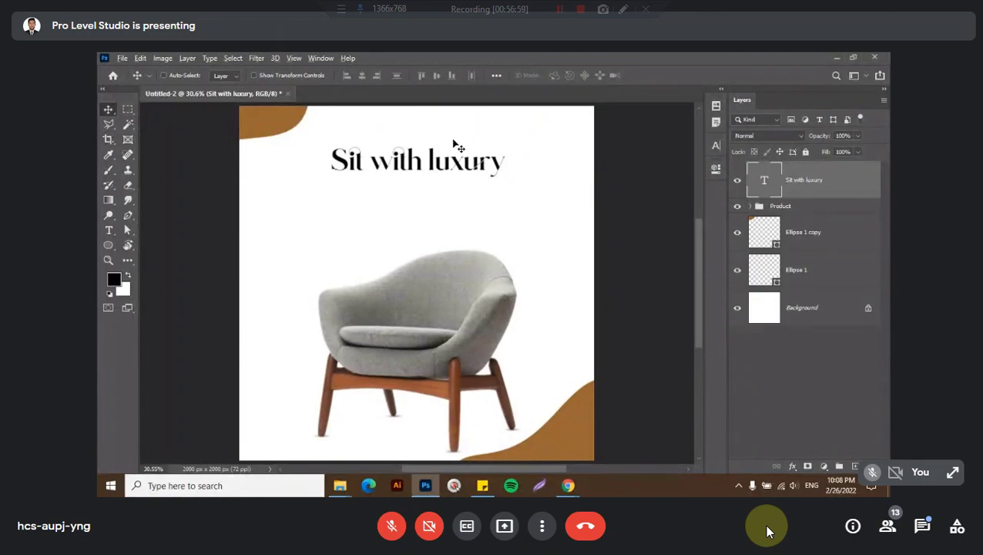
scroll(455, 146, up, 3)
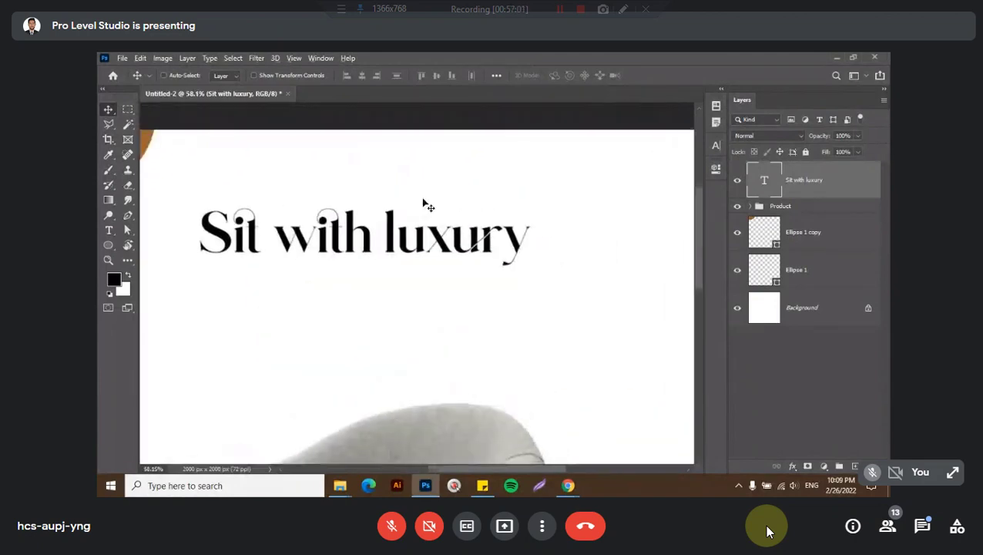
scroll(425, 204, down, 1)
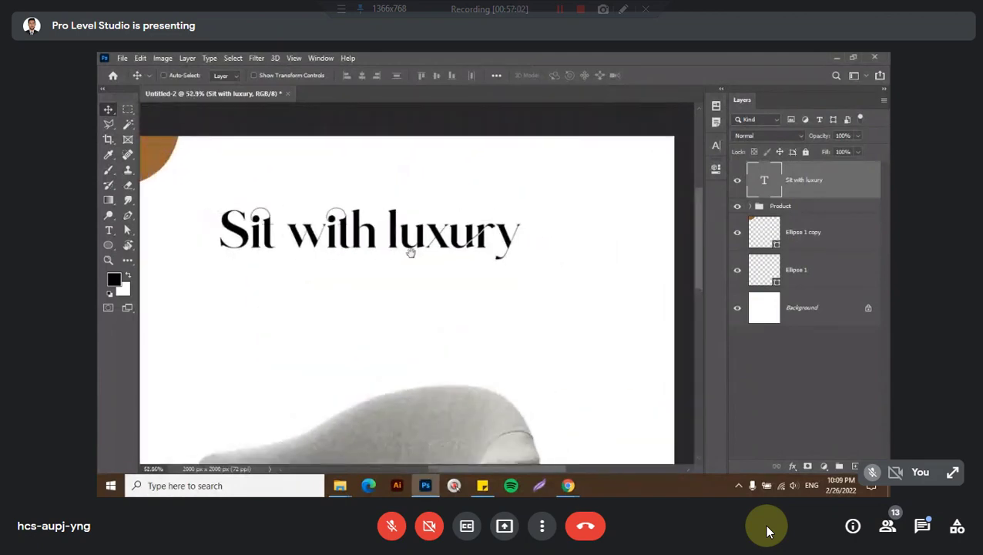
click(716, 146)
click(619, 225)
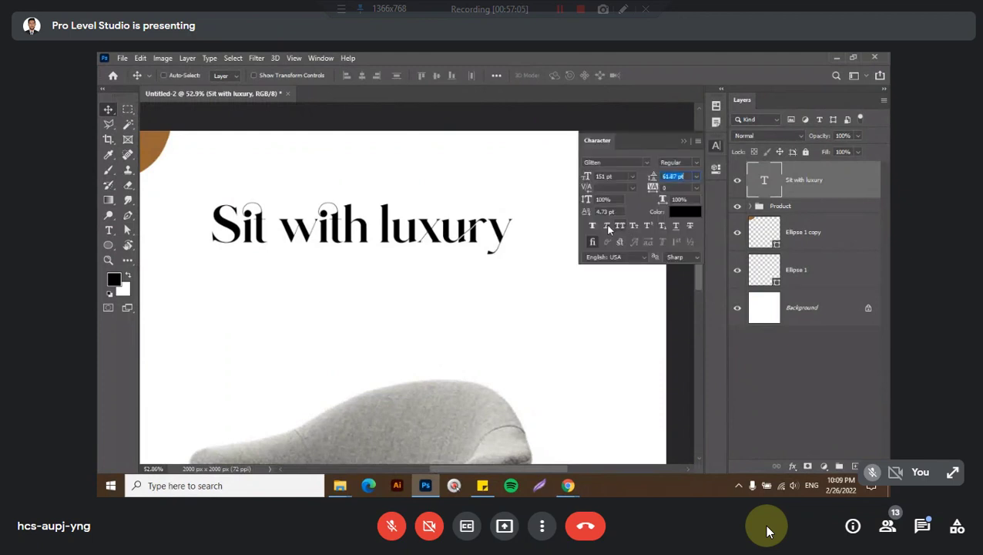
click(716, 146)
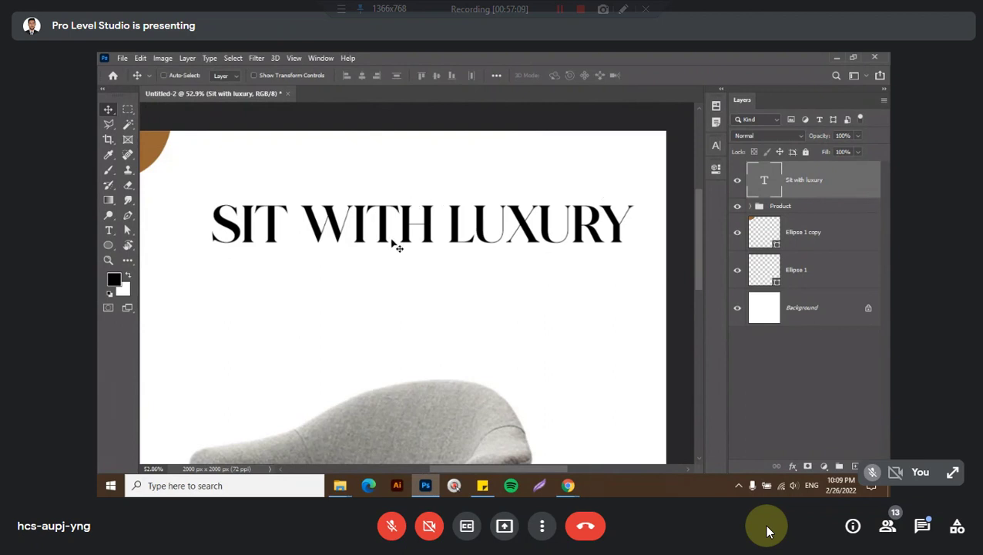
click(717, 145)
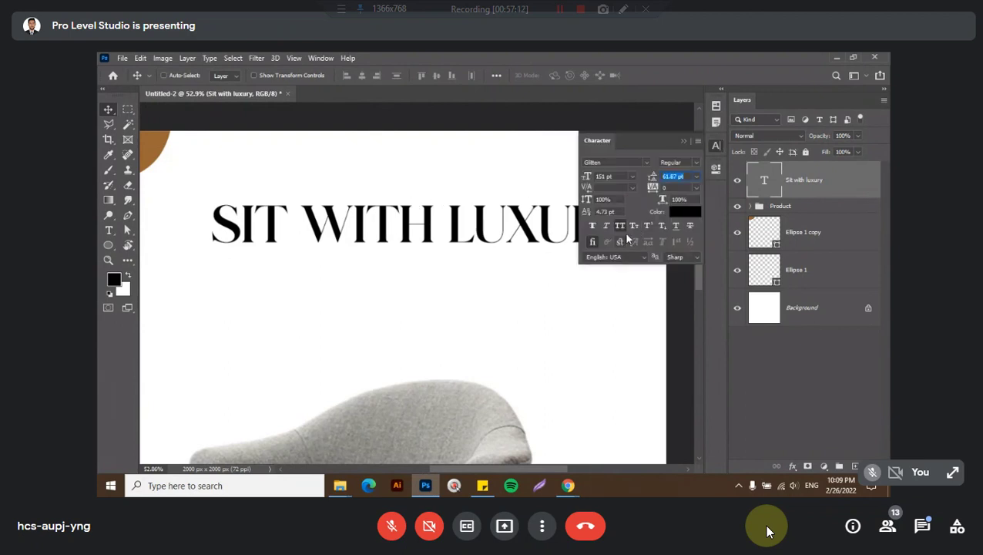
key(ctrl+shift+k)
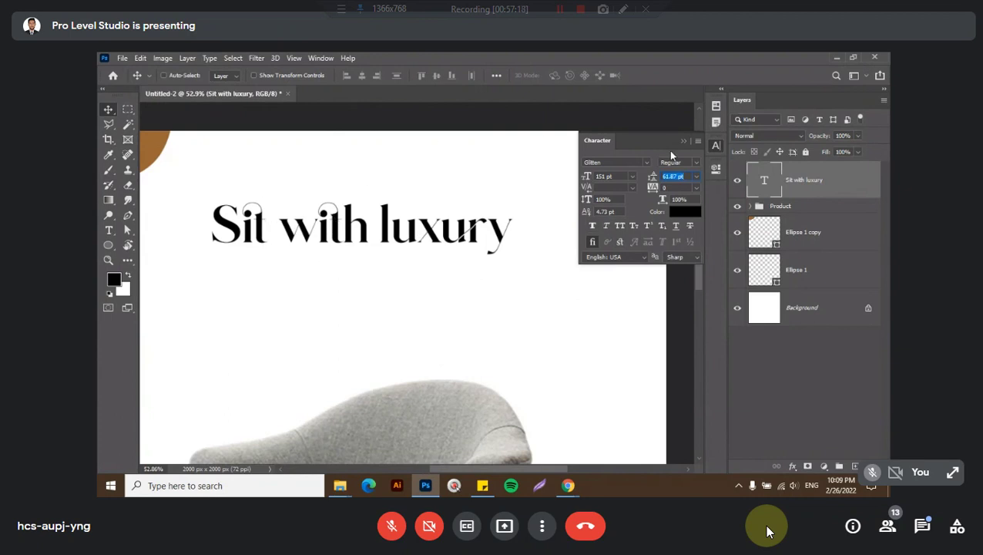
click(717, 149)
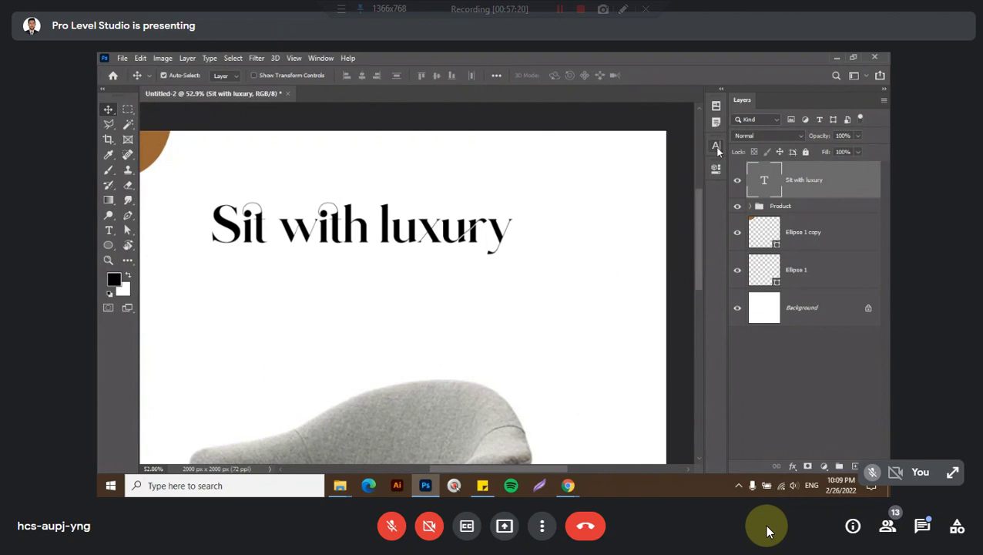
Fit the canvas in the window and centre the headline horizontally on it
key(ctrl+0)
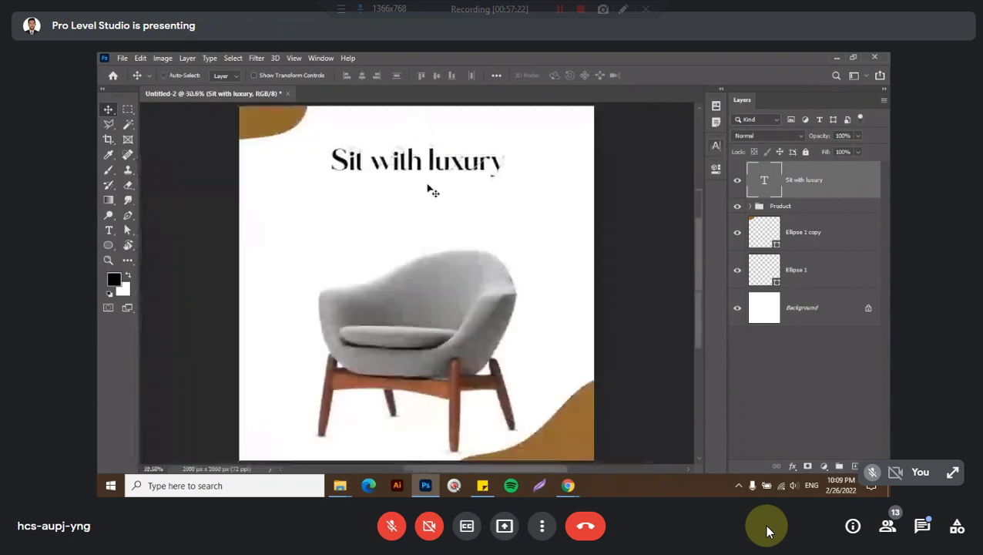
key(ctrl+a)
click(362, 75)
key(ctrl+d)
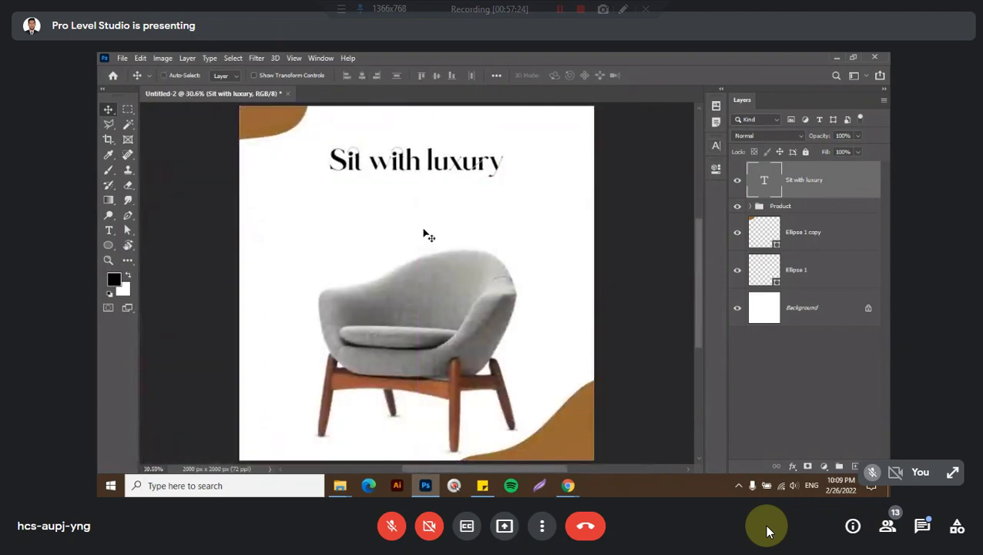
Delete 'Sit with', capitalise the L of Luxury, and recentre the word horizontally
key(t)
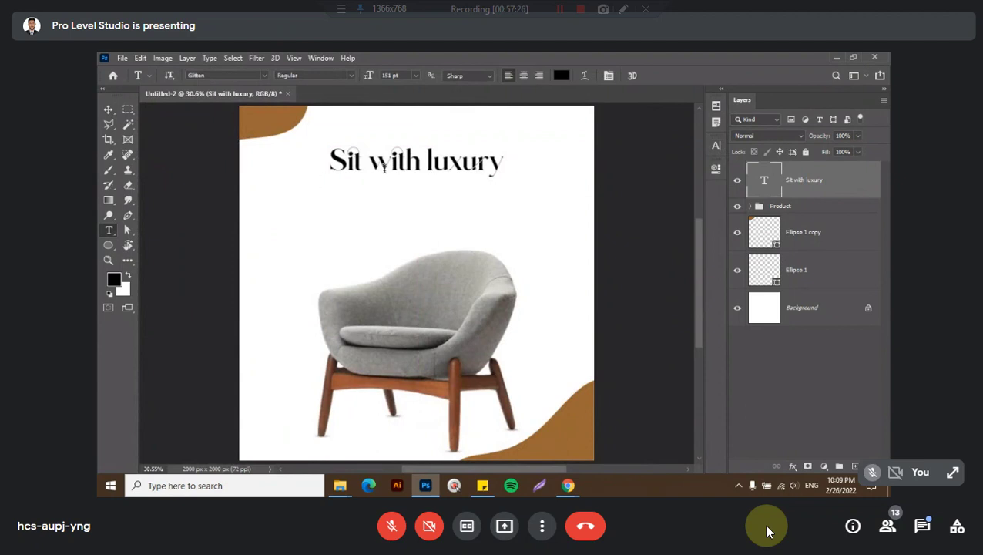
drag(423, 161, 331, 163)
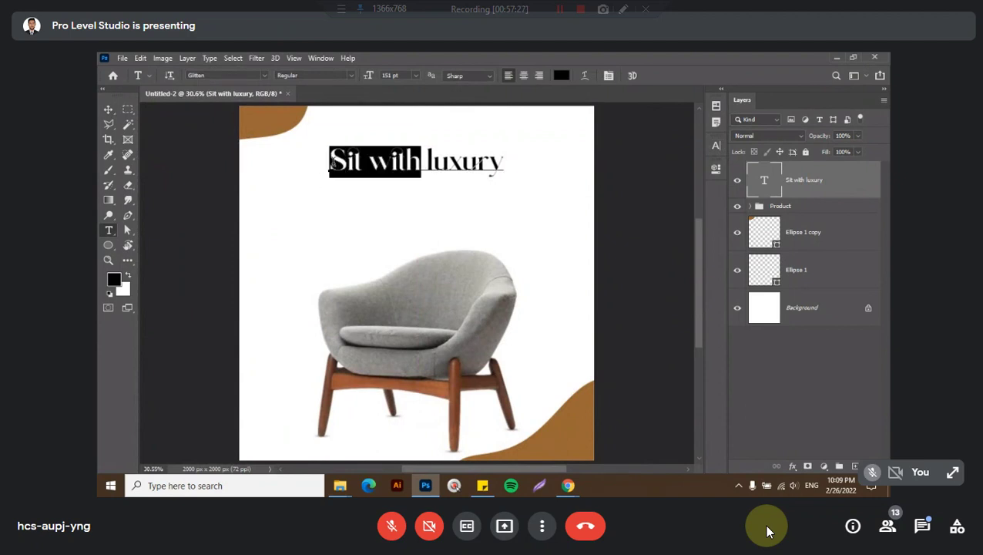
key(BackSpace)
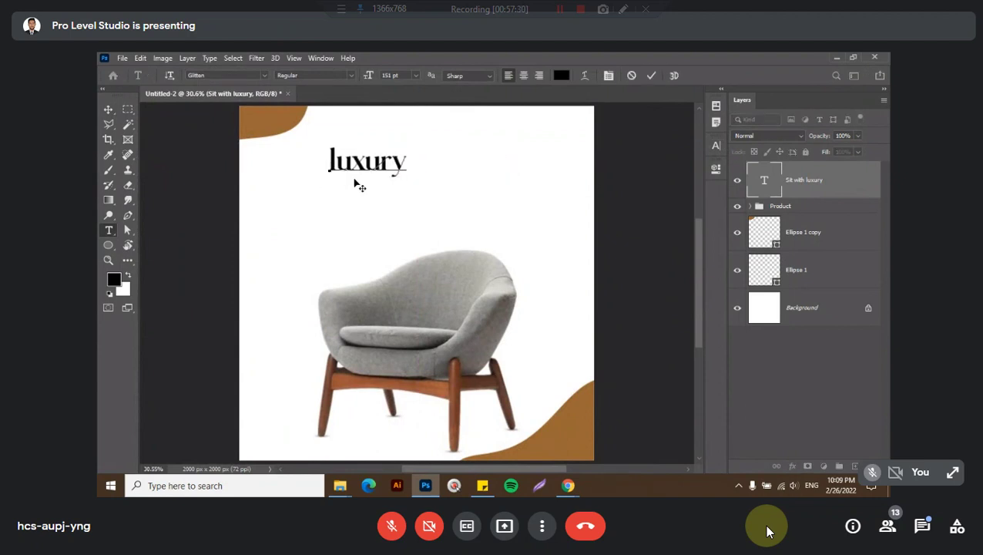
key(shift+Right)
text(L)
key(ctrl+Return)
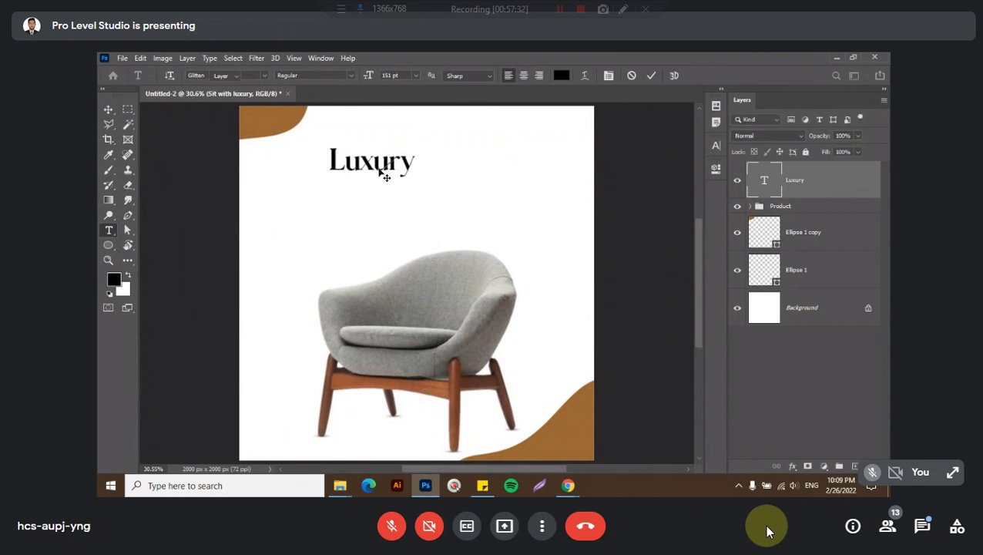
key(v)
click(362, 74)
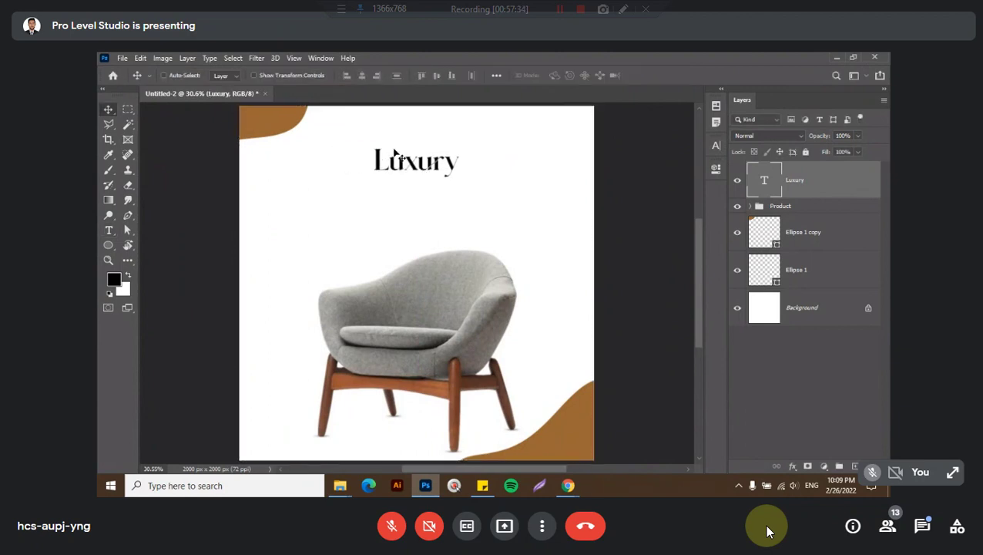
Move Luxury slightly lower and scale it up to about 175%
drag(400, 159, 490, 199)
key(ctrl+t)
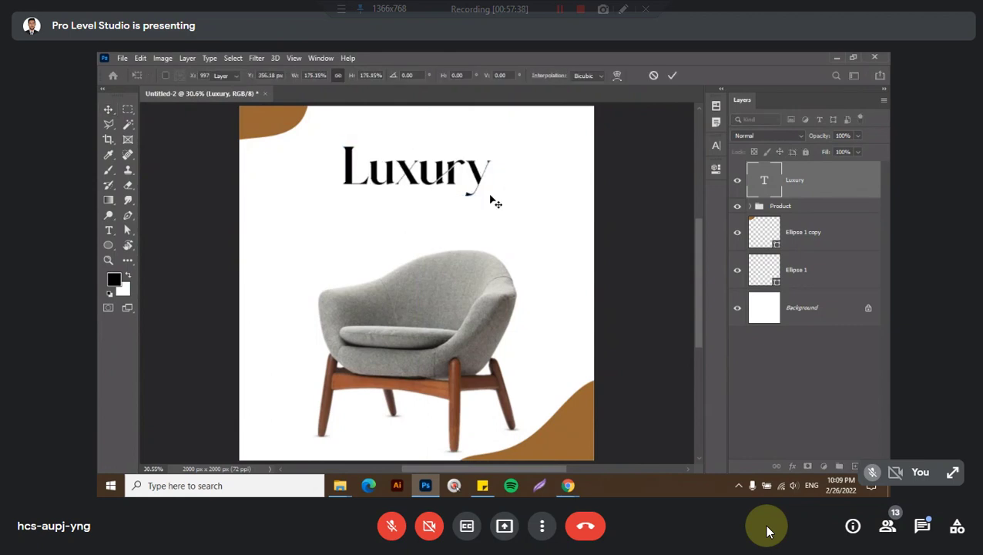
key(Return)
Duplicate Luxury below the original and select all of the copy's text
scroll(402, 165, up, 3)
drag(411, 165, 406, 337)
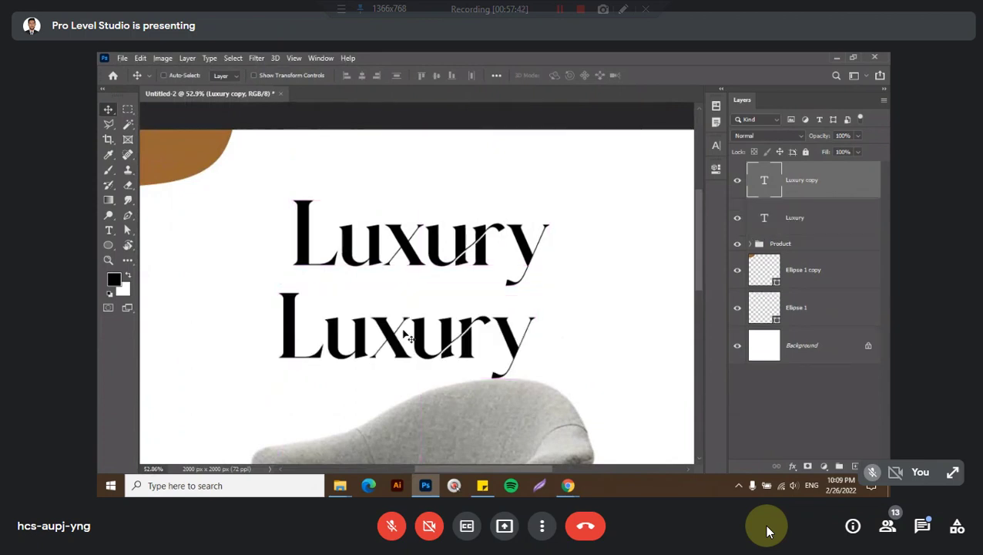
key(t)
click(406, 337)
key(ctrl+a)
Retype the copy as 'Sit with', shrink it to 132.24 pt, and place it above Luxury
text(Sit with)
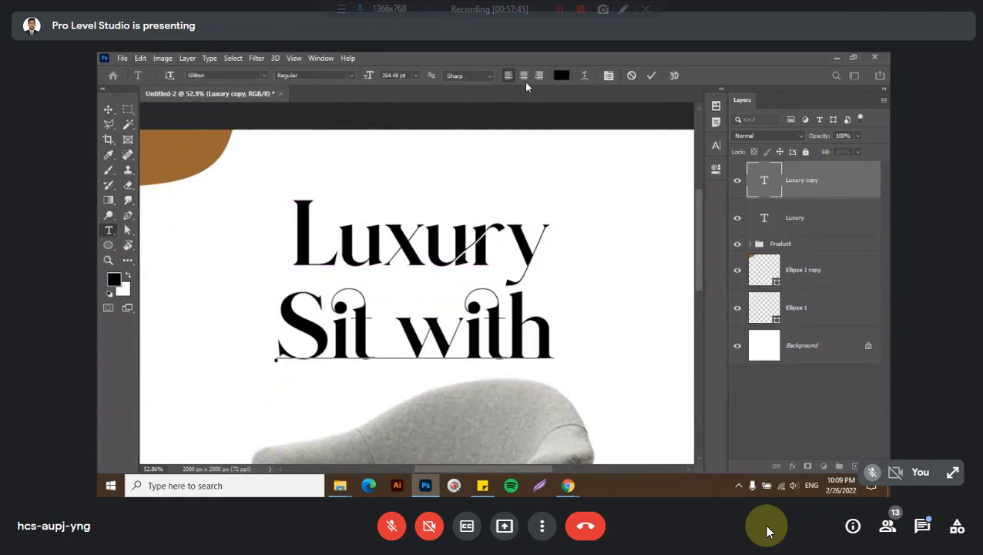
key(ctrl+a)
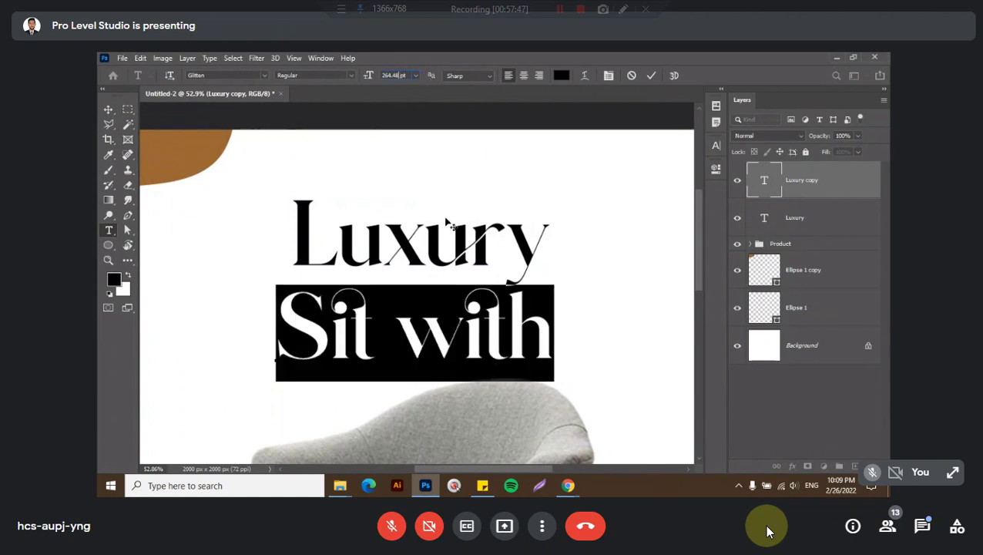
text(132.24)
key(ctrl+Return)
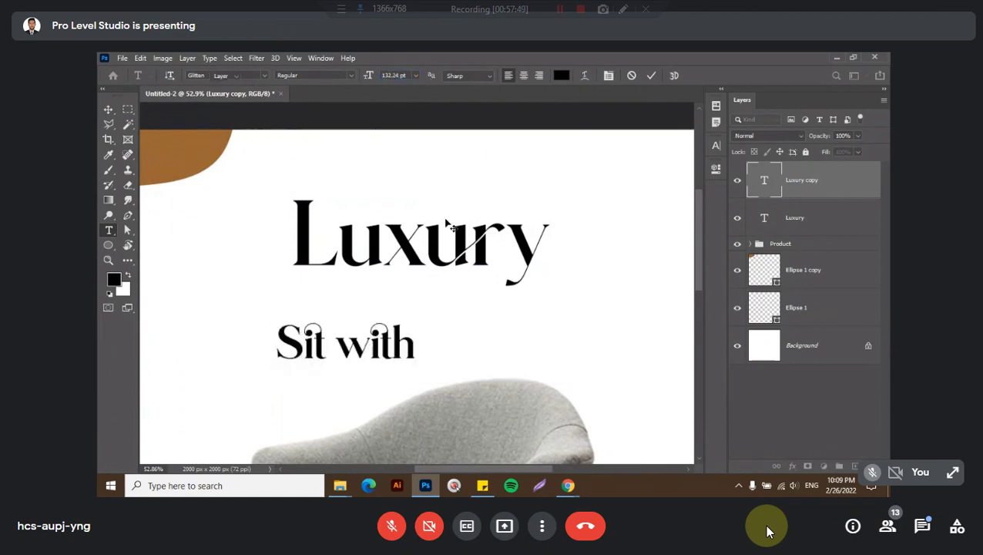
key(v)
mouse_move(368, 341)
mouse_down()
mouse_move(389, 199)
mouse_move(396, 208)
mouse_up()
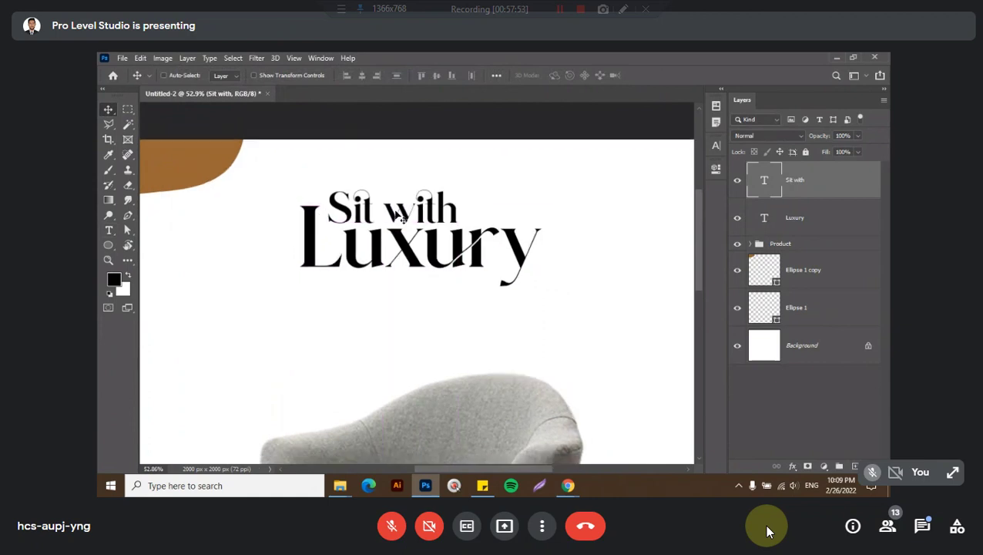
key(ctrl+0)
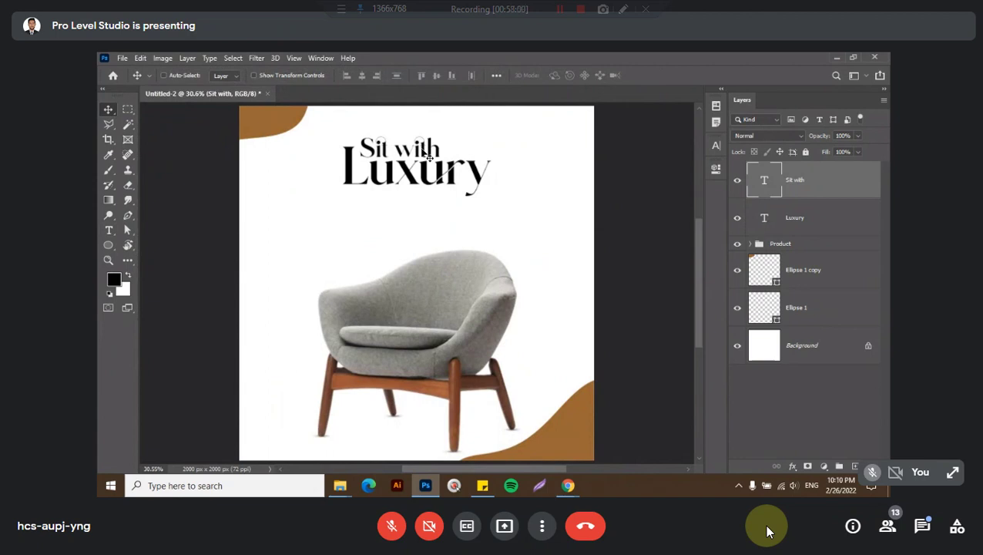
Change the 'Sit with' font to Lato Bold
double_click(429, 158)
click(245, 75)
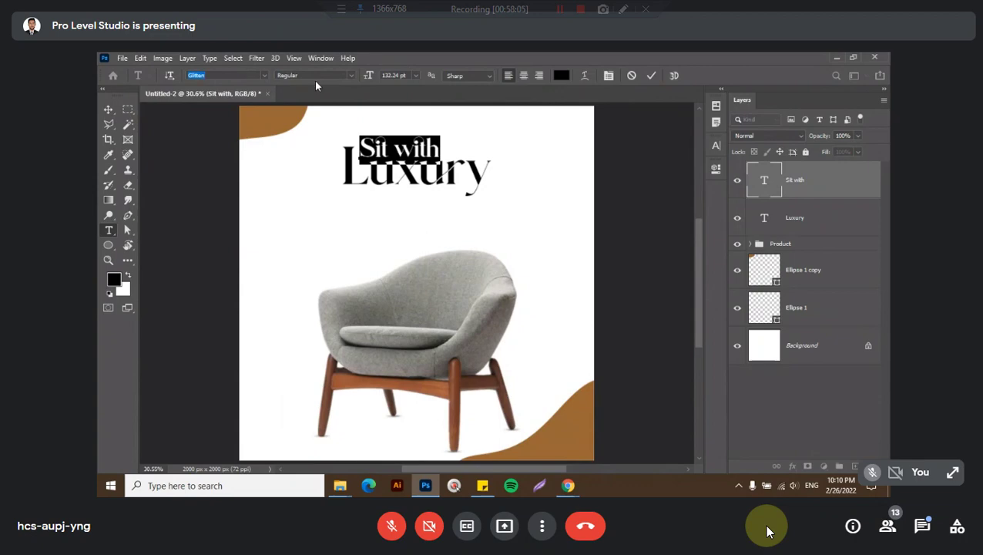
text(Lato)
click(238, 156)
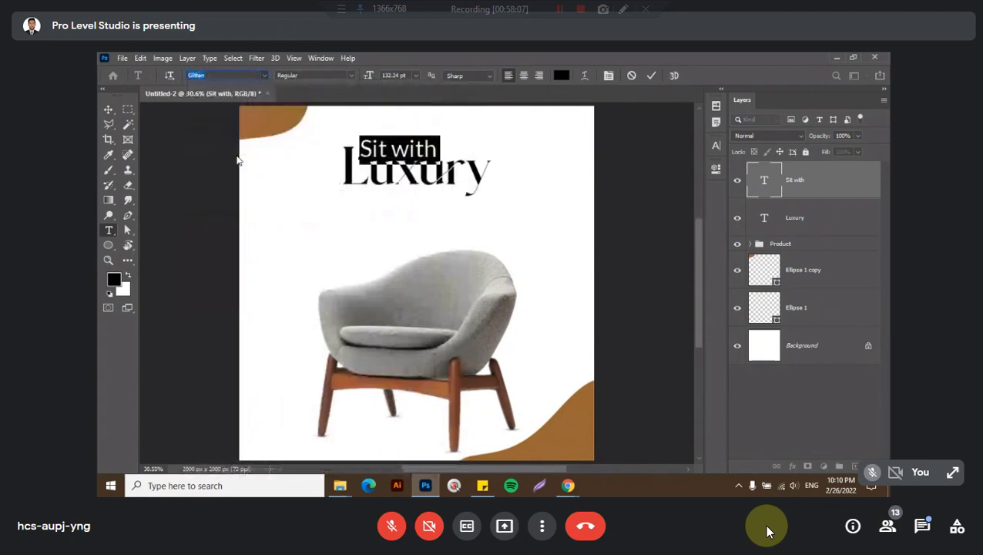
click(349, 75)
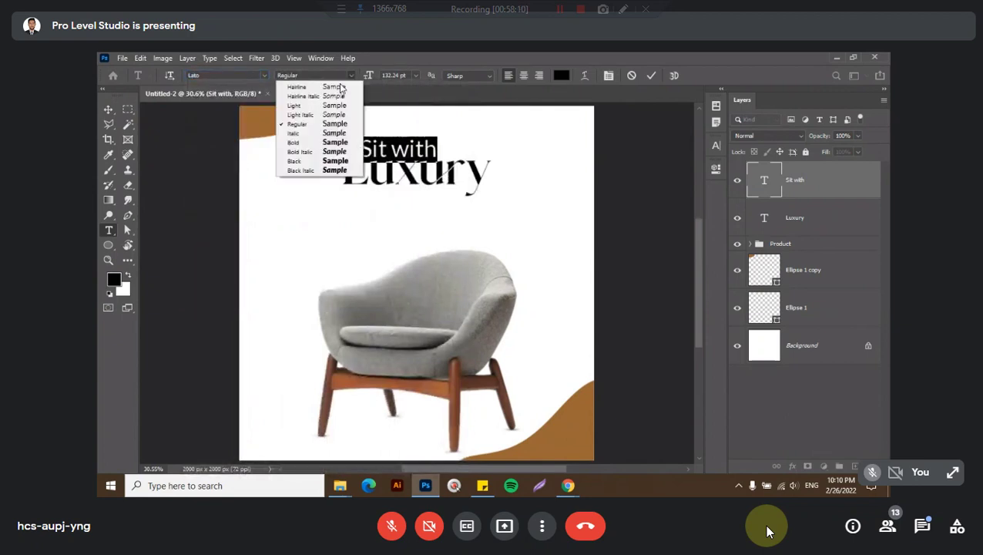
click(308, 151)
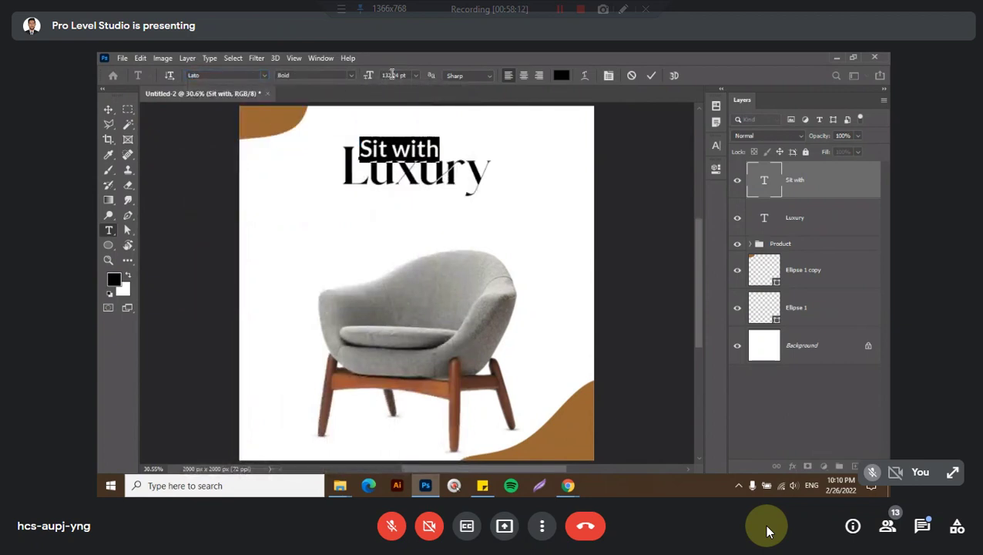
Set the 'Sit with' font size to 115 pt, then 103 pt, and commit the text
click(393, 75)
text(115)
key(Return)
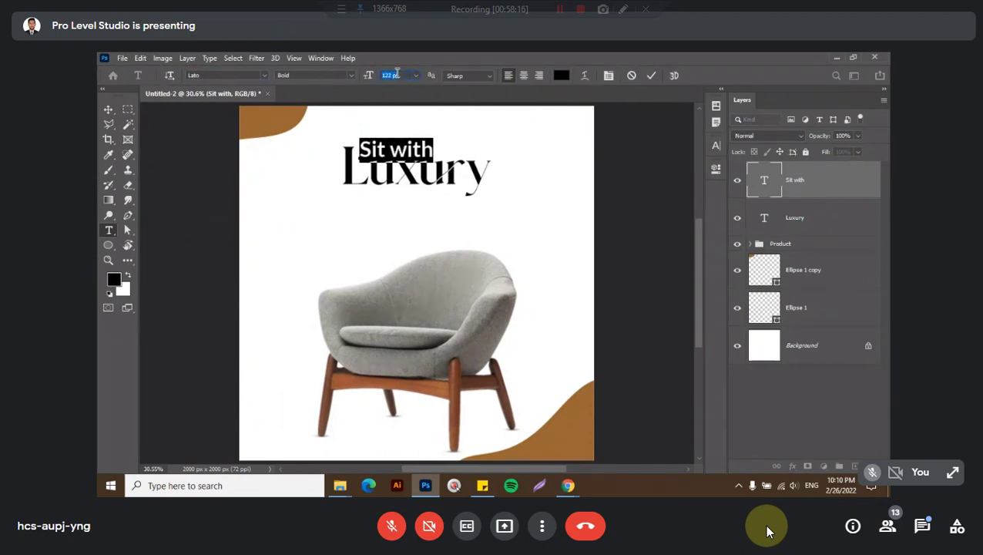
text(103)
key(Return)
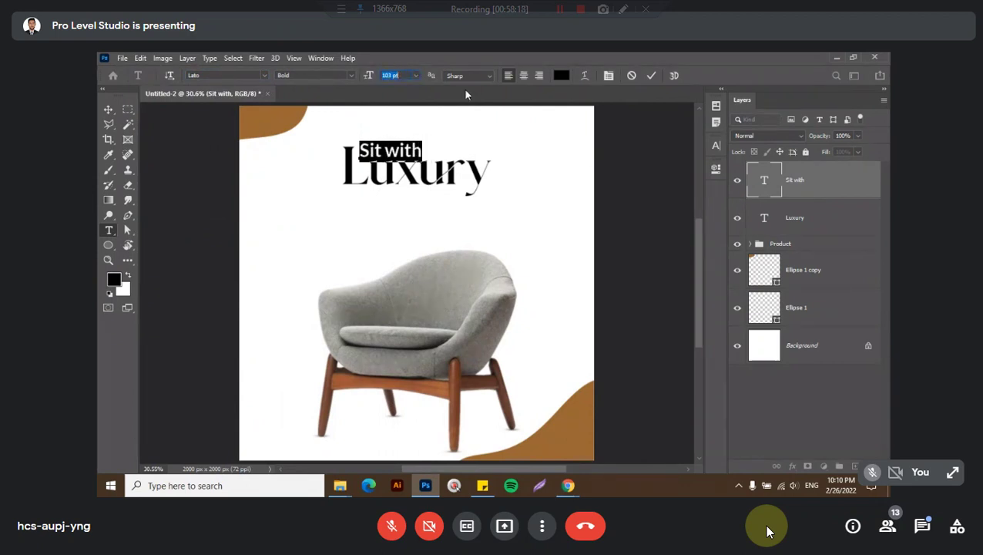
click(653, 76)
Show the rulers and place a horizontal guide along the top of 'Luxury'
key(v)
scroll(378, 122, up, 2)
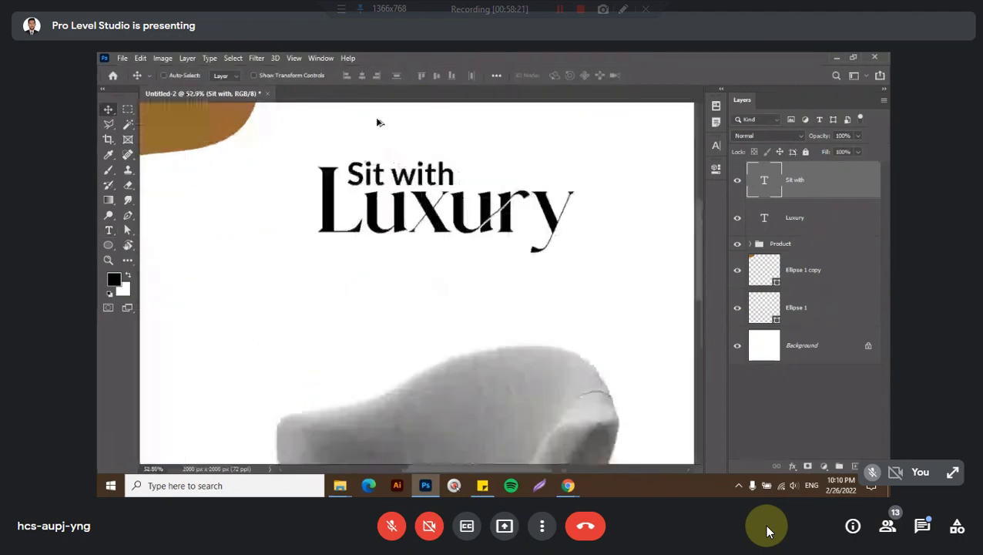
scroll(377, 121, up, 2)
click(406, 169)
key(ctrl+r)
drag(406, 108, 406, 202)
drag(469, 208, 468, 212)
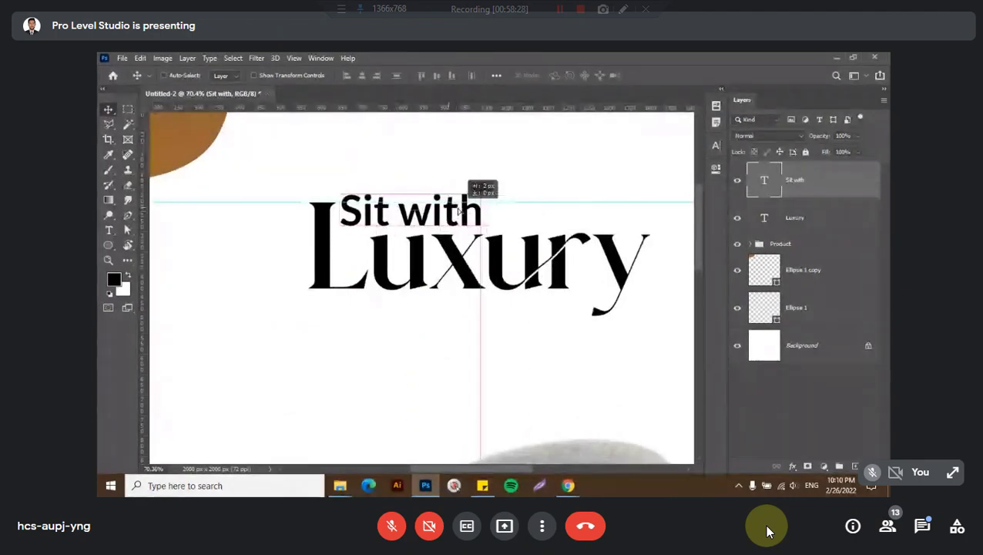
Scale 'Sit with' down and move it up just above 'Luxury'
key(ctrl+t)
drag(419, 193, 488, 197)
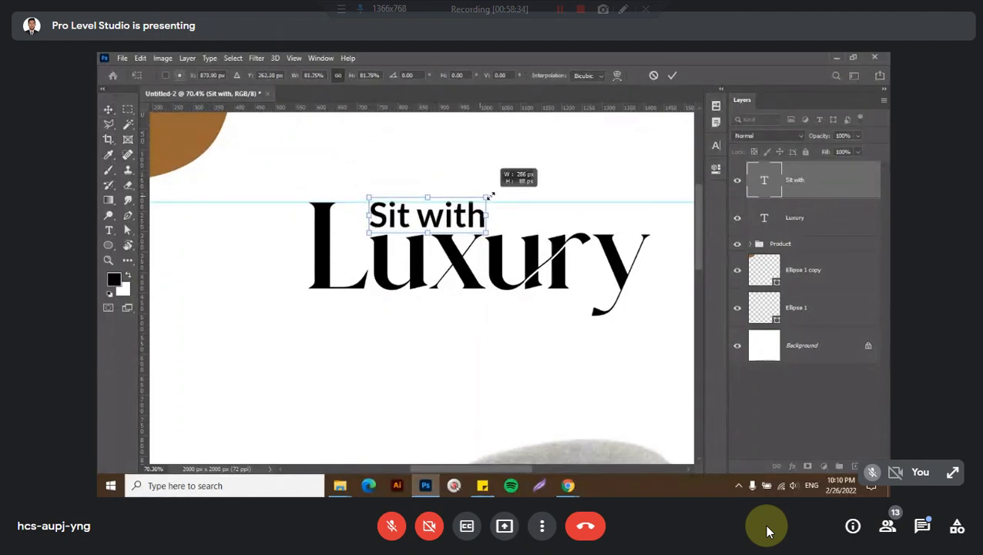
key(Return)
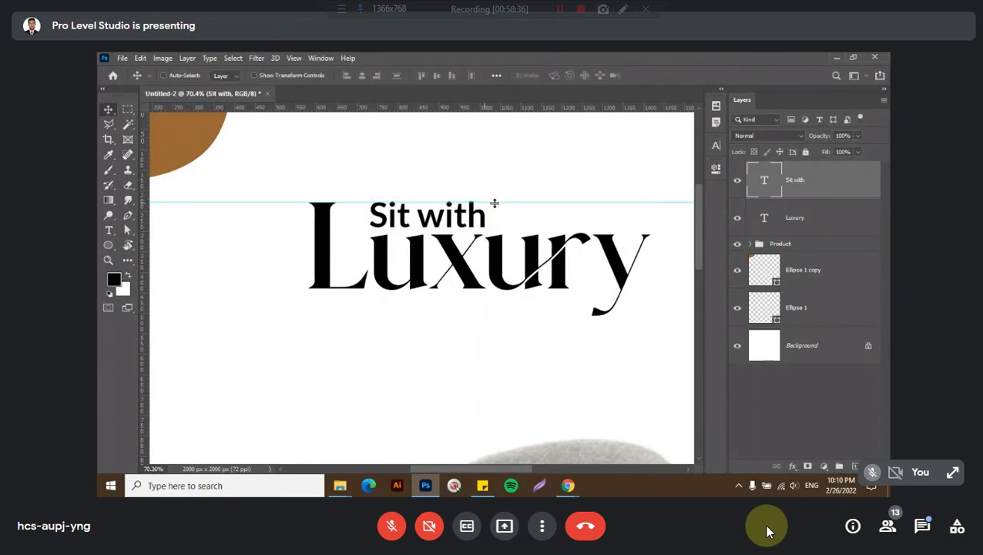
drag(455, 202, 444, 202)
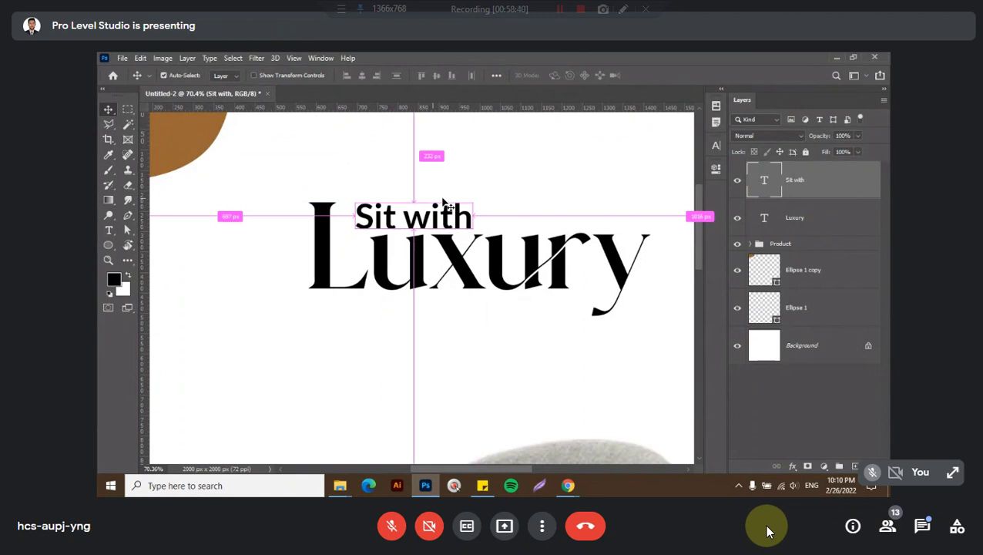
key(ctrl+0)
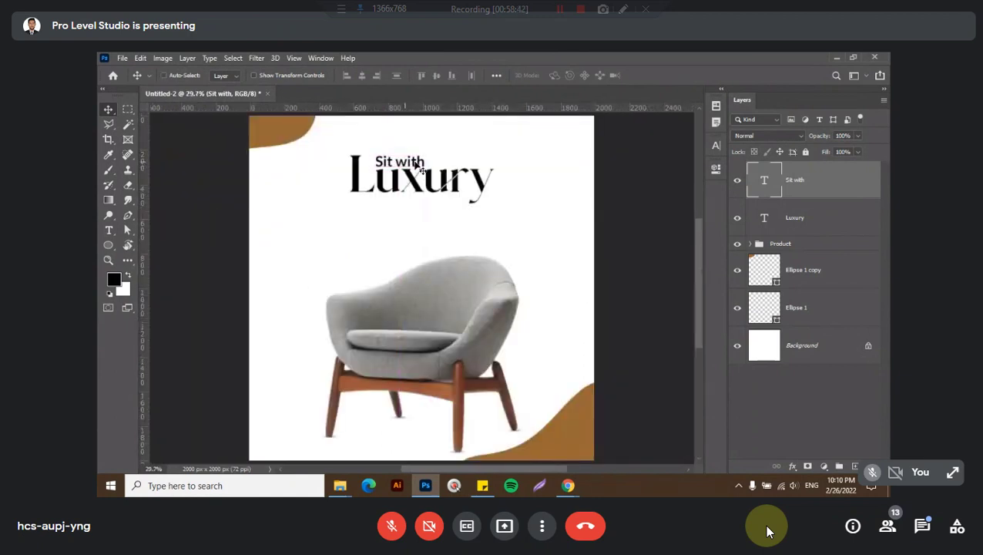
drag(421, 171, 416, 165)
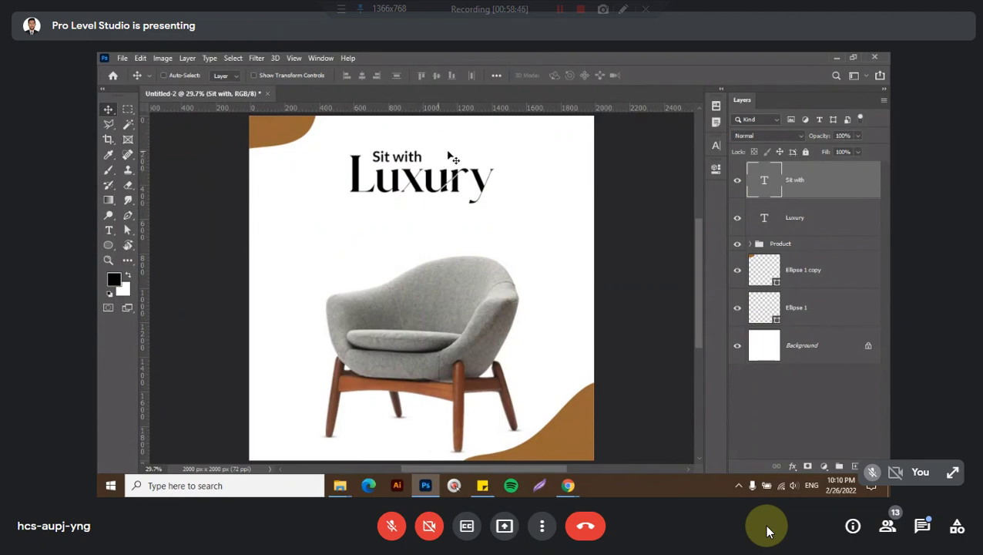
Try 'Sit with' rotated -90° standing beside 'Luxury', then undo the rotation
drag(446, 157, 392, 157)
key(ctrl+t)
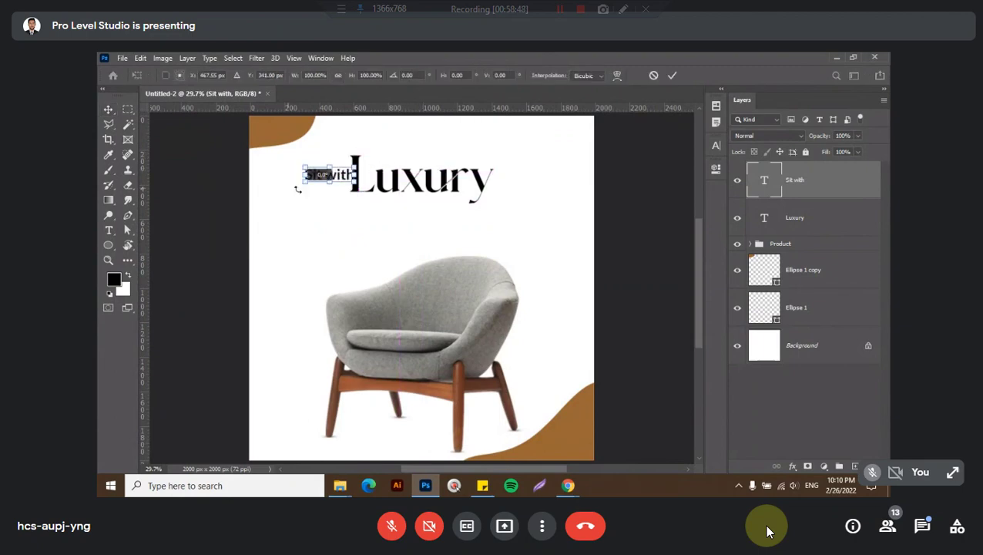
mouse_move(302, 185)
mouse_down()
mouse_move(346, 207)
mouse_move(344, 216)
mouse_up()
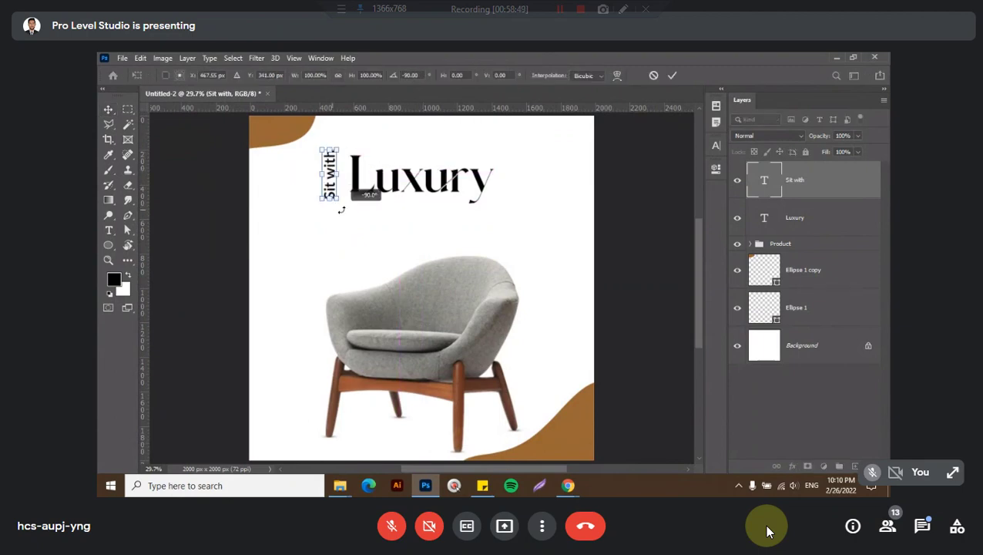
key(Return)
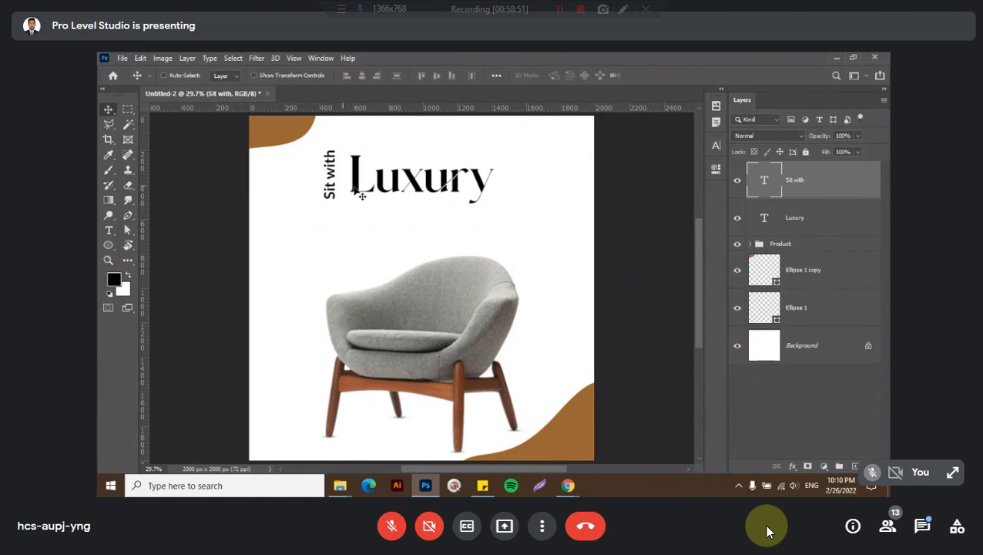
drag(353, 190, 356, 194)
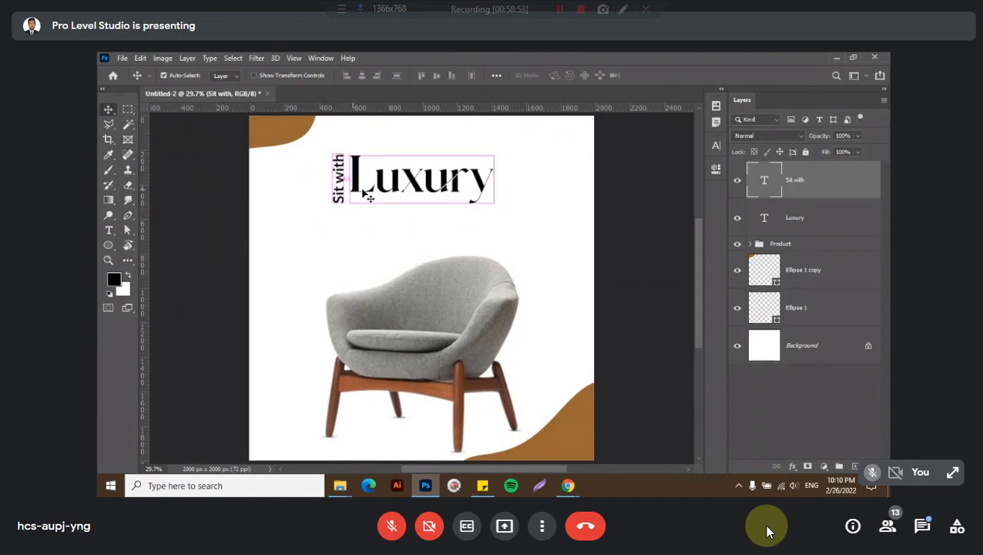
key(ctrl+t)
key(Return)
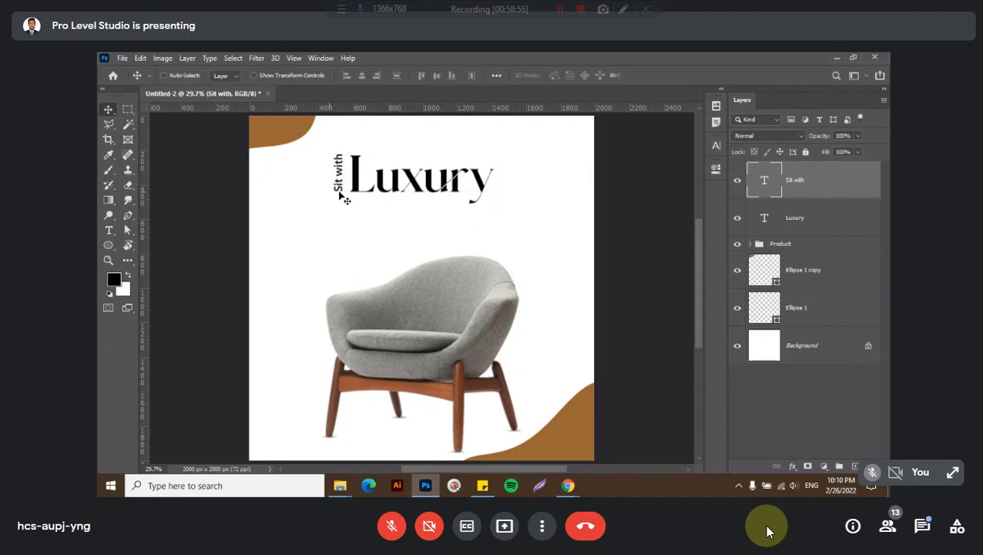
key(ctrl+z)
key(ctrl+z)
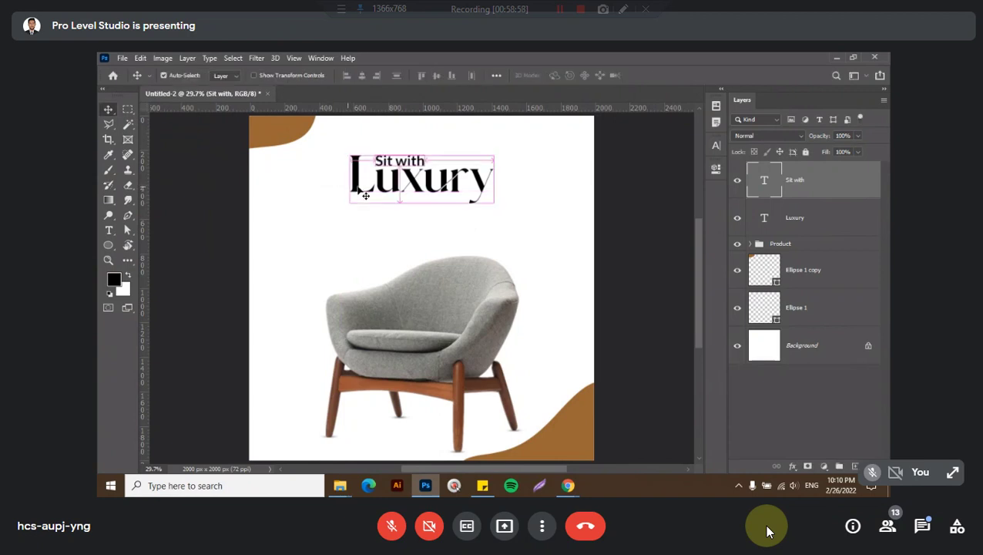
Scale 'Sit with' down and nudge it snugly above 'Luxury', selecting both layers
mouse_move(366, 195)
mouse_down()
mouse_move(544, 187)
mouse_move(520, 197)
mouse_up()
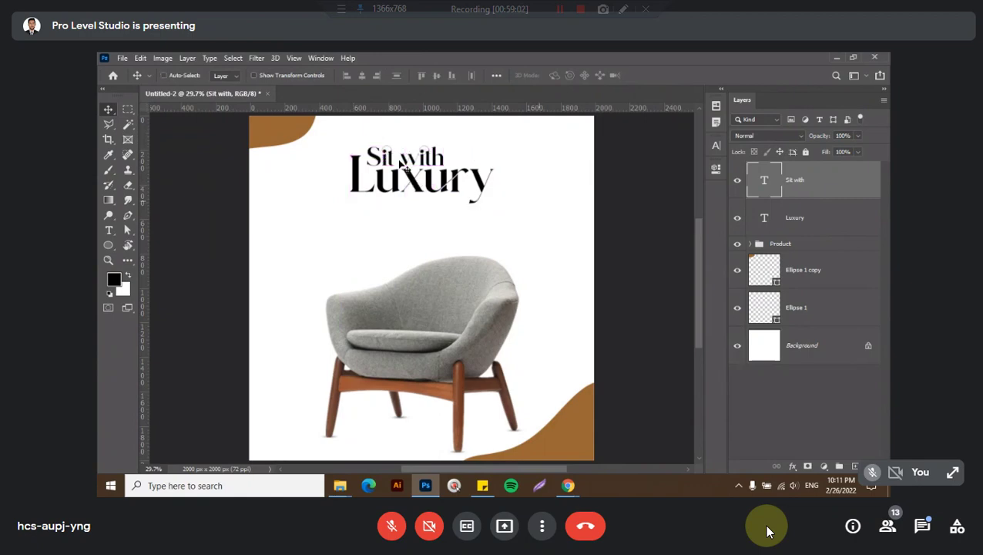
scroll(400, 164, up, 3)
key(ctrl+t)
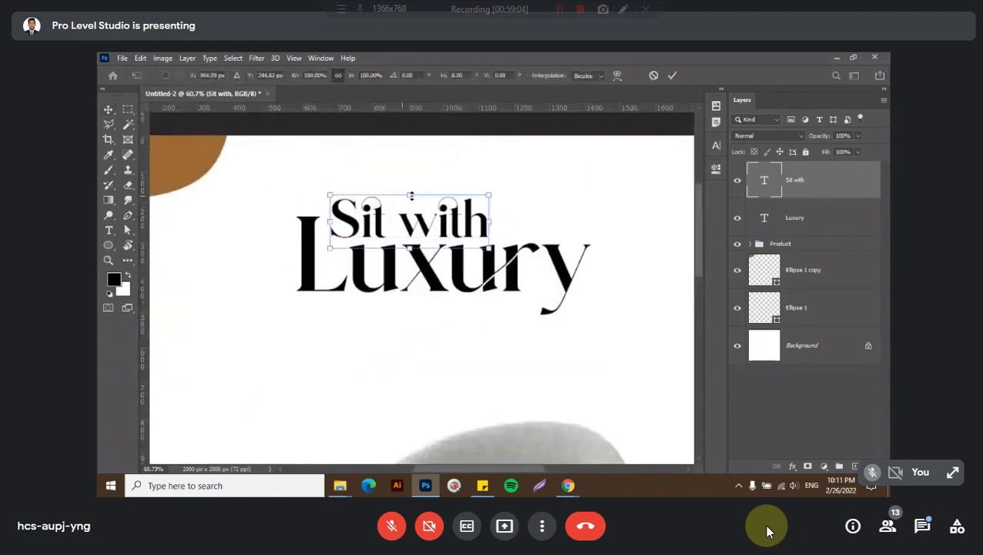
drag(410, 198, 412, 208)
key(Return)
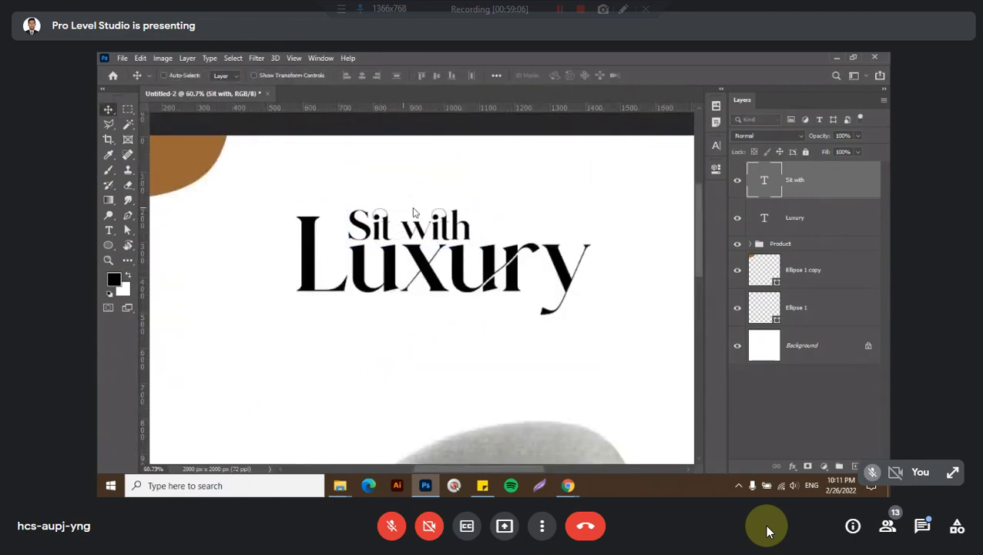
scroll(416, 214, down, 3)
drag(456, 166, 450, 164)
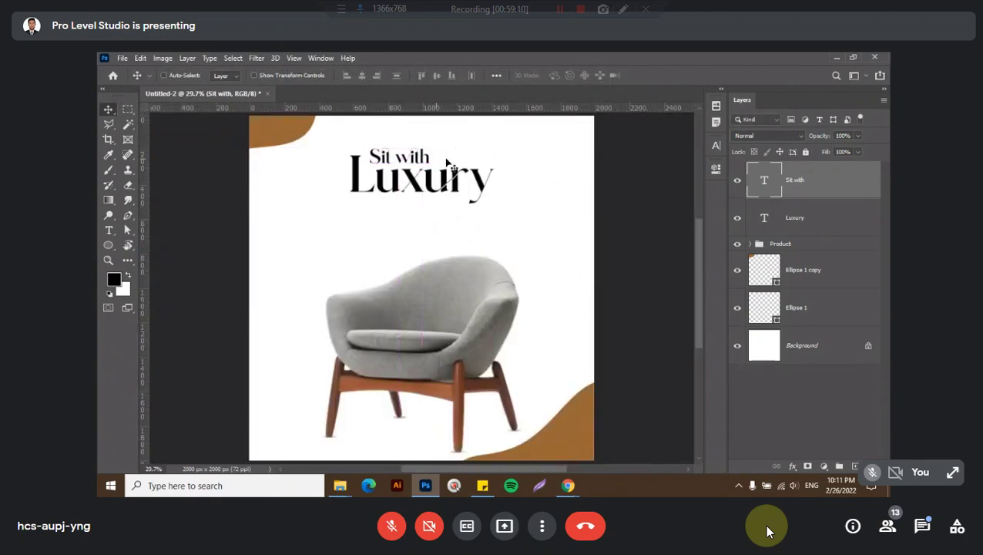
key(Down)
key(Down)
key(Left)
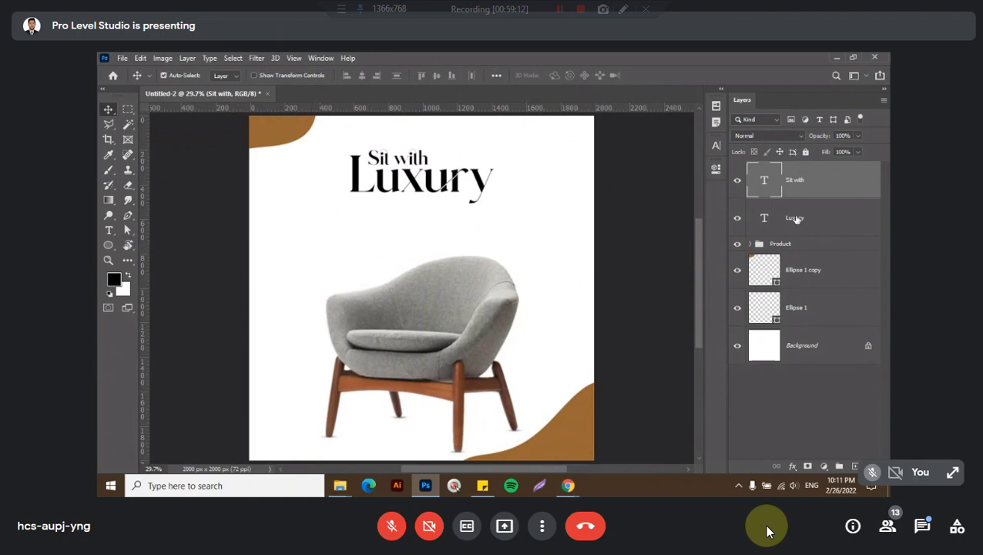
shift+click(804, 217)
click(796, 214)
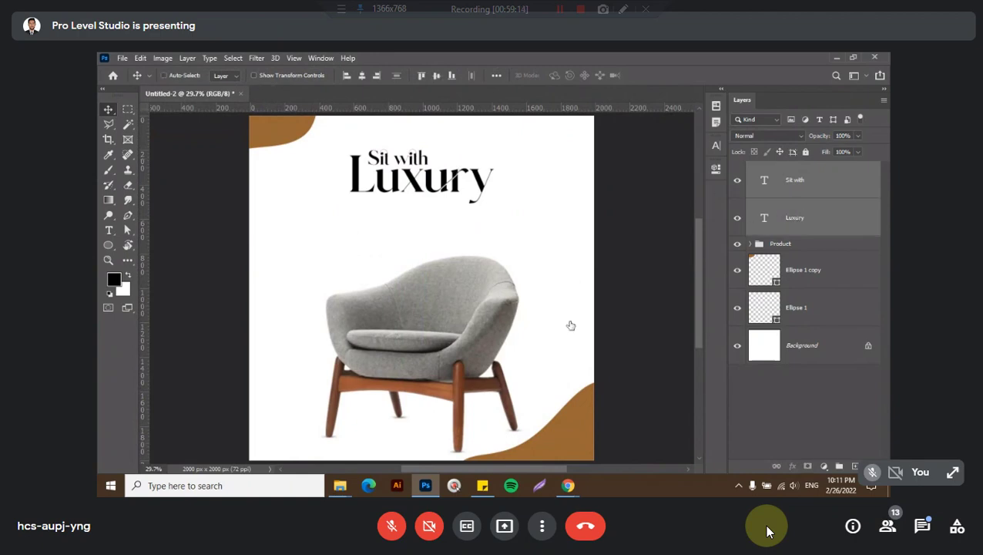
mouse_move(568, 485)
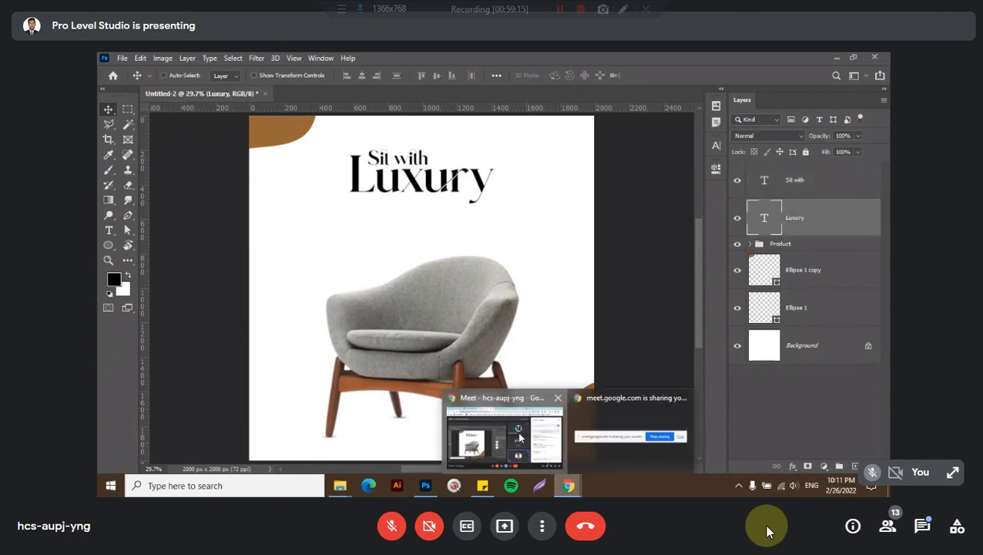
click(519, 437)
click(684, 58)
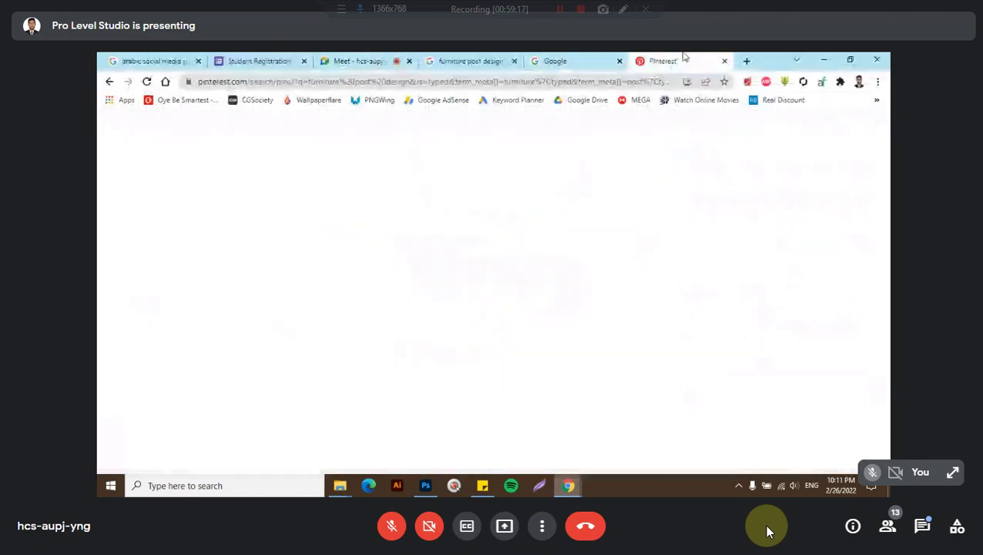
scroll(490, 354, down, 2)
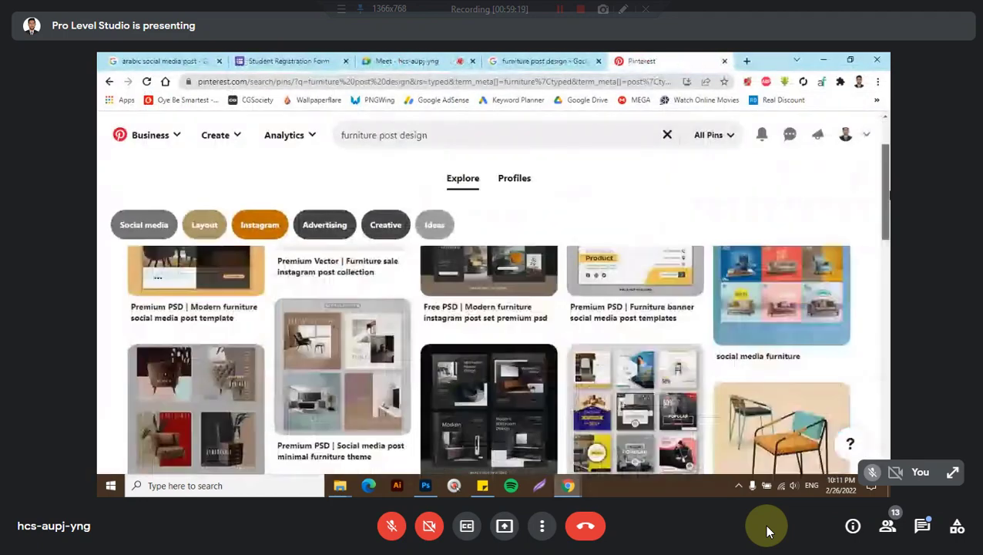
scroll(489, 354, up, 1)
click(561, 60)
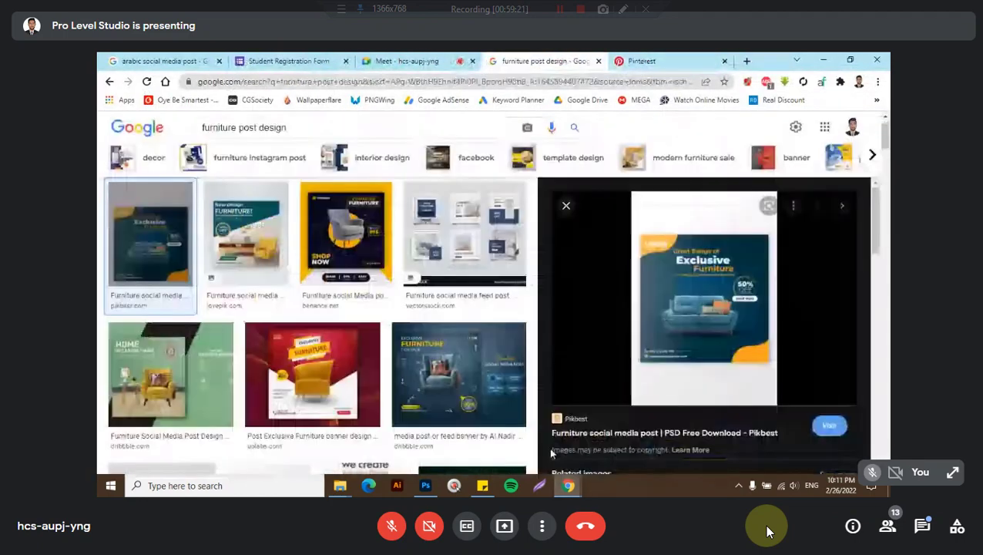
click(425, 485)
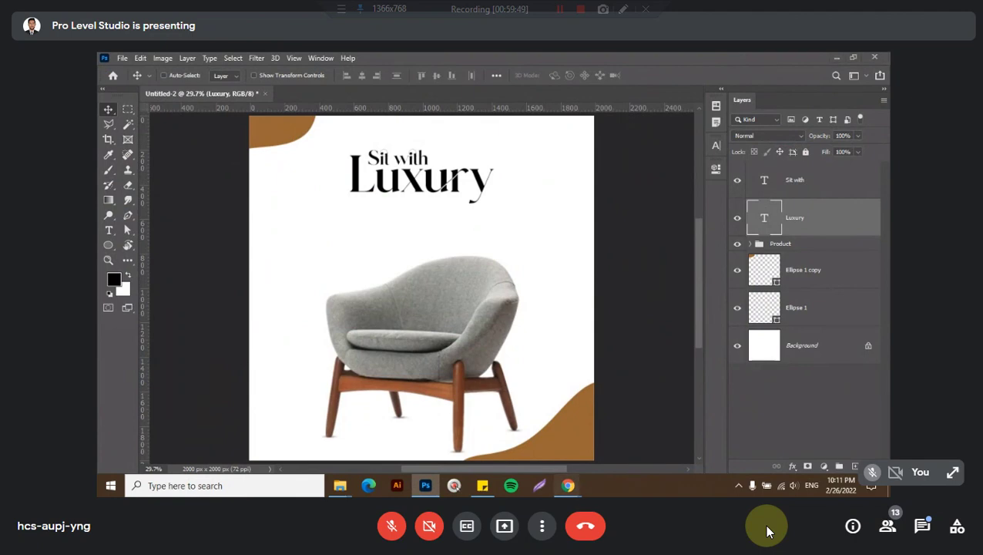
mouse_move(568, 486)
click(539, 466)
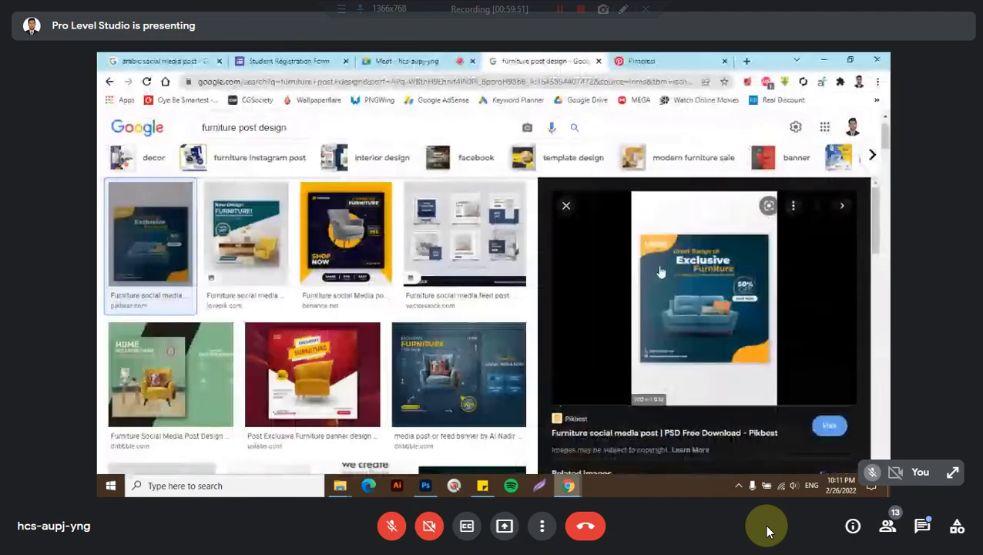
click(564, 207)
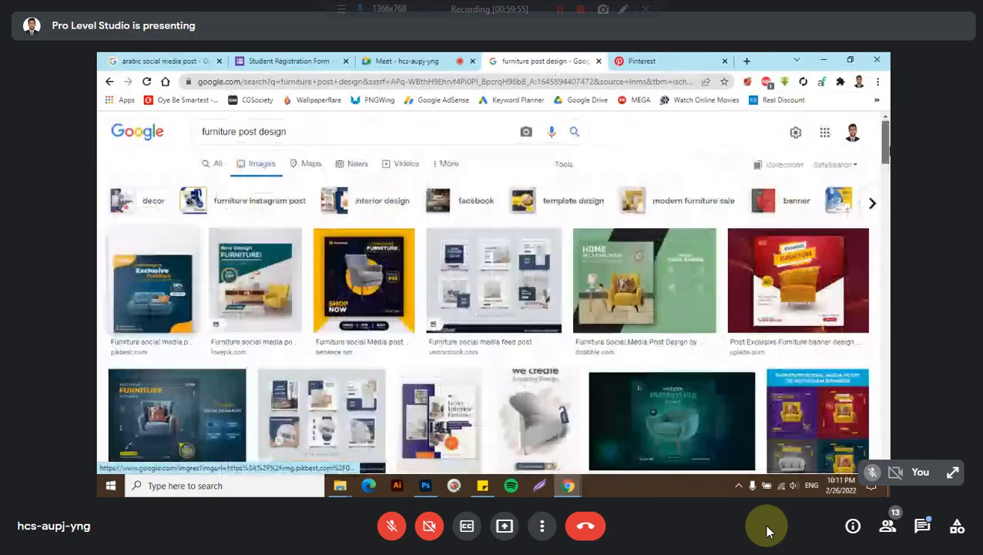
click(638, 263)
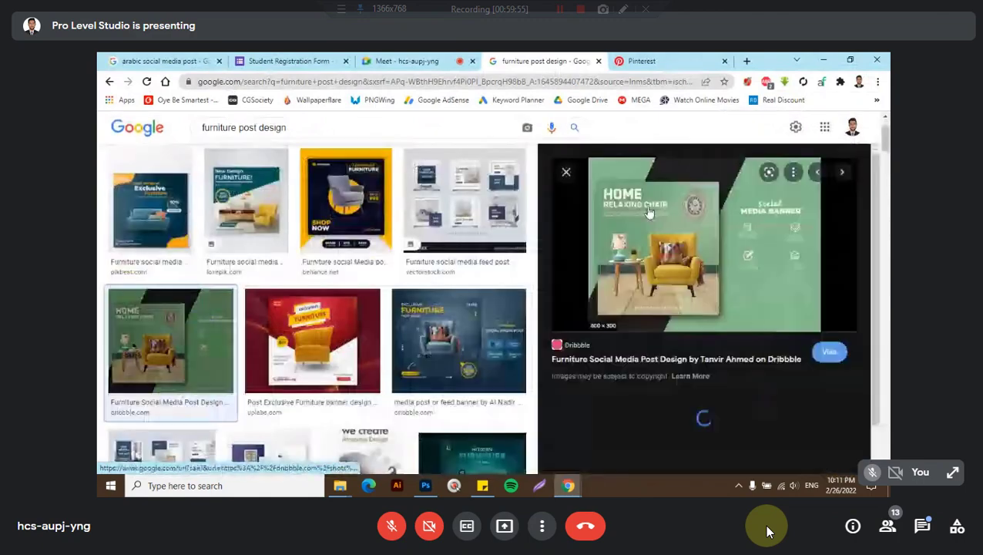
click(565, 172)
scroll(277, 284, down, 1)
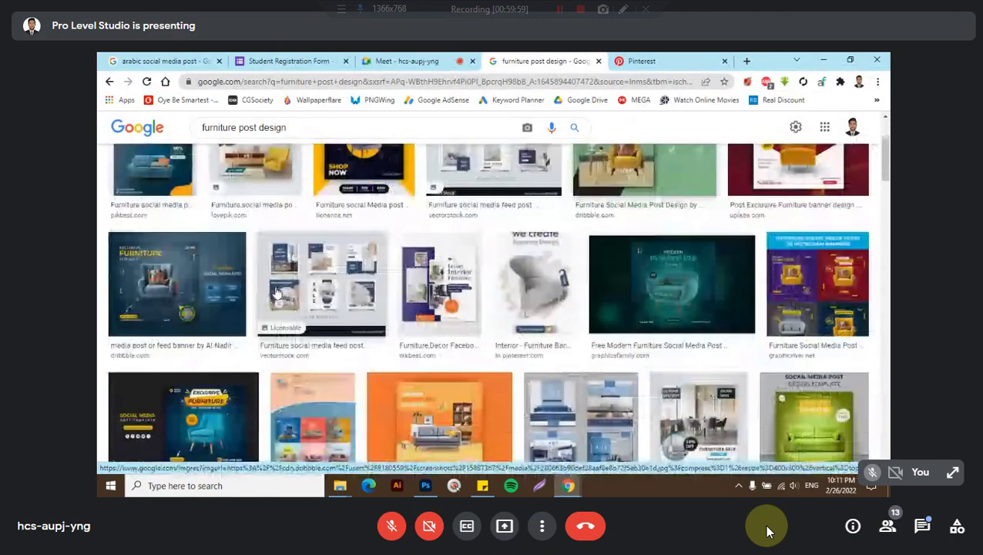
scroll(278, 293, down, 2)
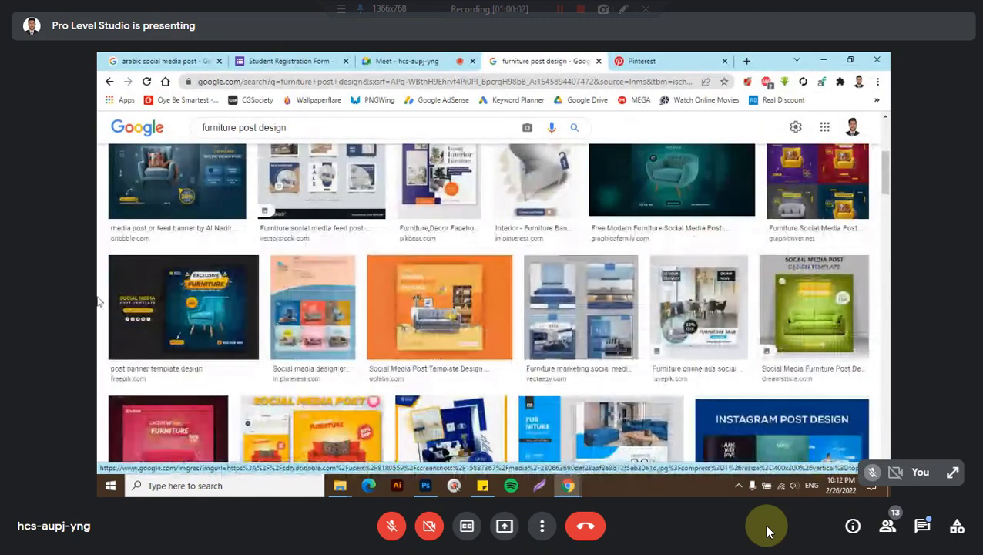
scroll(313, 312, down, 2)
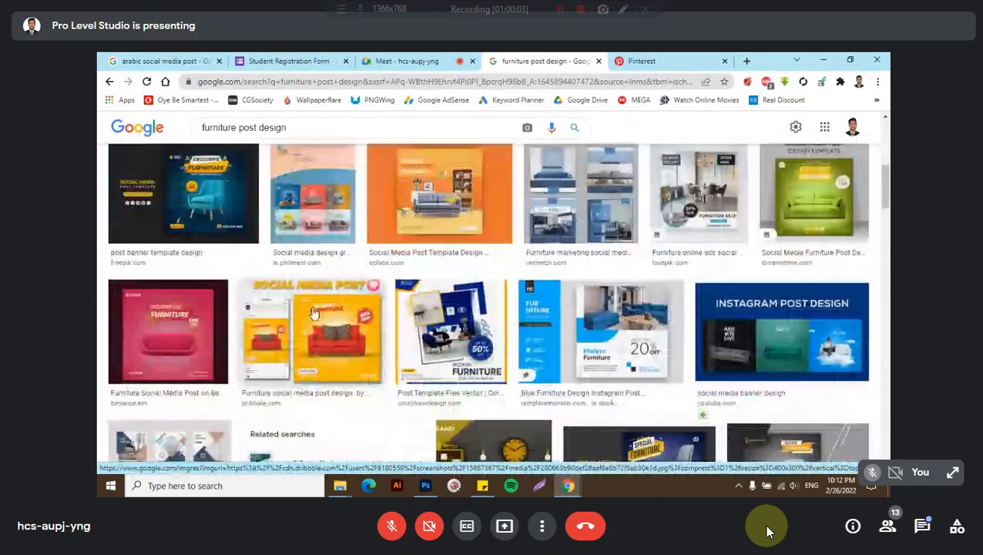
Adjust the headline's position, shifting 'Sit with' slightly right above 'Luxury'
click(425, 485)
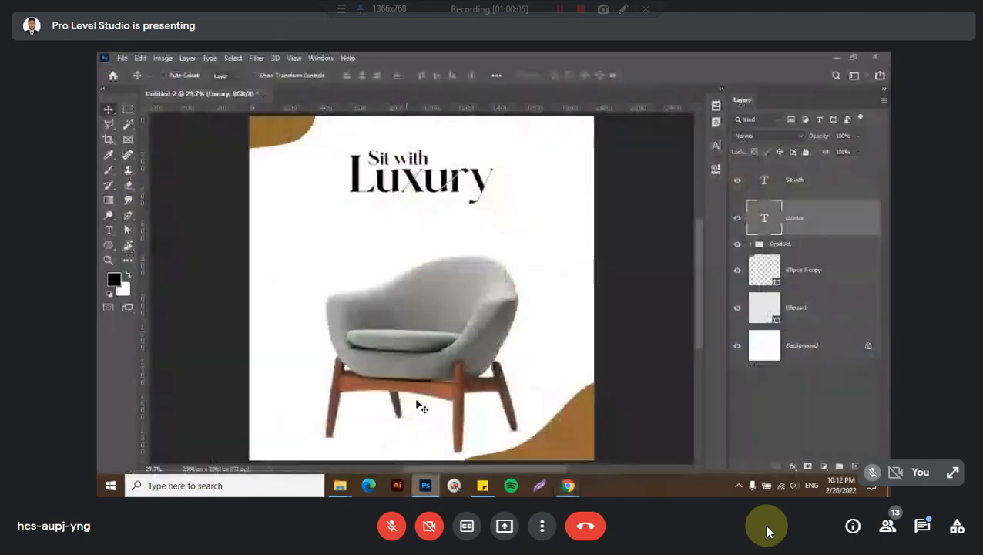
shift+click(795, 180)
drag(431, 178, 433, 224)
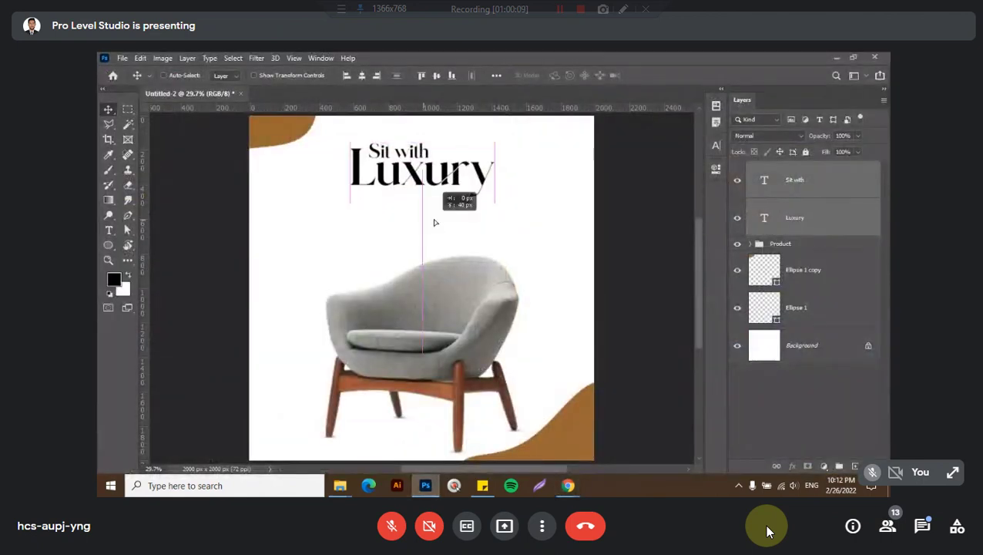
click(795, 180)
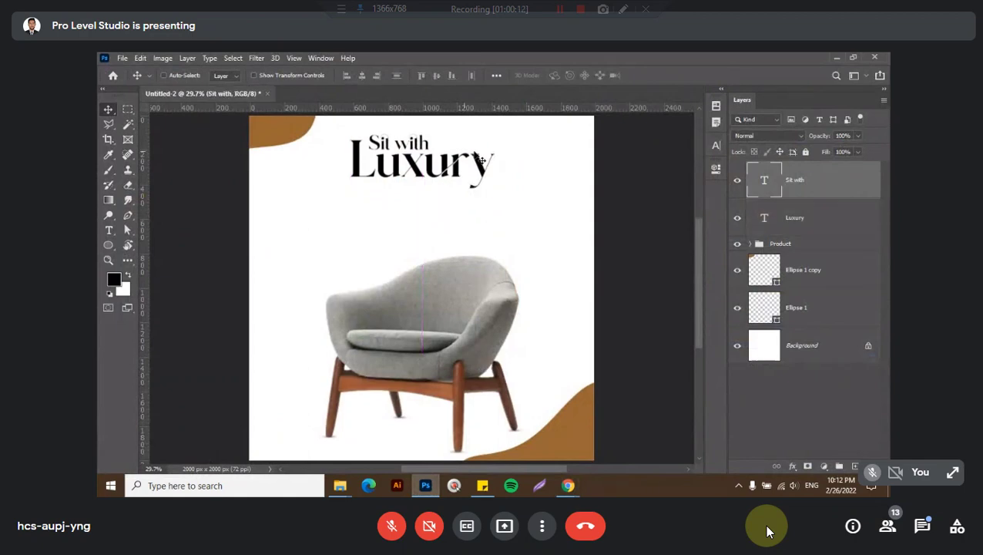
mouse_move(472, 156)
mouse_down()
mouse_move(489, 157)
mouse_move(474, 157)
mouse_up()
Group the 'Sit with' and 'Luxury' layers into a group named 'Title'
shift+click(808, 218)
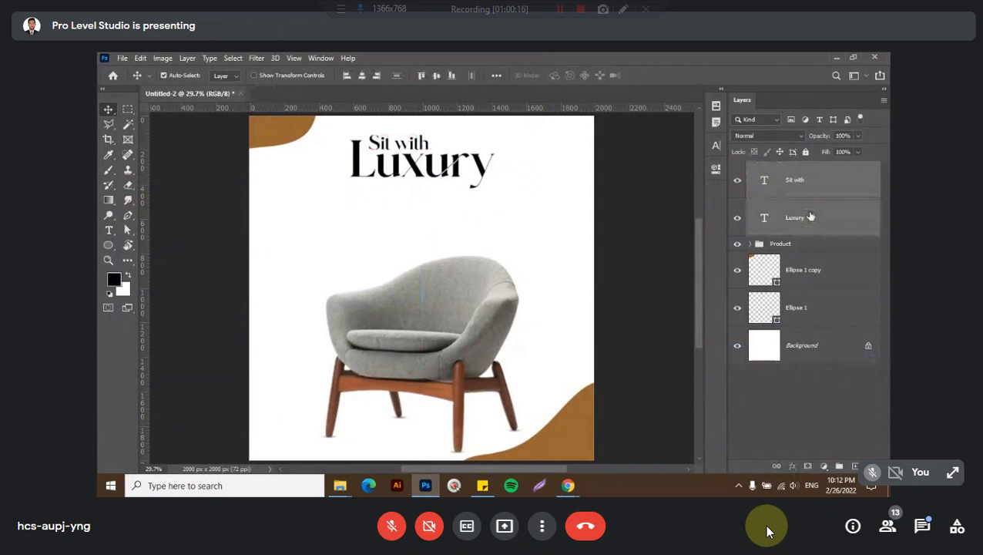
key(ctrl+g)
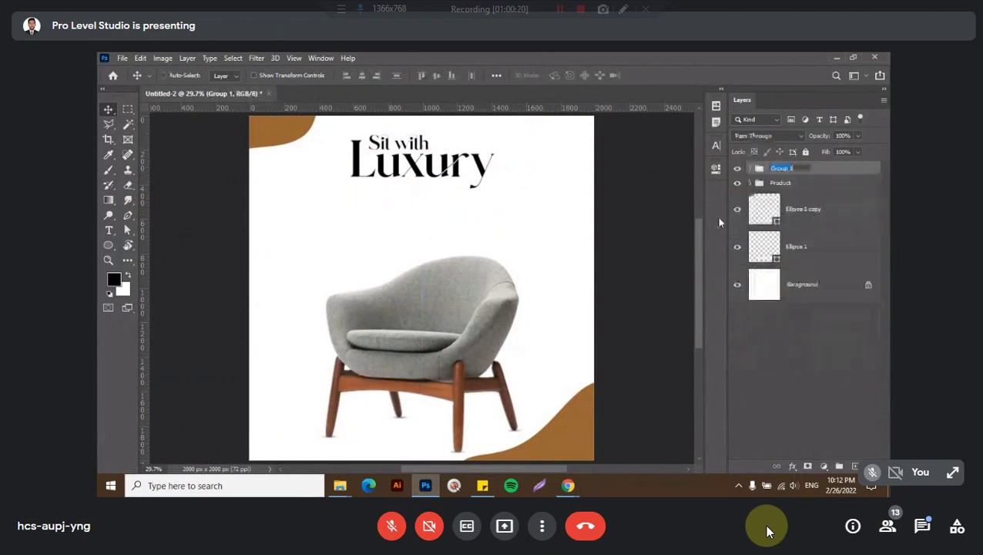
text(Title)
key(Return)
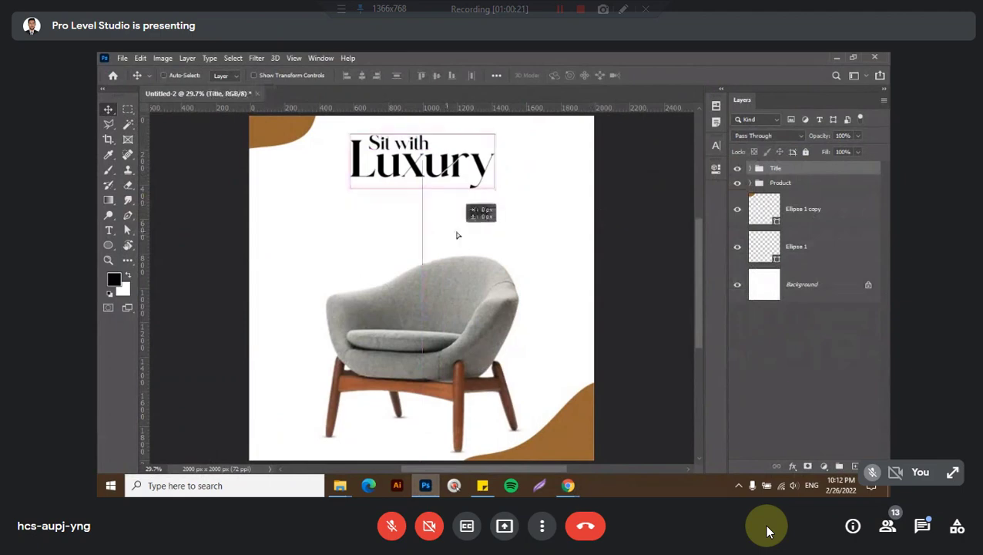
Add a centred Lorem ipsum paragraph box below the headline in Lato at 70 pt
key(t)
drag(296, 199, 557, 223)
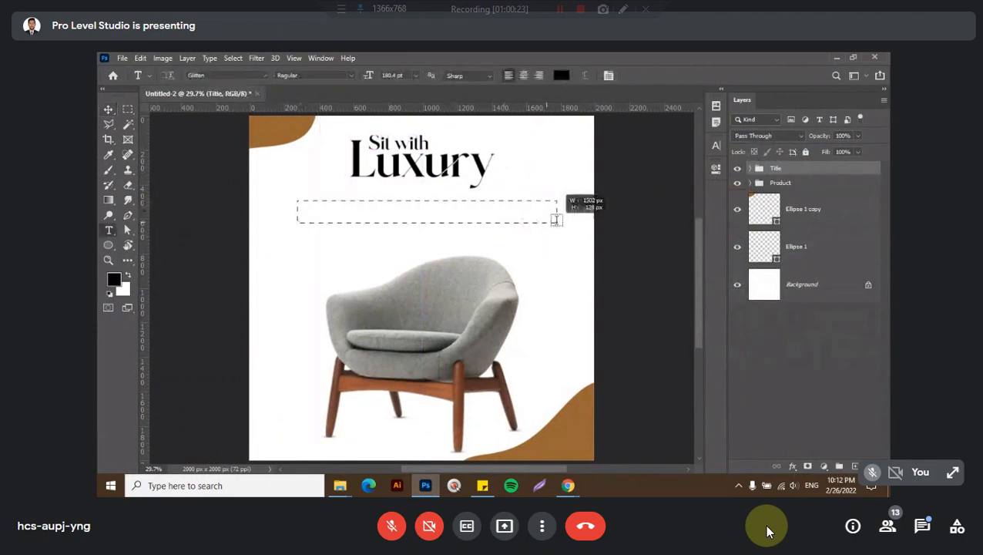
click(211, 75)
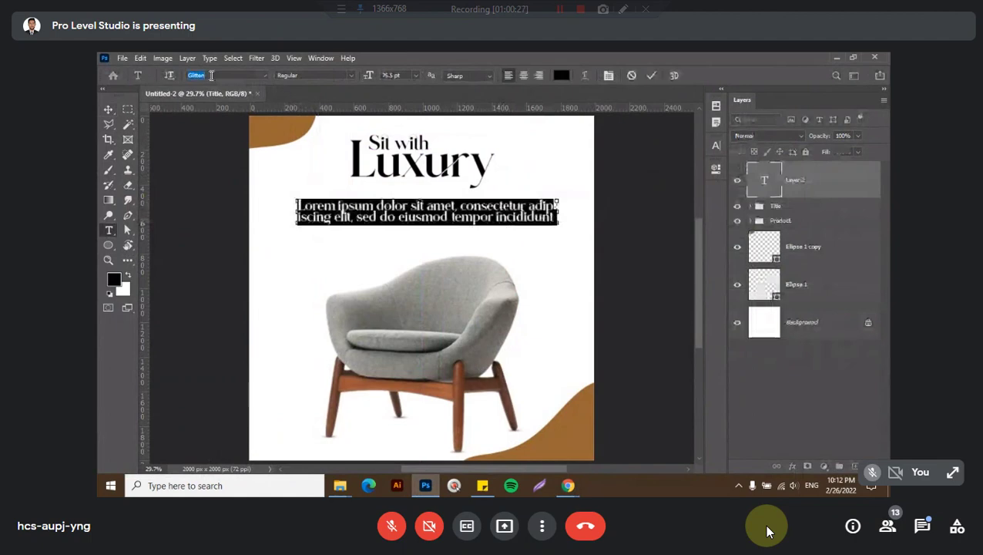
key(BackSpace)
click(224, 110)
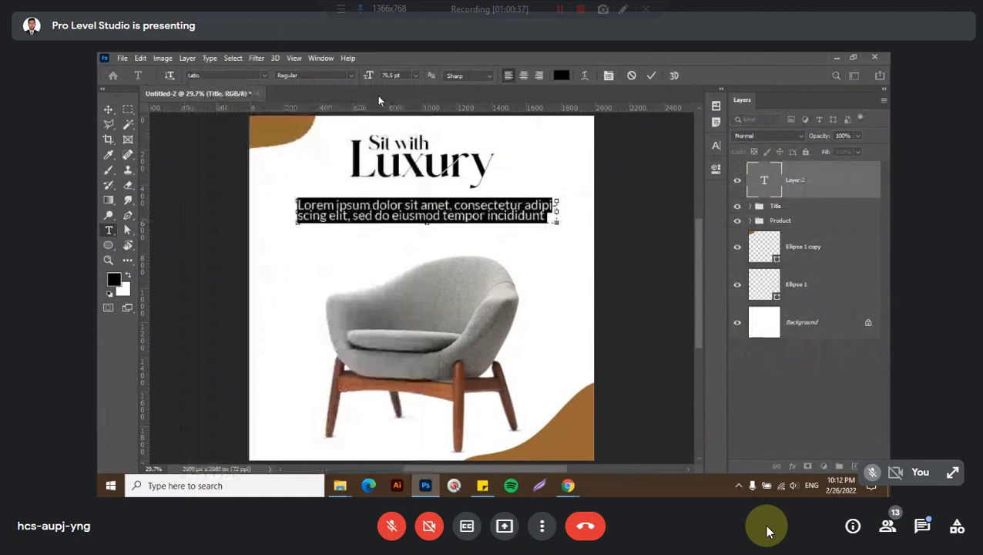
text(70)
key(Return)
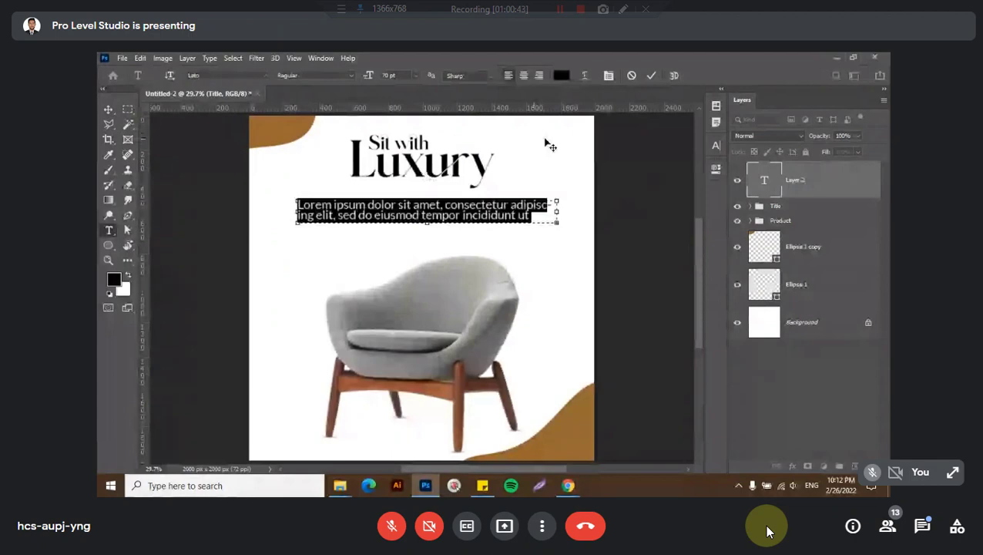
click(524, 75)
click(637, 151)
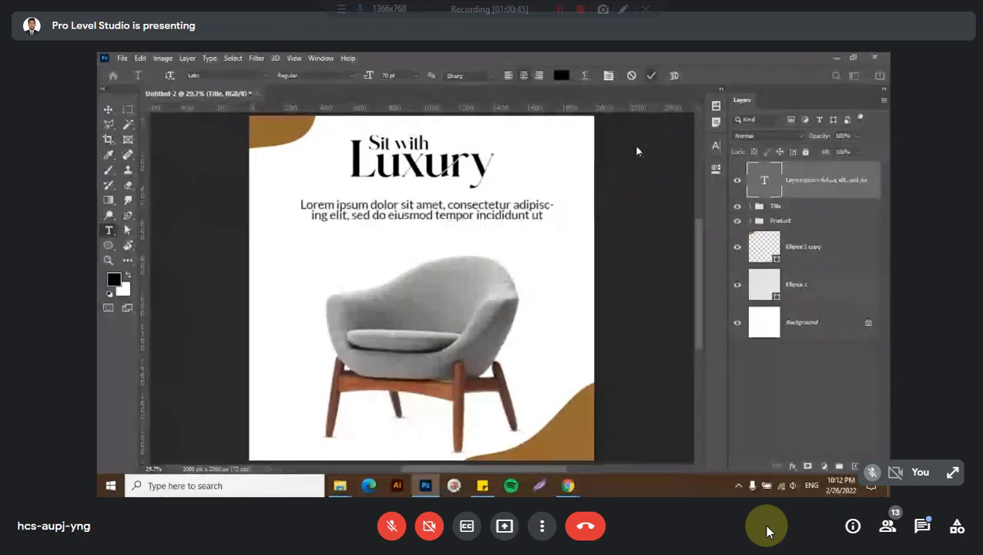
Reduce the Lorem ipsum paragraph's font size via the Character panel and commit it
key(v)
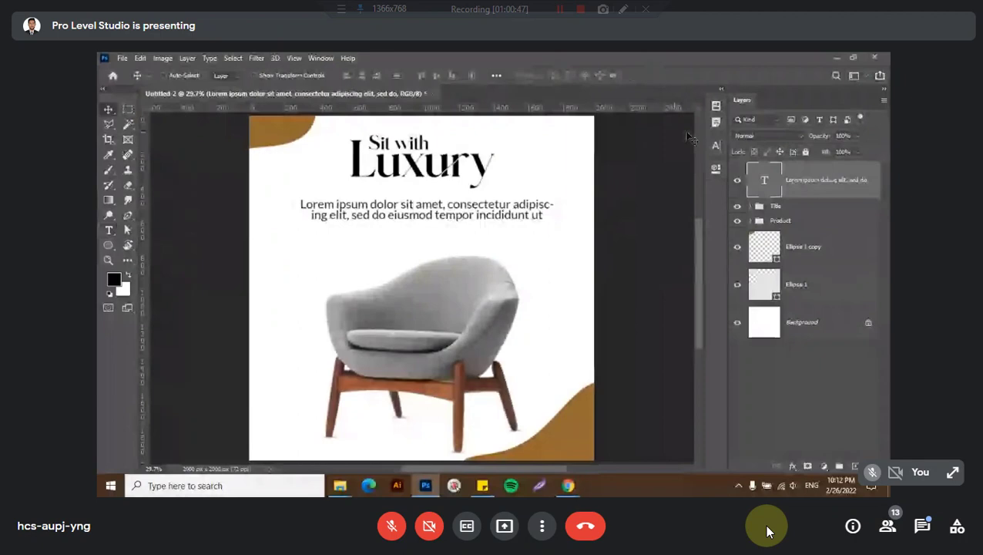
click(715, 145)
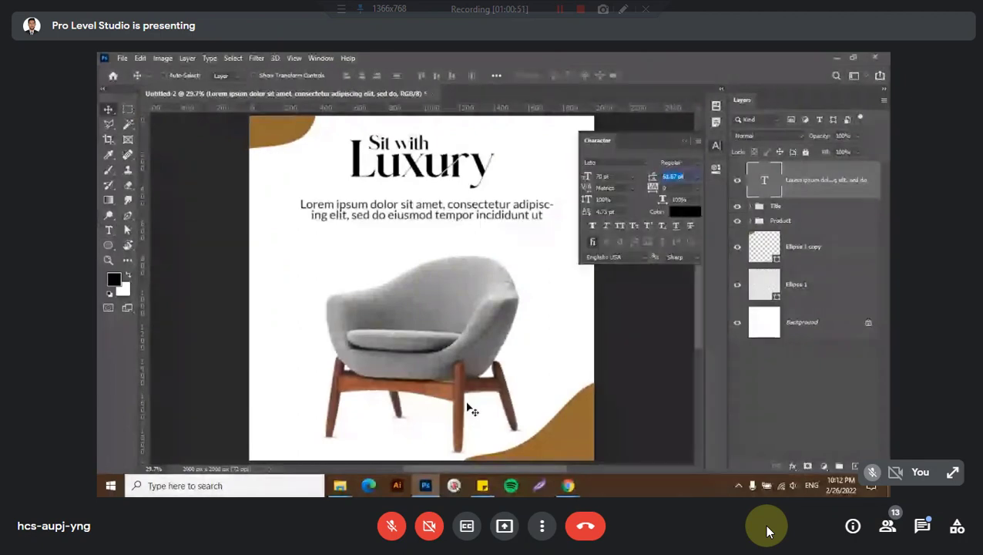
double_click(427, 209)
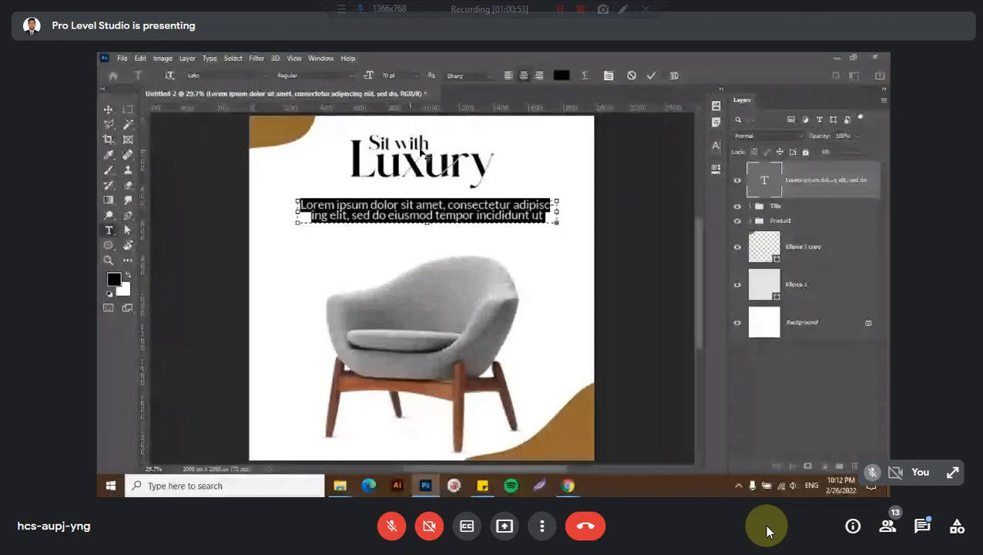
click(401, 144)
key(ctrl+a)
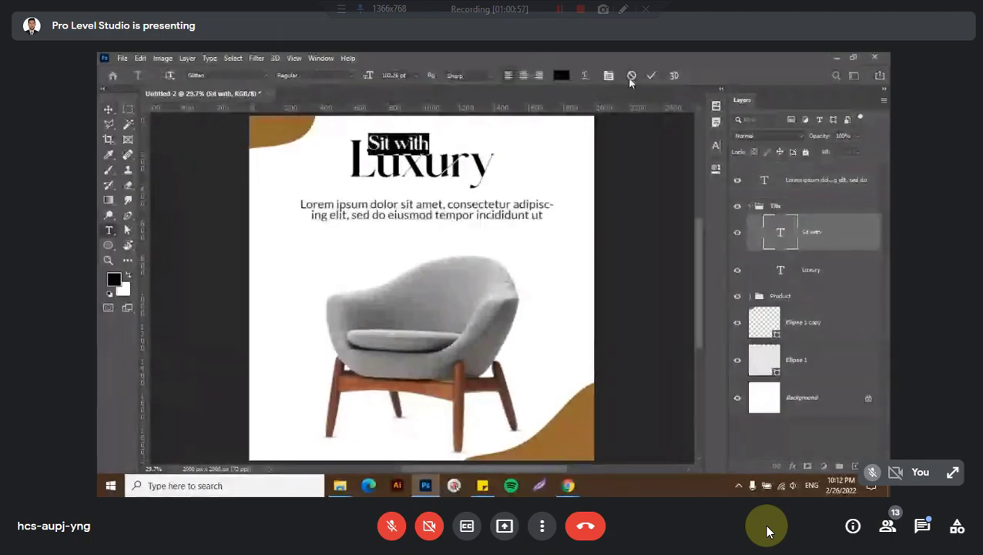
click(630, 80)
key(v)
ctrl+click(463, 206)
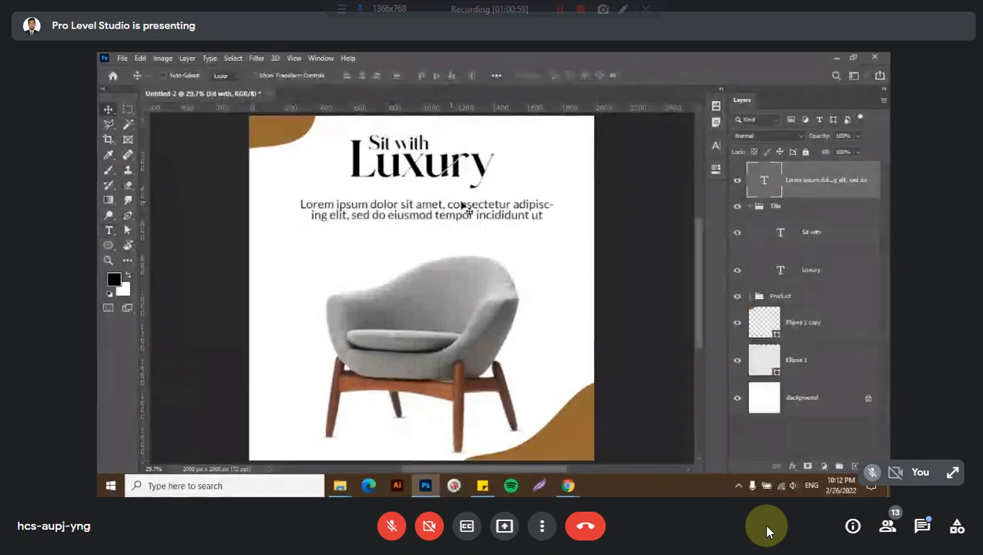
double_click(462, 206)
key(ctrl+Return)
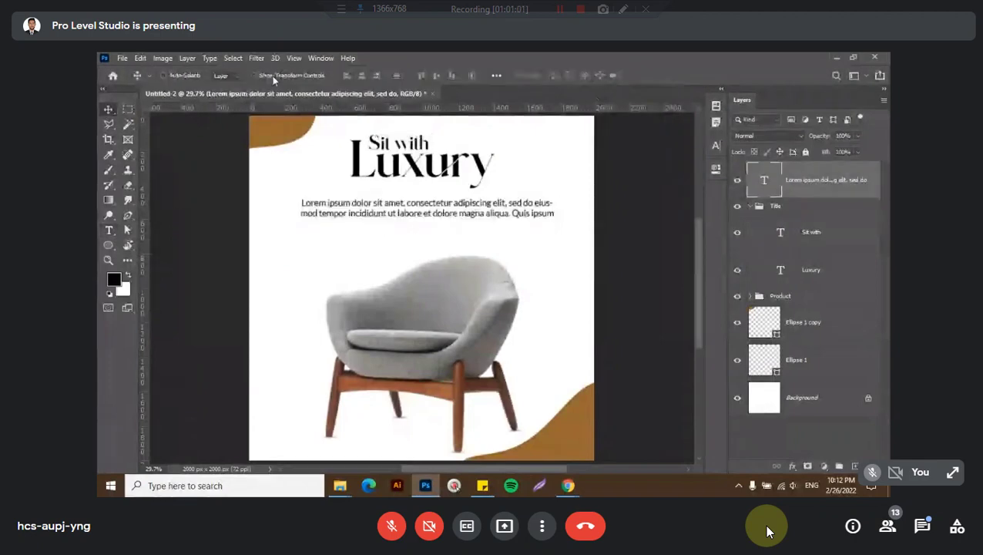
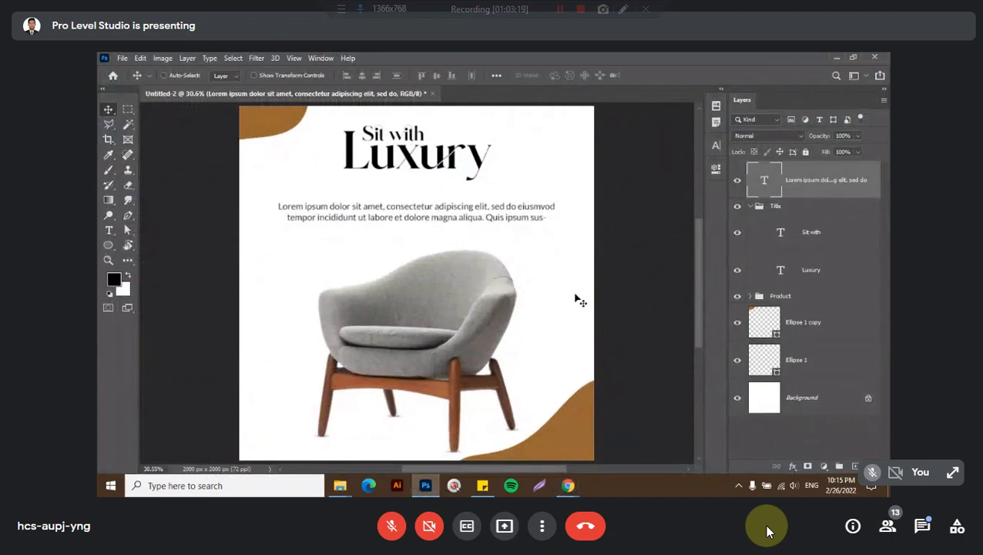
Type LOGO at the canvas top-left and set it to the Black weight
key(t)
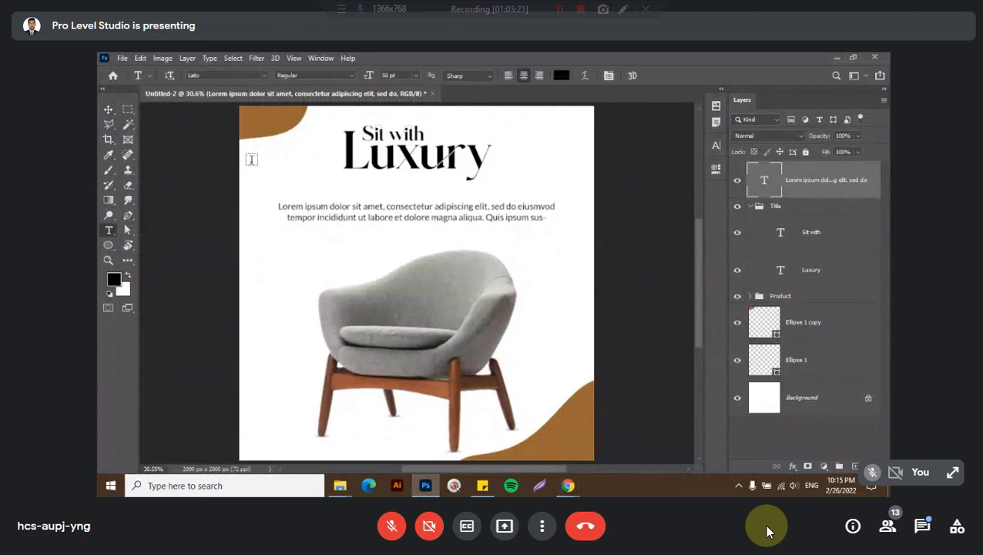
click(245, 178)
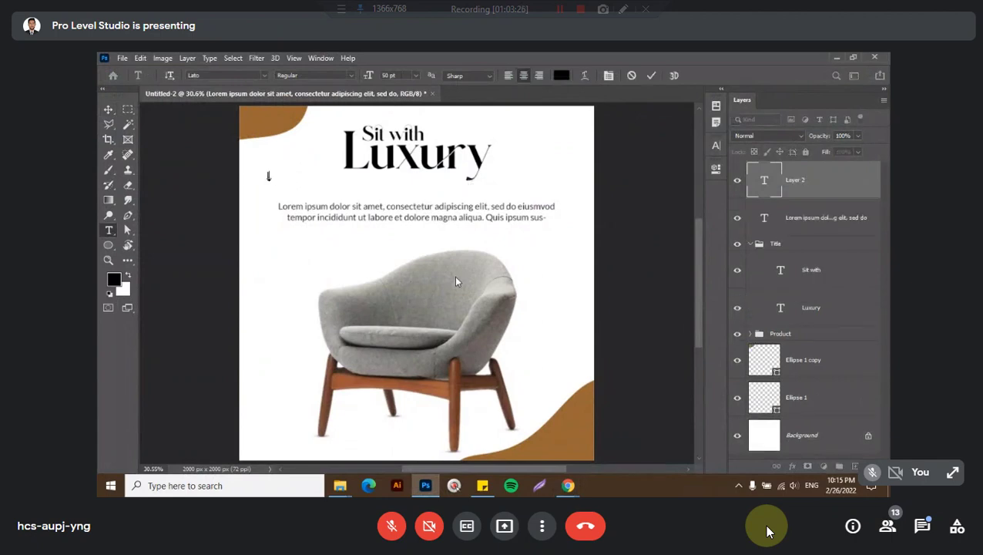
text(LOGO)
key(Right)
key(BackSpace)
key(BackSpace)
text(G)
text(O)
key(ctrl+a)
click(353, 74)
click(311, 154)
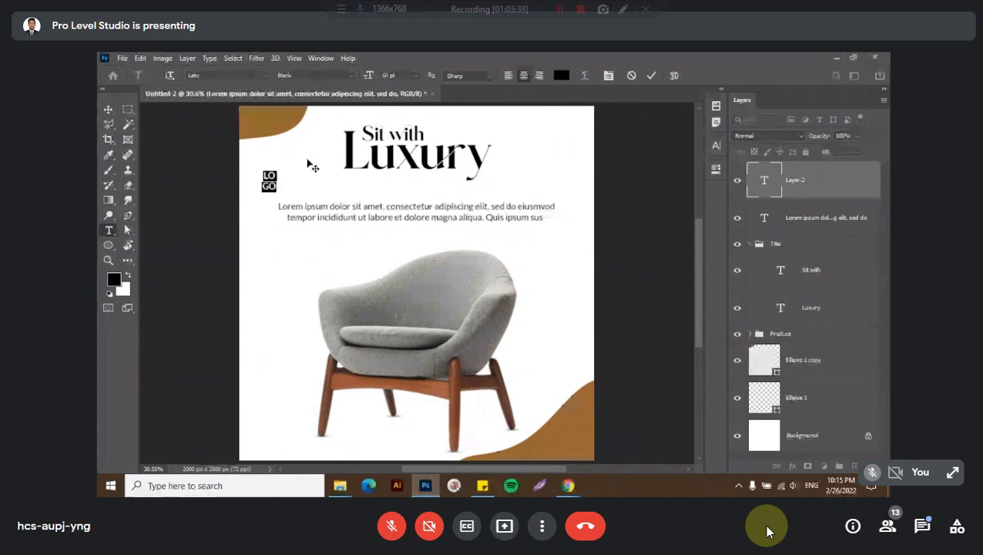
key(ctrl+Return)
Move LOGO onto the orange corner shape and make its text white
scroll(271, 159, up, 3)
drag(271, 159, 259, 245)
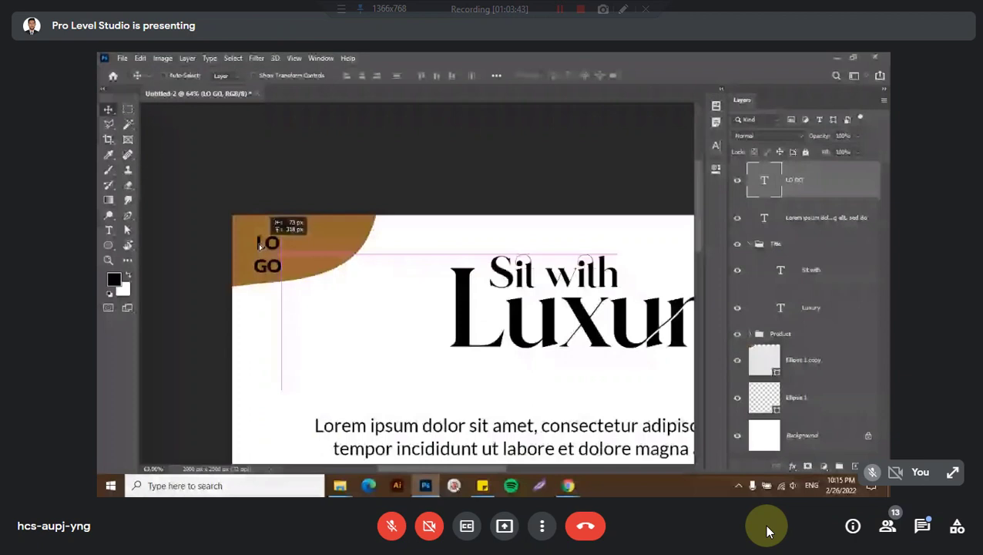
drag(283, 262, 296, 263)
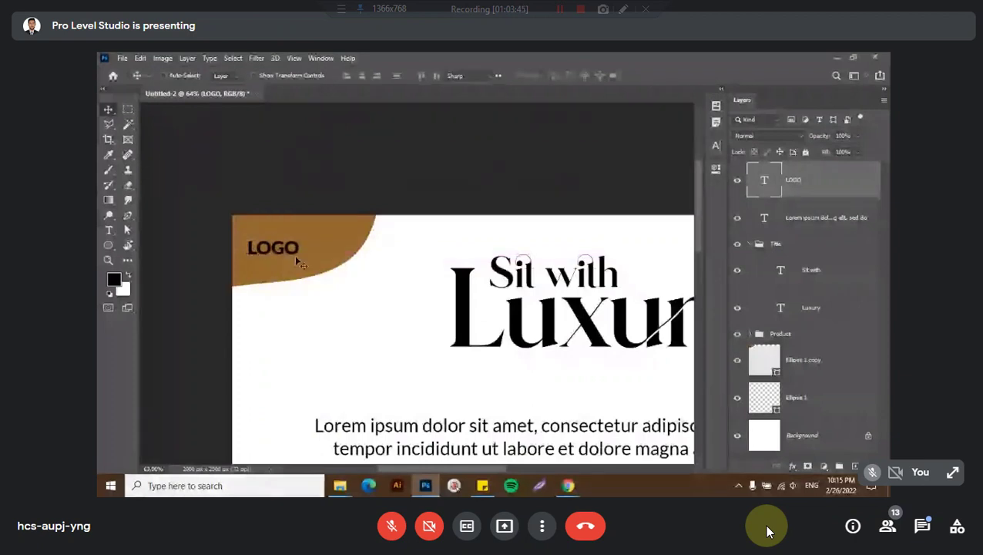
double_click(296, 262)
click(560, 76)
text(ffffff)
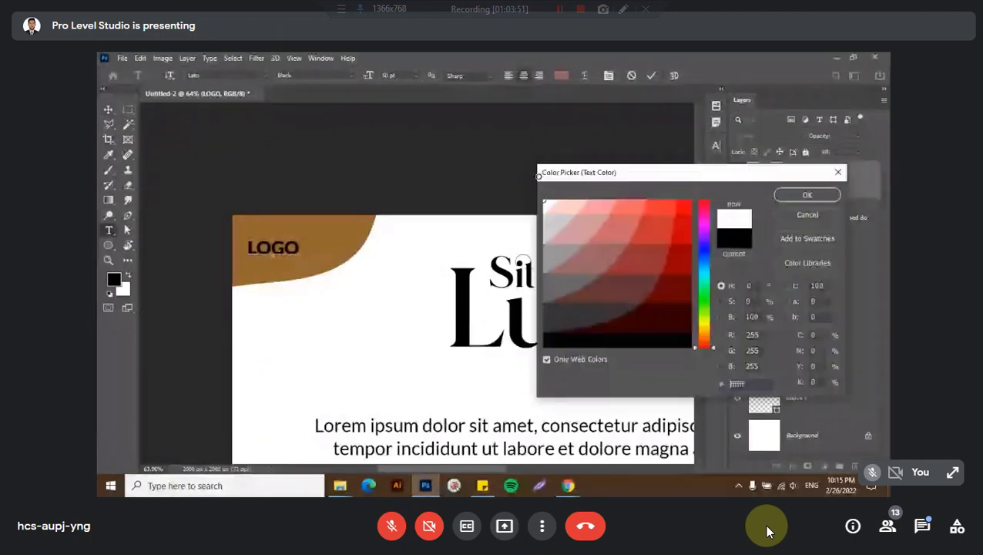
key(Return)
Enlarge LOGO with Free Transform and settle it in the corner
key(ctrl+t)
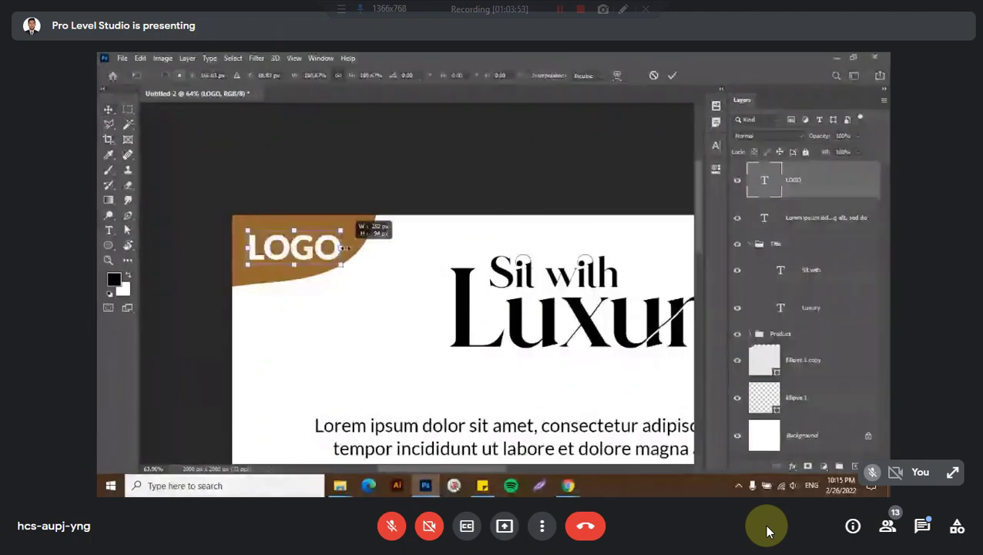
key(Return)
drag(370, 279, 365, 274)
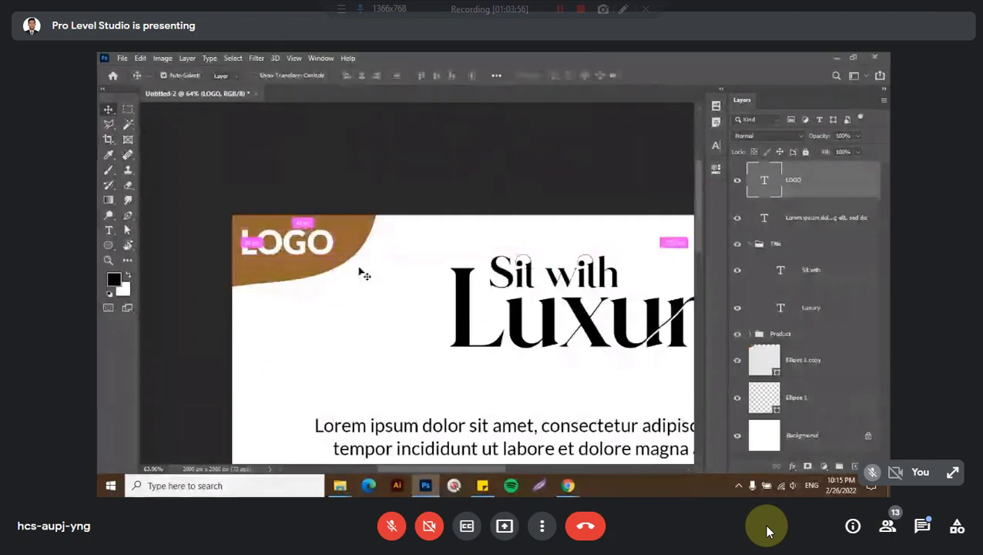
key(ctrl+minus)
key(ctrl+0)
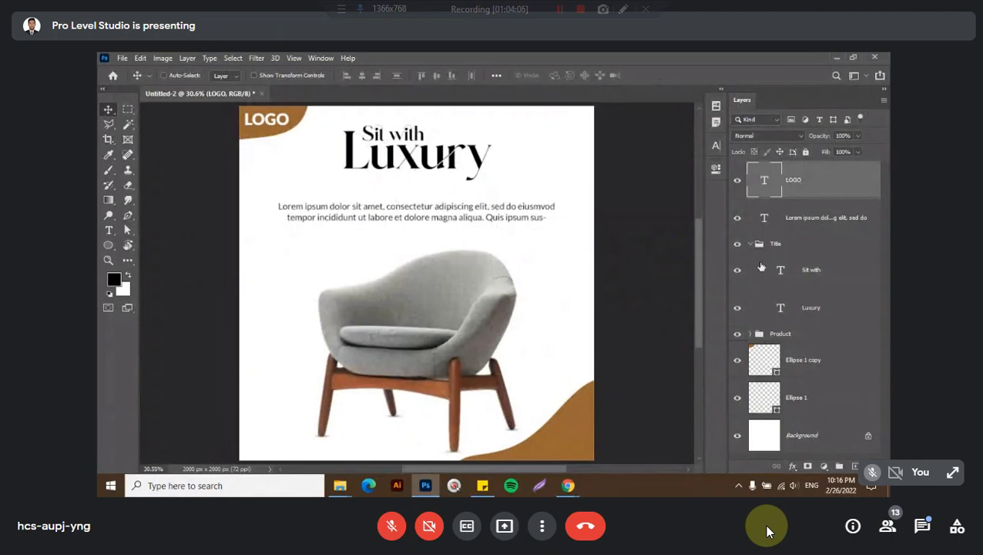
Open the Luxury heading's text colour and try greys and browns sampled from the chair
click(784, 299)
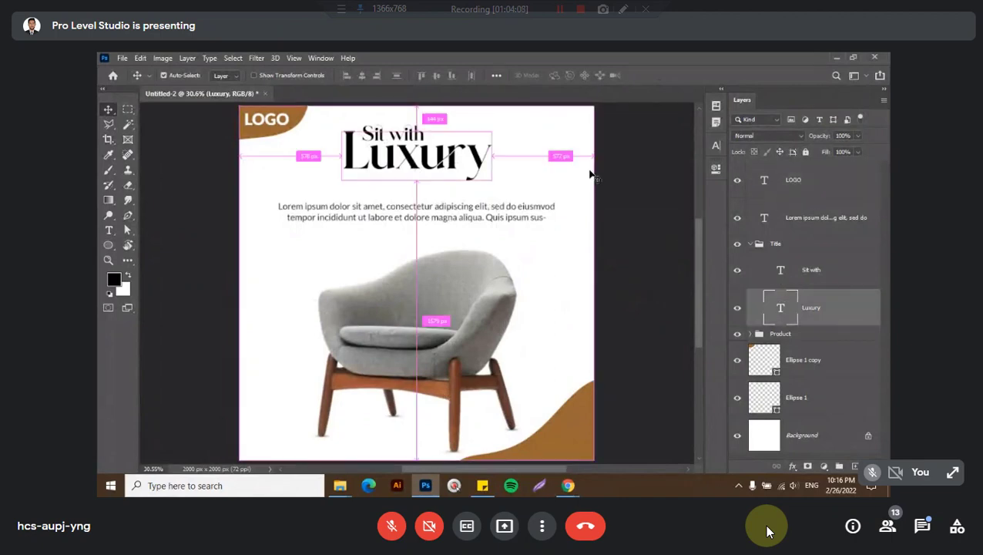
double_click(780, 307)
click(561, 75)
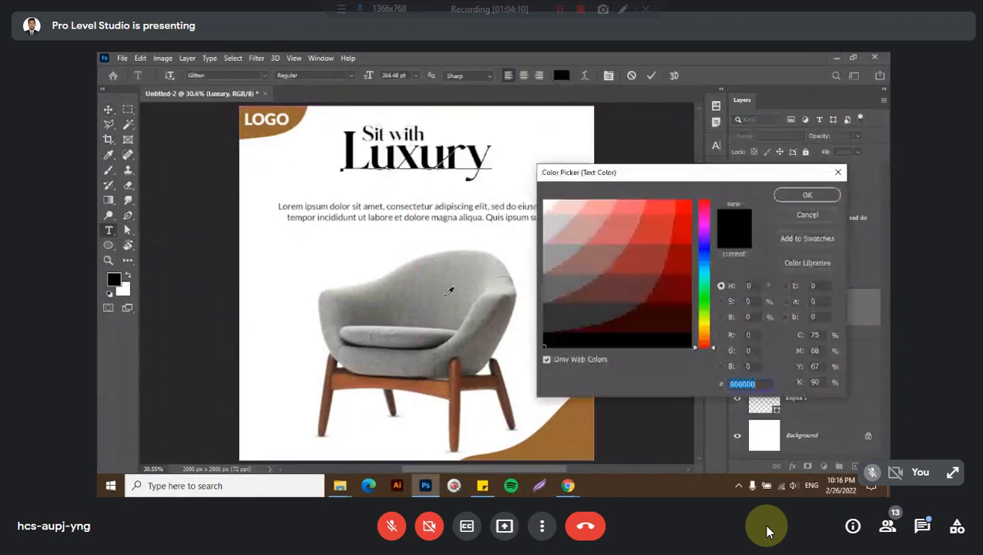
click(456, 297)
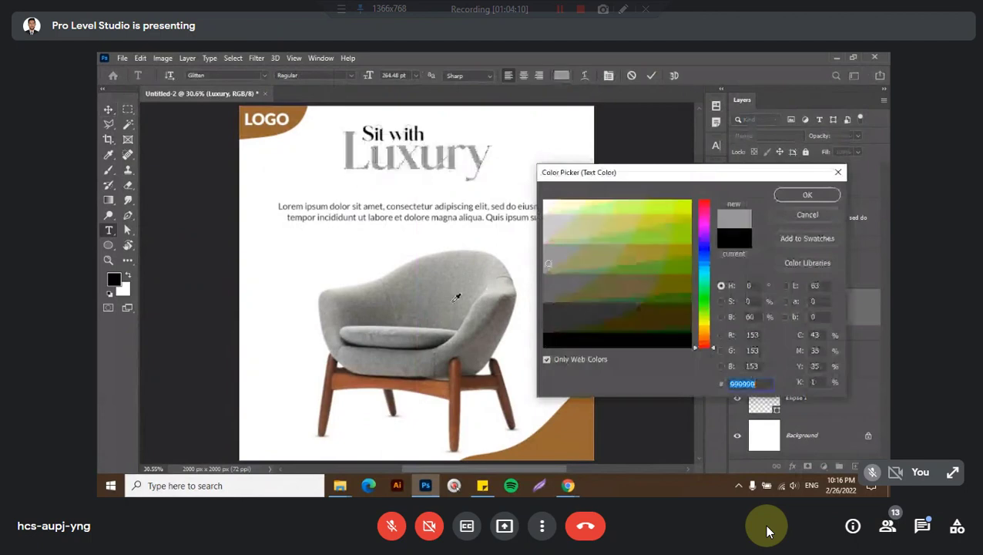
click(460, 363)
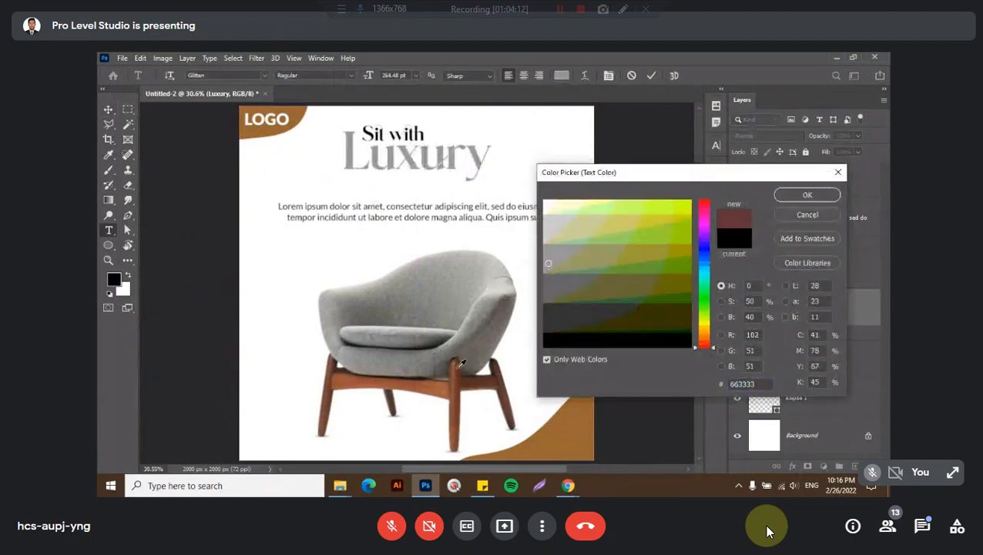
click(647, 269)
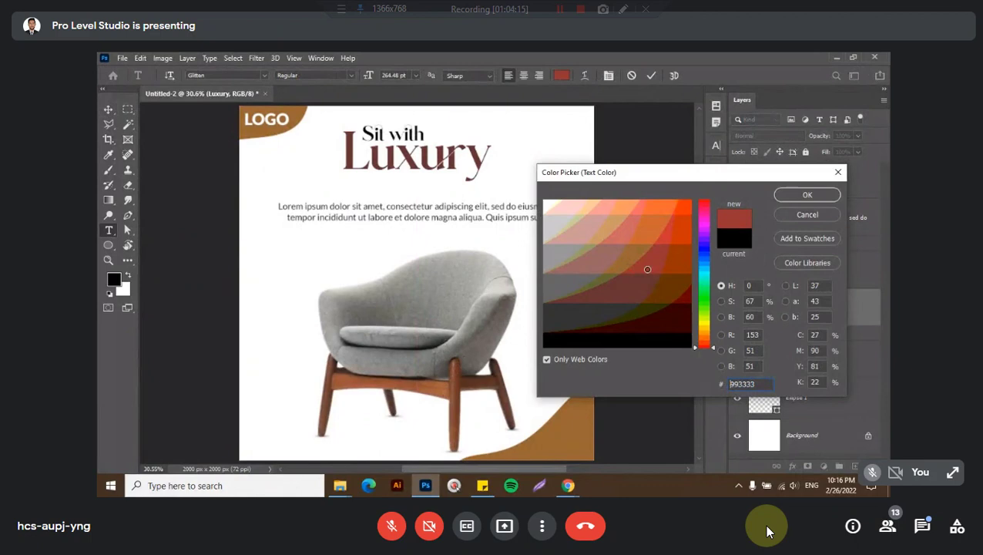
click(631, 250)
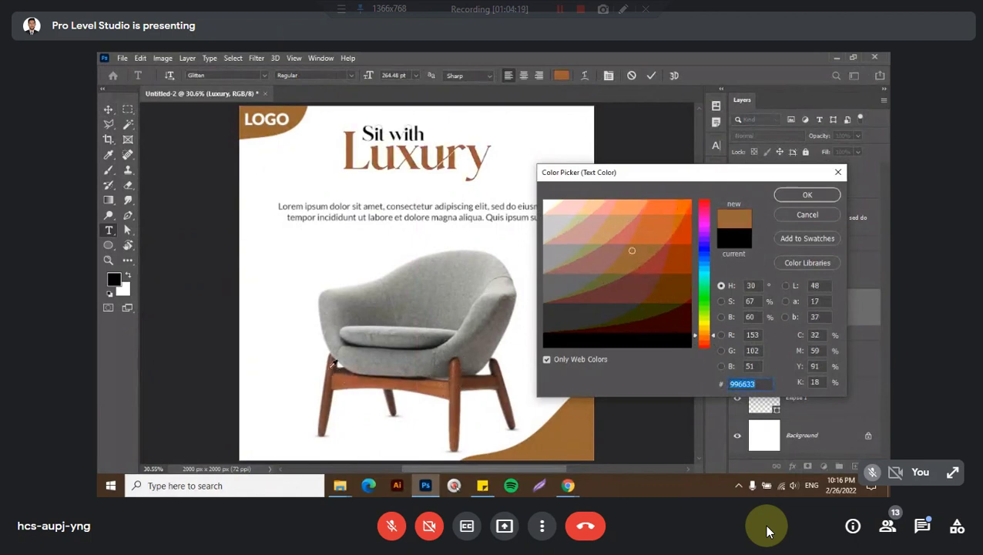
Settle on an orange for Luxury, confirm it, and keep it after comparing with black
click(424, 378)
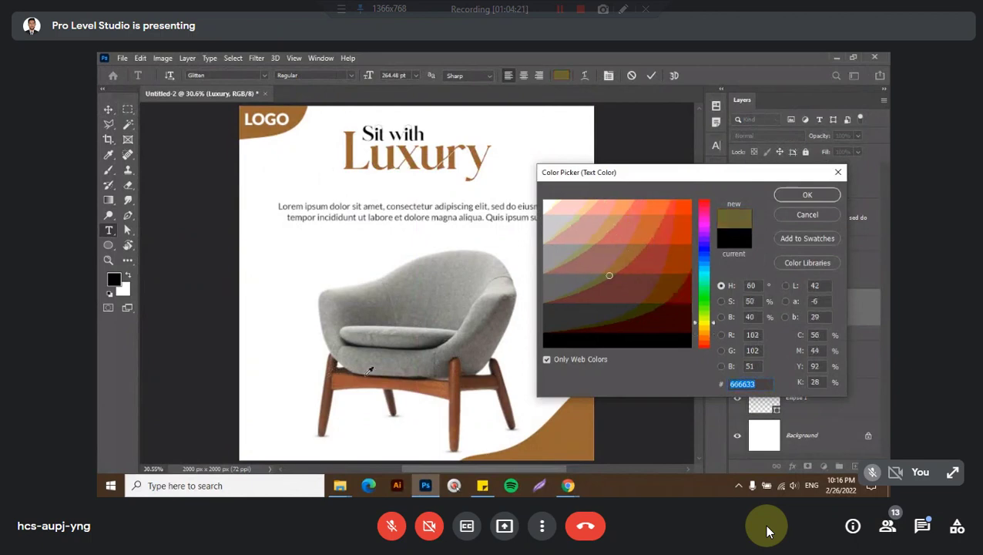
click(455, 363)
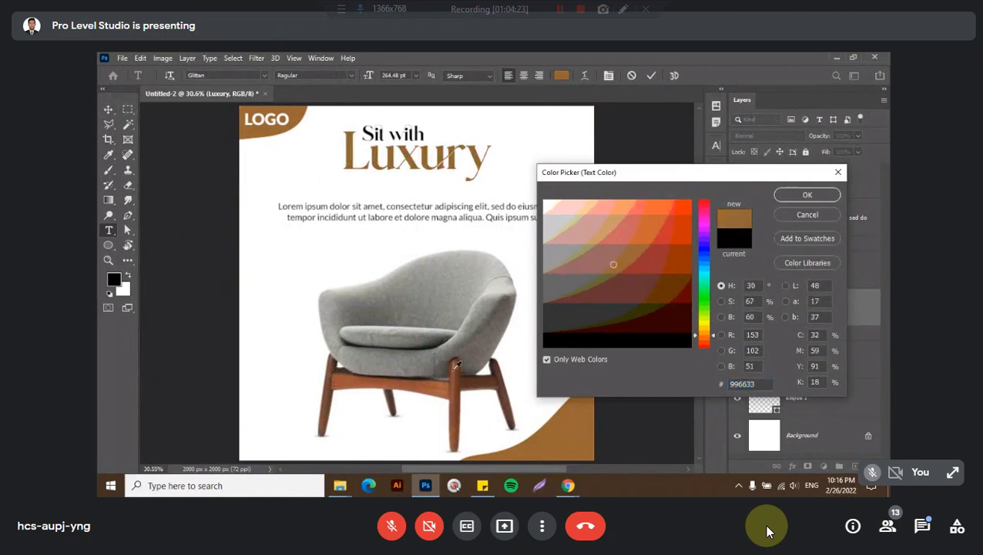
click(625, 263)
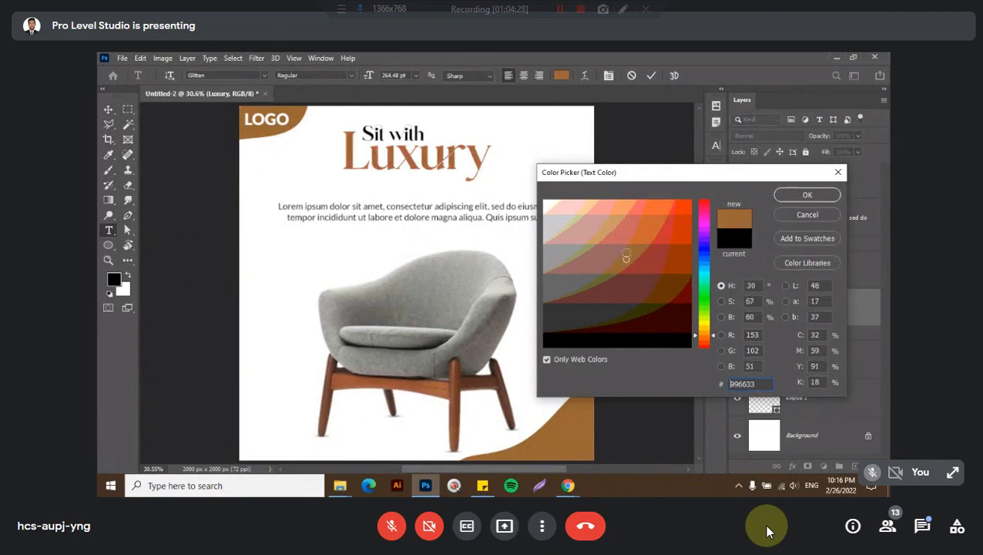
click(623, 239)
click(647, 236)
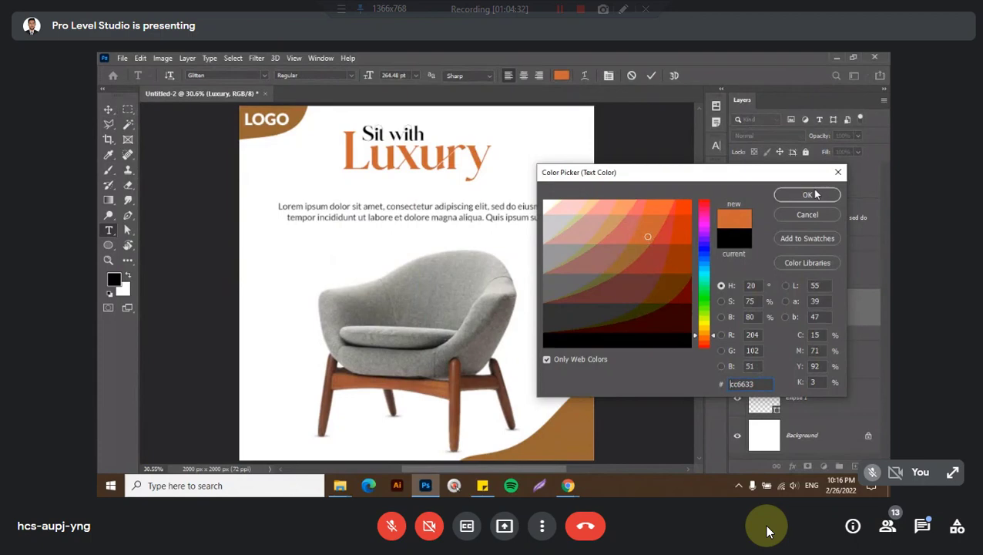
click(685, 208)
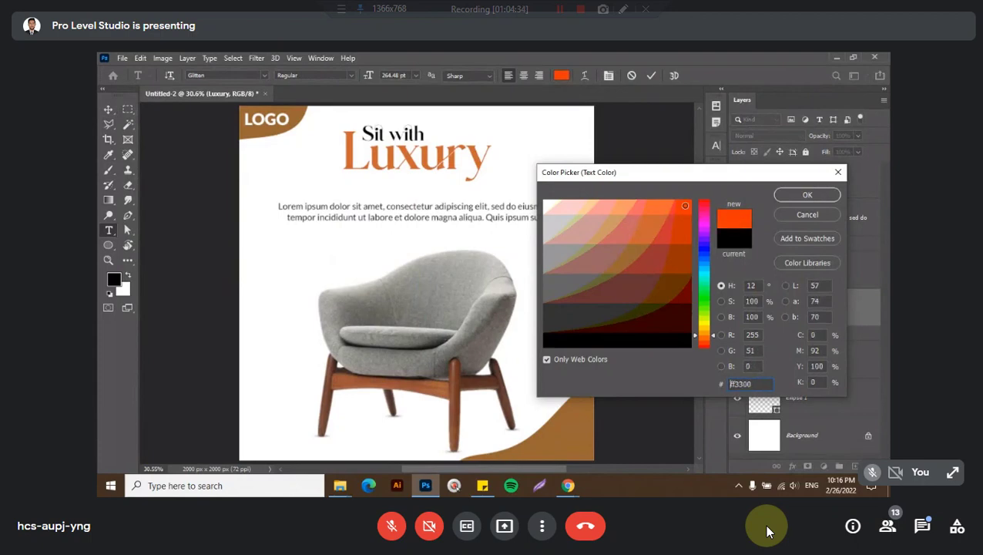
click(808, 194)
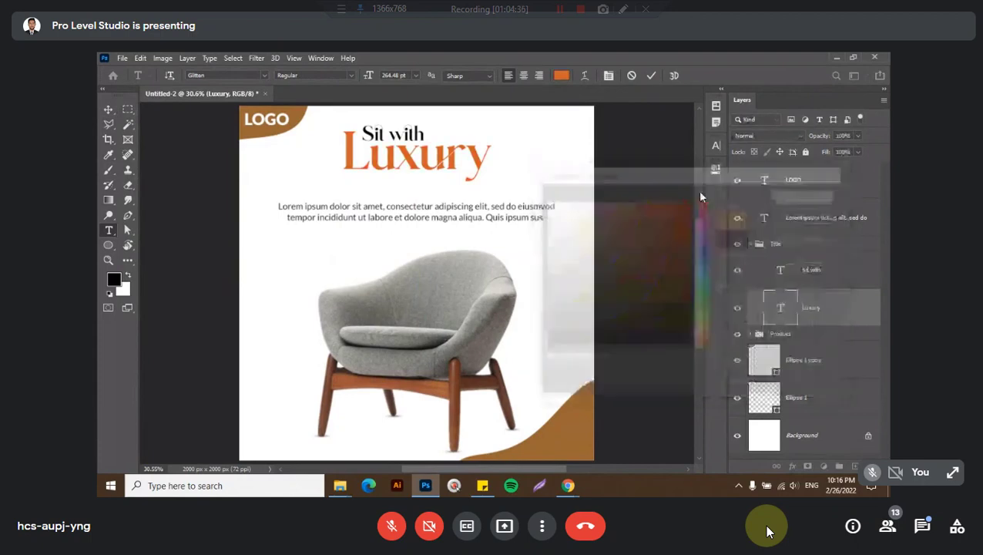
key(v)
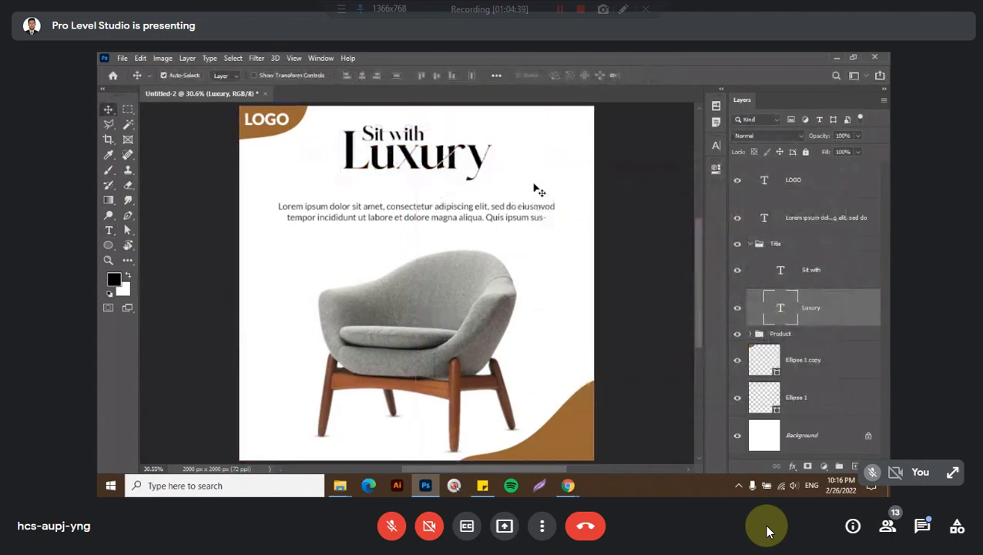
key(ctrl+z)
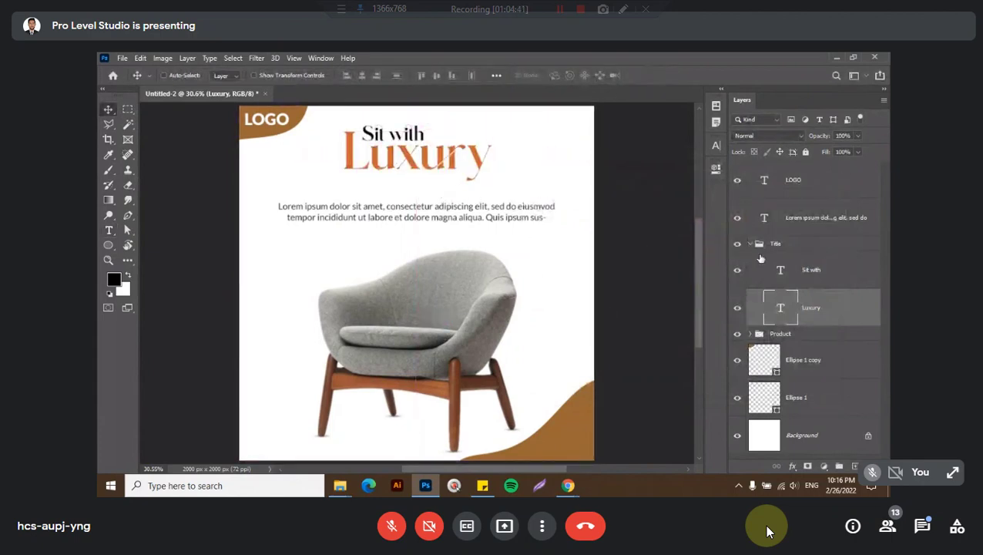
Shift the chair's Product group and align it to the canvas's horizontal centre
click(750, 244)
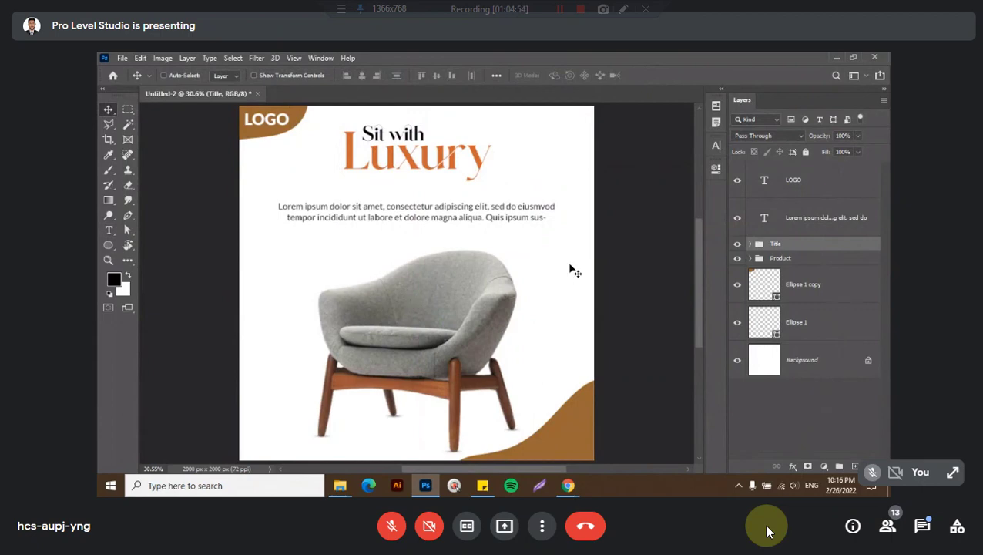
click(780, 258)
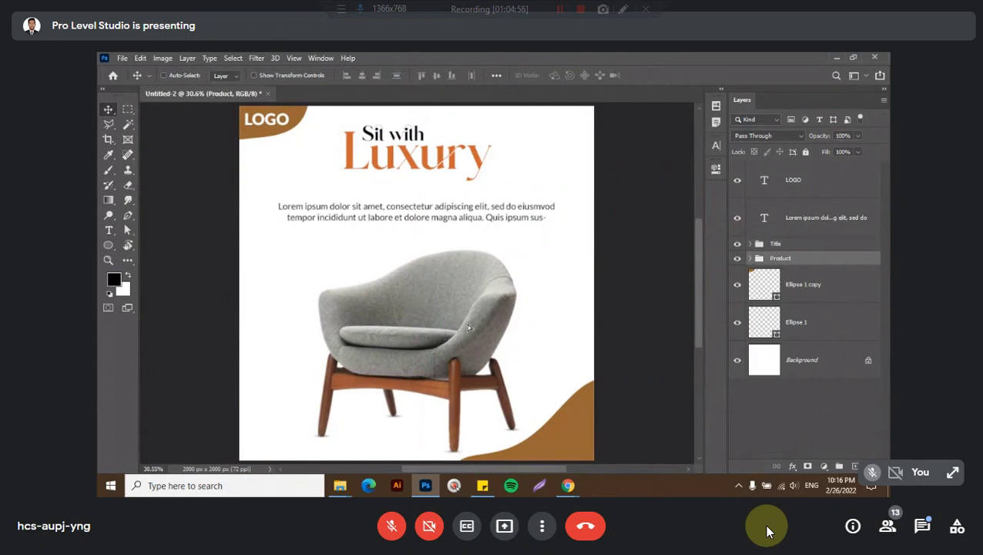
drag(466, 324, 478, 321)
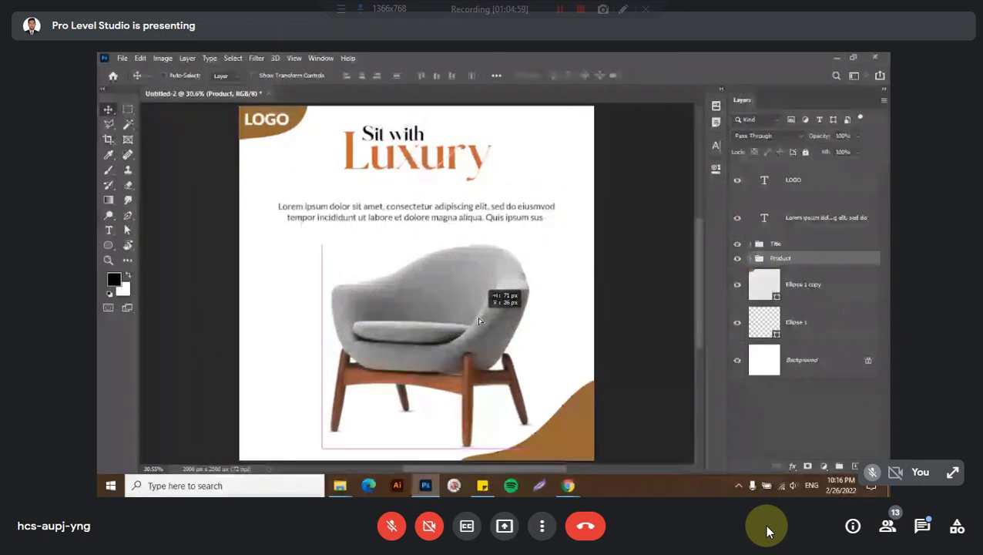
drag(479, 321, 479, 321)
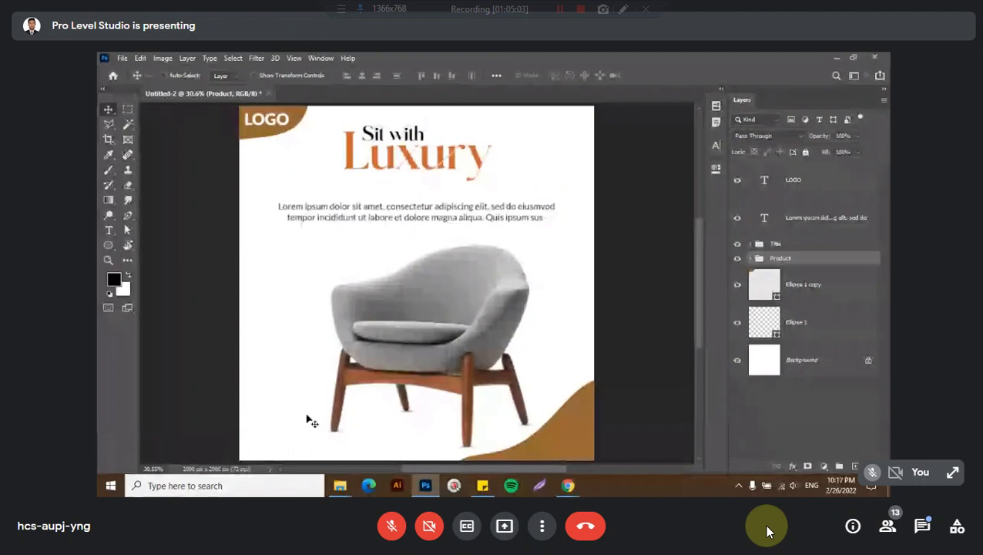
drag(578, 383, 555, 383)
key(ctrl+a)
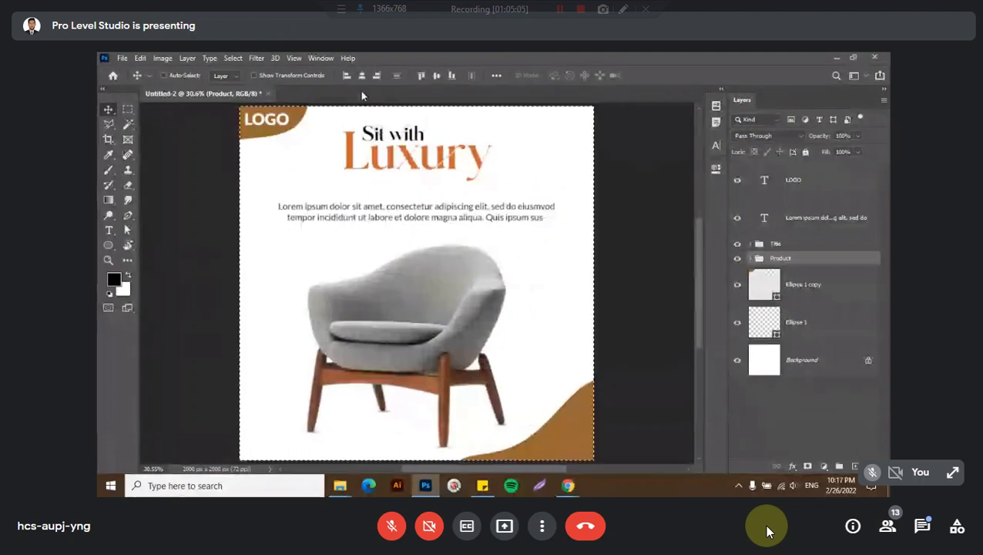
click(362, 74)
key(ctrl+d)
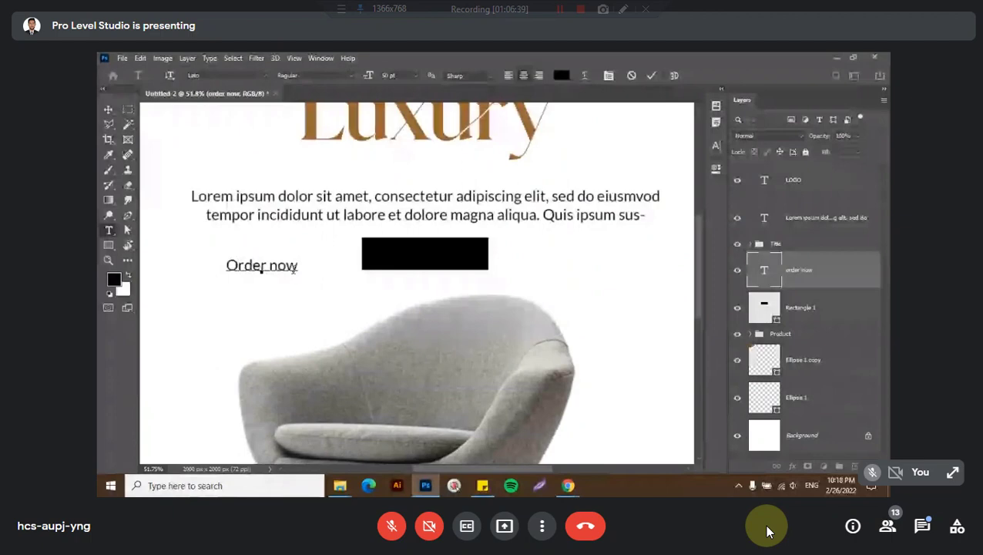
Move the order now label onto the black rectangle
key(ctrl+a)
text(ORDER NOW)
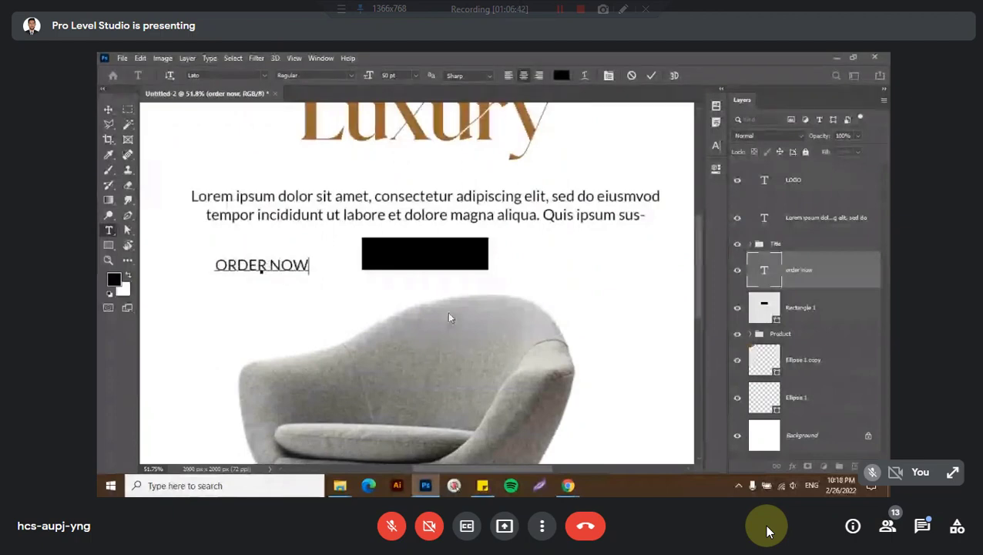
key(ctrl+Return)
key(ctrl+z)
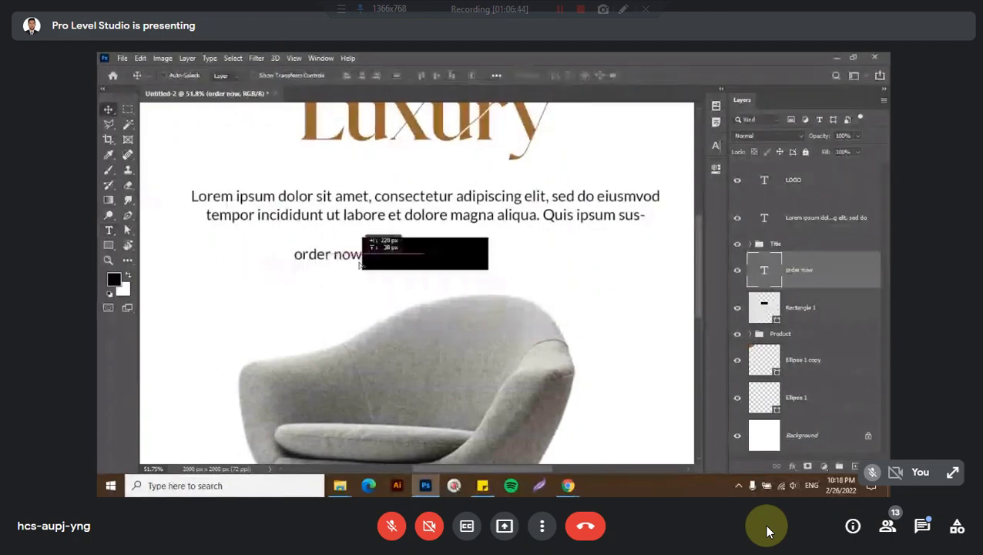
drag(262, 265, 439, 266)
Make the label white and centre it vertically and horizontally on the rectangle
click(716, 145)
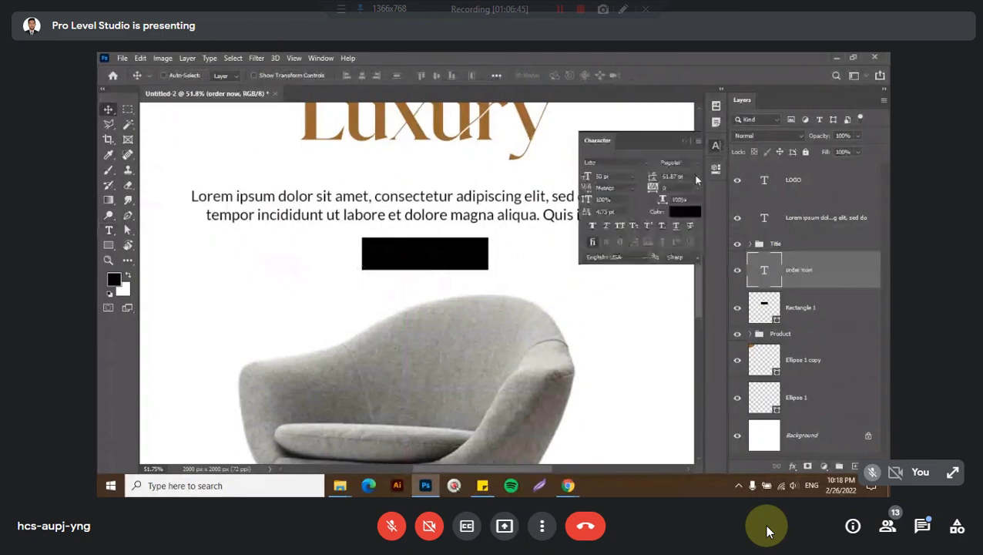
click(685, 211)
drag(562, 216, 549, 206)
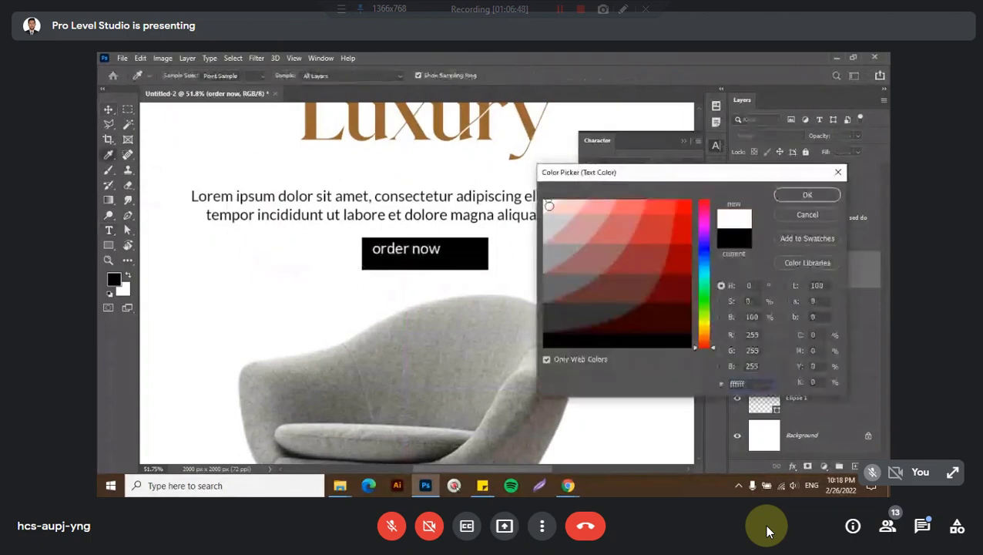
click(808, 194)
click(715, 144)
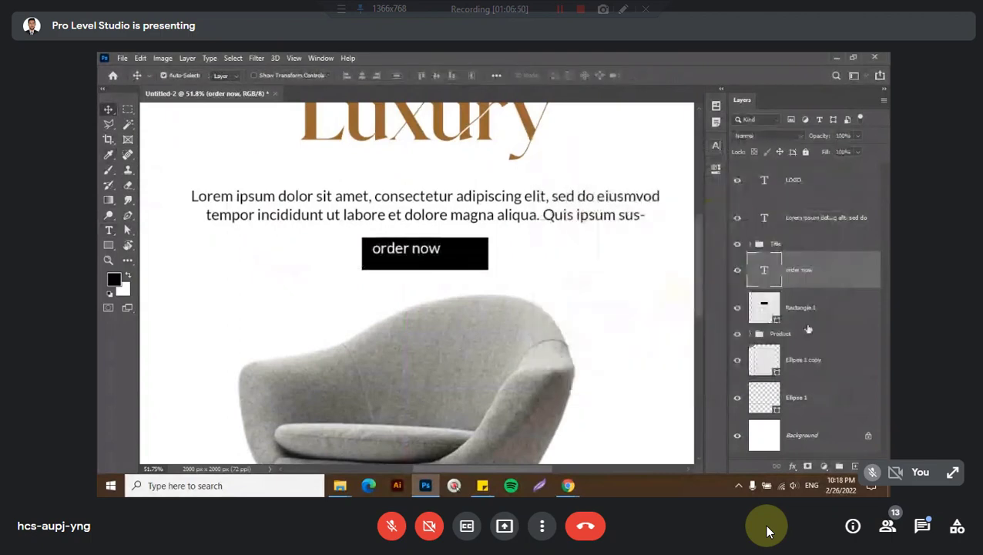
shift+click(831, 313)
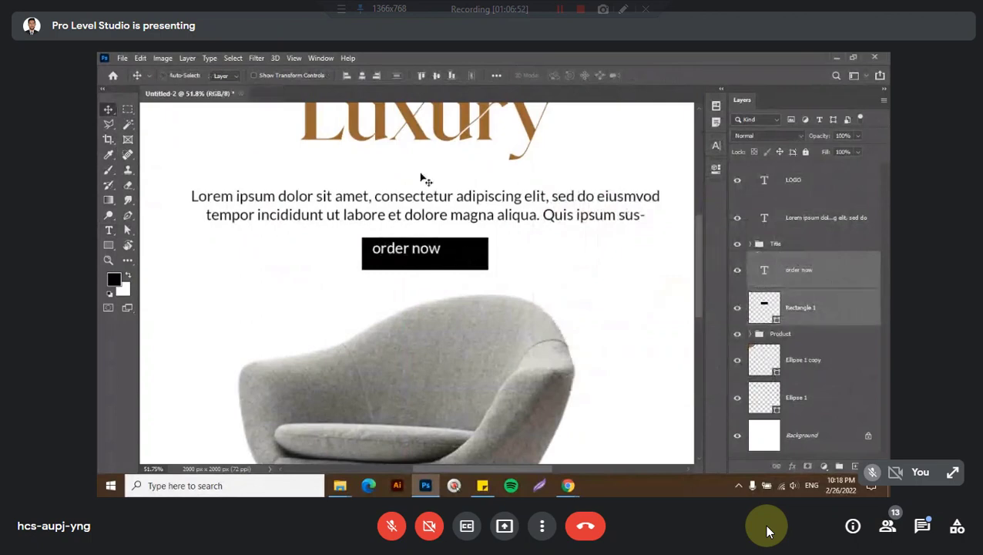
click(435, 77)
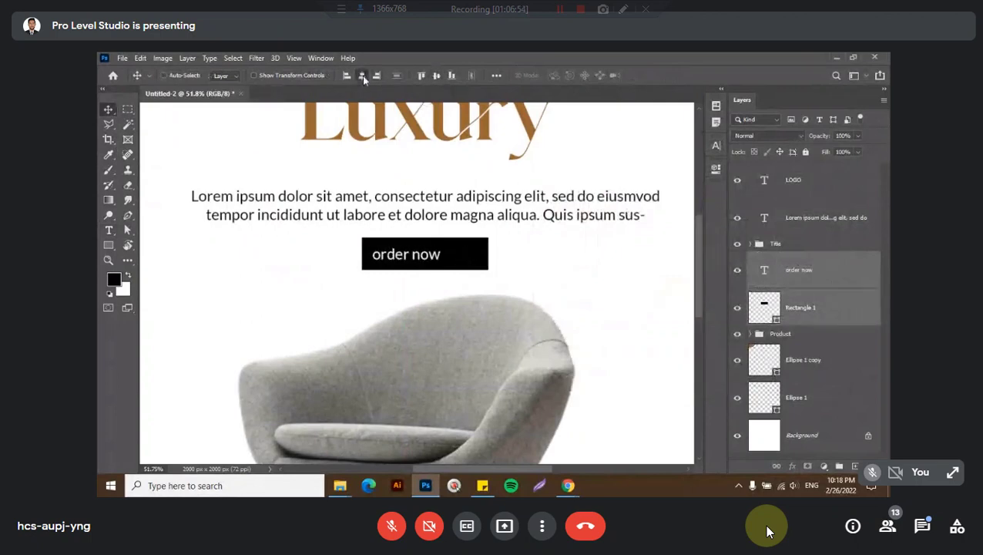
click(362, 76)
Retype the label as uppercase ORDER NOW and recentre it on the rectangle
double_click(765, 269)
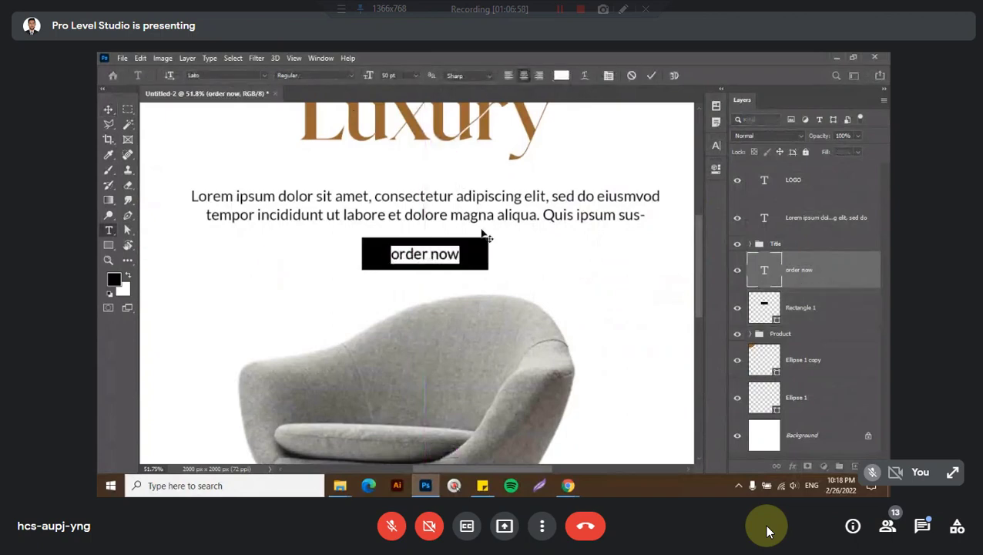
key(ctrl+shift+u)
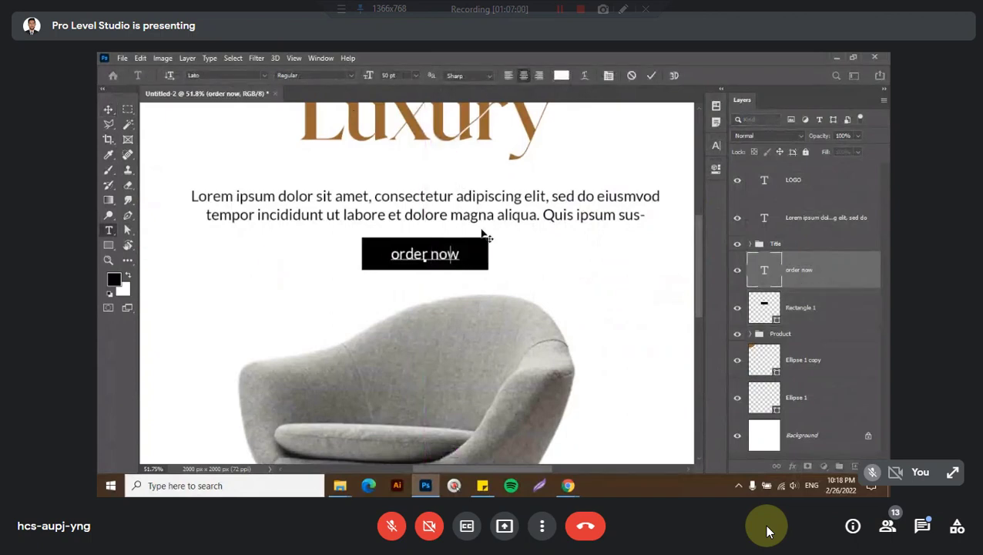
text(ORDER NOW)
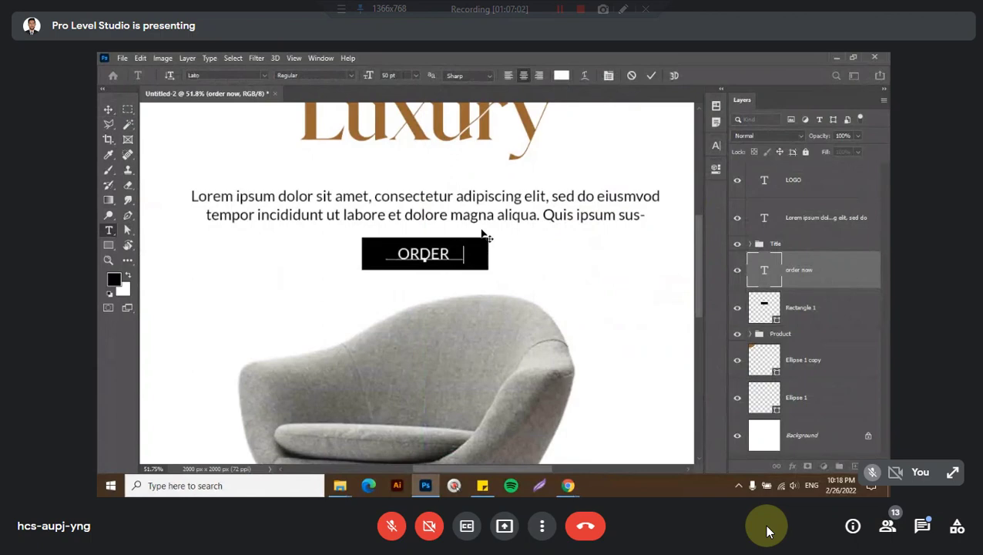
key(ctrl+Return)
shift+click(773, 302)
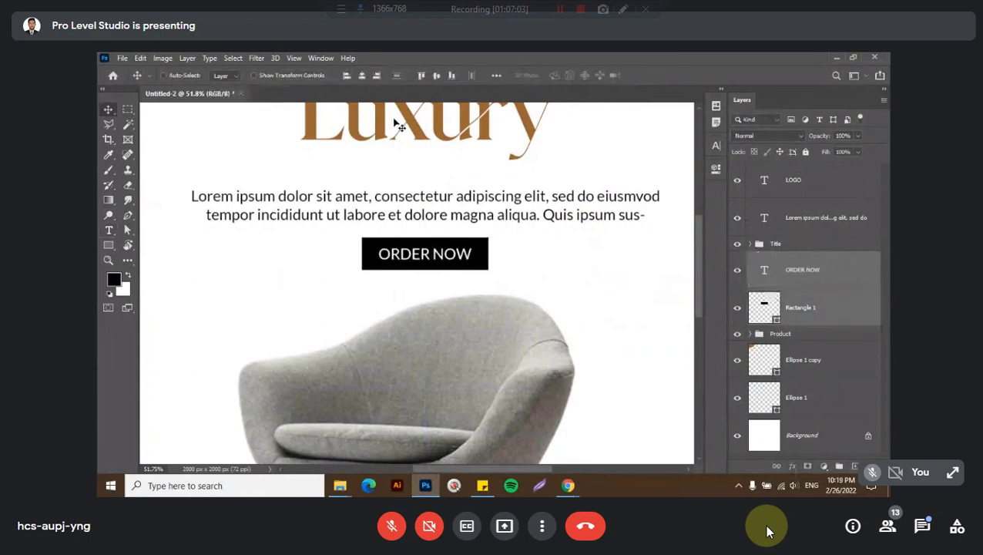
click(361, 76)
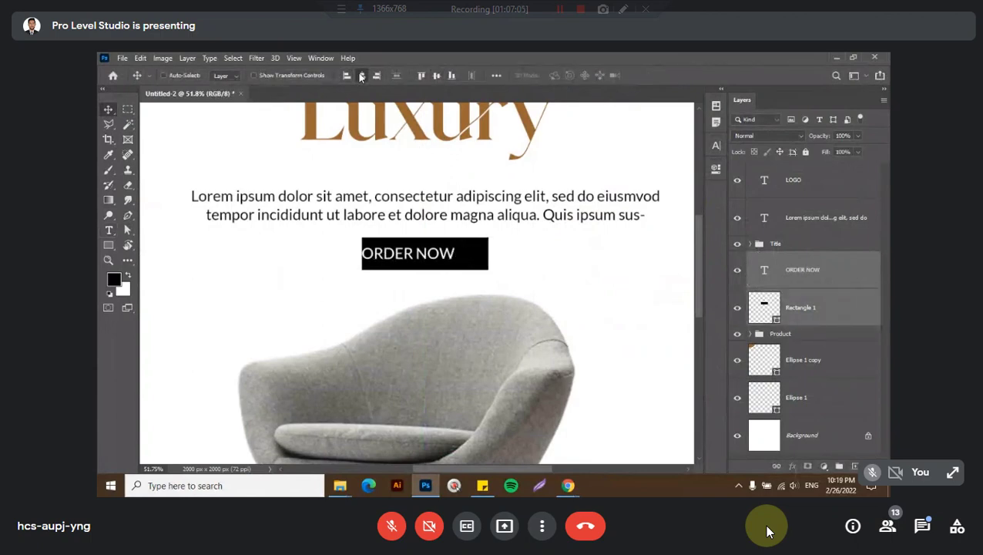
Enlarge the ORDER NOW text to fill more of the button
scroll(414, 253, up, 2)
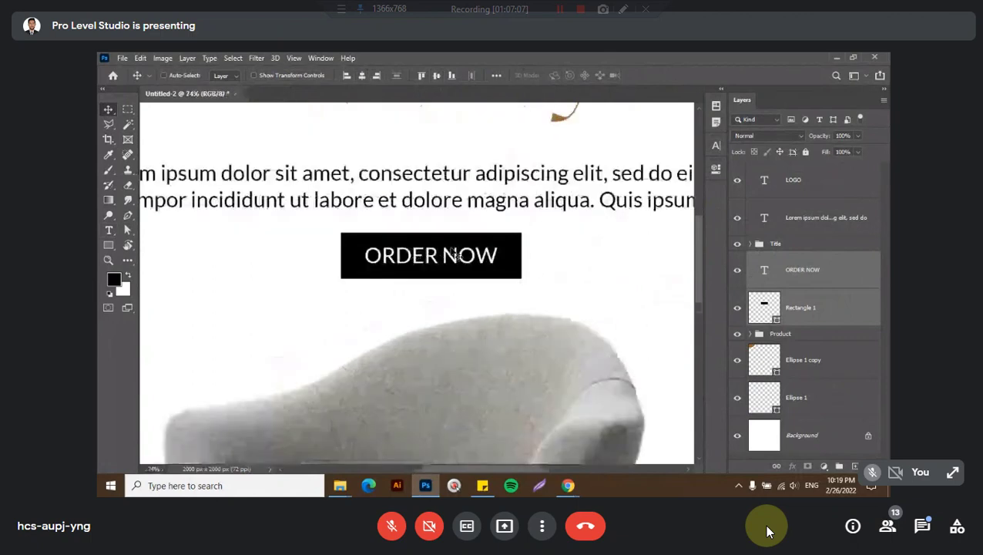
click(820, 282)
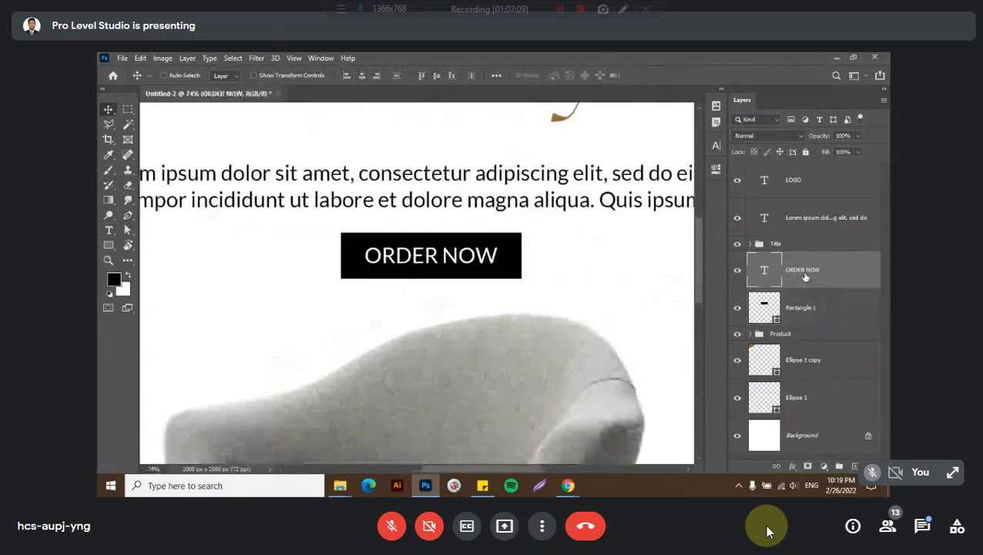
key(ctrl+t)
mouse_move(498, 246)
mouse_down()
mouse_move(522, 235)
mouse_move(513, 277)
mouse_up()
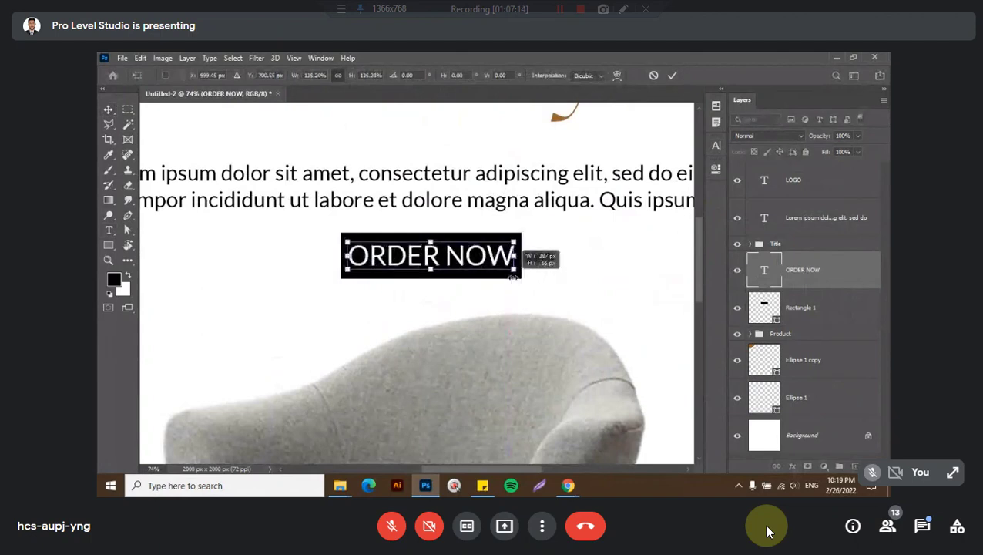
key(Return)
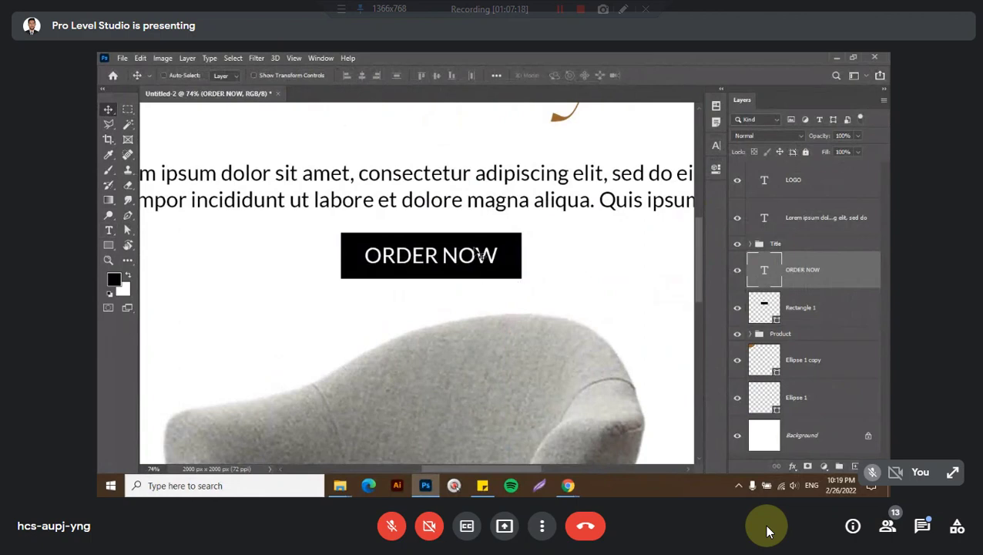
key(ctrl+0)
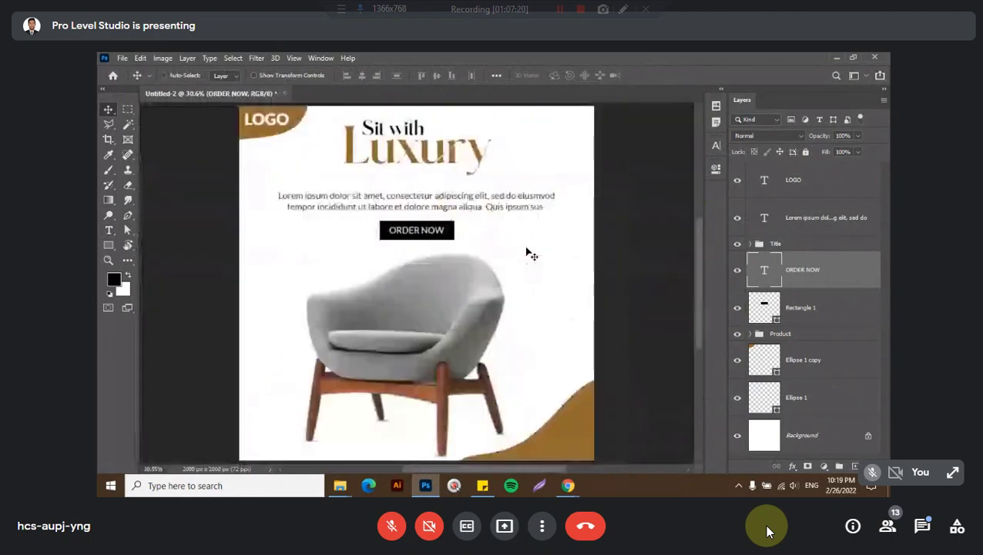
Change the ORDER NOW text colour to pale grey #cccccc
double_click(763, 270)
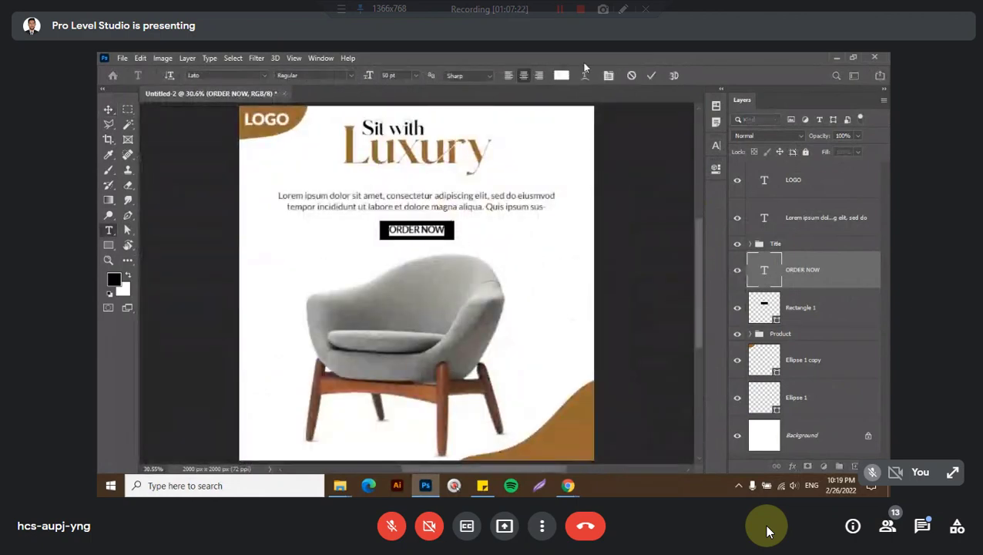
click(561, 75)
drag(551, 238, 543, 261)
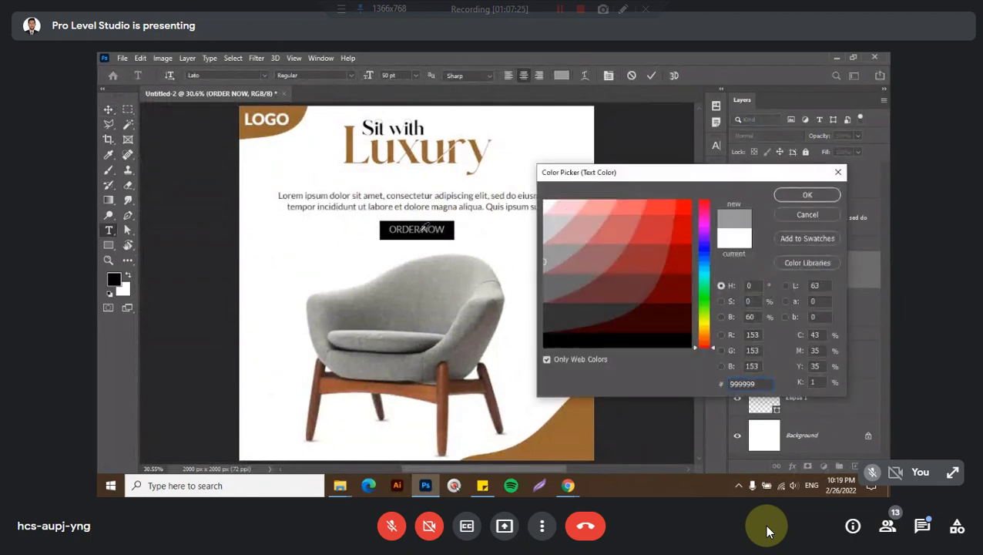
click(545, 226)
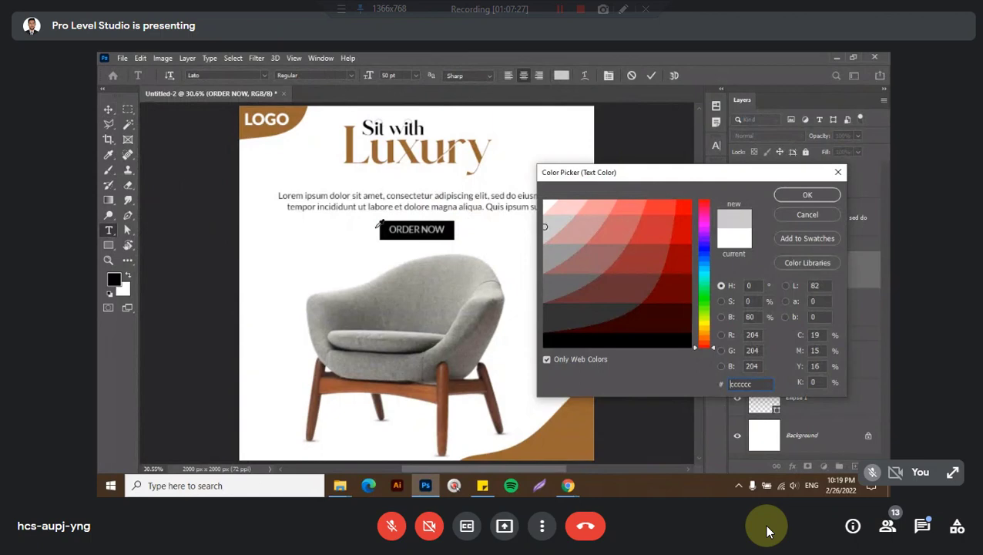
click(806, 194)
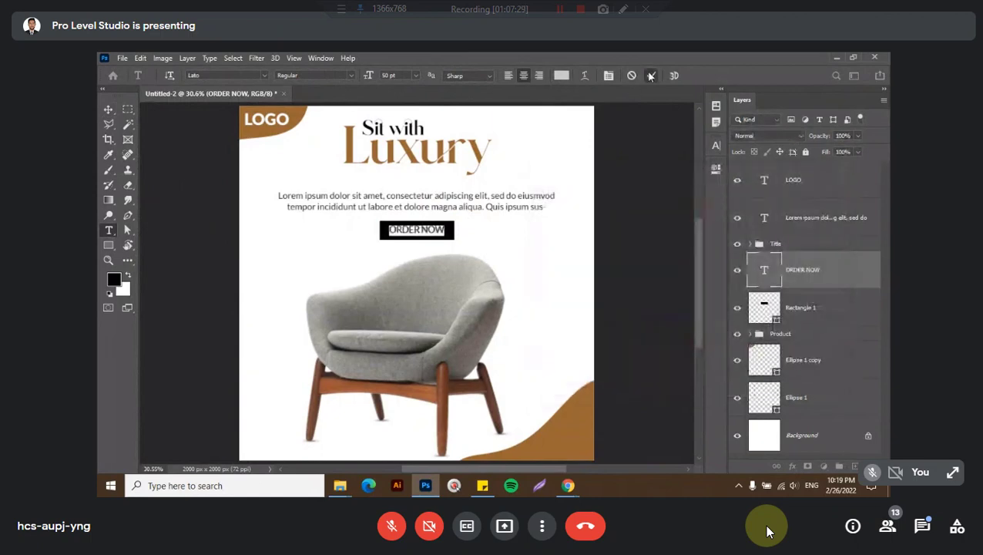
key(v)
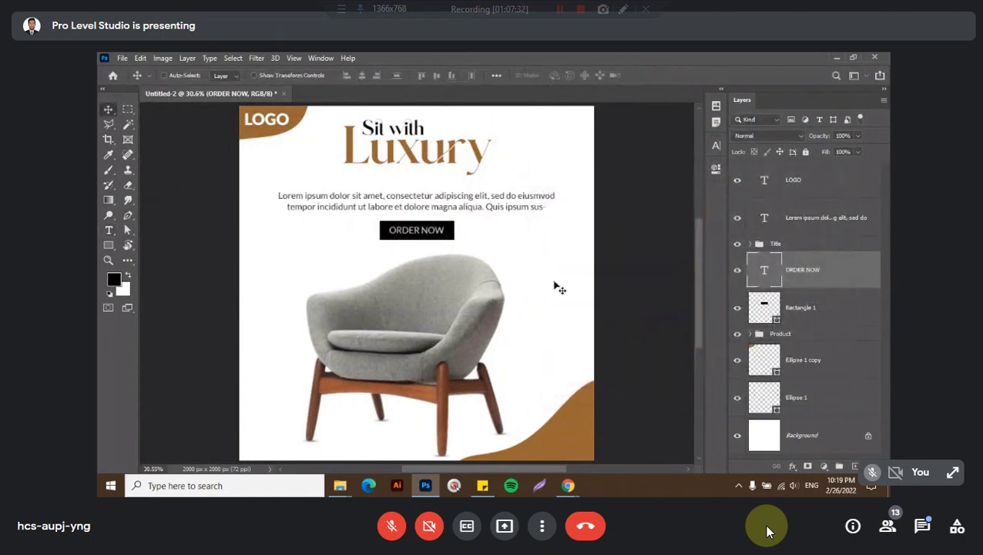
Group the ORDER NOW text and rectangle into a group named Button
ctrl+click(796, 305)
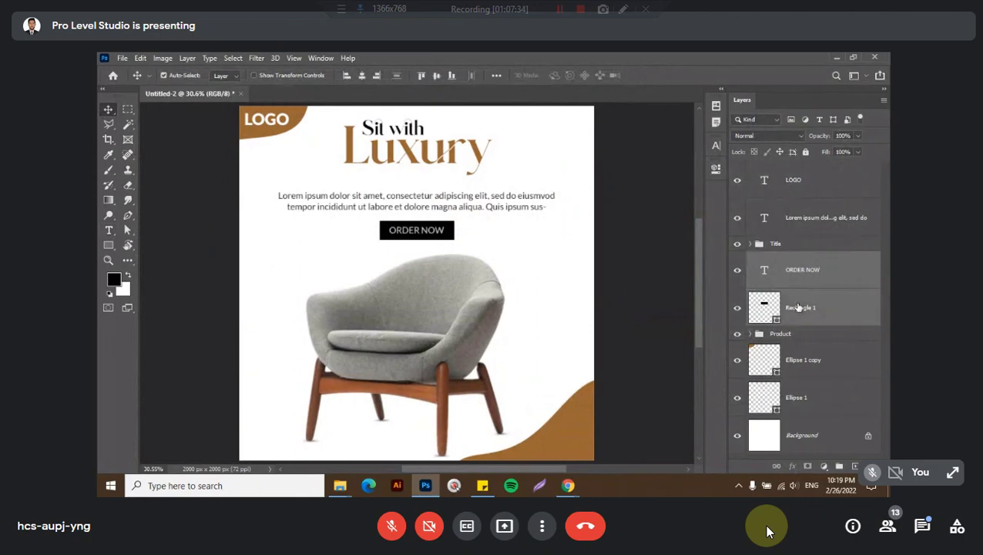
key(ctrl+g)
double_click(780, 258)
text(Bt)
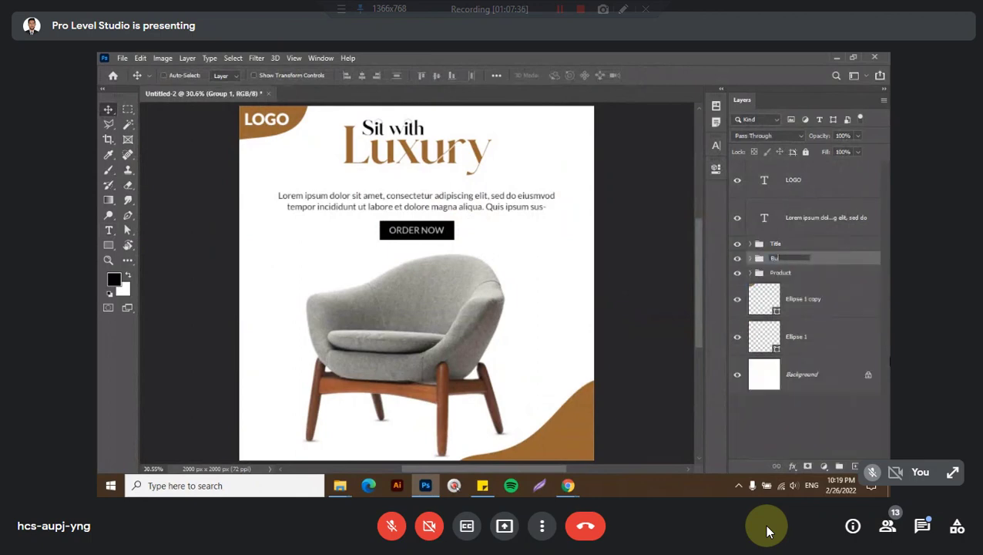
text(tton)
key(Return)
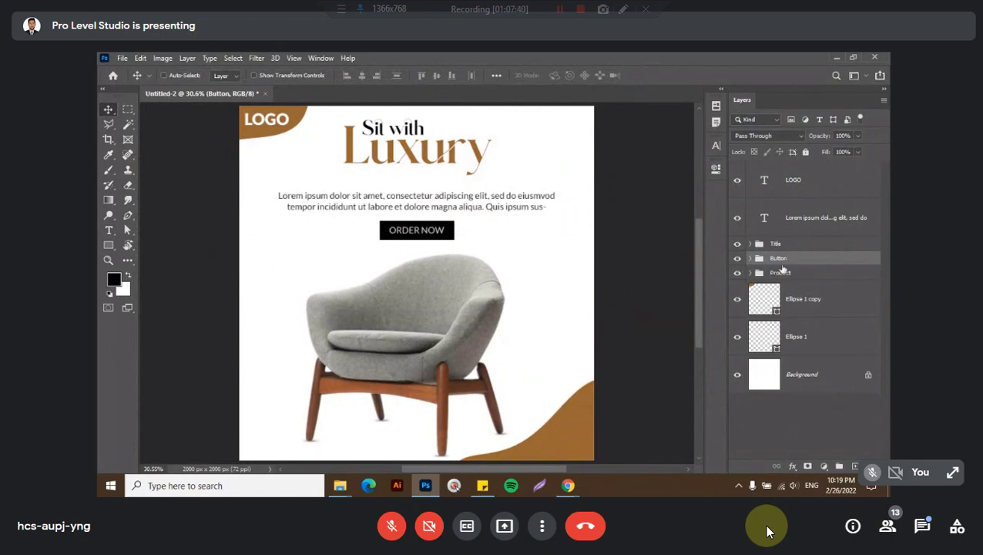
Move the Title group above the lorem text and nudge the Button group up
mouse_move(780, 273)
mouse_down()
mouse_move(790, 247)
mouse_move(781, 259)
mouse_up()
click(778, 259)
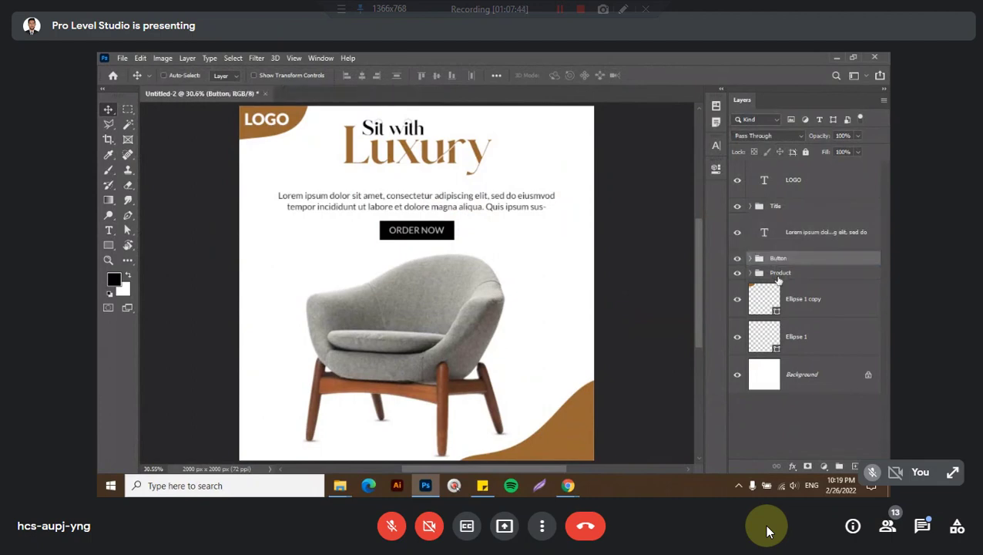
click(799, 308)
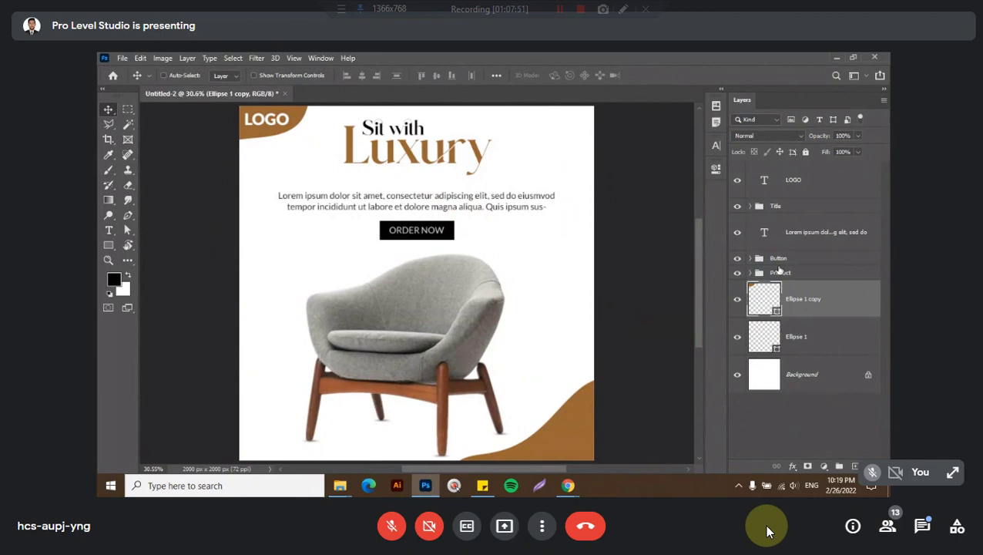
click(778, 262)
key(shift+Up)
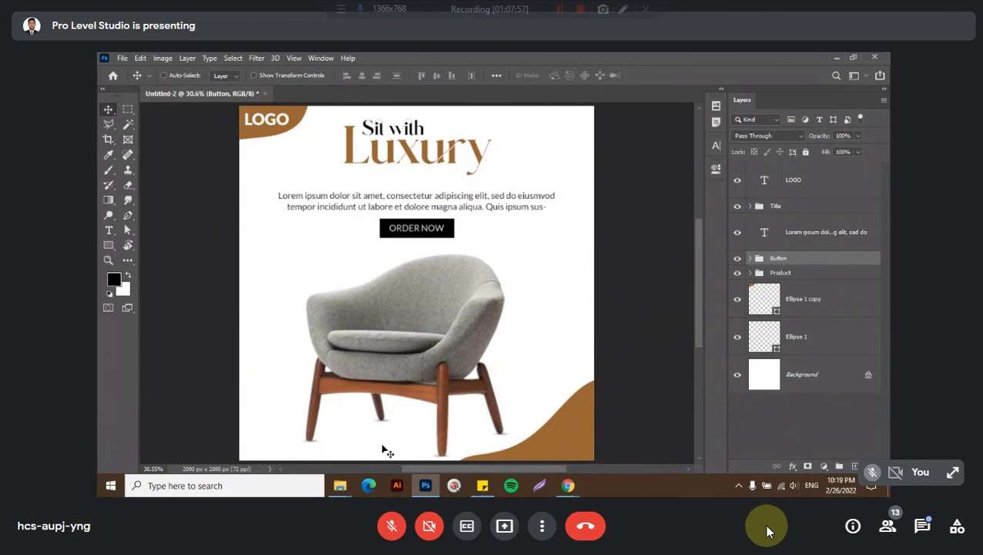
key(t)
click(267, 439)
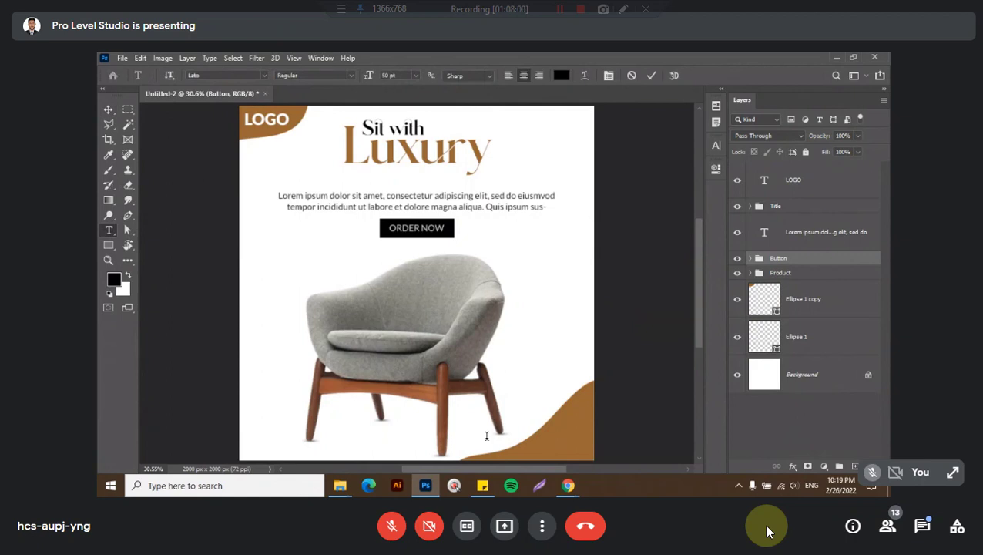
text(www.web)
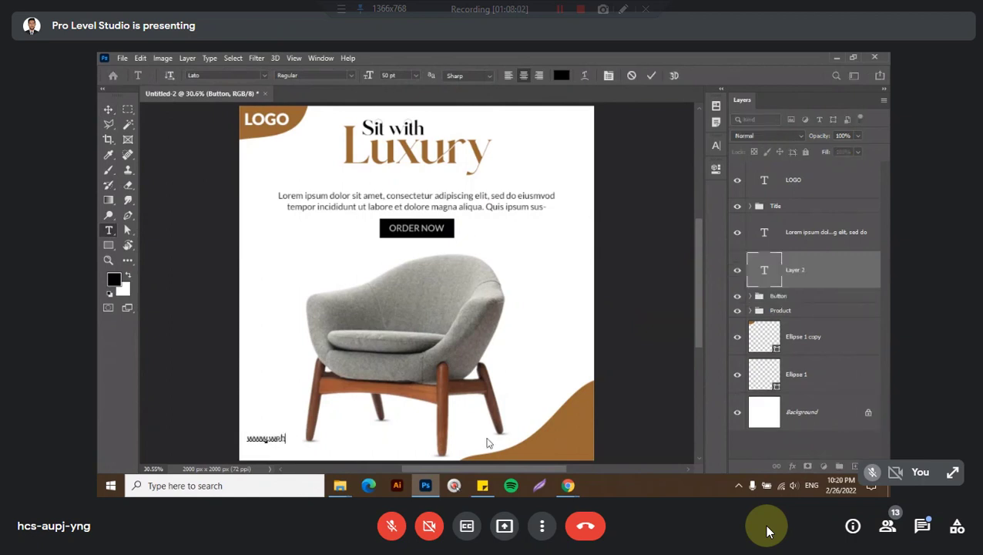
text(site.com)
key(ctrl+Return)
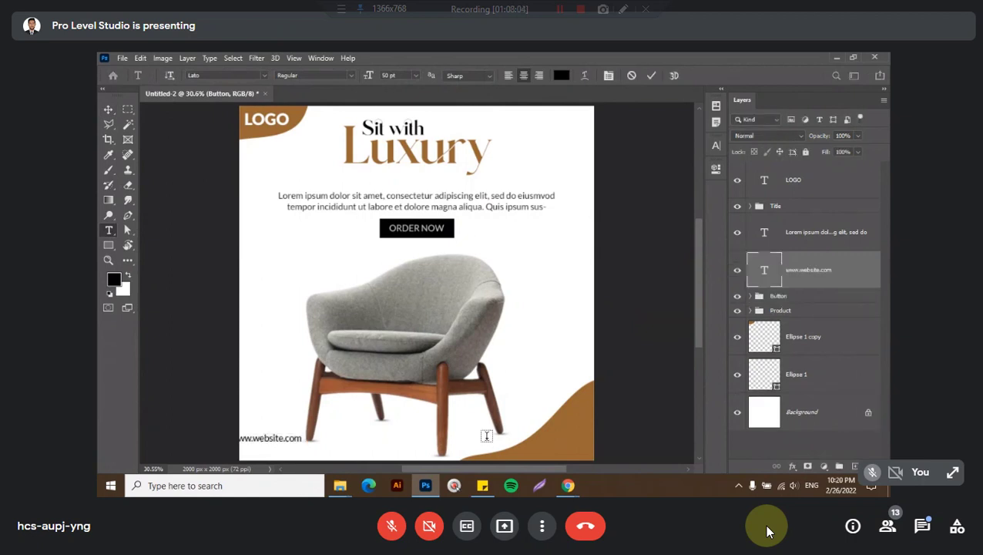
key(v)
drag(324, 423, 340, 435)
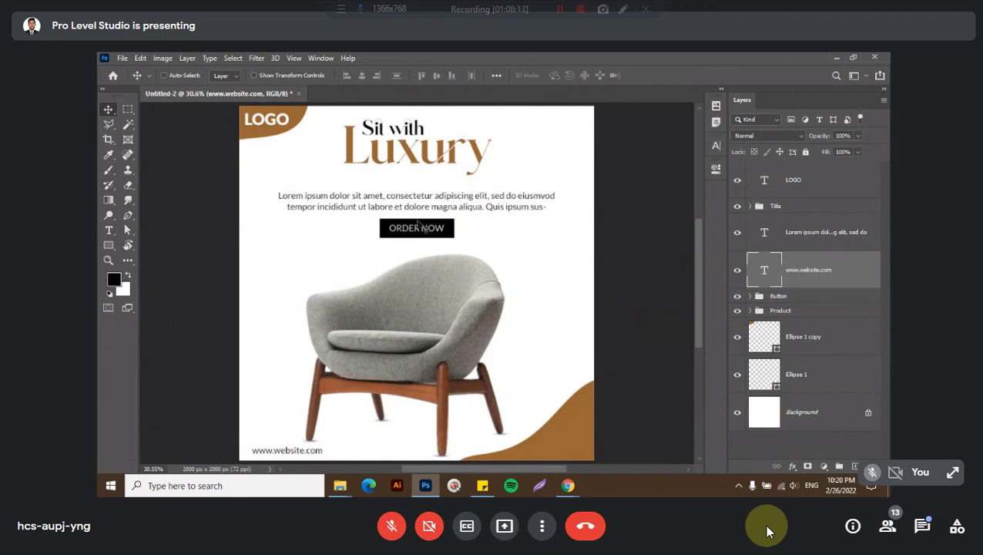
Align the Title group, lorem ipsum text and Button group to each other's horizontal centres
click(801, 208)
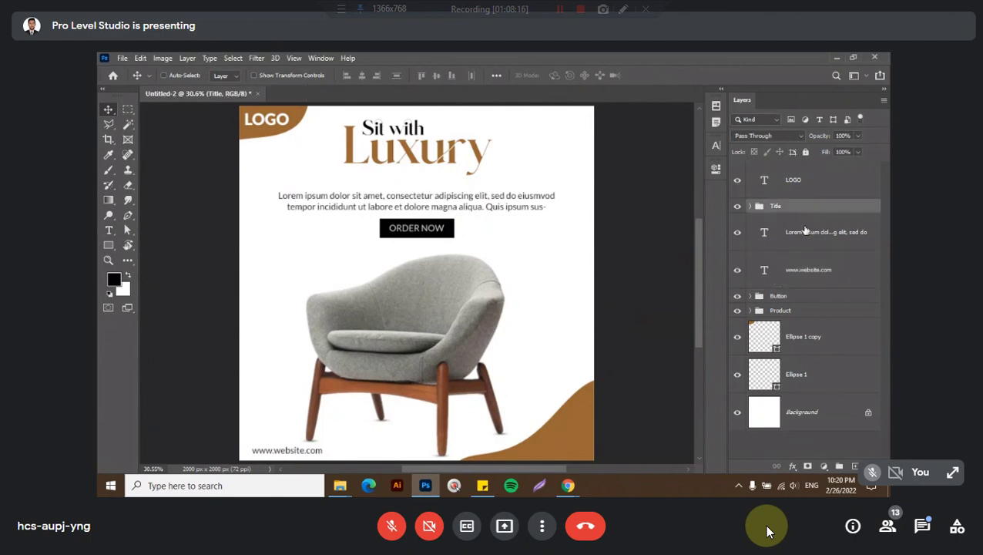
ctrl+click(813, 237)
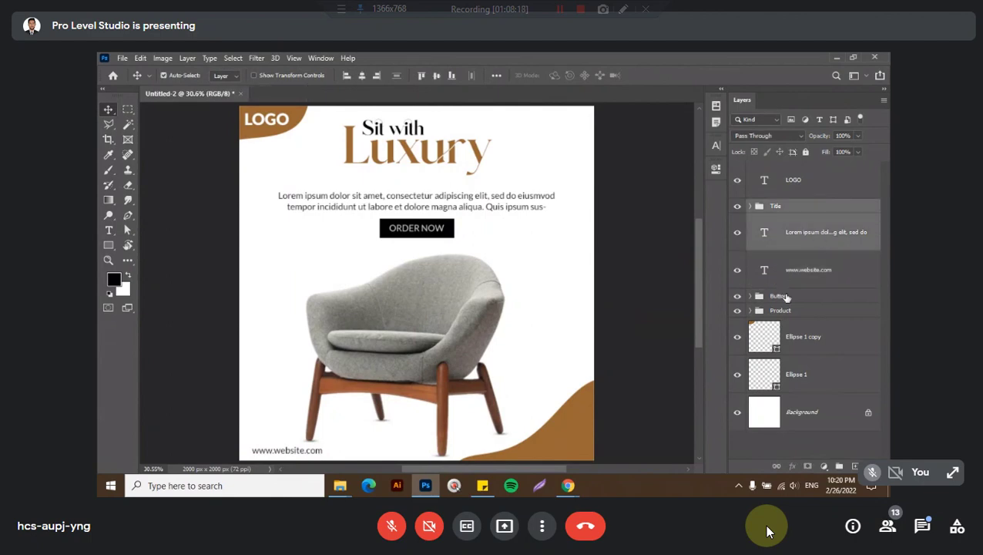
ctrl+click(794, 299)
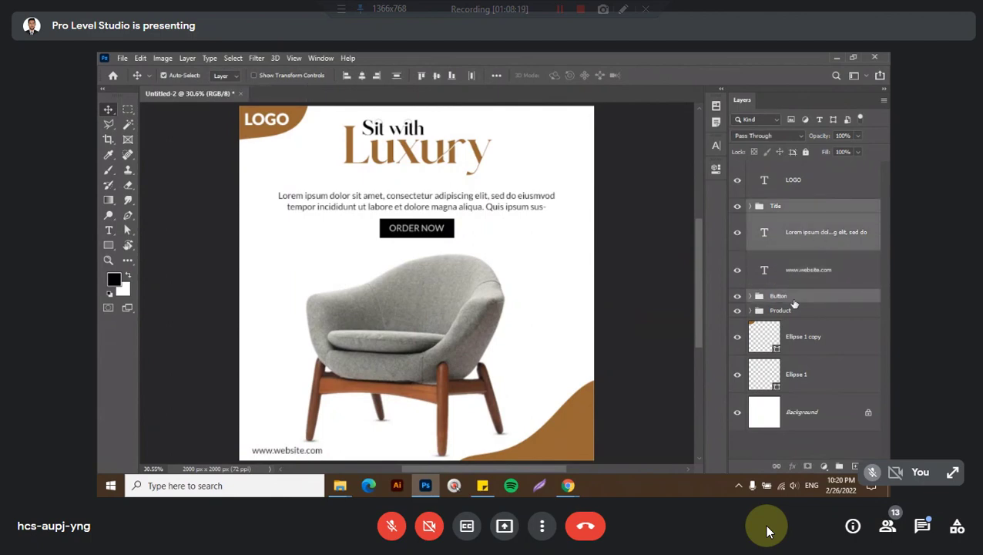
click(362, 79)
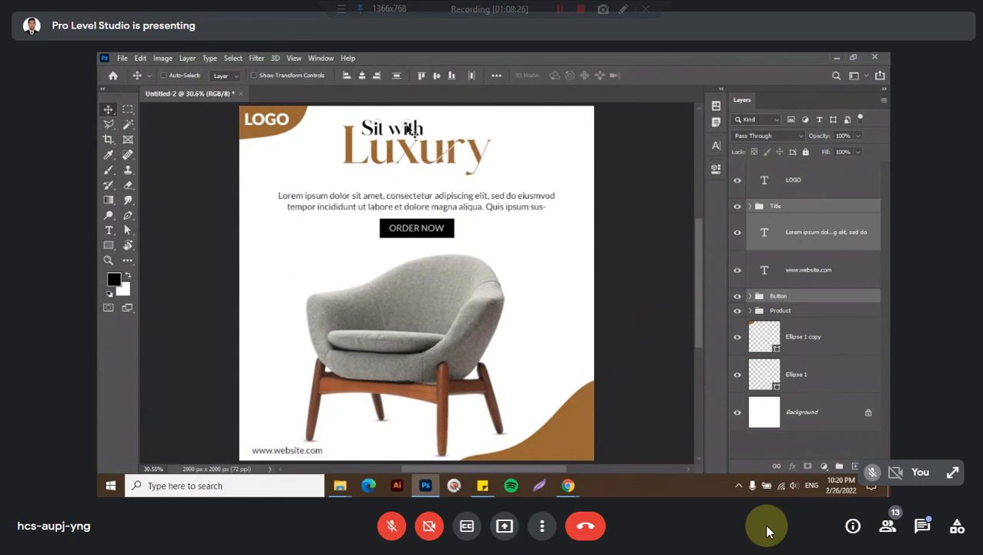
click(801, 208)
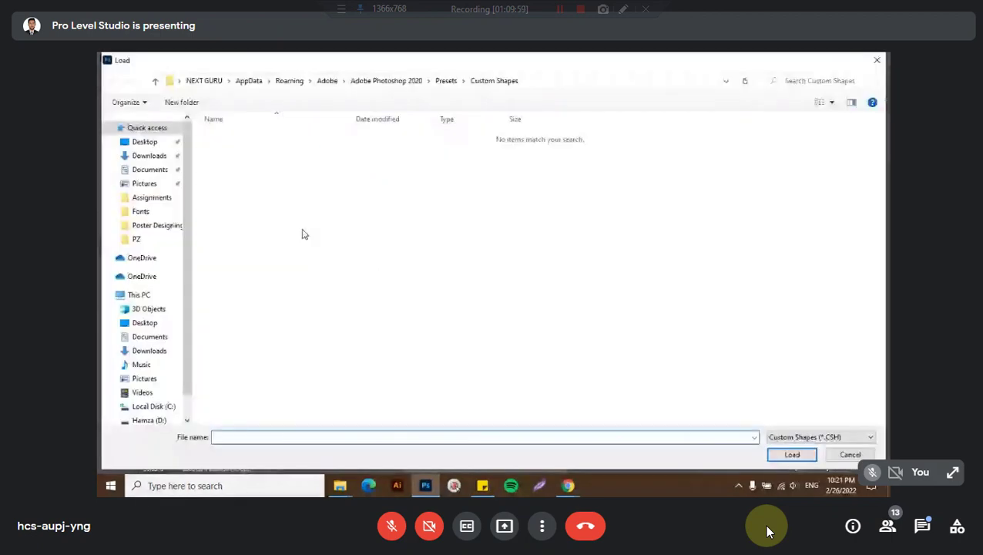
Import Modern Custom Shapes and Modern Shapes from D:\Collection\Photoshop Elements
click(147, 294)
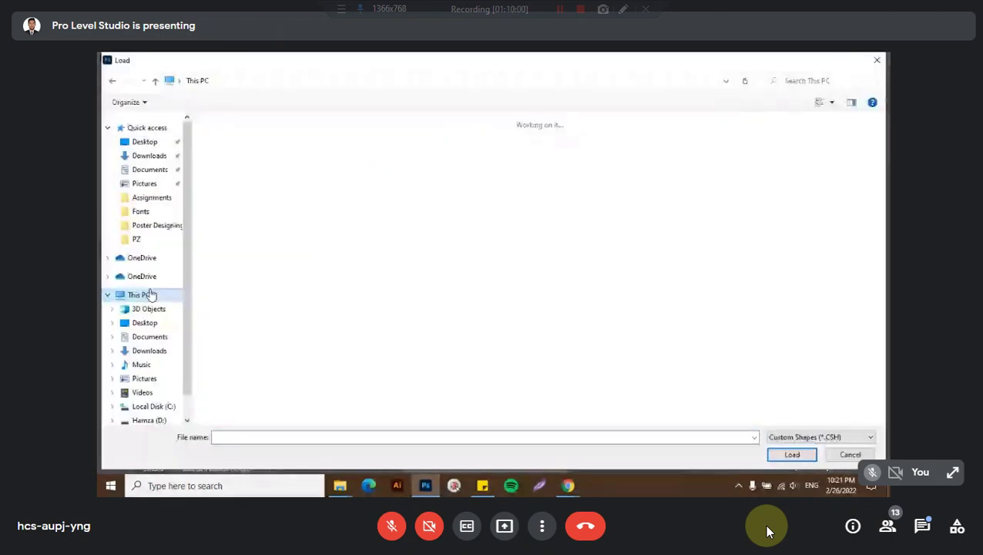
click(149, 420)
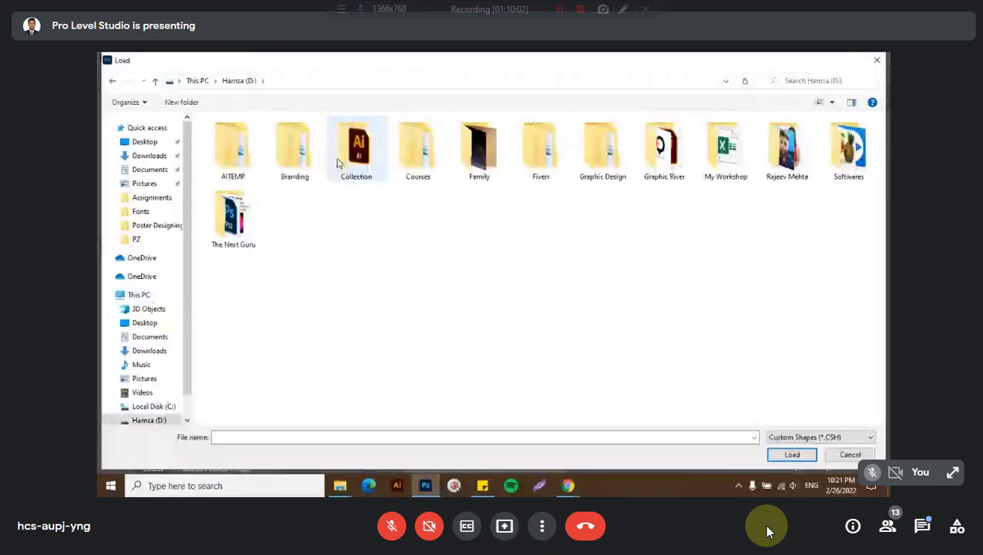
double_click(337, 163)
double_click(240, 154)
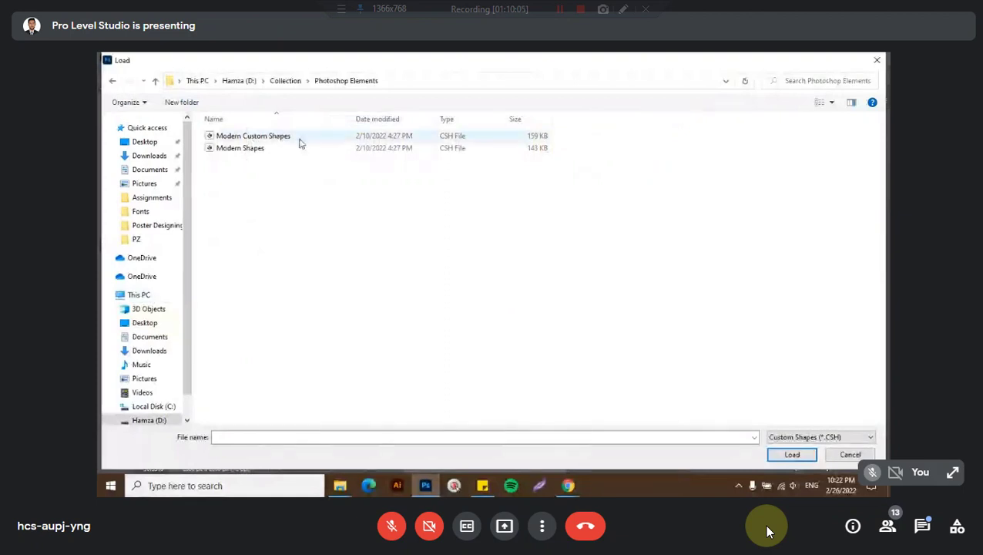
click(276, 140)
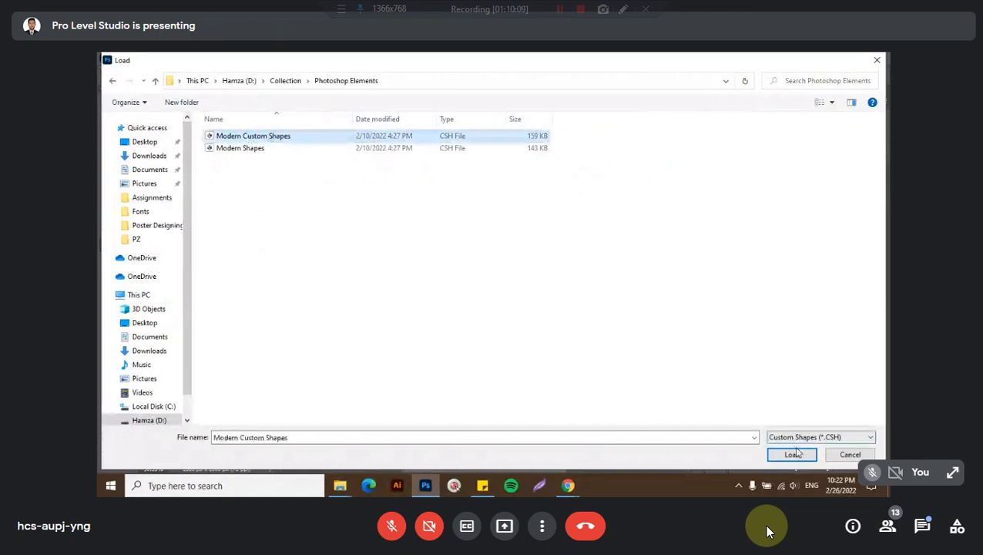
click(796, 453)
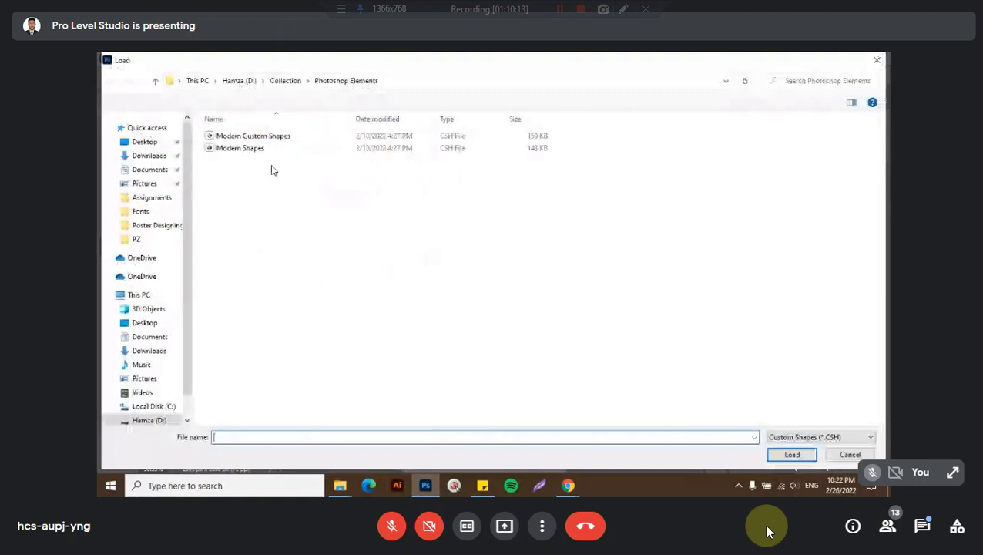
click(266, 148)
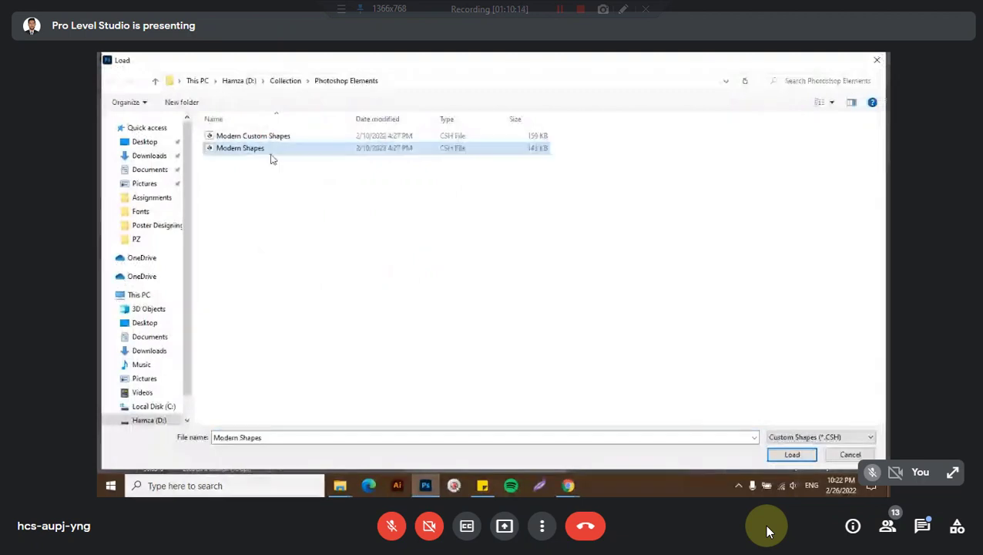
key(Return)
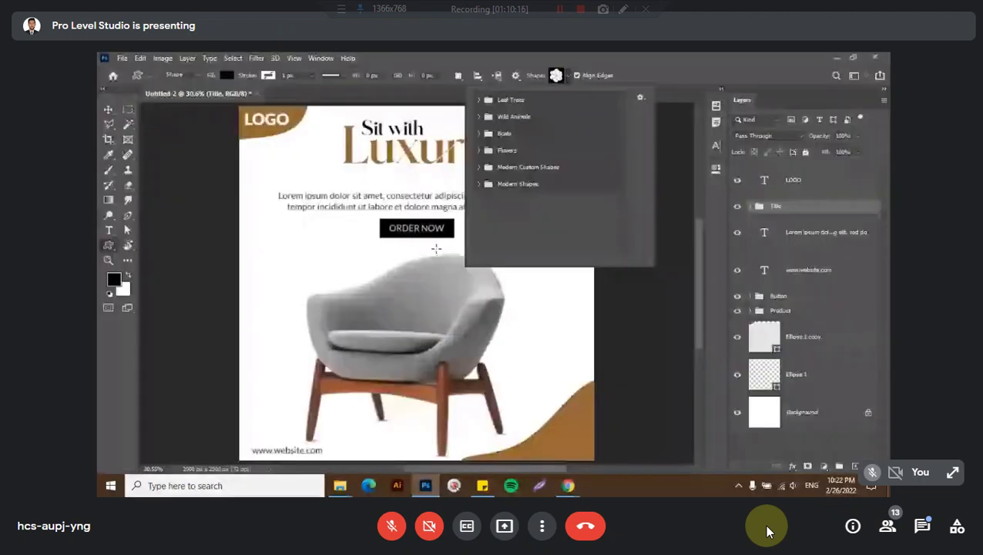
Expand both new shape sets and choose a halftone burst shape
click(477, 167)
click(518, 220)
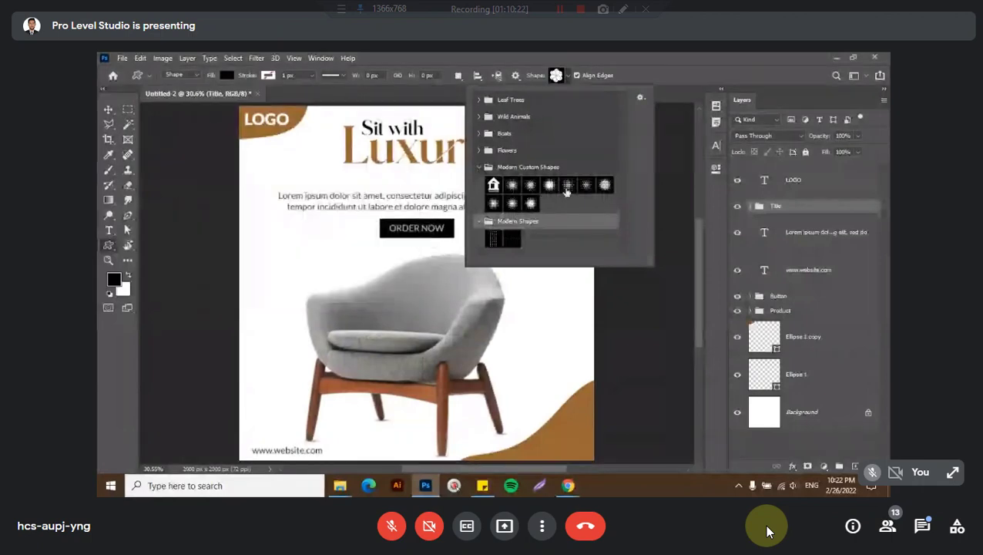
click(585, 185)
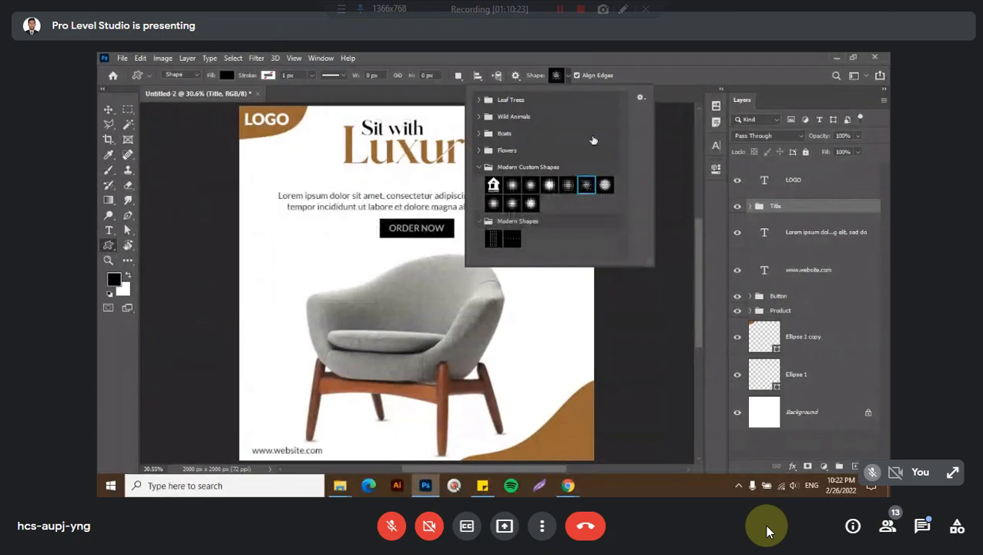
click(602, 56)
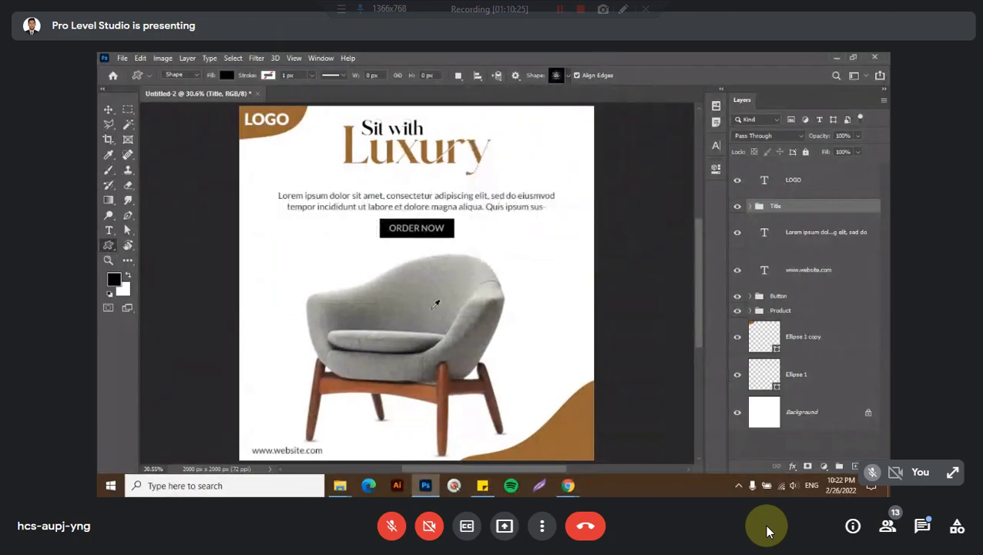
Draw a square halftone pattern over the chair and place its layer beneath the chair
drag(410, 295, 523, 415)
key(ctrl+z)
drag(420, 275, 591, 377)
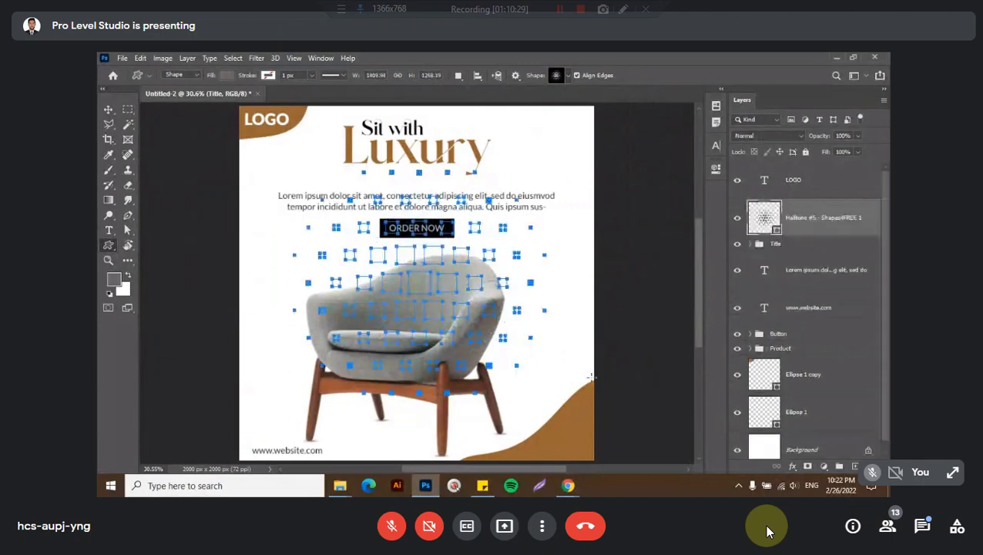
key(v)
drag(801, 411, 806, 405)
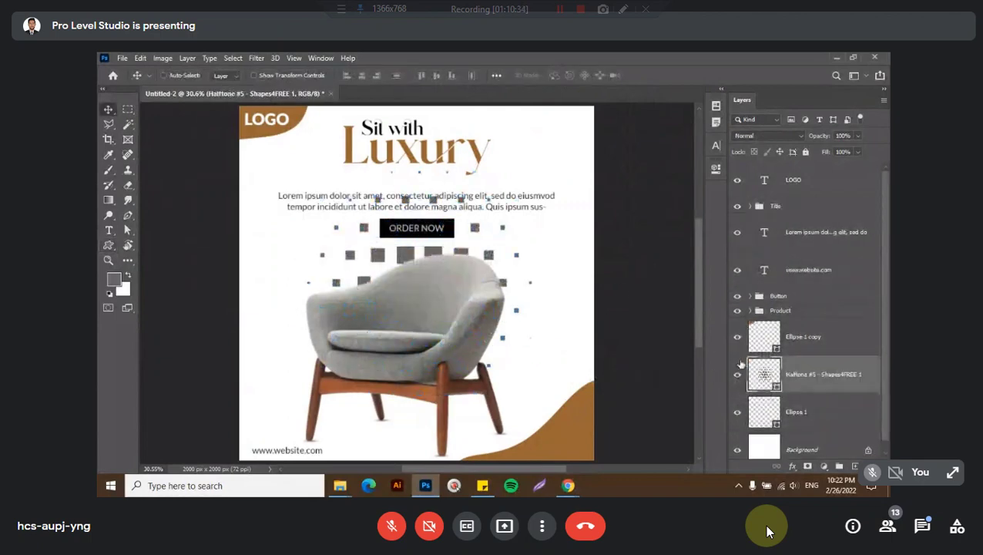
Fill the halftone shape with grey #999999 and move it down around the chair
double_click(762, 374)
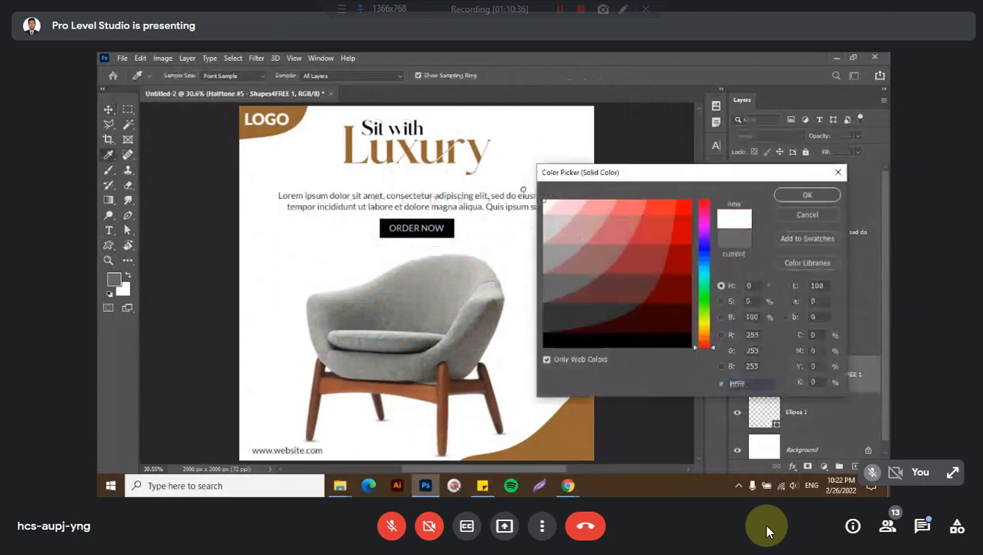
text(000000)
click(383, 286)
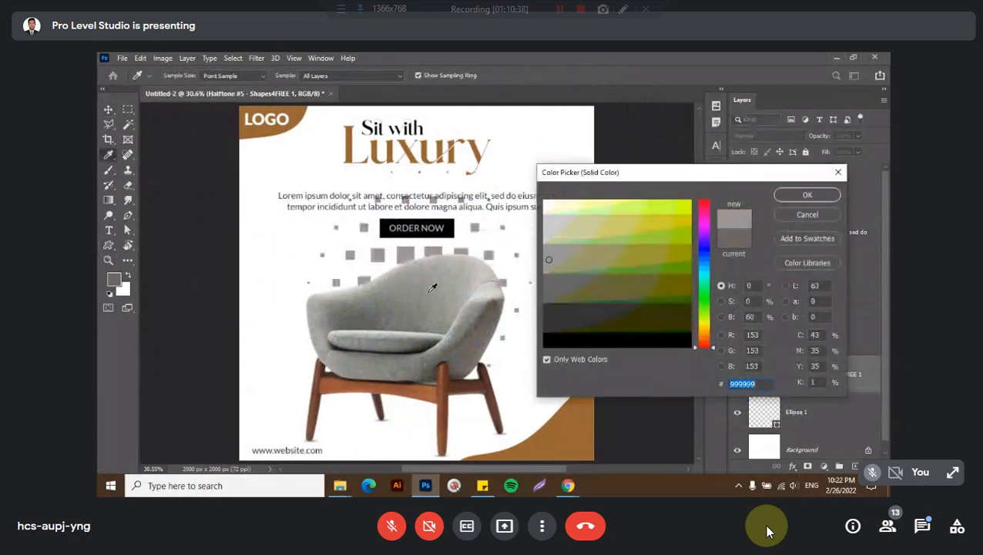
click(807, 195)
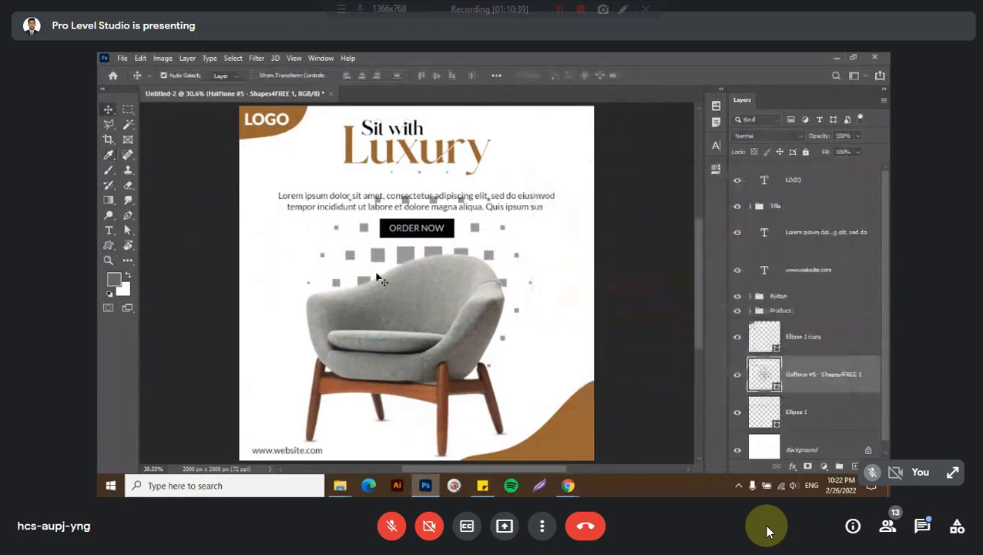
key(v)
key(ctrl+a)
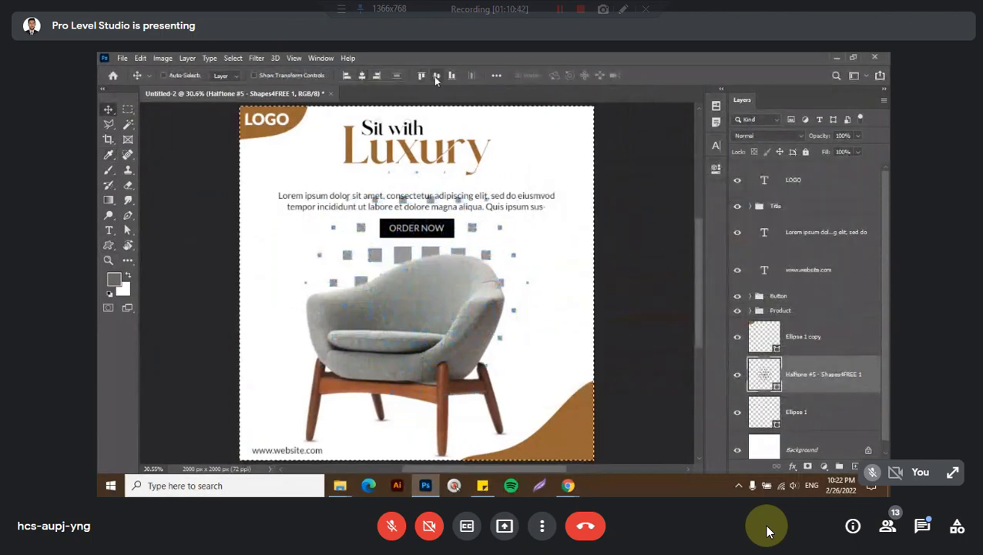
key(ctrl+d)
drag(450, 194, 449, 214)
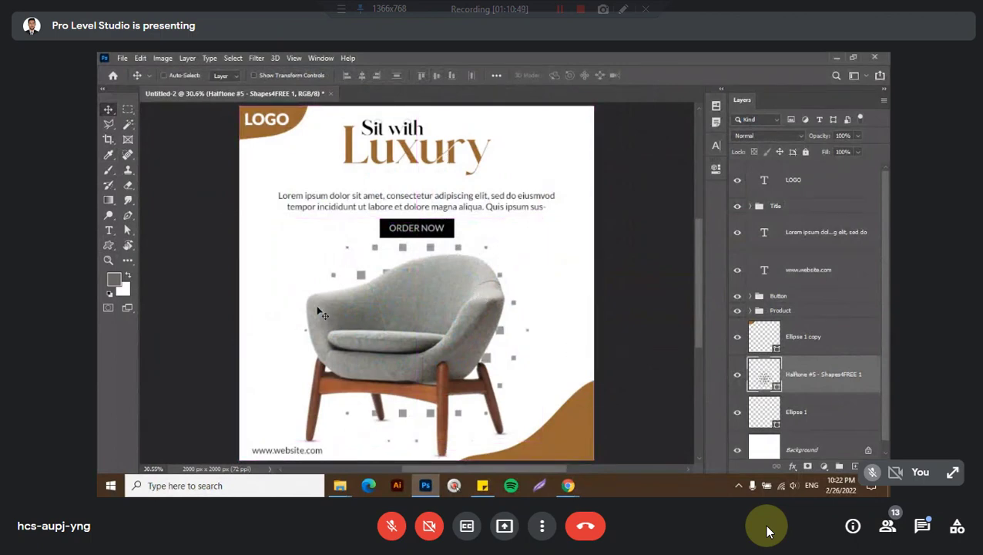
Try 30% opacity on the halftone layer, then settle on 50%
key(5)
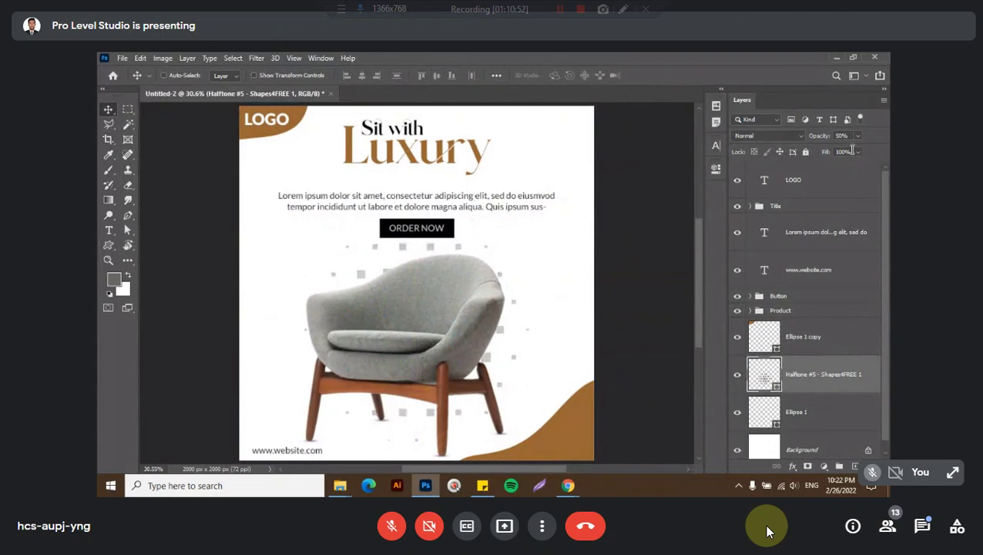
key(3)
scroll(358, 301, up, 3)
scroll(390, 263, up, 2)
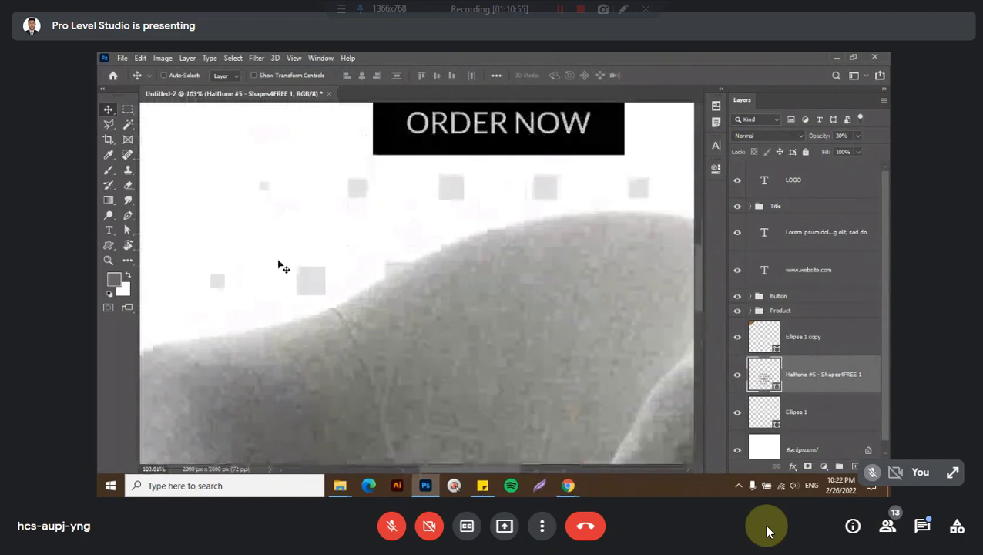
scroll(282, 267, up, 1)
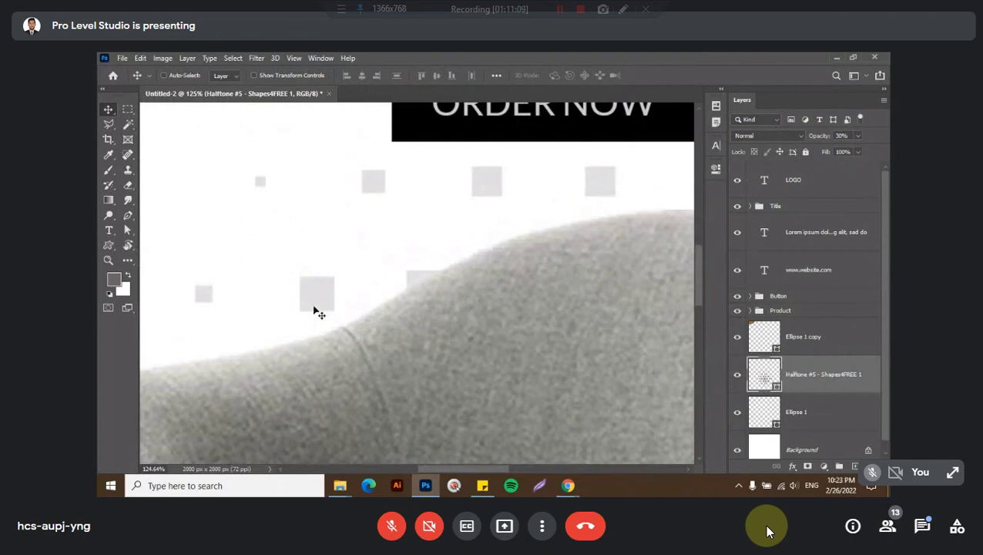
key(ctrl+0)
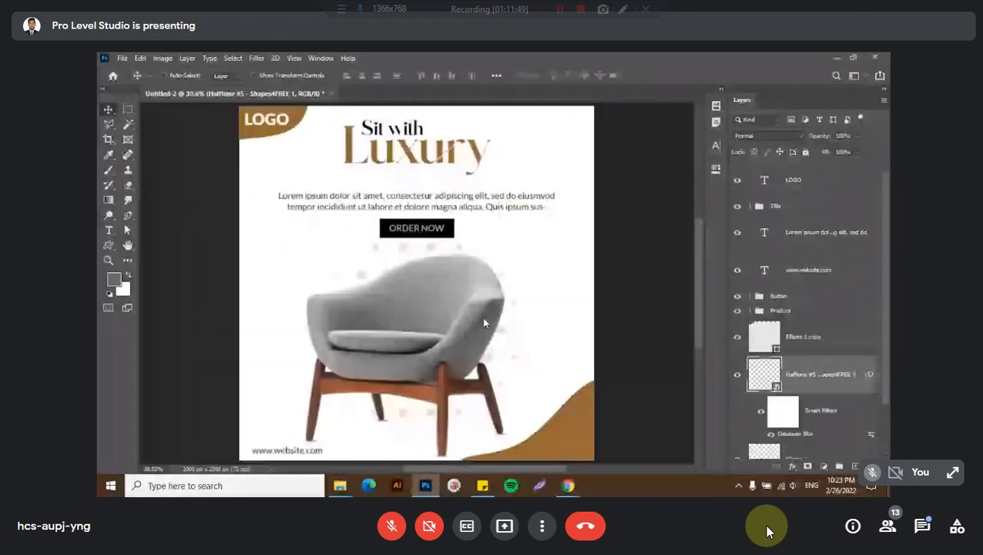
key(5)
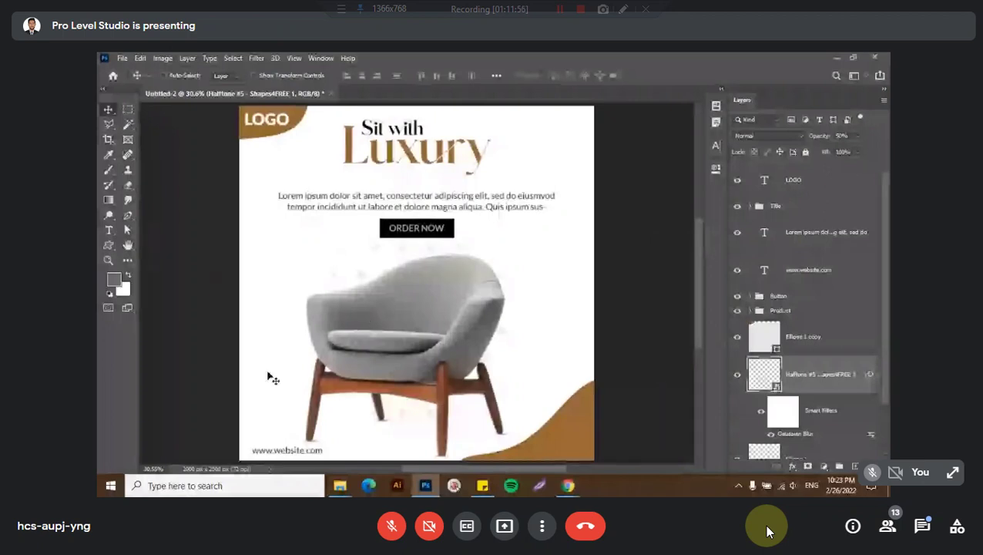
Delete the Halftone layer and draw a faint custom shape, Shape 571 1, behind the chair's top
key(Delete)
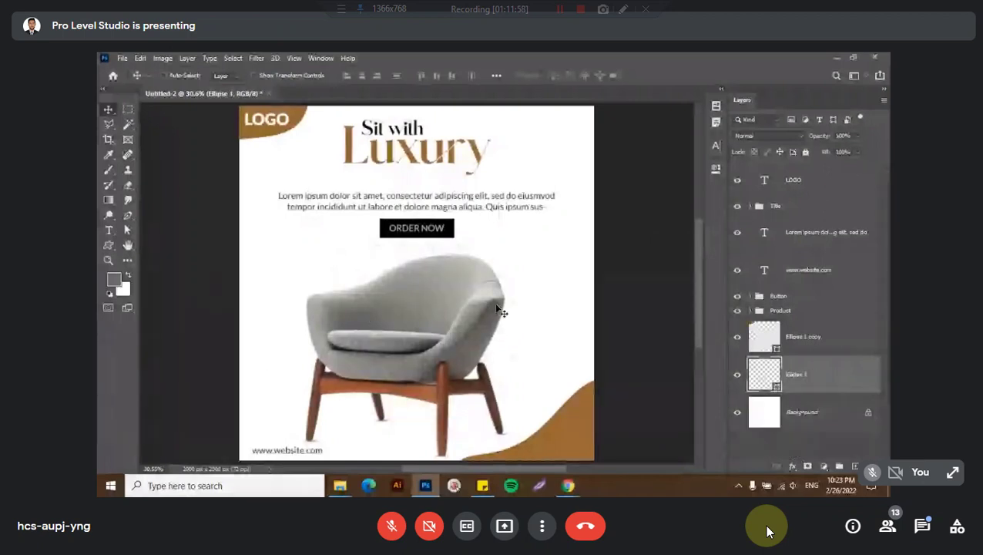
key(u)
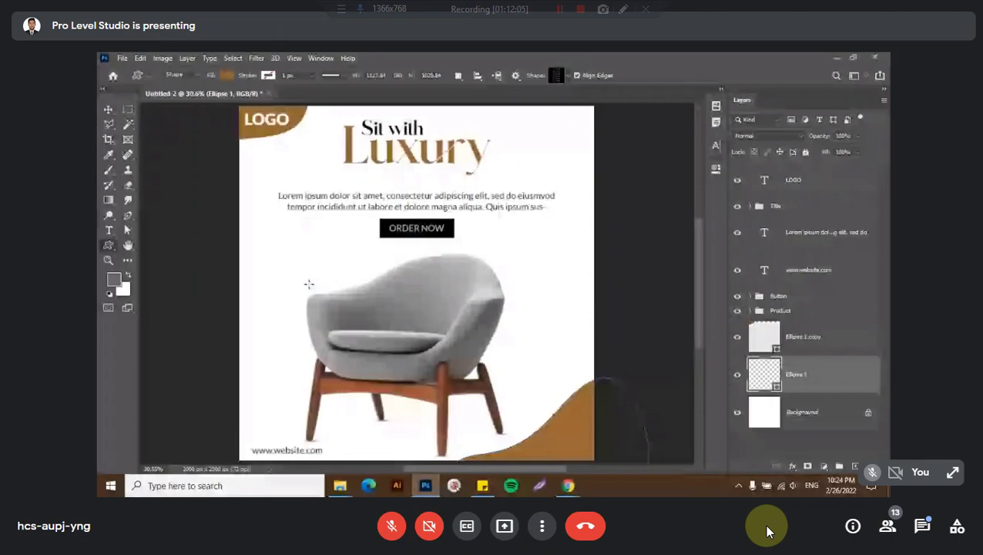
drag(308, 284, 479, 290)
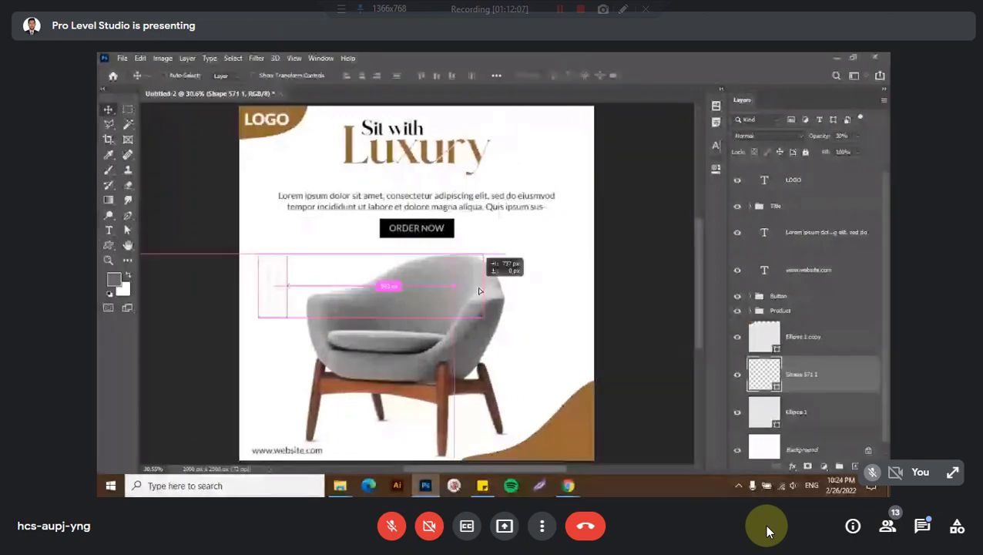